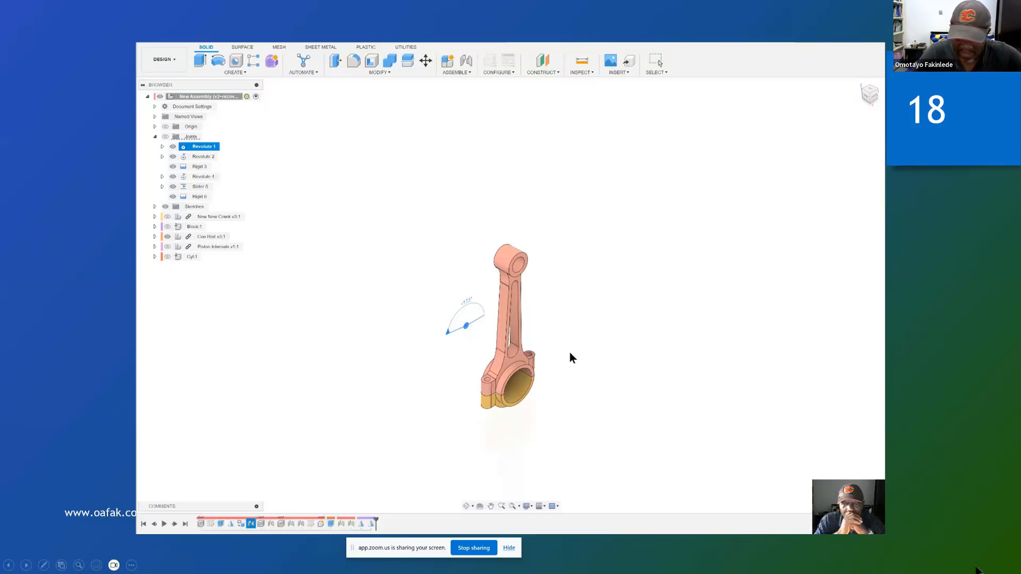
Step: Turn the computer's sound volume down to zero and play the embedded assembly animation video on slide 18
{"action": "key", "text": "super"}
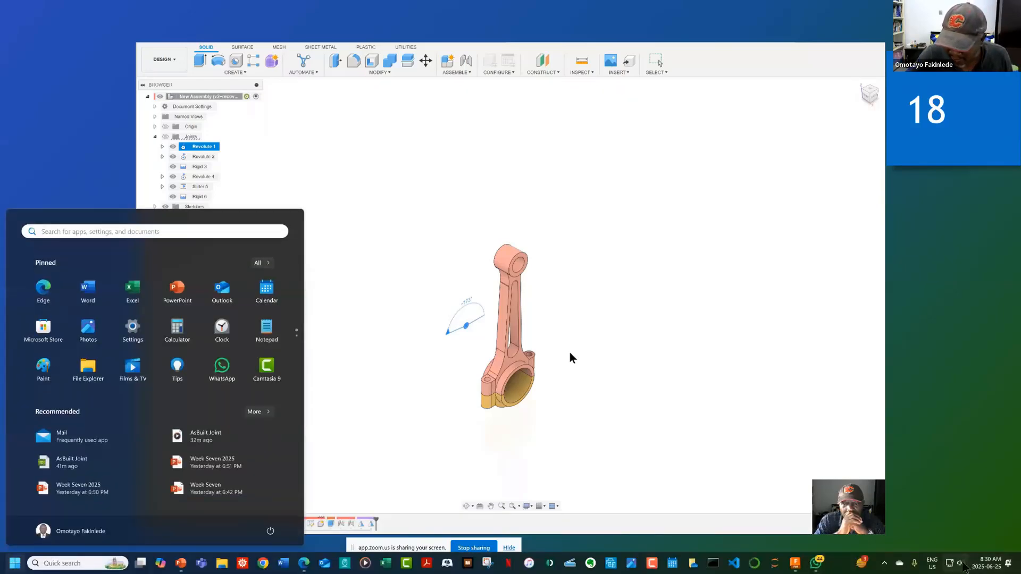
{"action": "left_click", "coordinate": [955, 563]}
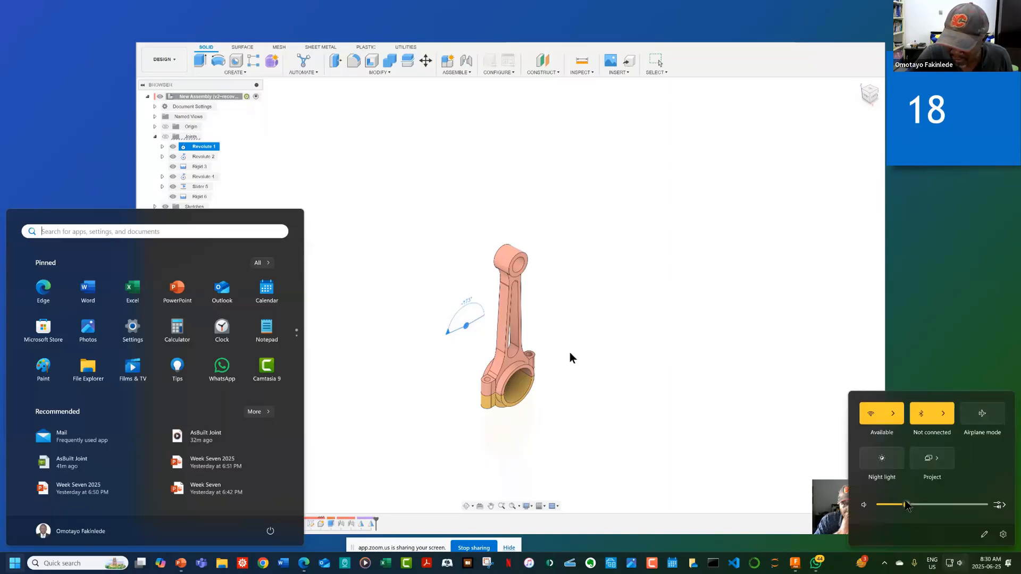
{"action": "left_click_drag", "start_coordinate": [906, 505], "coordinate": [880, 505]}
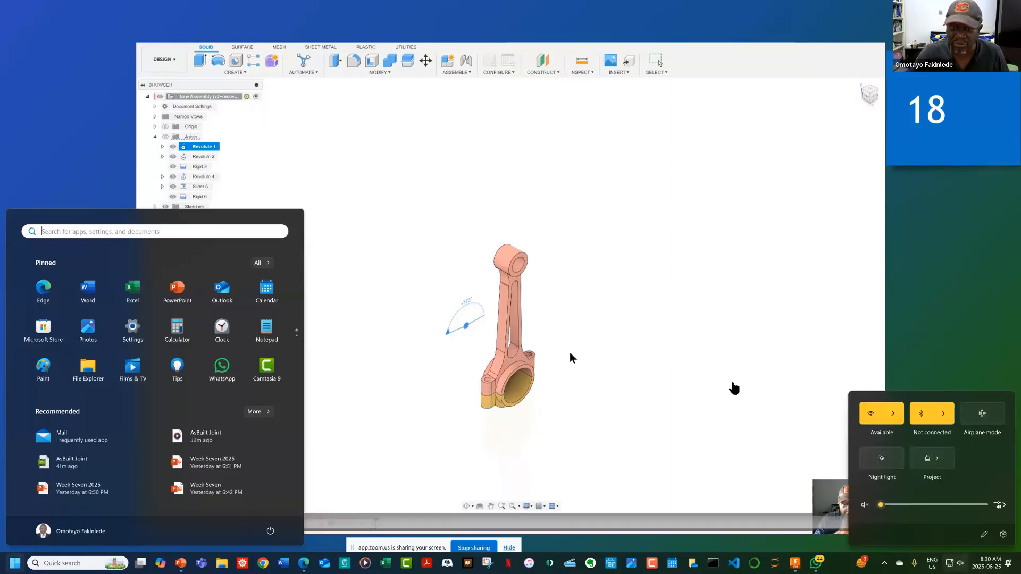
{"action": "left_click", "coordinate": [731, 390]}
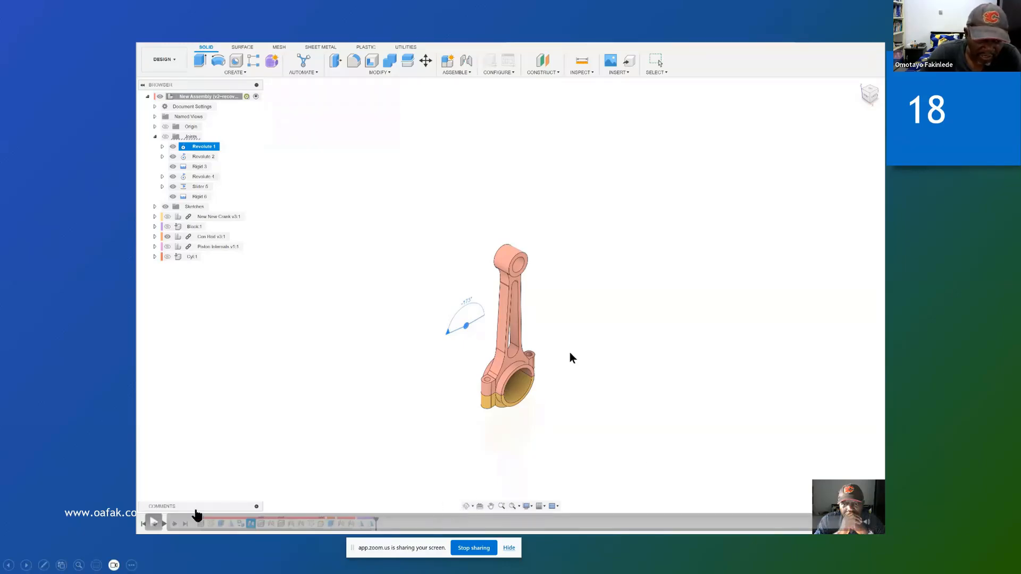
{"action": "left_click", "coordinate": [153, 524]}
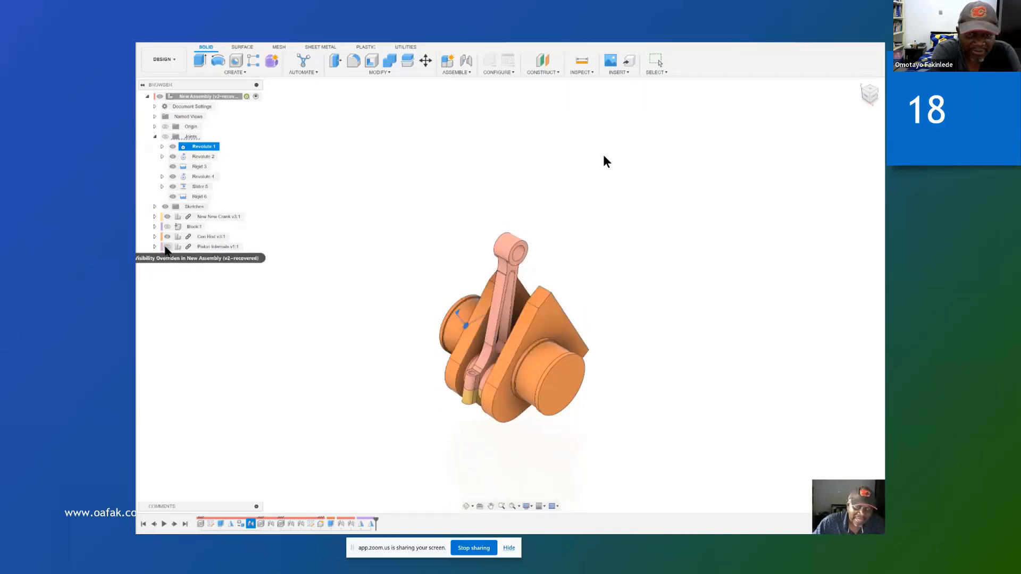
Step: Show the Piston Internals, Cyl and Block components alongside the crank and connecting rod in the animated assembly
{"action": "left_click", "coordinate": [168, 247]}
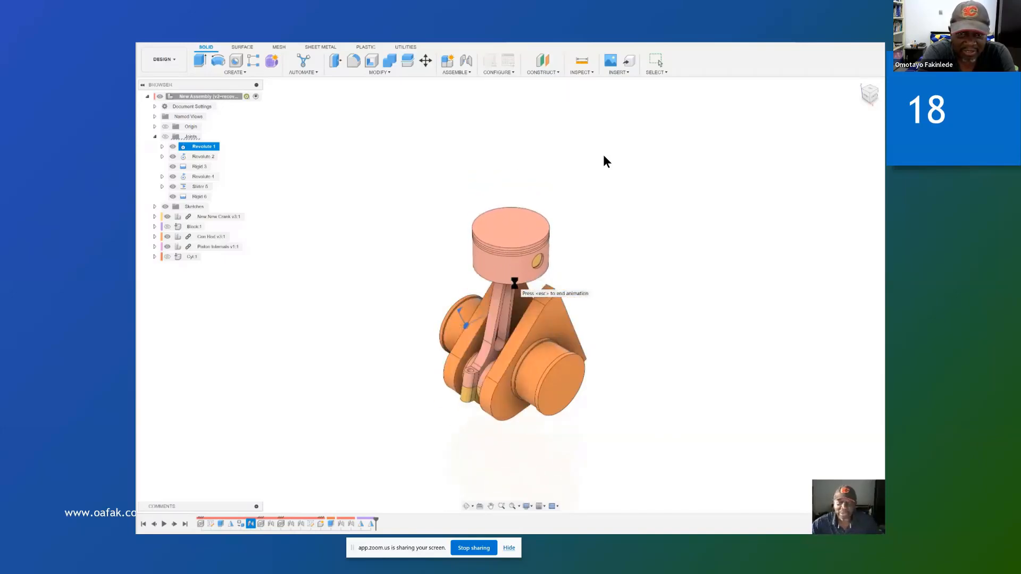
{"action": "left_click", "coordinate": [167, 257]}
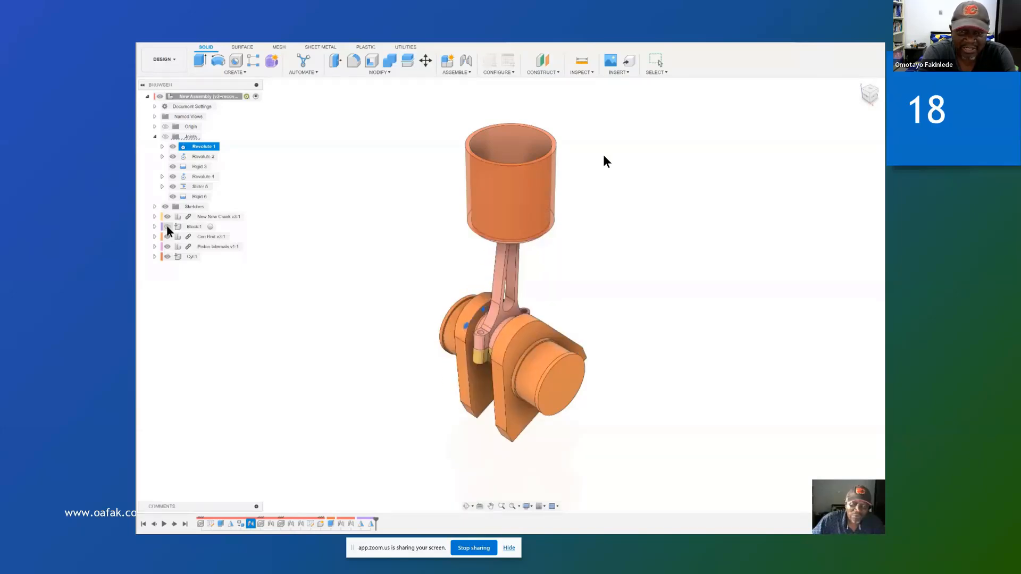
{"action": "left_click", "coordinate": [167, 227]}
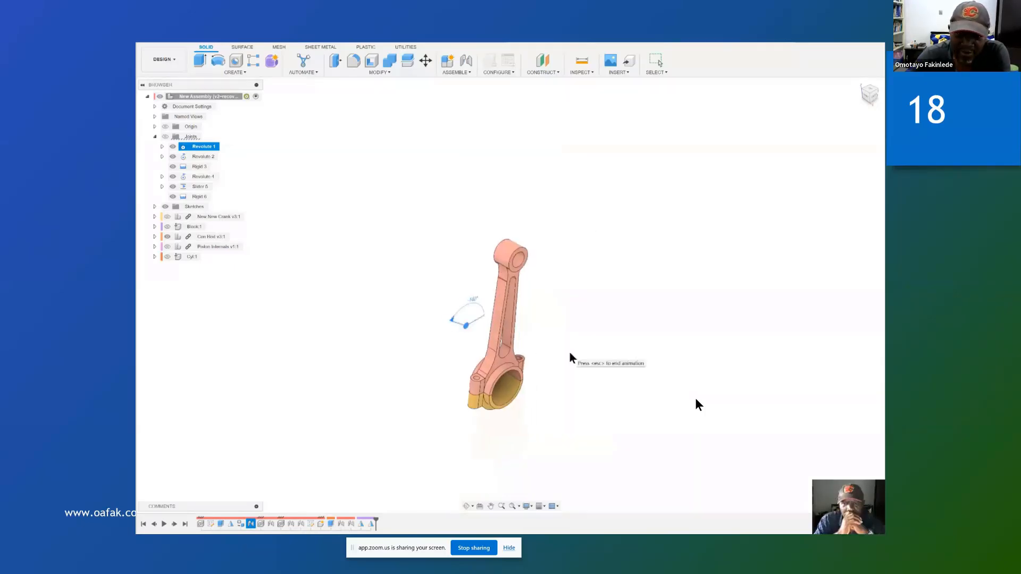
Step: Advance the presentation to slide 19, "Inserting Components into your Design"
{"action": "key", "text": "Right"}
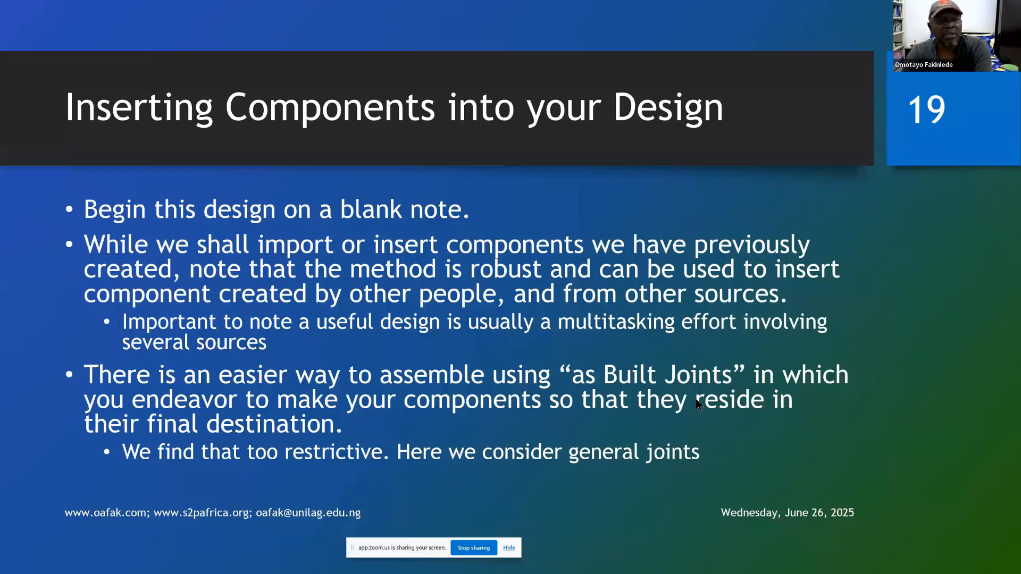
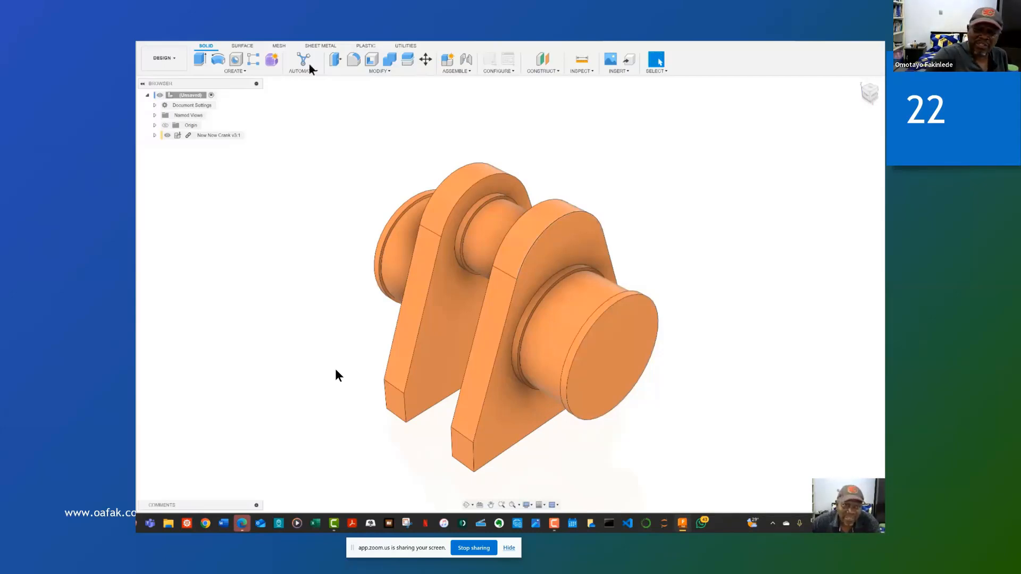
Step: Start a sketch on the ring-shaped planar face beside the crank's front journal and activate the Line tool
{"action": "left_click", "coordinate": [240, 73]}
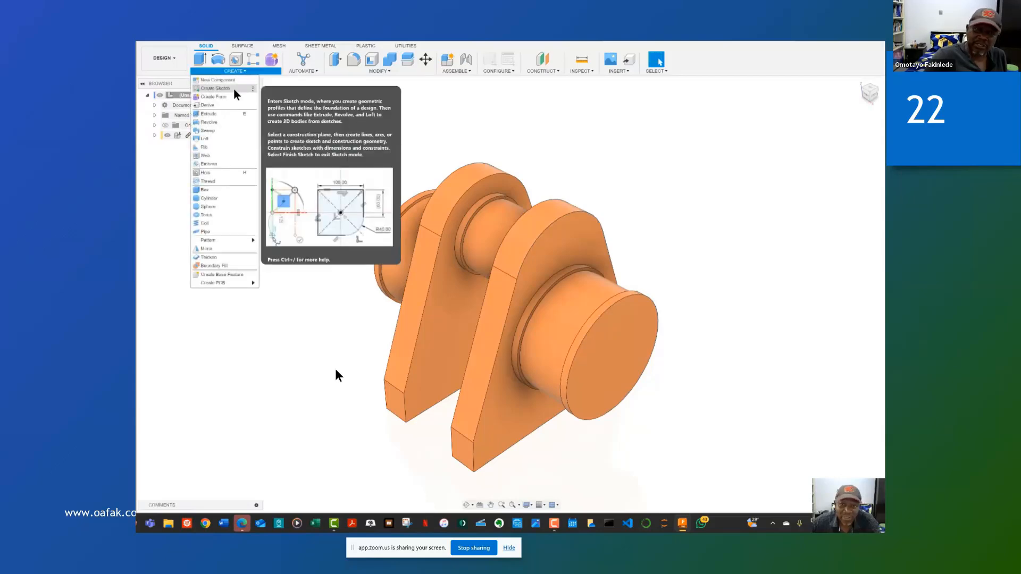
{"action": "left_click", "coordinate": [234, 93]}
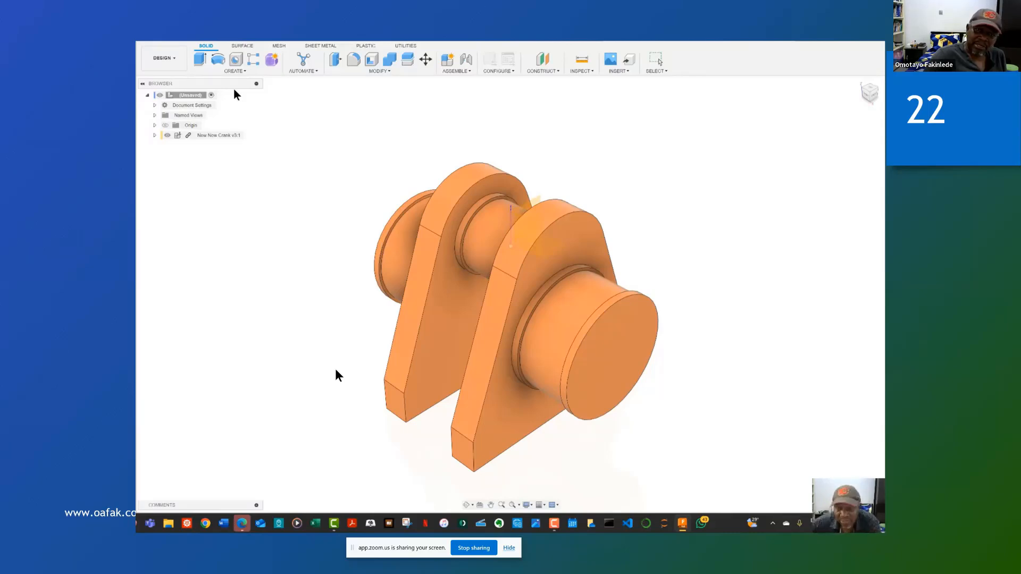
{"action": "left_click", "coordinate": [584, 274]}
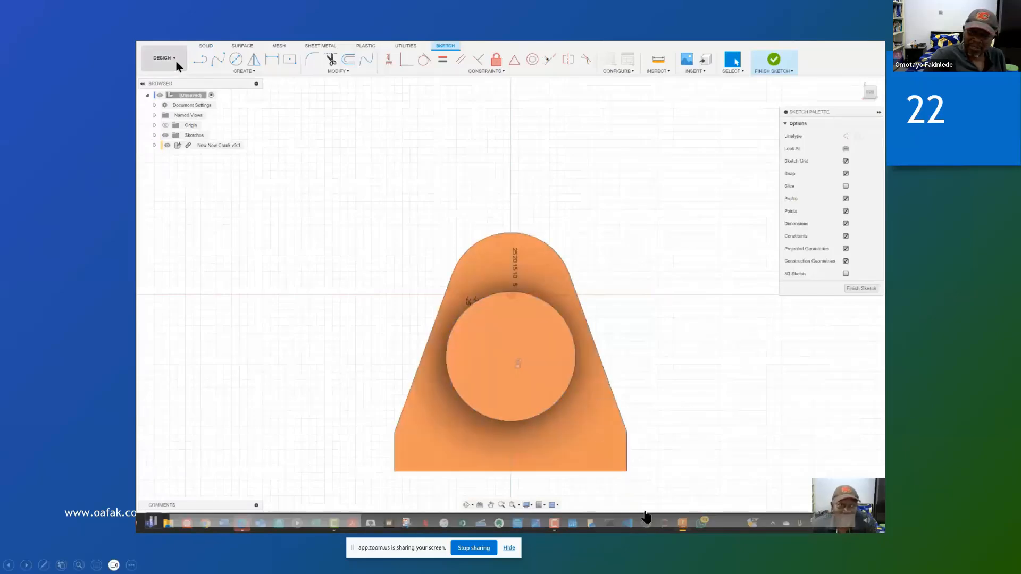
{"action": "left_click", "coordinate": [200, 59]}
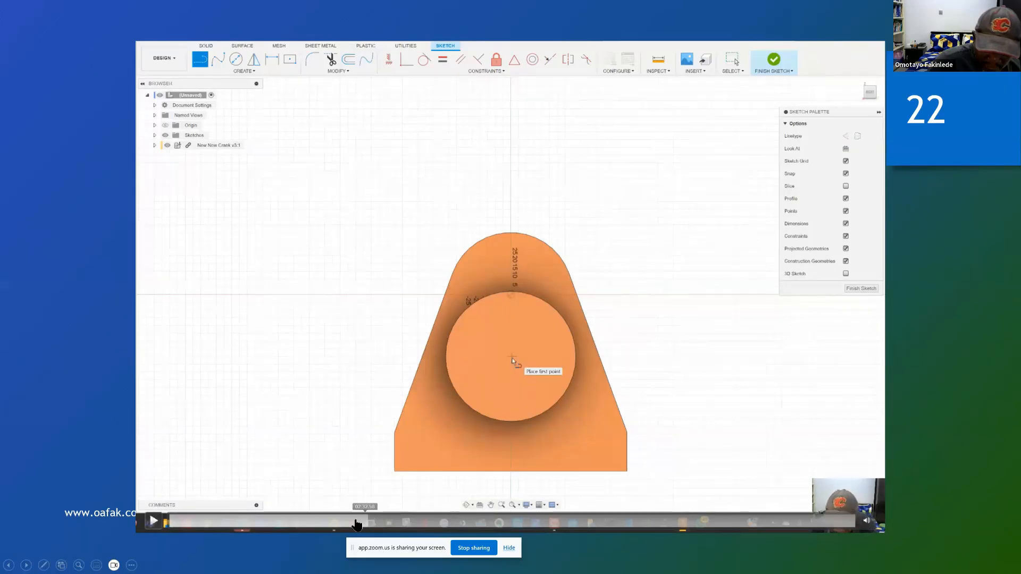
Step: Rewind the embedded video on slide 22 to the sketch plane selection and pause it there
{"action": "left_click", "coordinate": [342, 523]}
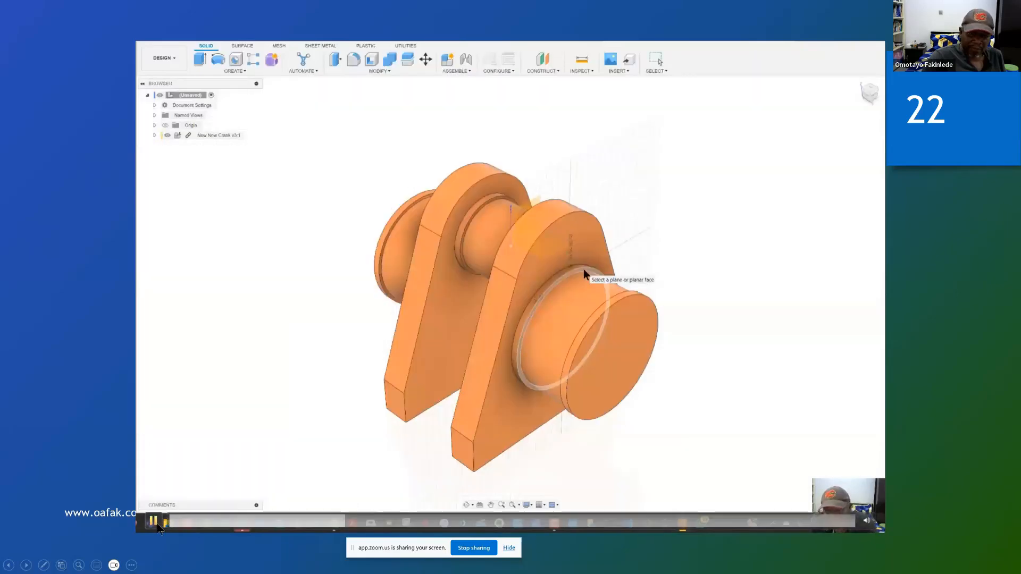
{"action": "left_click", "coordinate": [155, 523]}
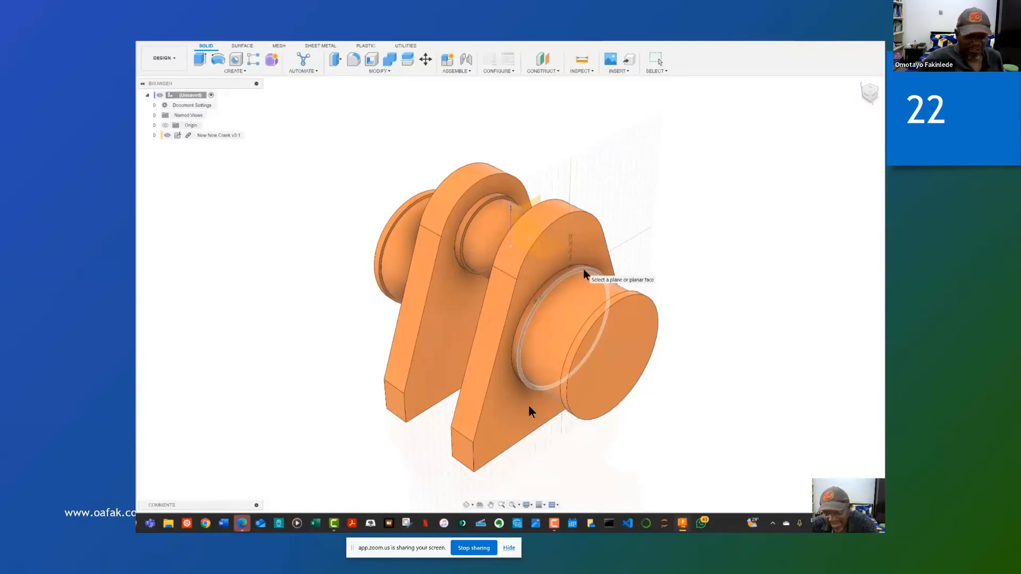
{"action": "key", "text": "super"}
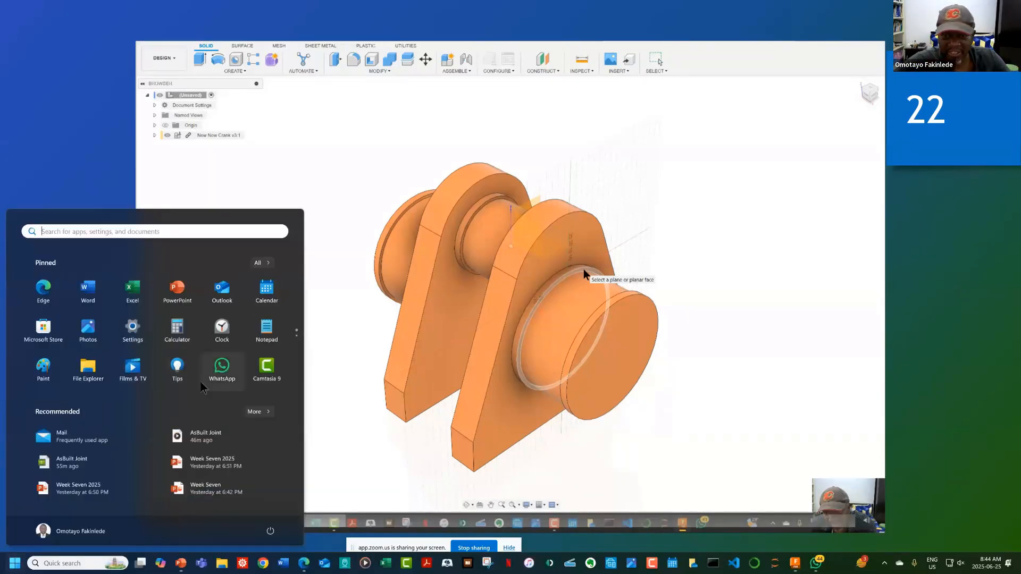
{"action": "key", "text": "Escape"}
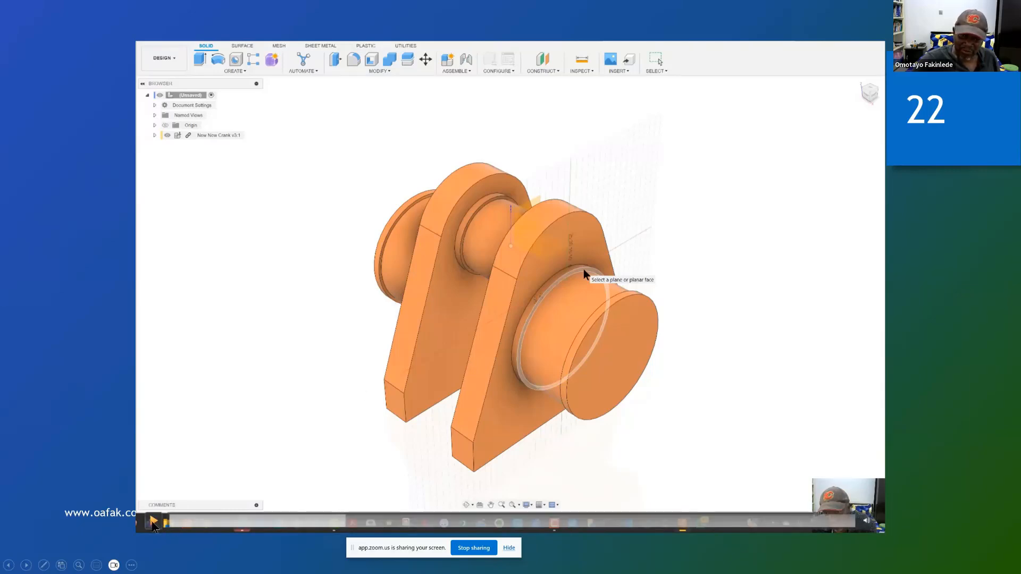
Step: Play the embedded video through the modelling of the two support blocks, pausing after the finished sketch, and skip back to the start of the joint part
{"action": "left_click", "coordinate": [152, 522]}
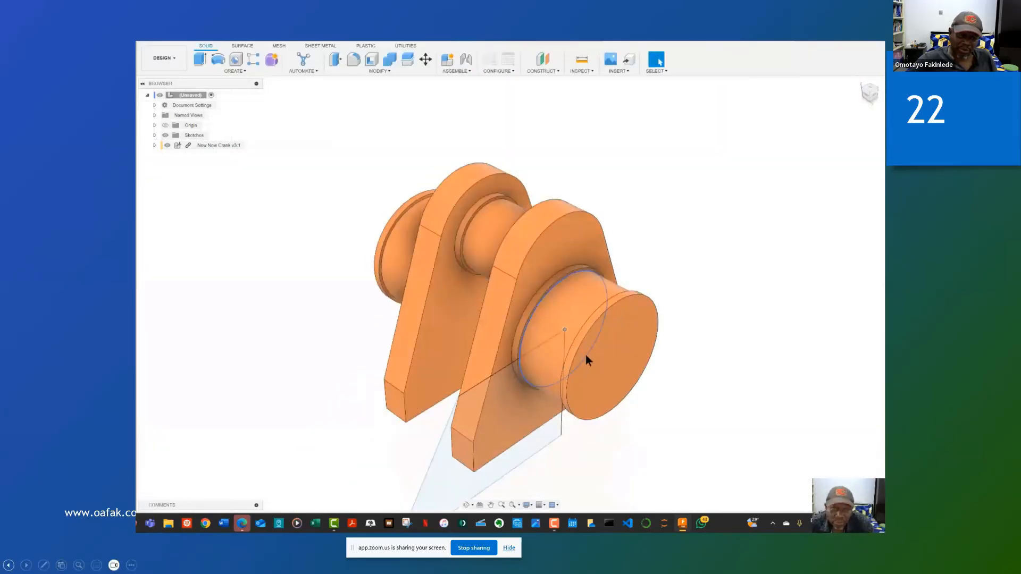
{"action": "left_click", "coordinate": [152, 522]}
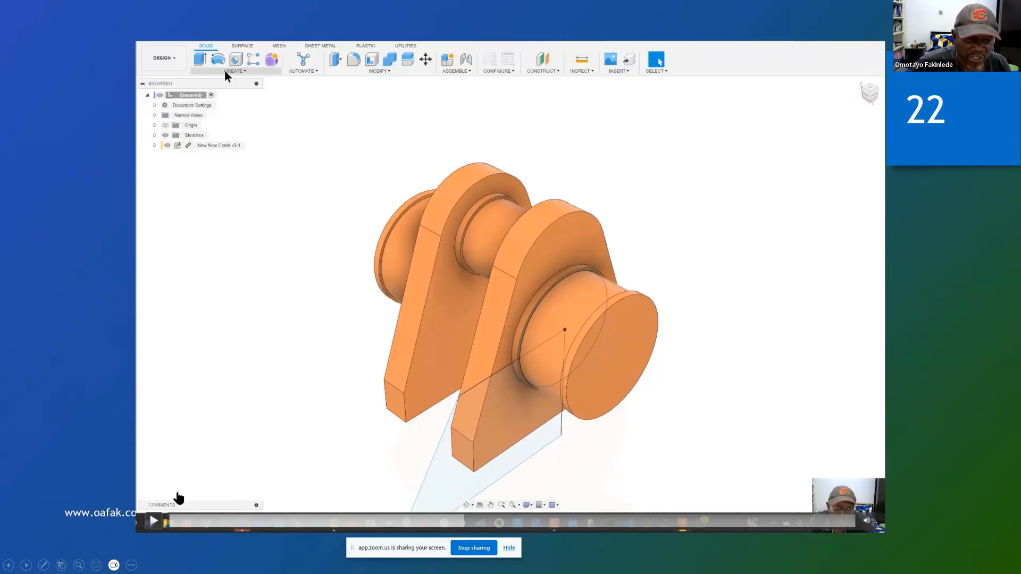
{"action": "left_click", "coordinate": [153, 520]}
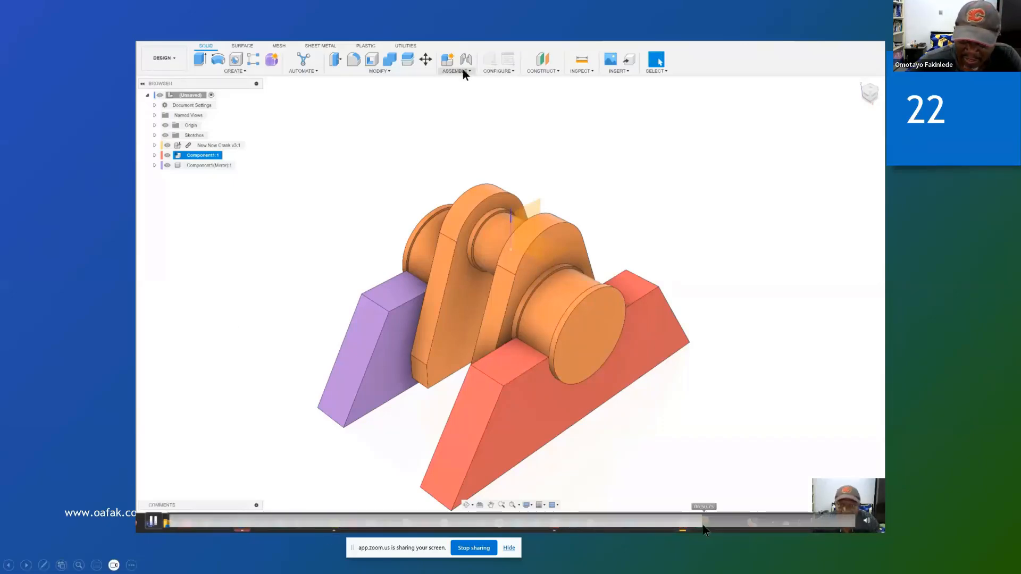
{"action": "left_click_drag", "start_coordinate": [701, 523], "coordinate": [636, 527]}
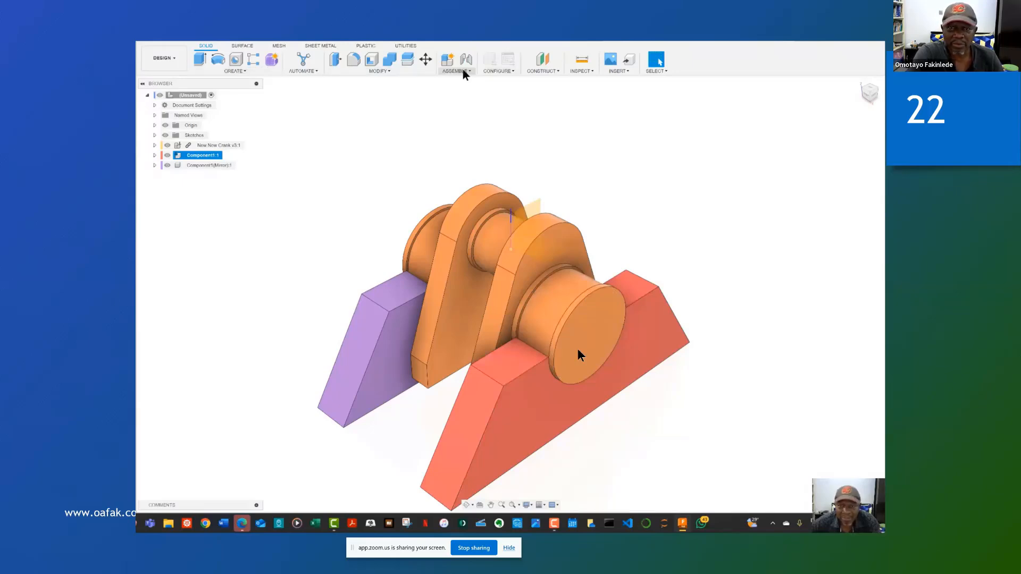
Step: Start a joint between the circular edge of the crank's front journal and the semicircular seat edge of Component1, hiding the crank to reach it
{"action": "left_click", "coordinate": [454, 89]}
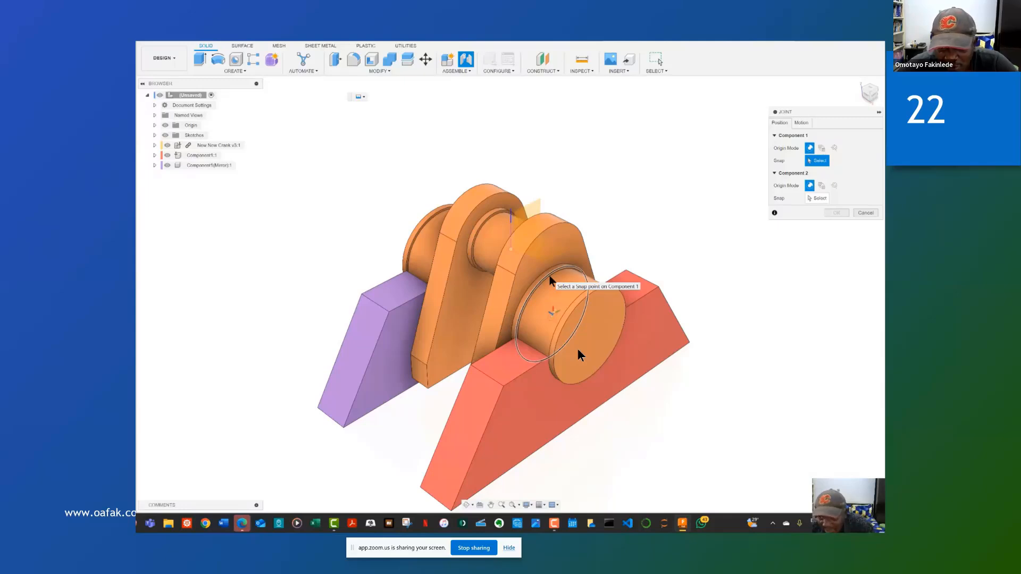
{"action": "left_click", "coordinate": [551, 280]}
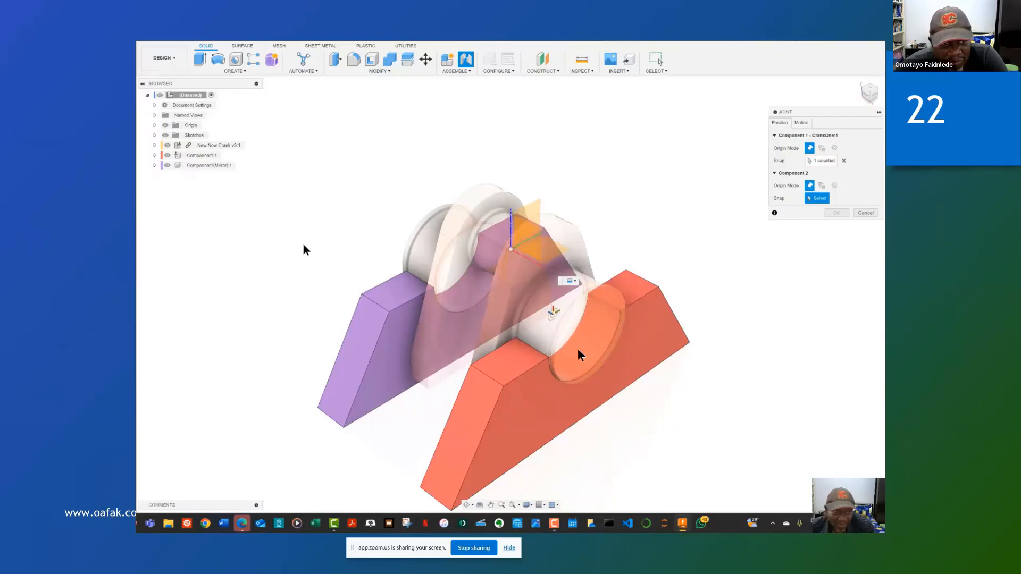
{"action": "left_click", "coordinate": [167, 145]}
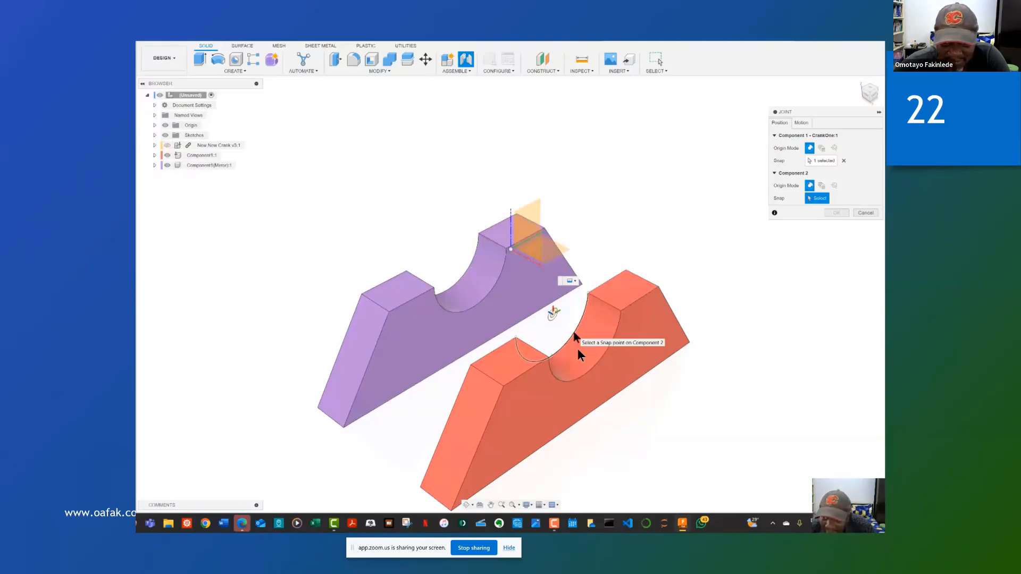
{"action": "left_click", "coordinate": [575, 336]}
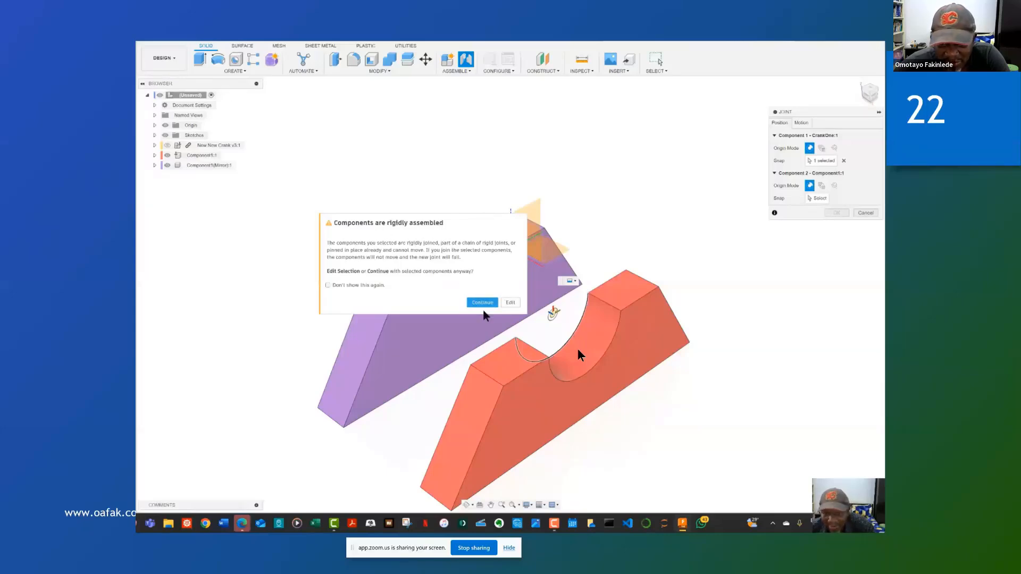
{"action": "left_click", "coordinate": [485, 303]}
{"action": "left_click", "coordinate": [579, 354]}
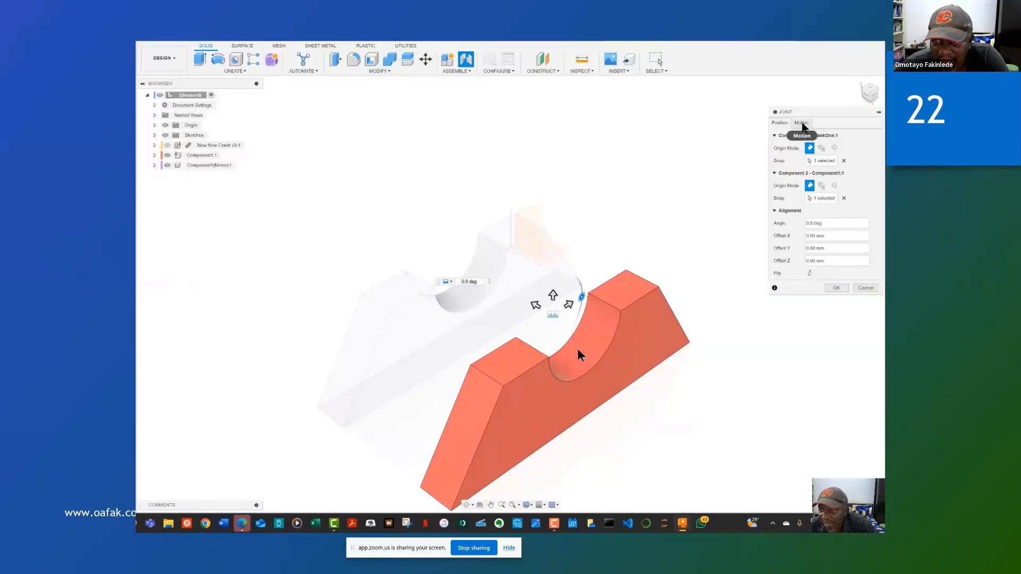
Step: Set the joint motion to Revolute about the Z axis, show the crank again and create the joint
{"action": "left_click", "coordinate": [801, 123]}
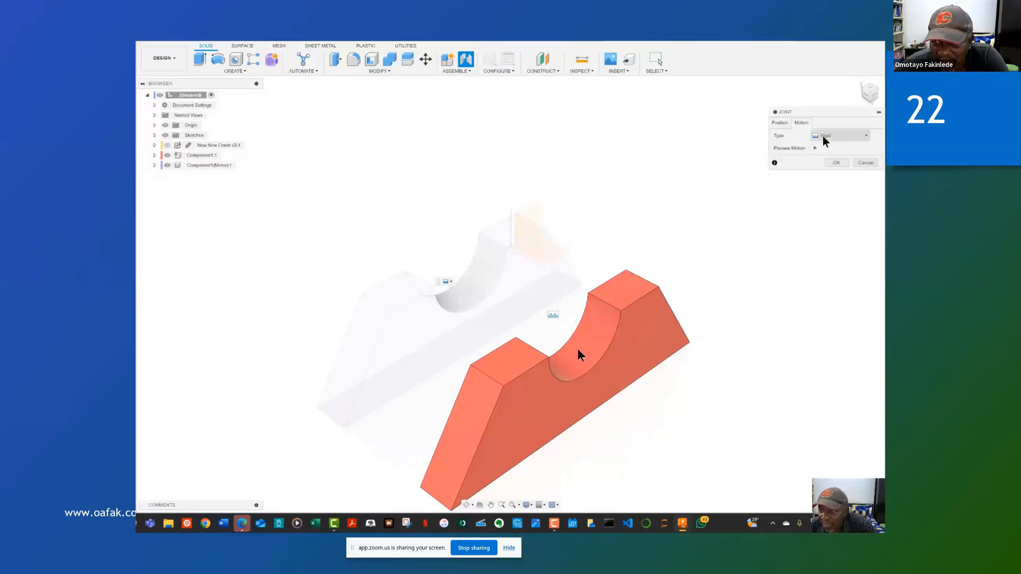
{"action": "left_click", "coordinate": [866, 136]}
{"action": "left_click", "coordinate": [851, 152]}
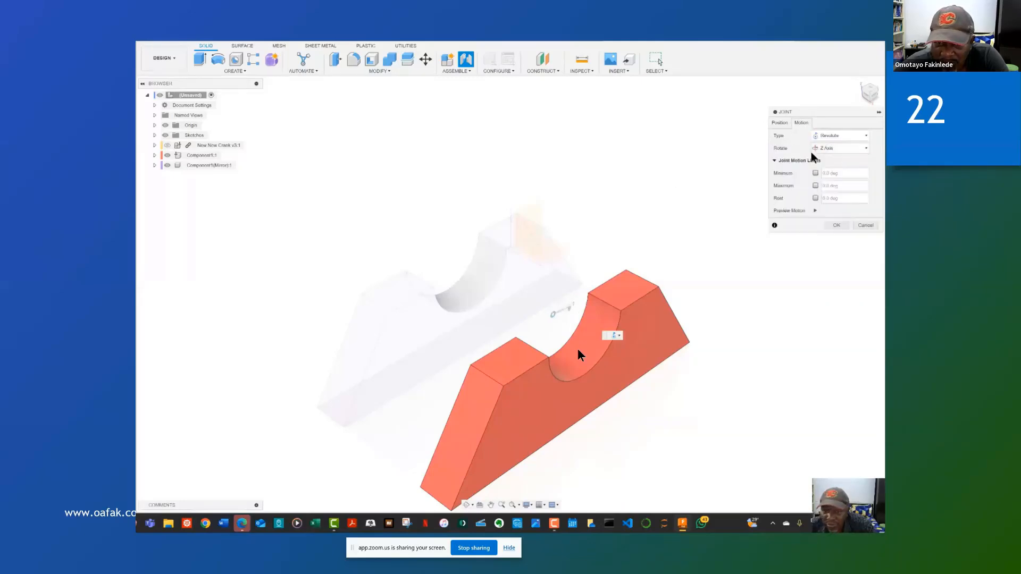
{"action": "left_click", "coordinate": [167, 146]}
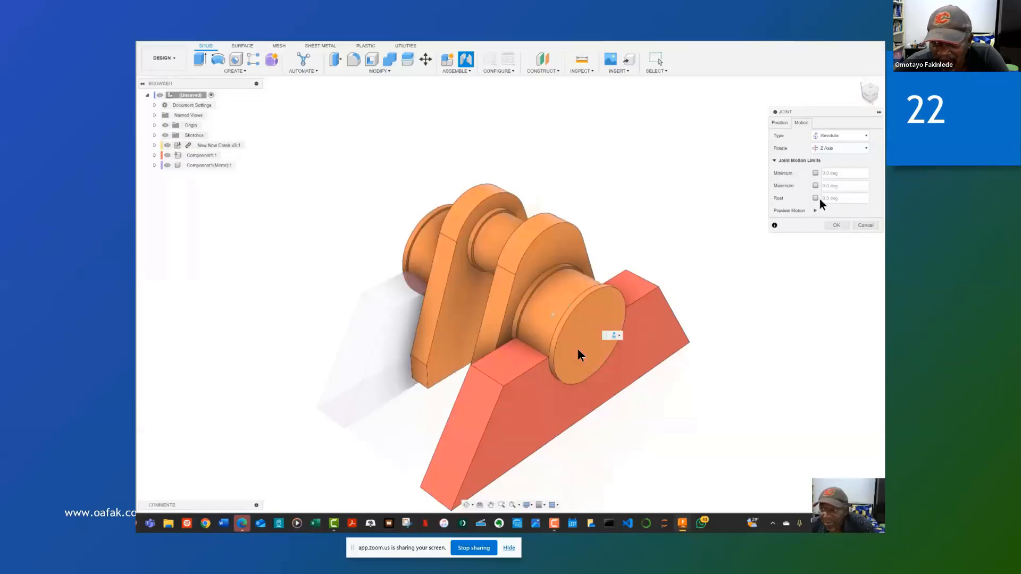
{"action": "left_click", "coordinate": [837, 226]}
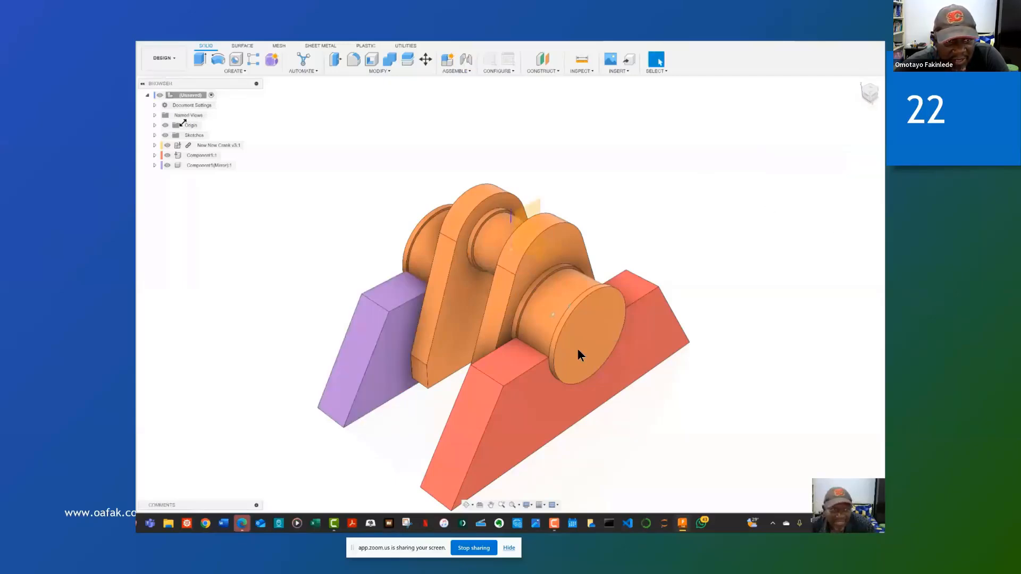
Step: Animate the Revolute 1 joint to watch the crank rotate on its support blocks, and stop the animation
{"action": "left_click", "coordinate": [155, 135]}
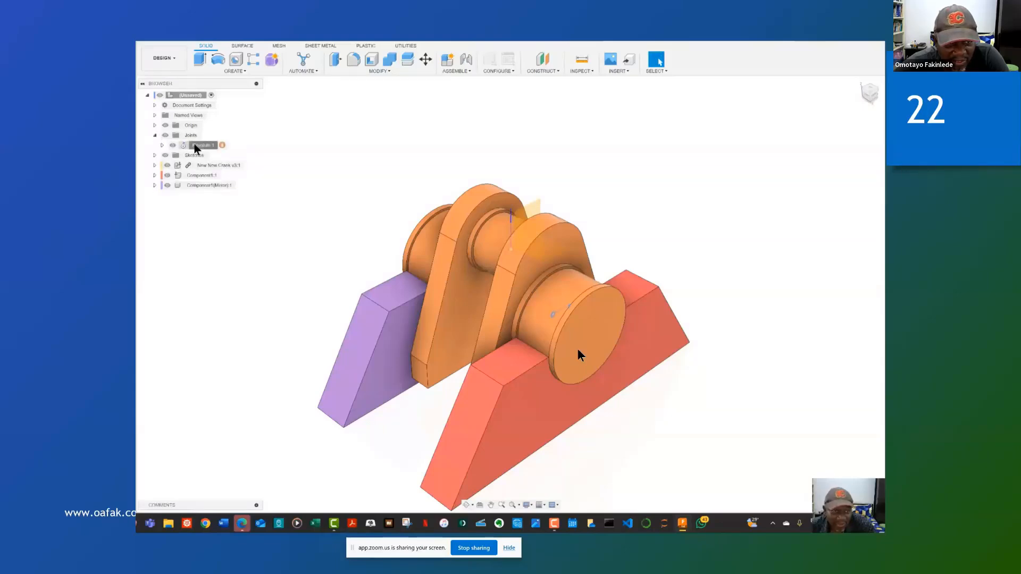
{"action": "left_click", "coordinate": [194, 146]}
{"action": "right_click", "coordinate": [196, 147]}
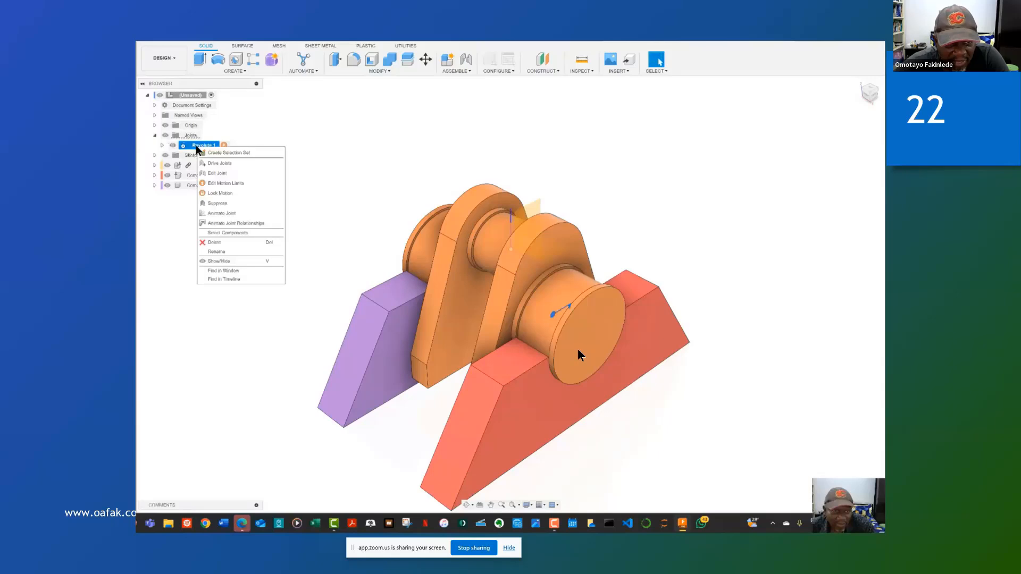
{"action": "left_click", "coordinate": [238, 224]}
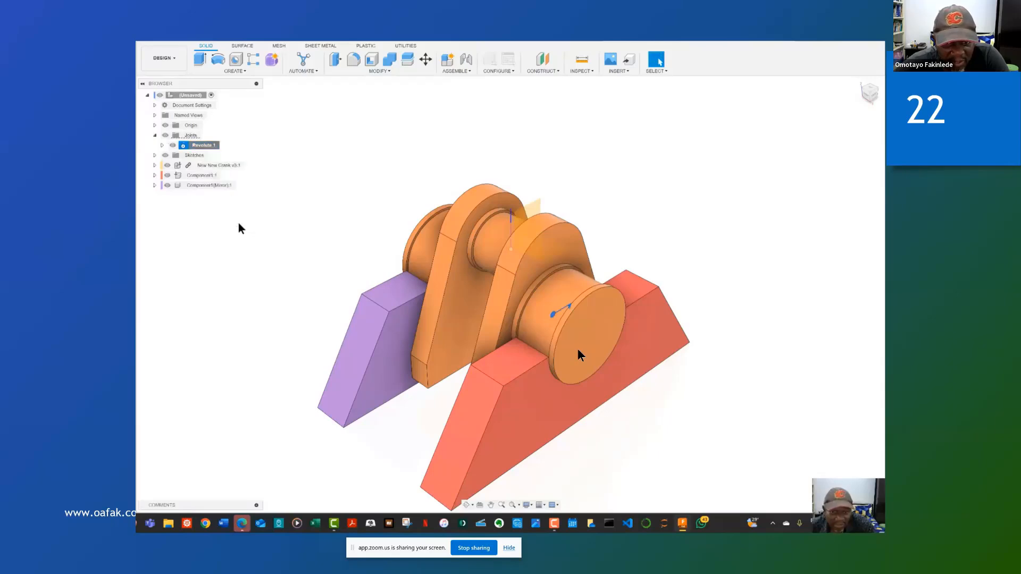
{"action": "right_click", "coordinate": [201, 149]}
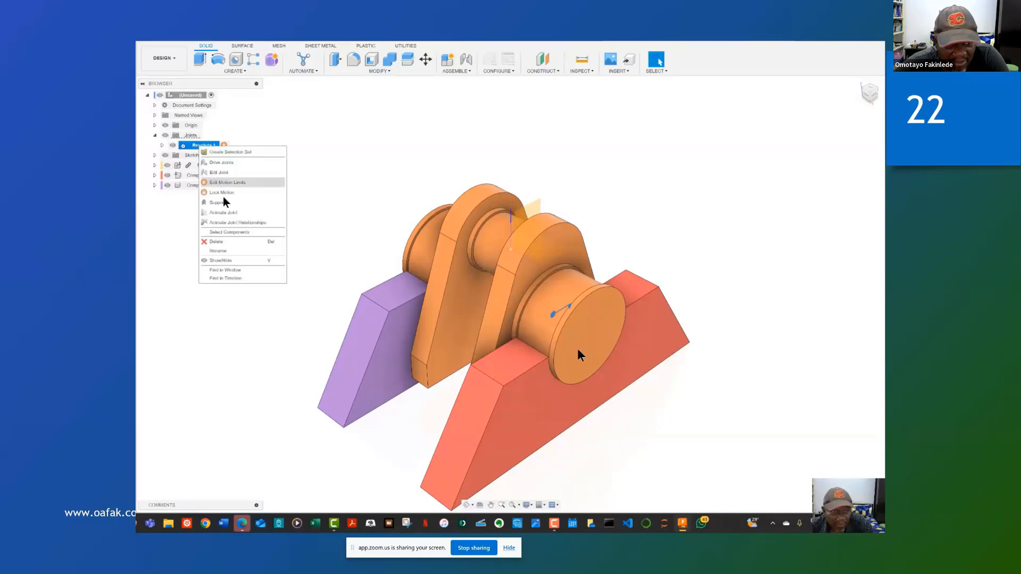
{"action": "left_click", "coordinate": [226, 216]}
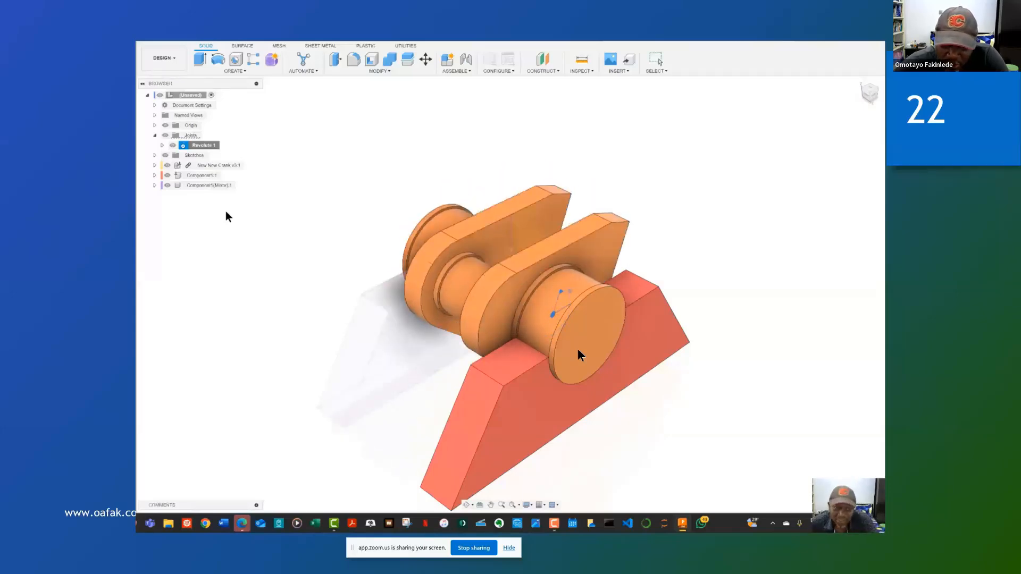
{"action": "key", "text": "Escape"}
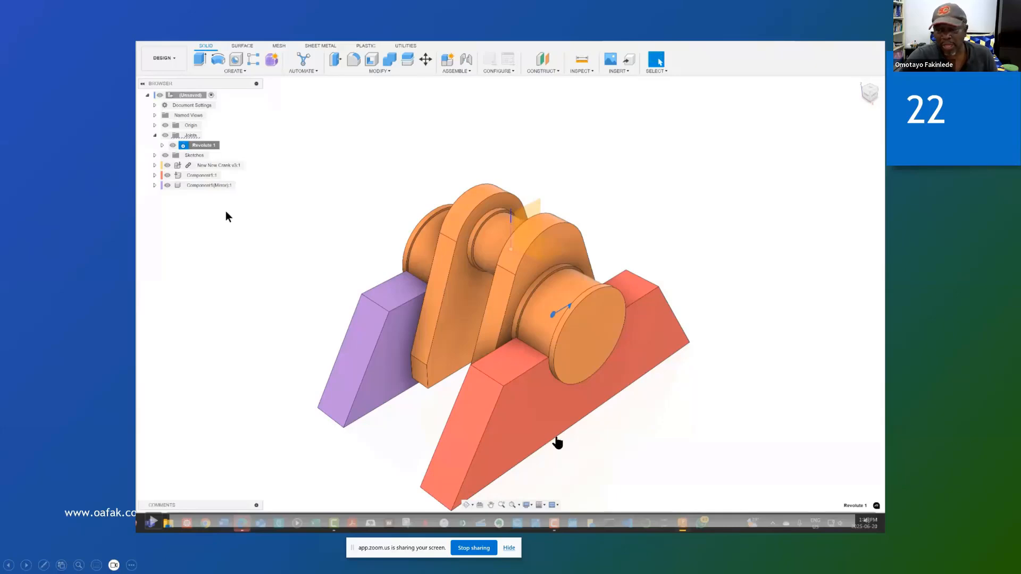
Step: End the slide show and return to the editing view of the Week Seven 2025 presentation
{"action": "key", "text": "super"}
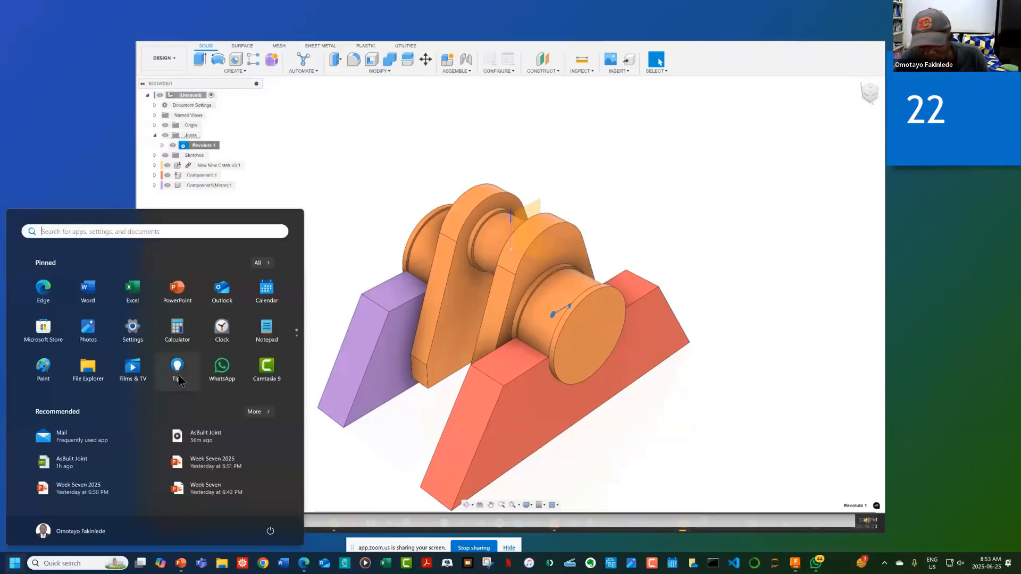
{"action": "left_click", "coordinate": [162, 297]}
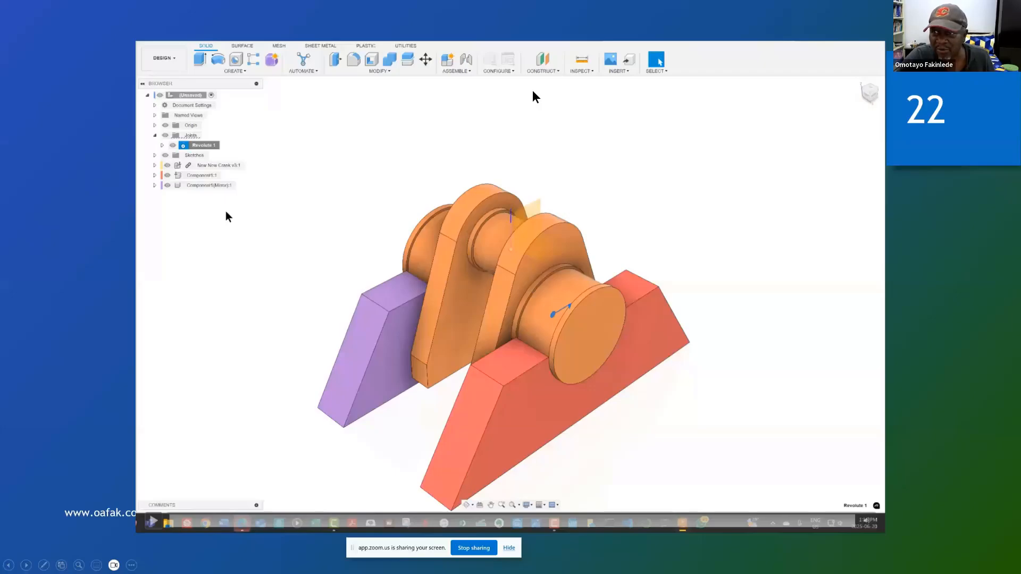
{"action": "key", "text": "Escape"}
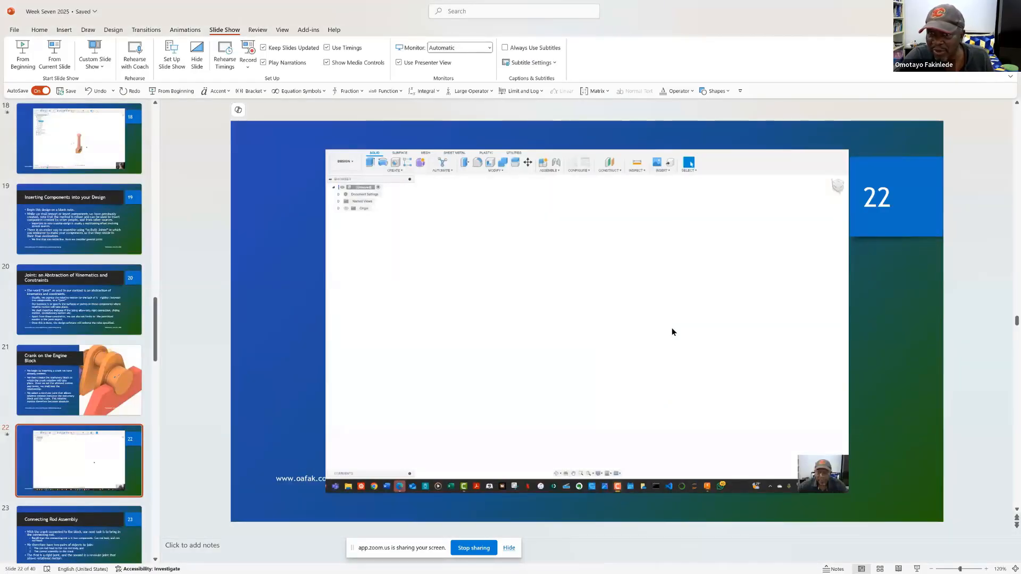
Step: Switch to the SSG 227 Lectures meeting window in Microsoft Edge and open the meeting chat
{"action": "key", "text": "super+d"}
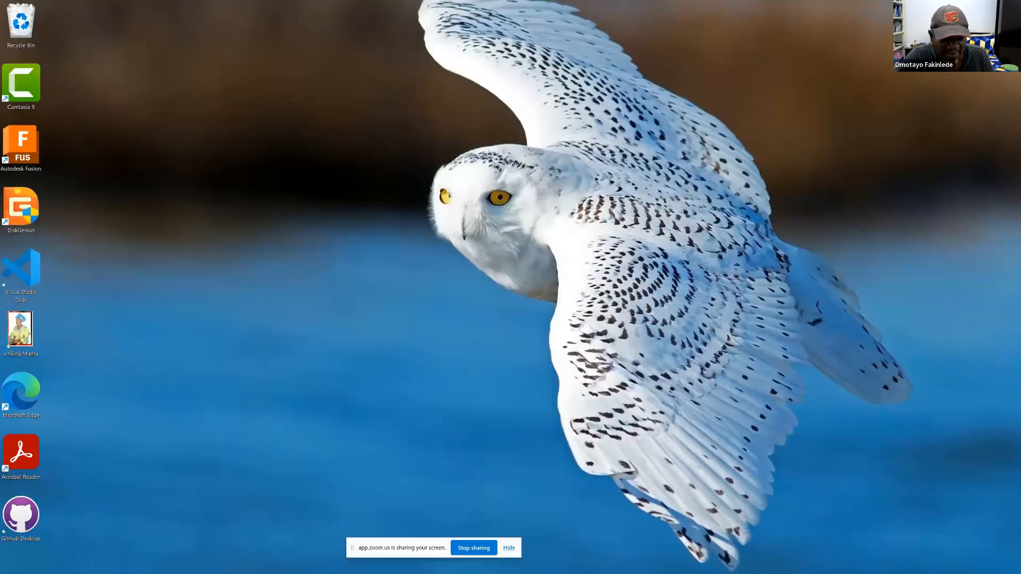
{"action": "mouse_move", "coordinate": [197, 572]}
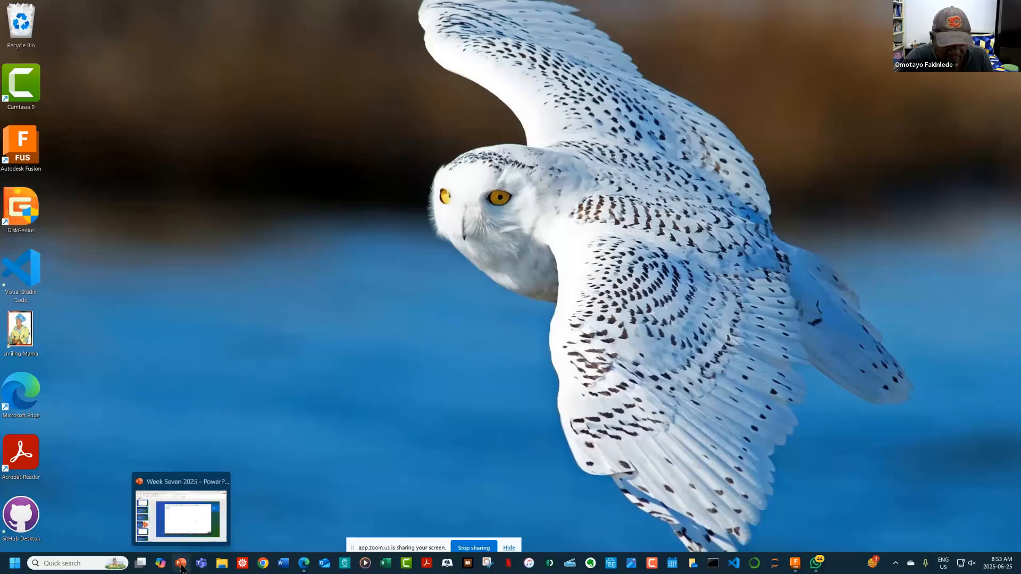
{"action": "mouse_move", "coordinate": [304, 563]}
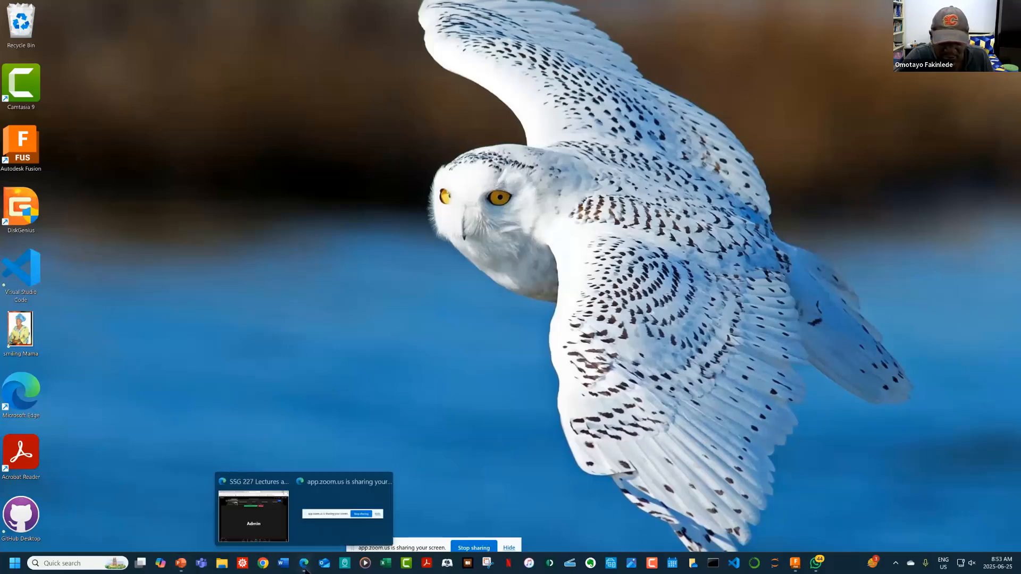
{"action": "left_click", "coordinate": [252, 524]}
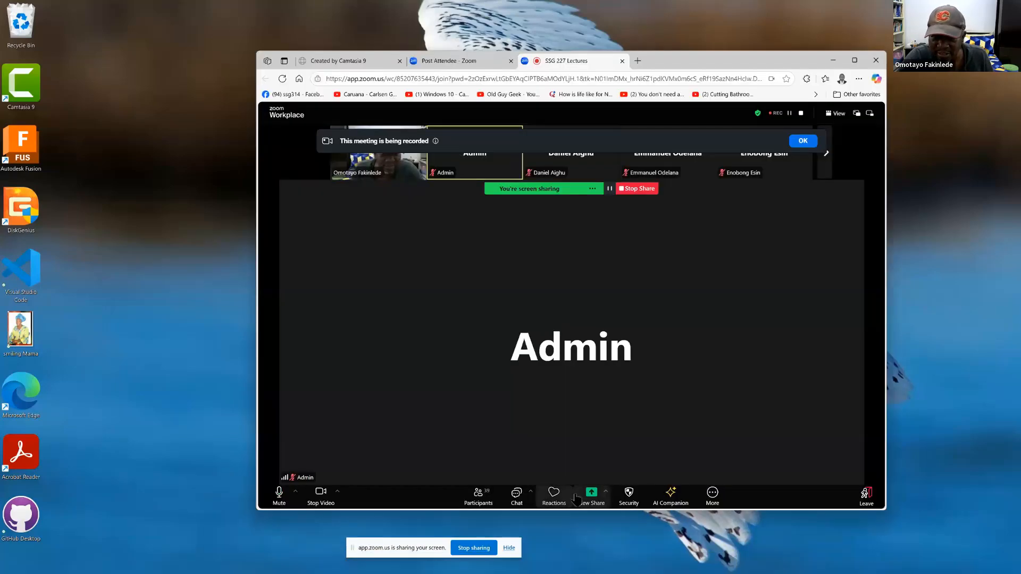
{"action": "left_click", "coordinate": [516, 495]}
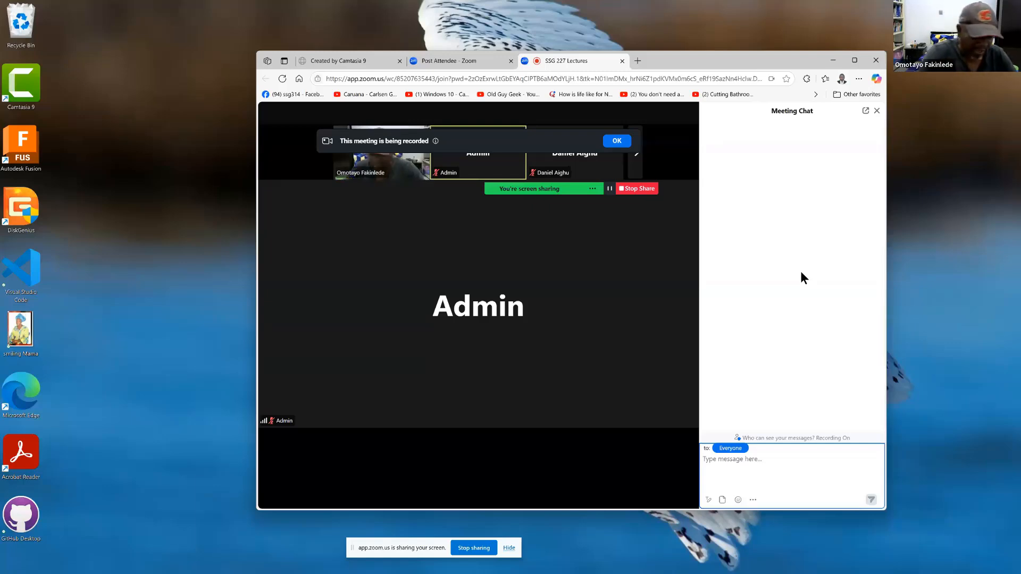
Step: Send the message "Any questions?" to everyone in the meeting chat
{"action": "type", "text": "Any"}
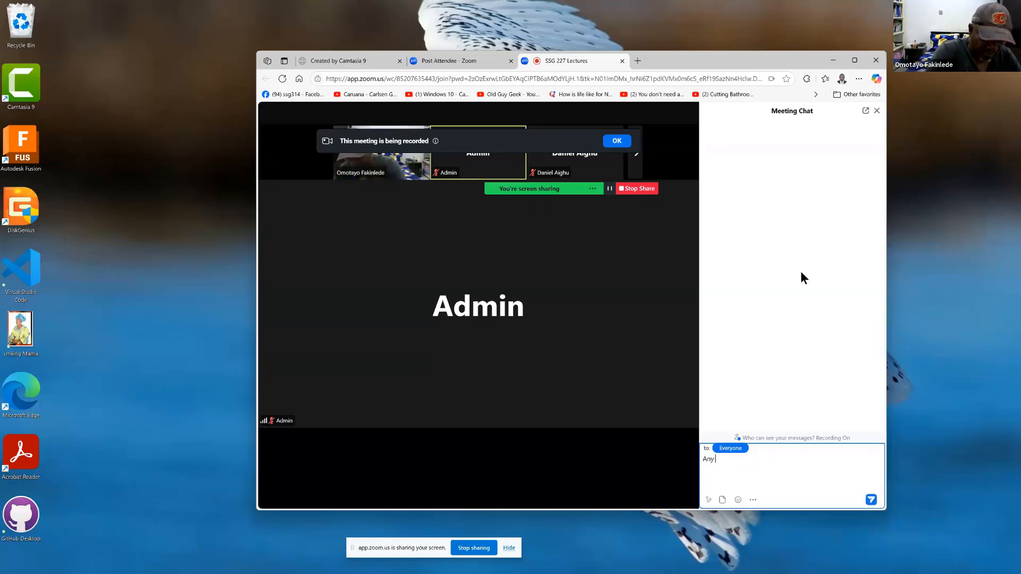
{"action": "type", "text": " question"}
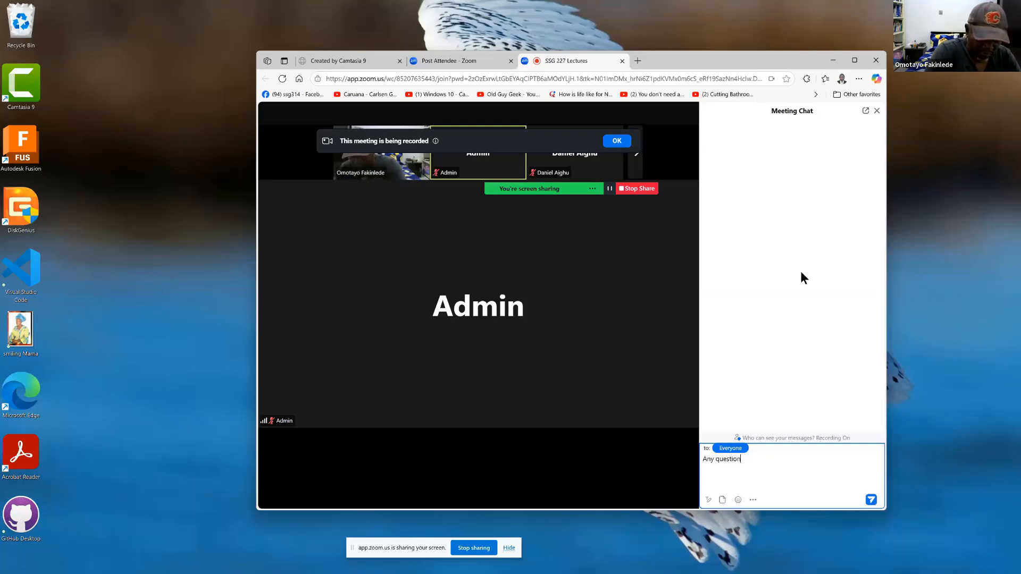
{"action": "type", "text": "s?"}
{"action": "key", "text": "Return"}
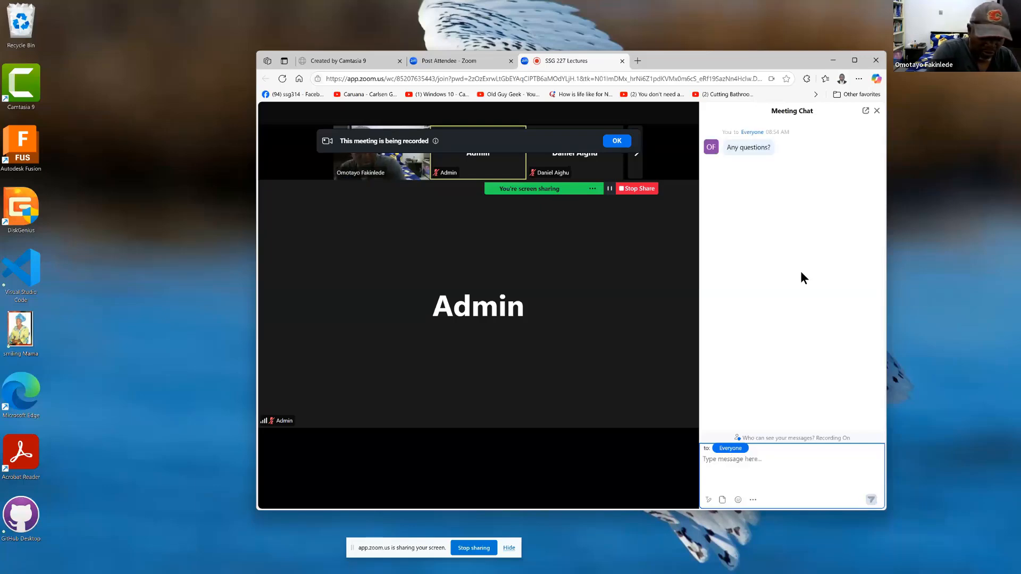
Step: Send a second chat message to everyone asking "Did you hear me during the long talk?"
{"action": "type", "text": "Did "}
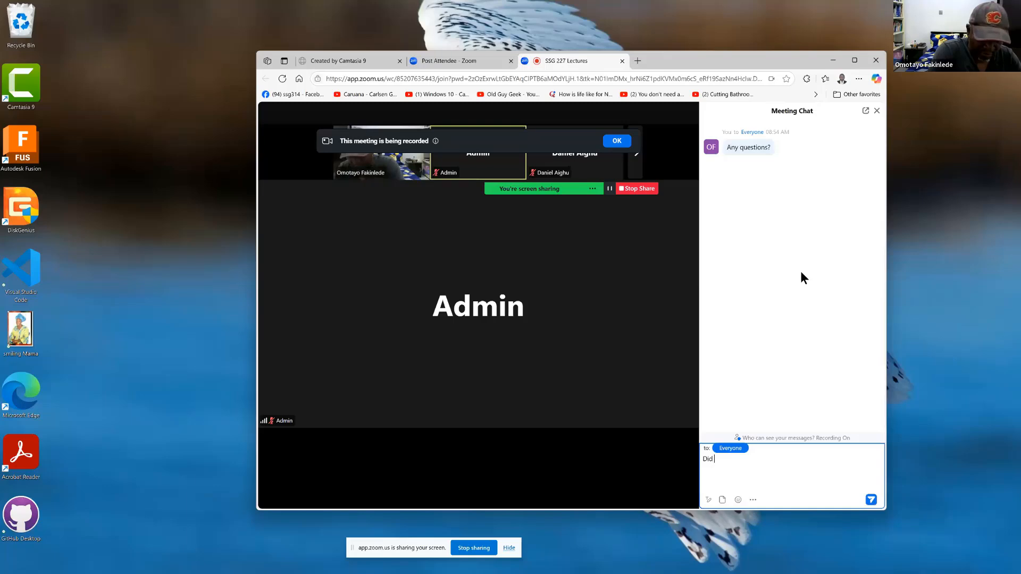
{"action": "type", "text": "you hear"}
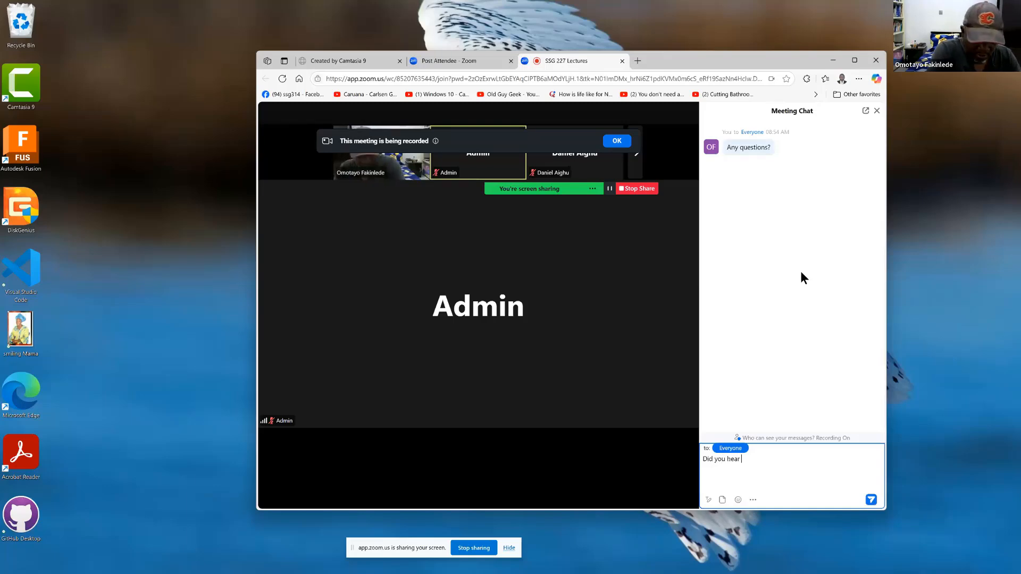
{"action": "type", "text": " me durin"}
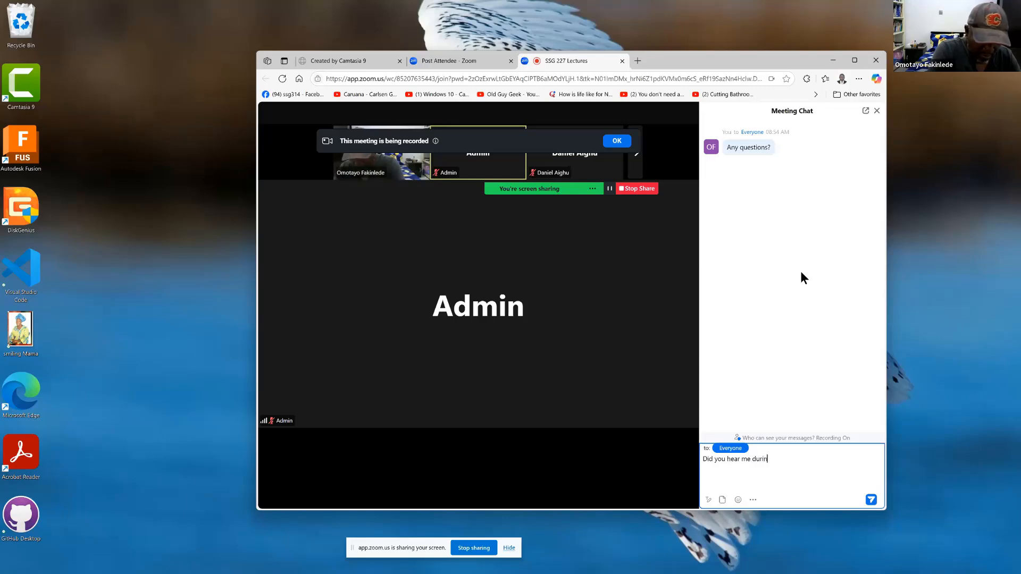
{"action": "type", "text": "g the lon"}
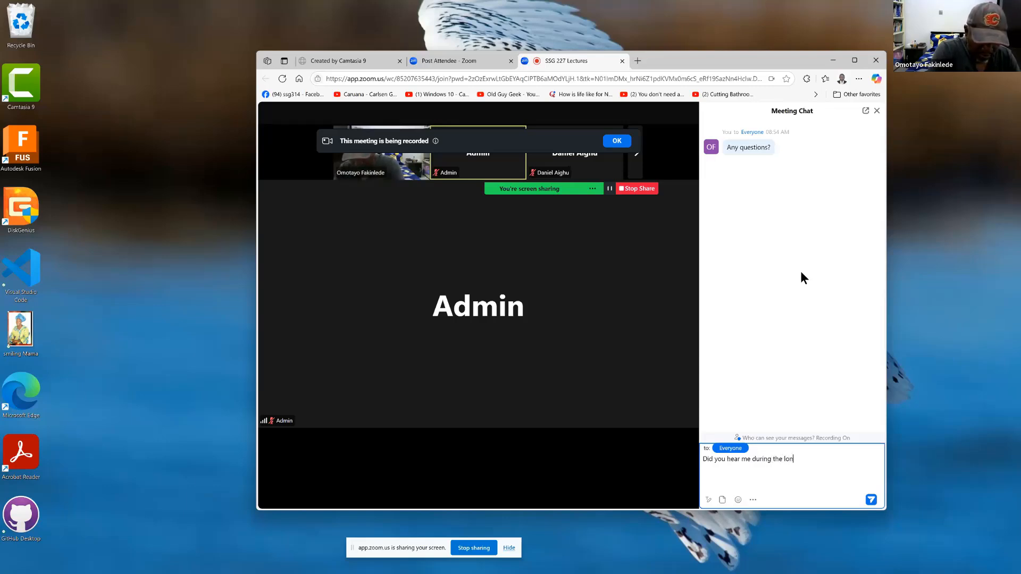
{"action": "type", "text": "g ta"}
{"action": "type", "text": "lk?"}
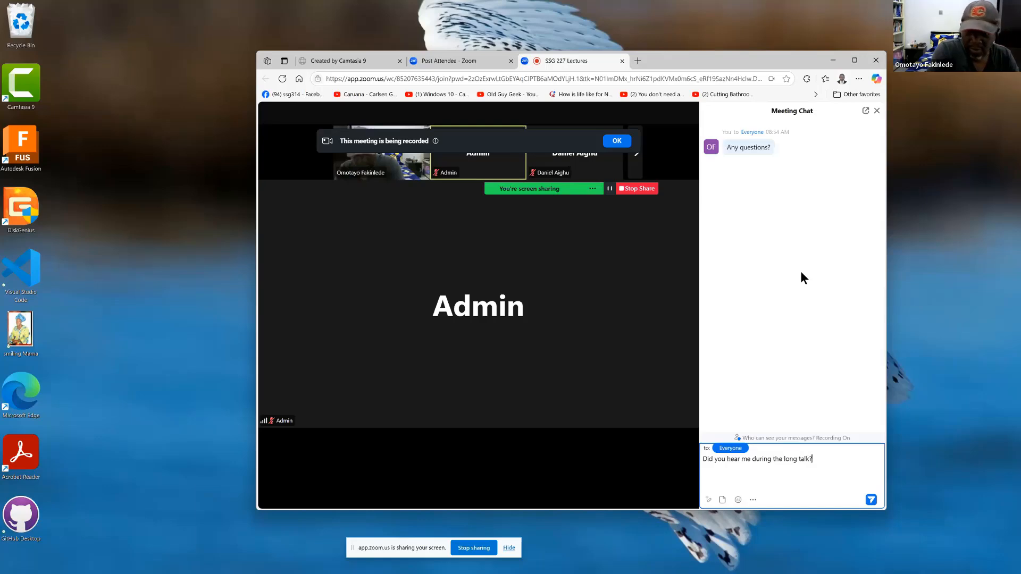
{"action": "key", "text": "Return"}
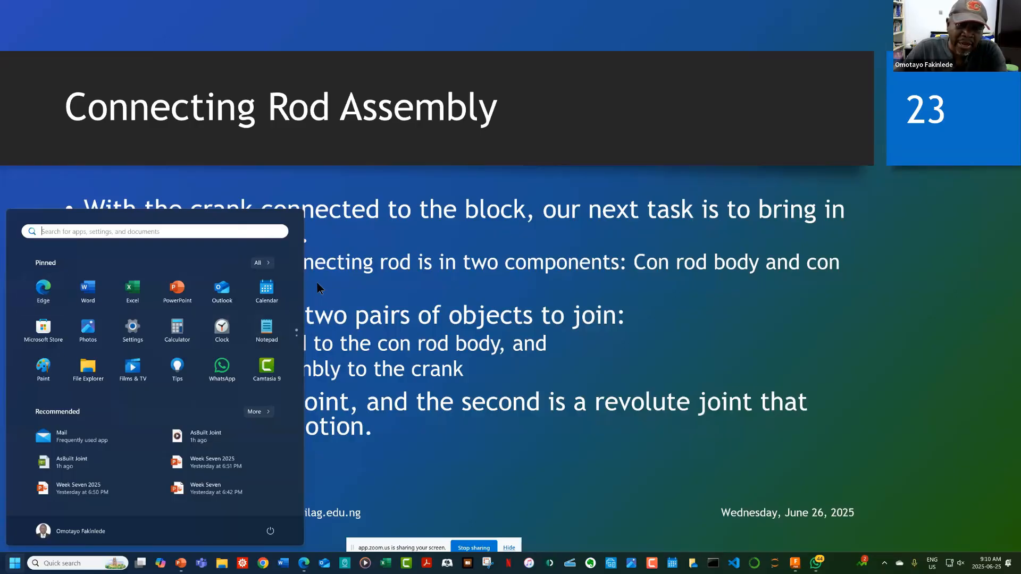
Step: Switch back to the lecture presentation's slide show at the Connecting Rod Assembly slide
{"action": "left_click", "coordinate": [336, 283]}
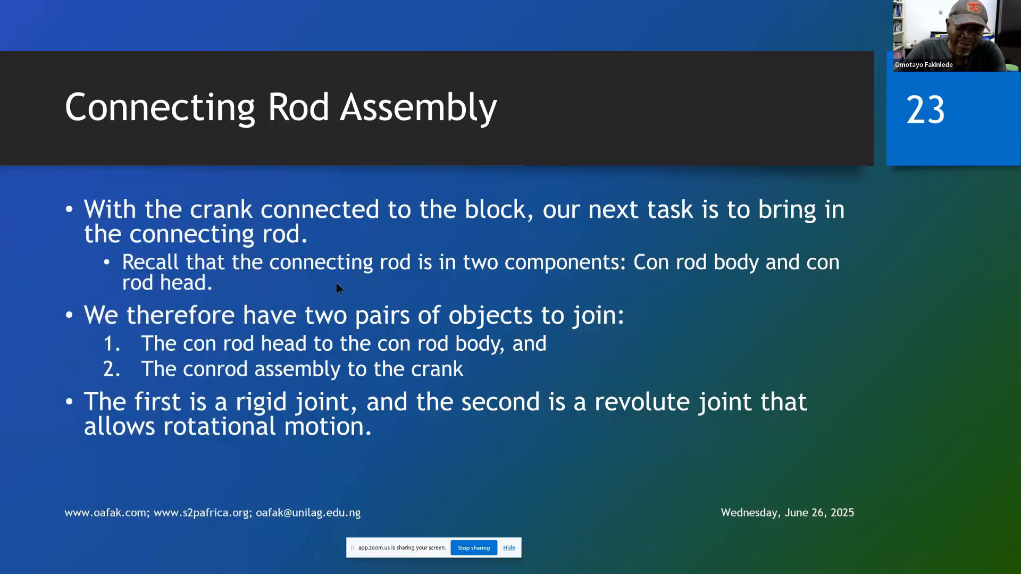
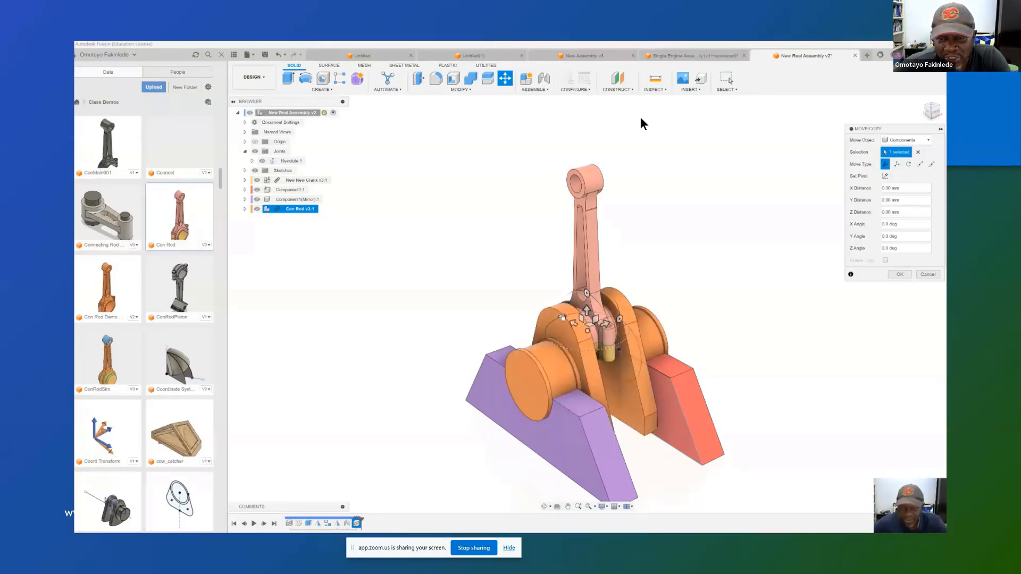
Step: Try to rotate the inserted connecting rod to a tilted pose and shift it clear of the crank
{"action": "left_click_drag", "start_coordinate": [561, 317], "coordinate": [553, 338]}
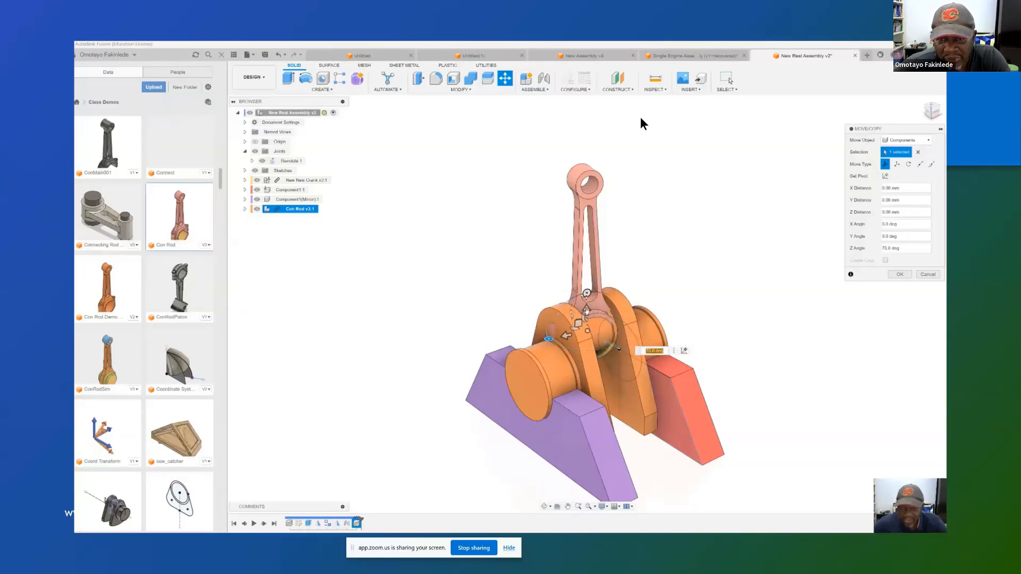
{"action": "left_click_drag", "start_coordinate": [586, 293], "coordinate": [620, 306]}
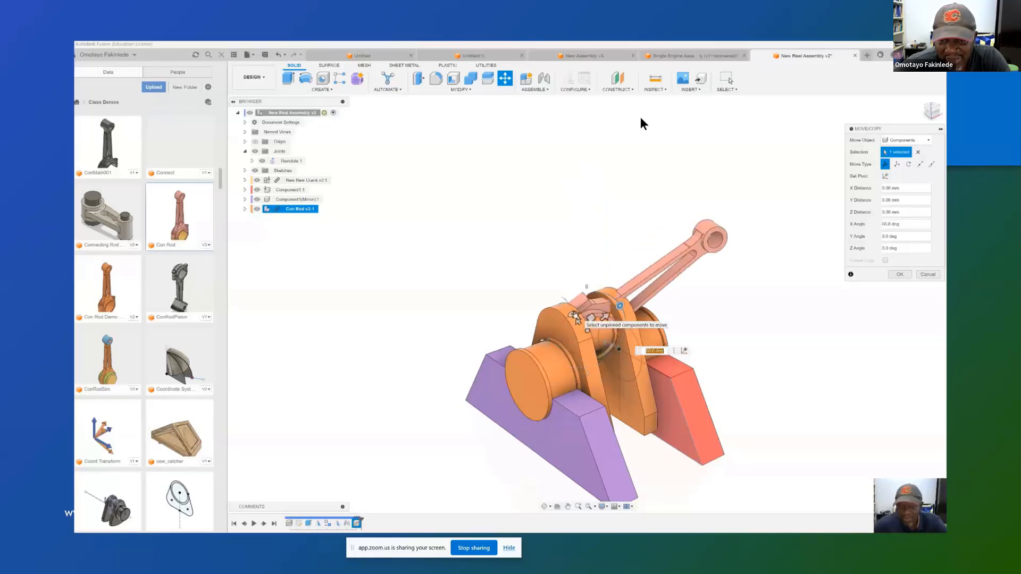
{"action": "left_click_drag", "start_coordinate": [575, 315], "coordinate": [554, 286]}
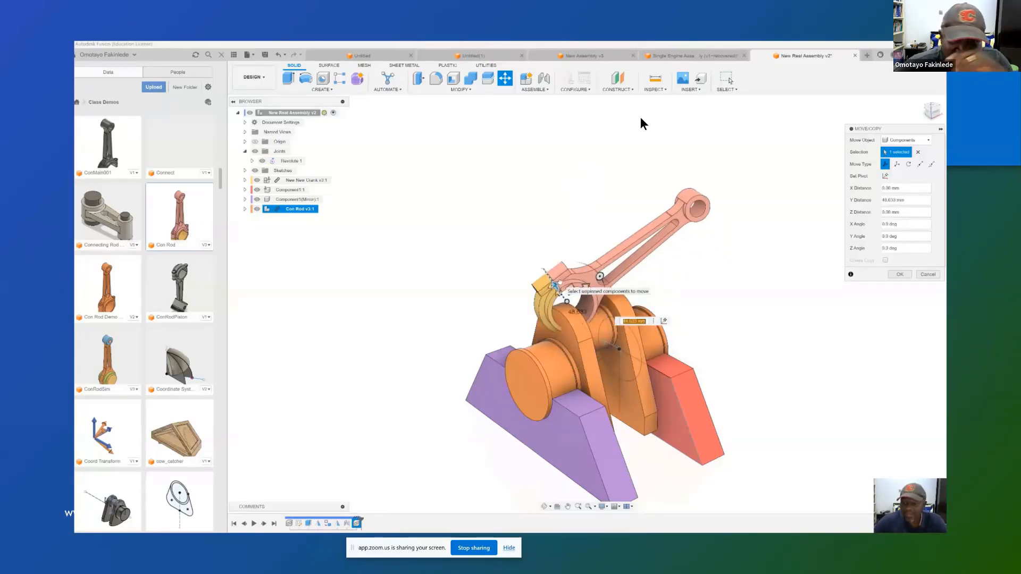
{"action": "left_click", "coordinate": [902, 275]}
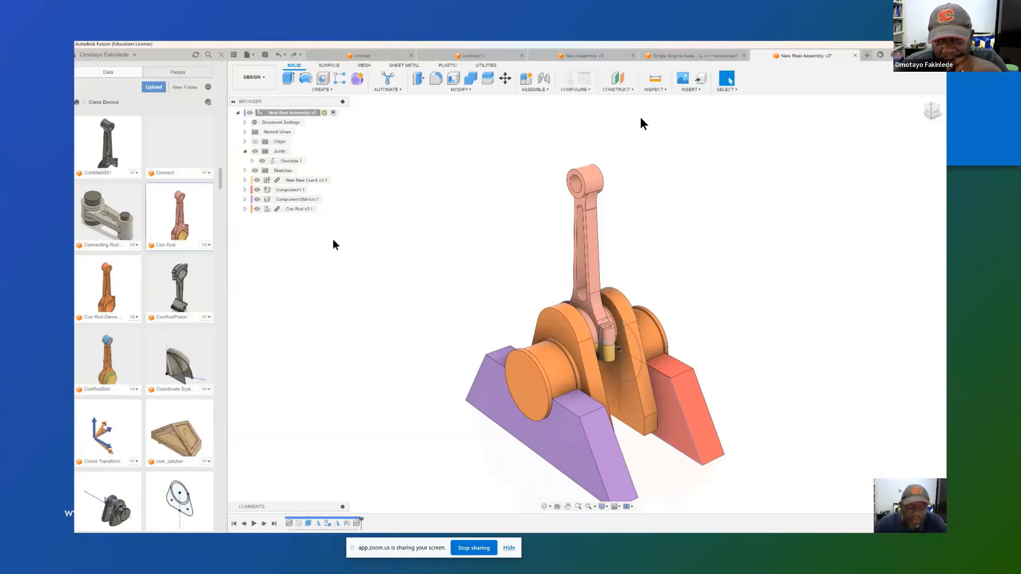
Step: Hide the crank and begin a joint with its first snap on the connecting rod's big-end circle
{"action": "left_click", "coordinate": [258, 181]}
{"action": "left_click", "coordinate": [257, 180]}
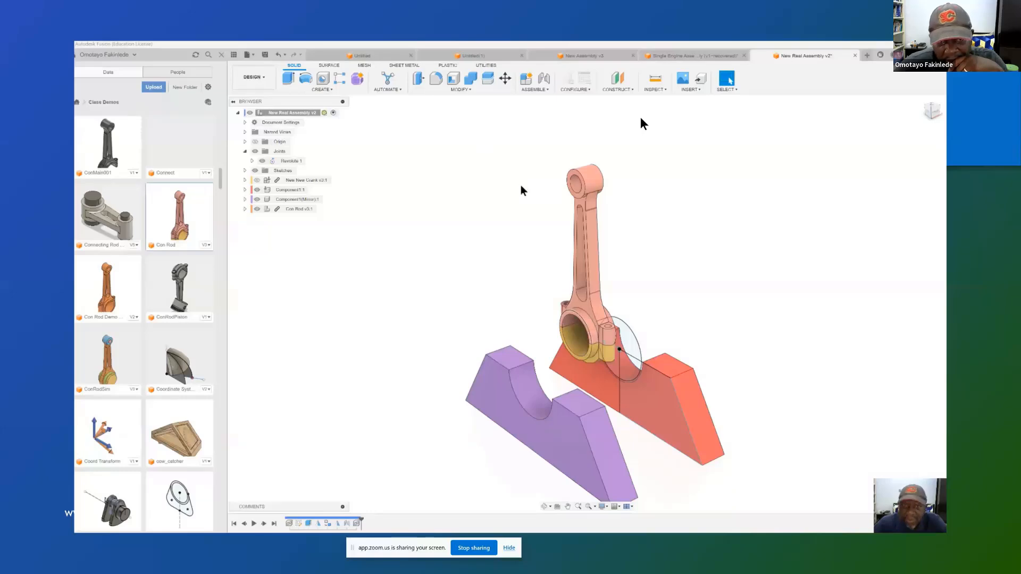
{"action": "left_click", "coordinate": [534, 89]}
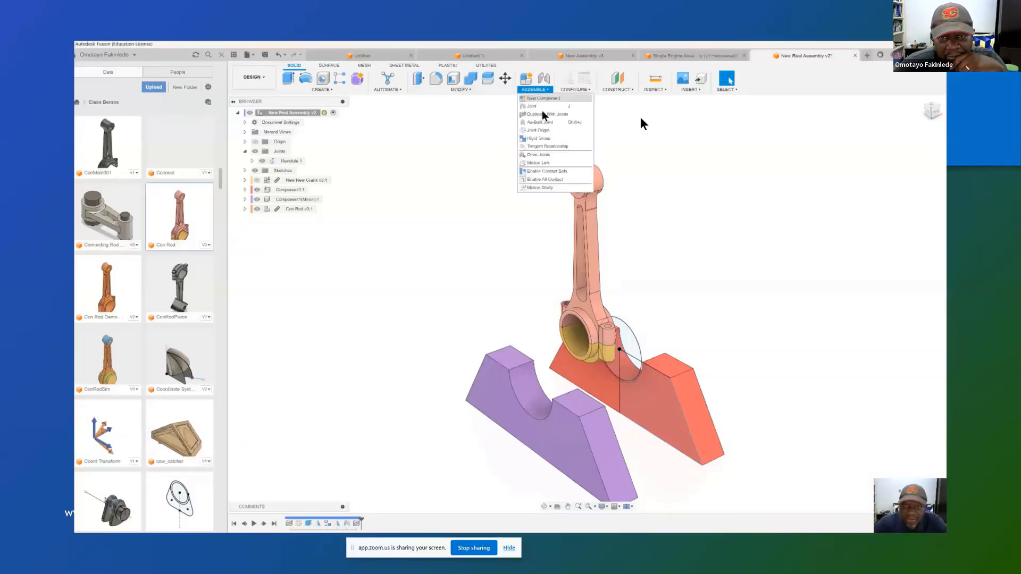
{"action": "left_click", "coordinate": [538, 112]}
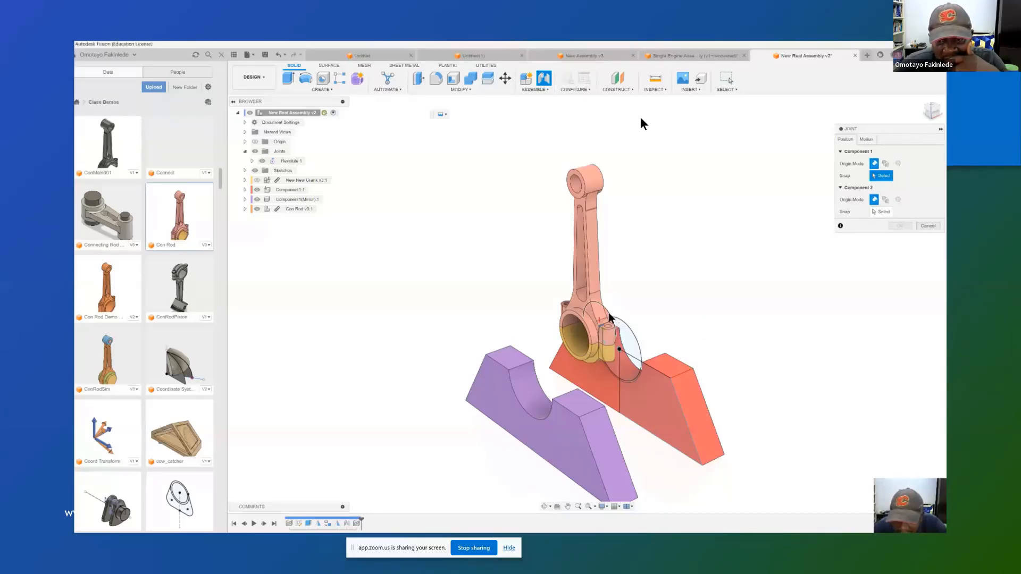
{"action": "left_click", "coordinate": [609, 315]}
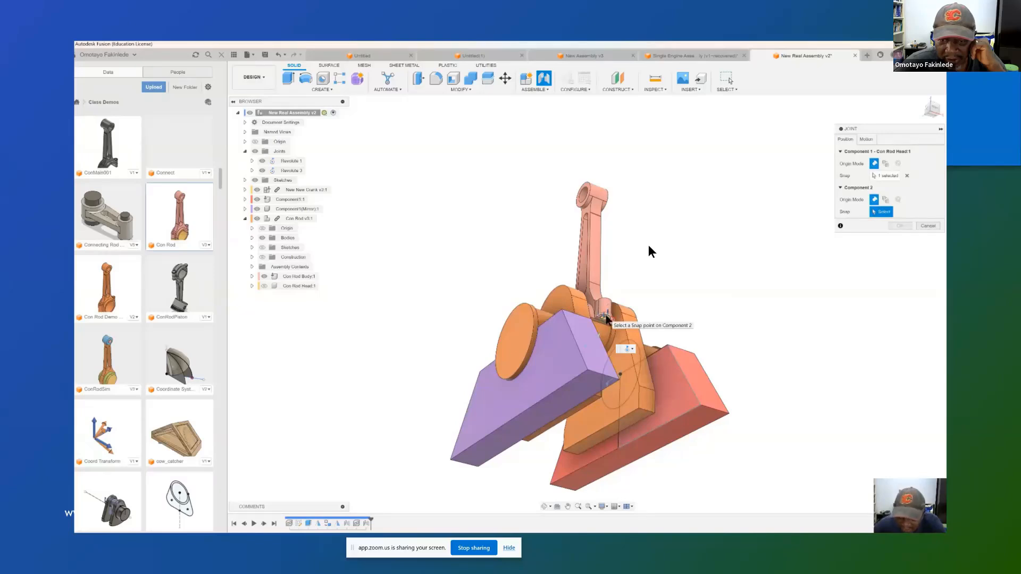
Step: Joint the Con Rod Head to the bolt-hole snap point on the Con Rod Body, with the head made visible again
{"action": "left_click", "coordinate": [605, 320]}
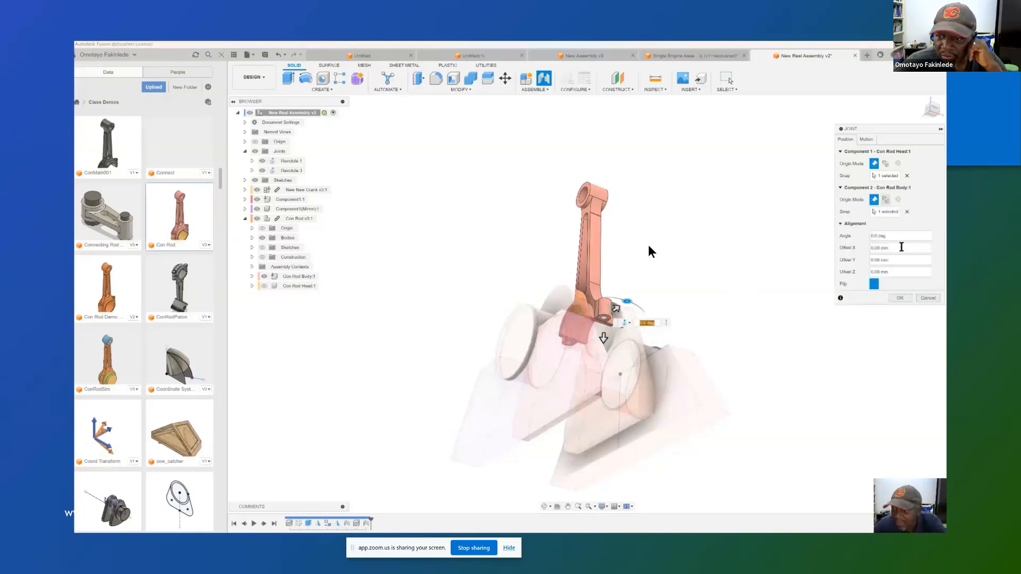
{"action": "left_click", "coordinate": [264, 286]}
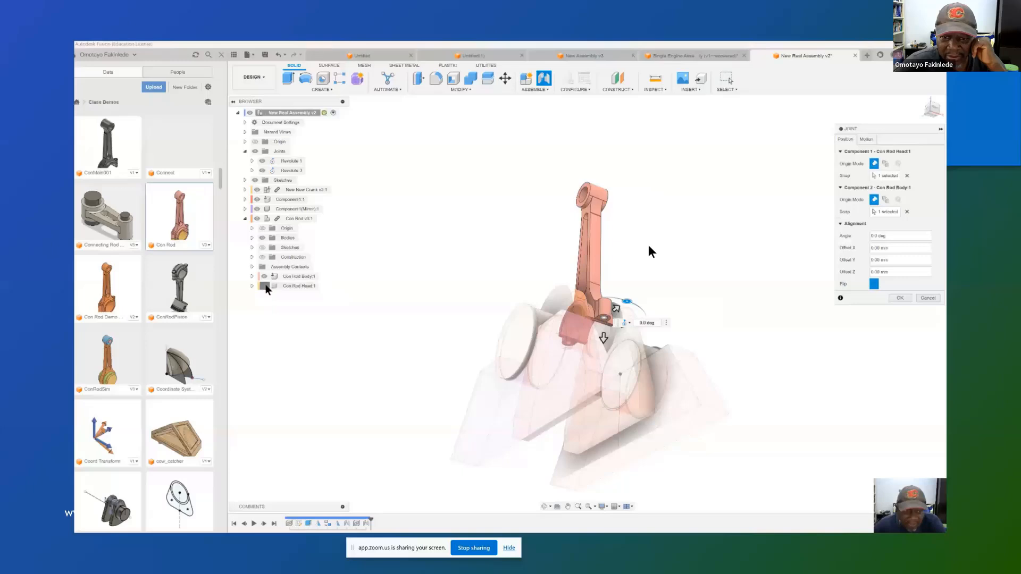
{"action": "left_click", "coordinate": [900, 299]}
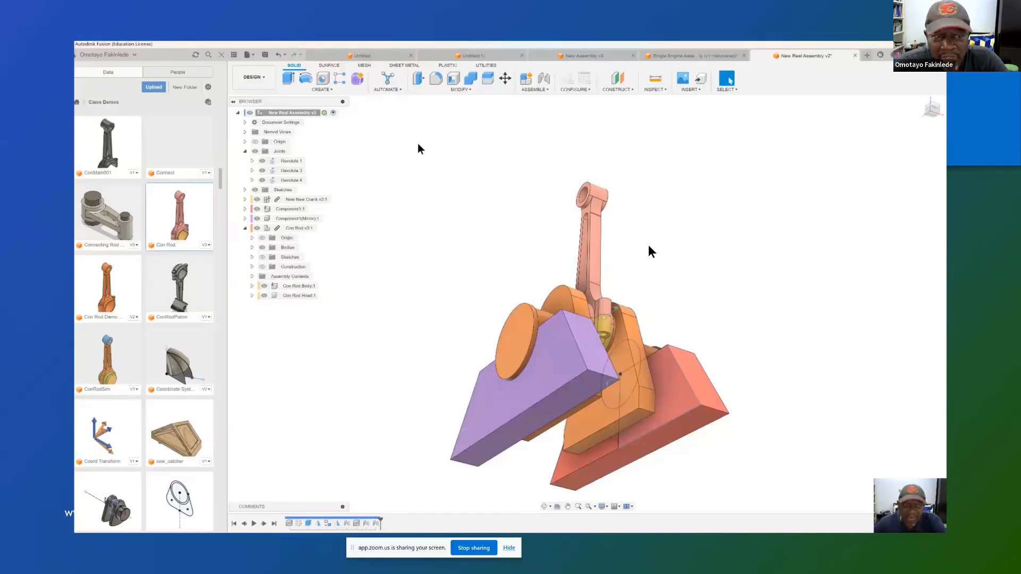
Step: Change the motion type of the joint between the Con Rod Head and Con Rod Body to Rigid
{"action": "left_click", "coordinate": [252, 181]}
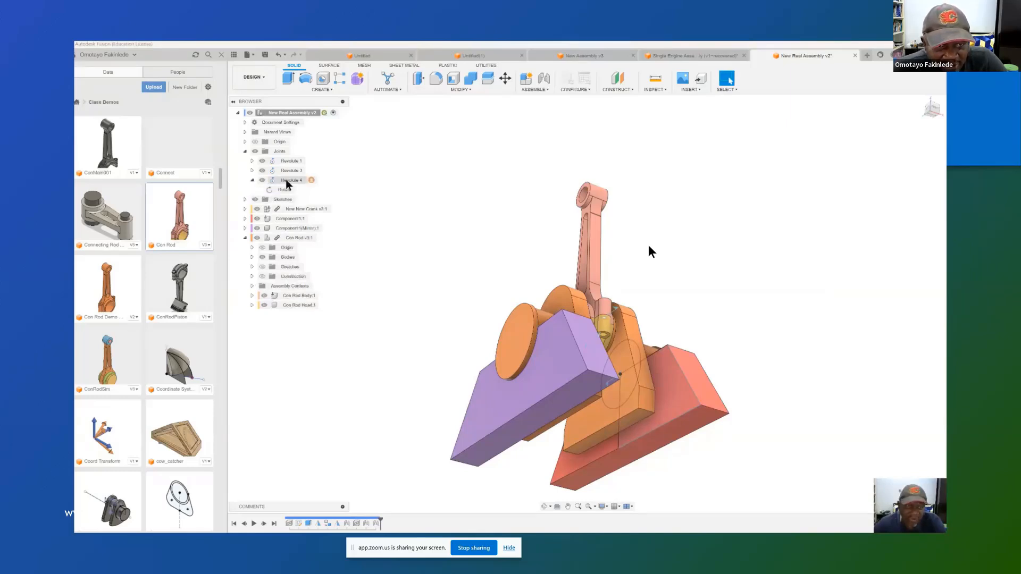
{"action": "right_click", "coordinate": [287, 183]}
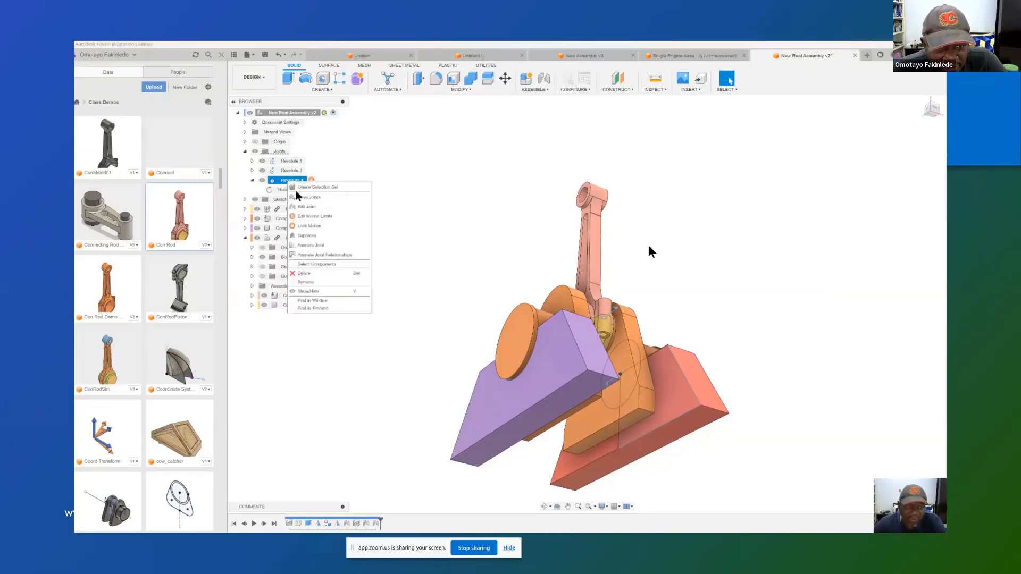
{"action": "left_click", "coordinate": [308, 208]}
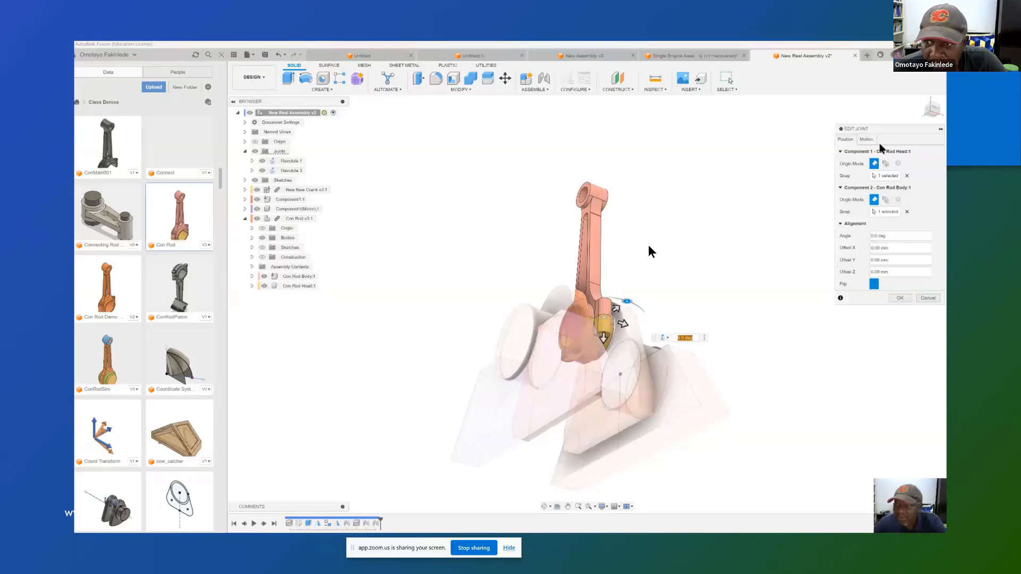
{"action": "left_click", "coordinate": [866, 139]}
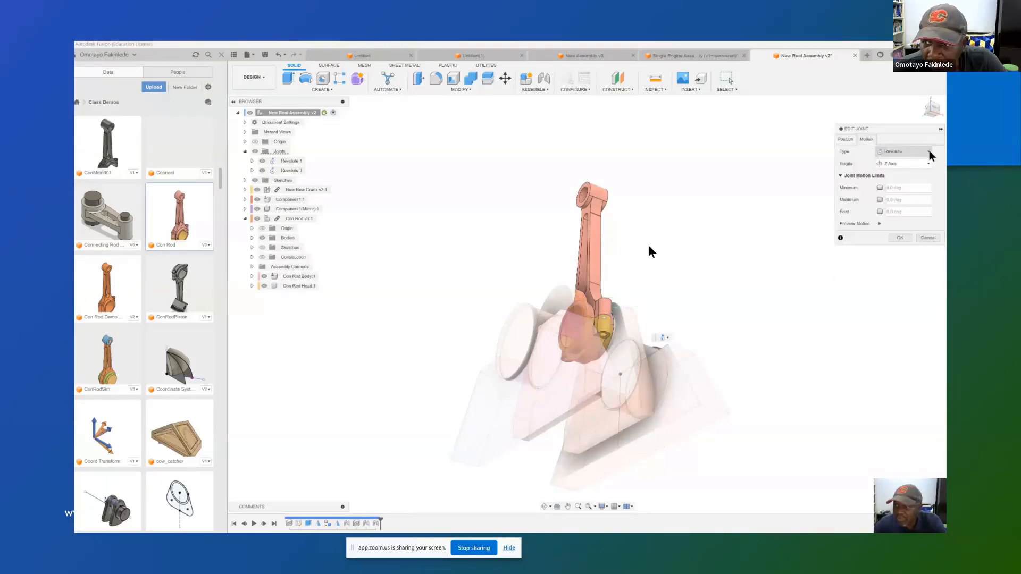
{"action": "left_click", "coordinate": [928, 153]}
{"action": "left_click", "coordinate": [892, 162]}
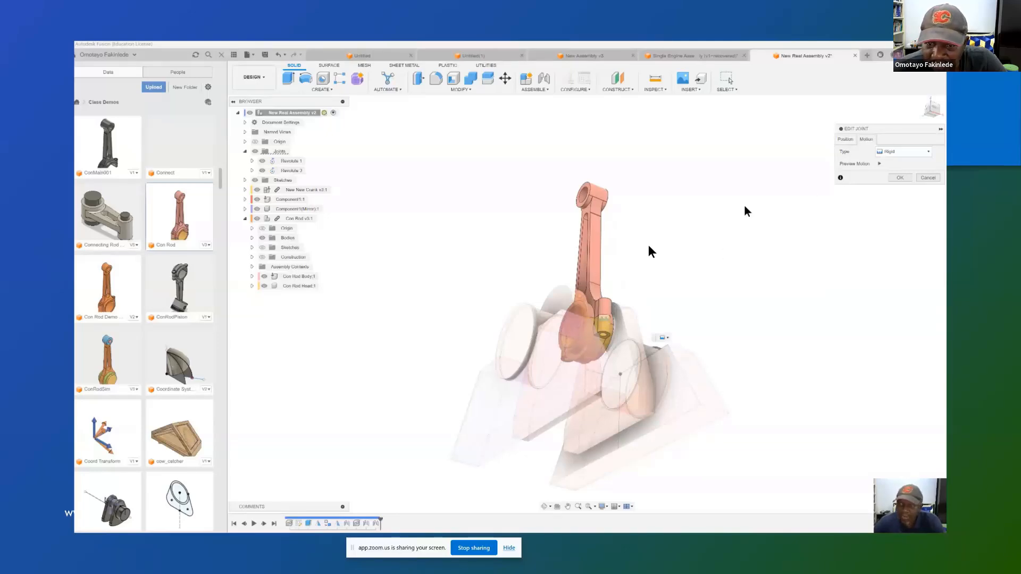
{"action": "left_click", "coordinate": [898, 178]}
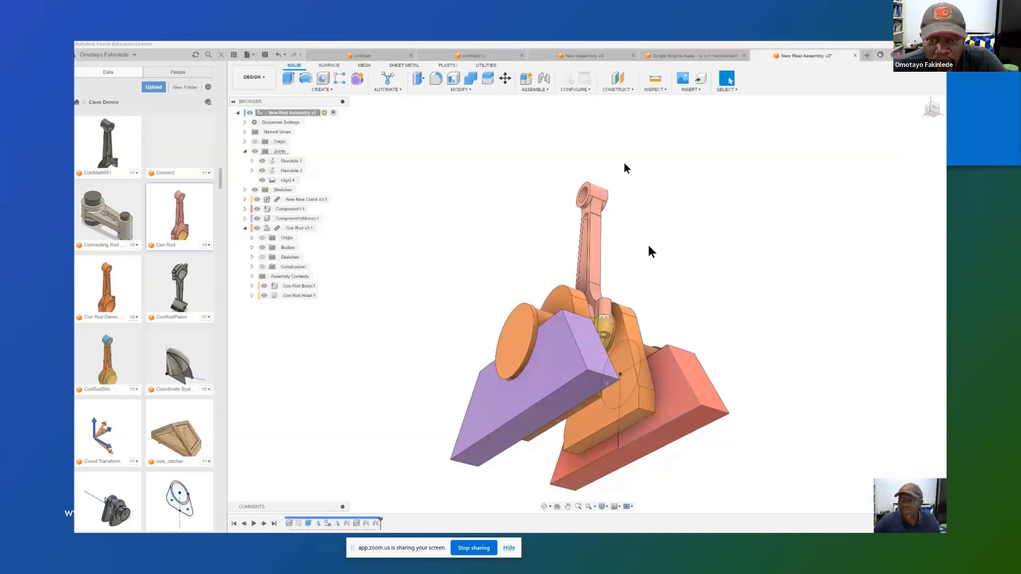
Step: Insert the Piston Internals design from the Class Demos folder and raise it about 209 mm along Z above the connecting rod
{"action": "left_click", "coordinate": [924, 104]}
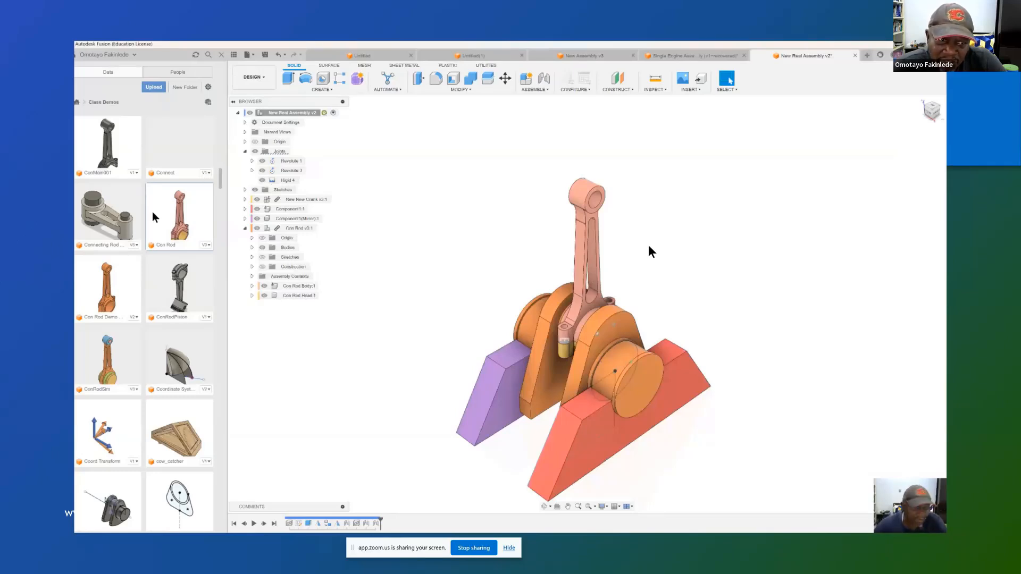
{"action": "scroll", "coordinate": [153, 242], "scroll_direction": "down", "scroll_amount": 3}
{"action": "scroll", "coordinate": [158, 245], "scroll_direction": "down", "scroll_amount": 10}
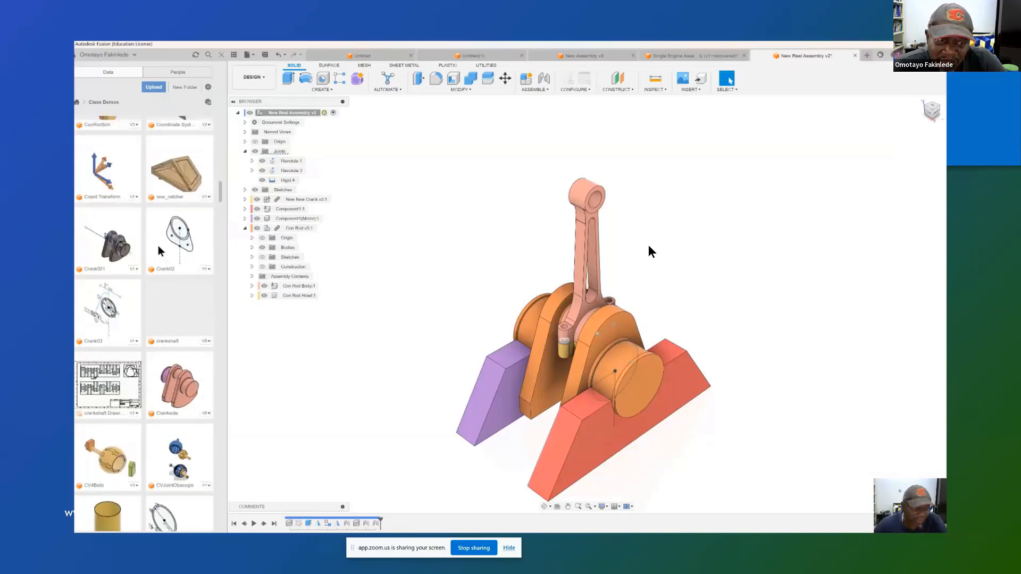
{"action": "scroll", "coordinate": [158, 245], "scroll_direction": "down", "scroll_amount": 12}
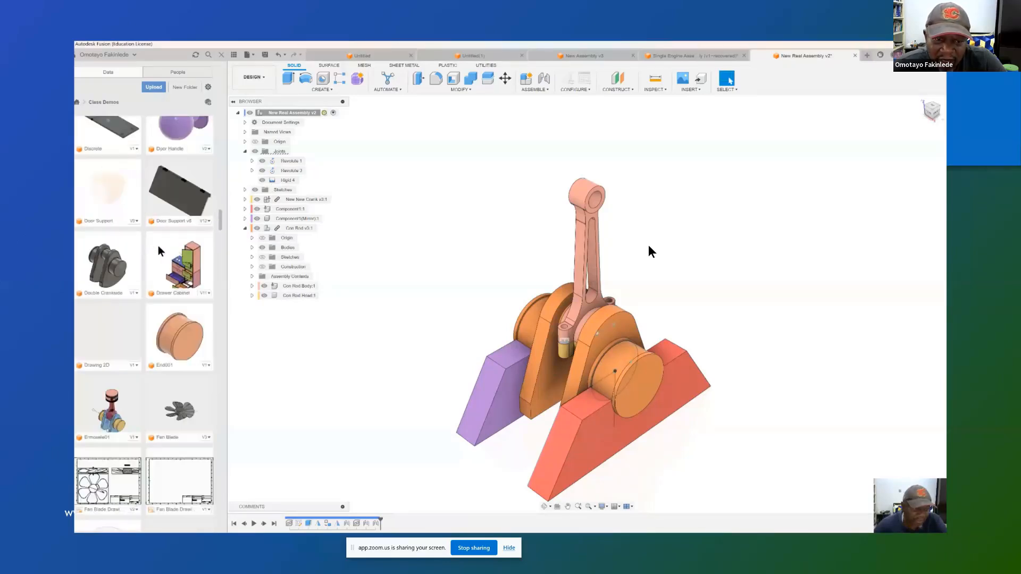
{"action": "scroll", "coordinate": [158, 244], "scroll_direction": "down", "scroll_amount": 12}
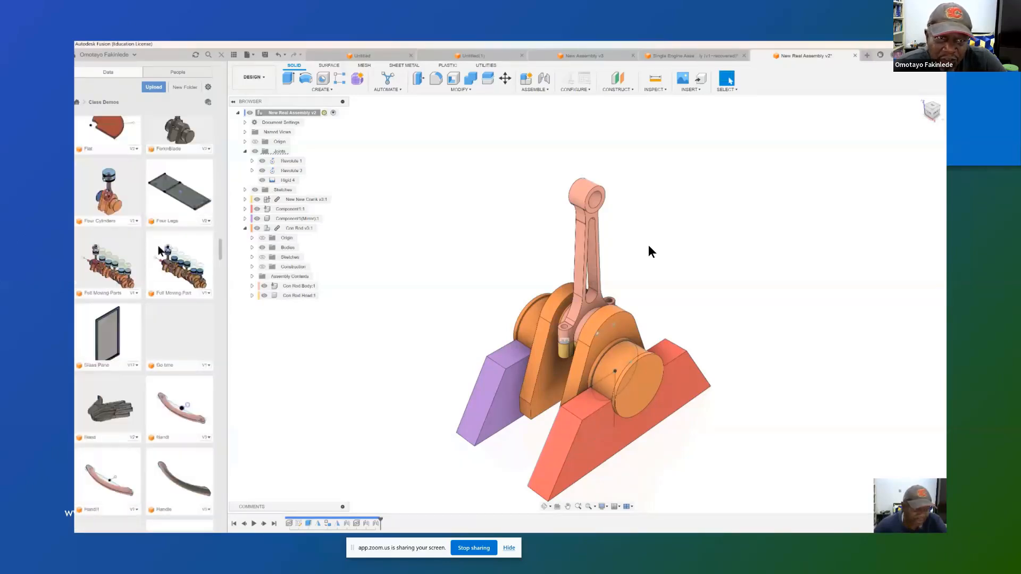
{"action": "scroll", "coordinate": [158, 250], "scroll_direction": "down", "scroll_amount": 12}
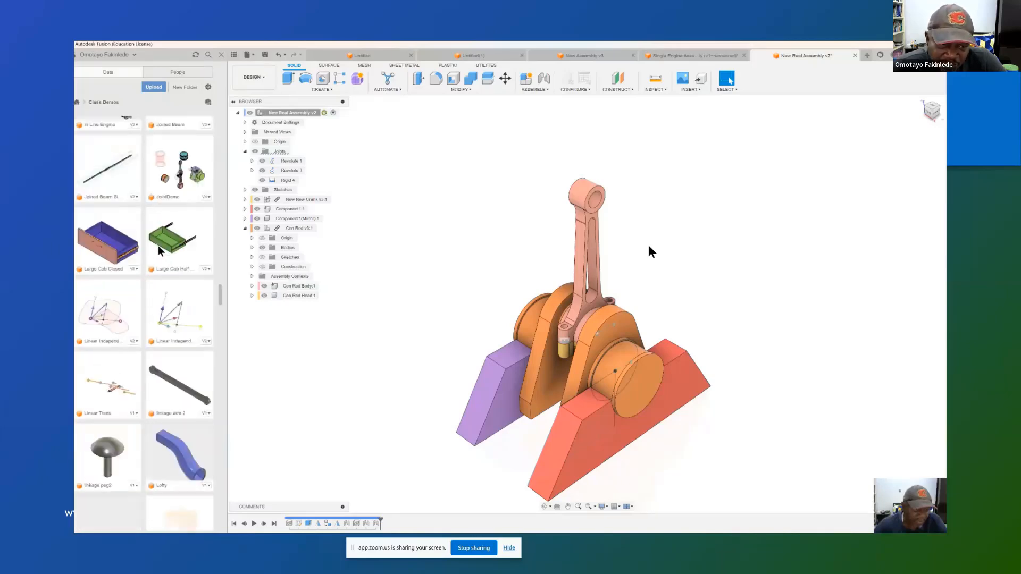
{"action": "scroll", "coordinate": [158, 245], "scroll_direction": "down", "scroll_amount": 8}
{"action": "scroll", "coordinate": [157, 245], "scroll_direction": "down", "scroll_amount": 6}
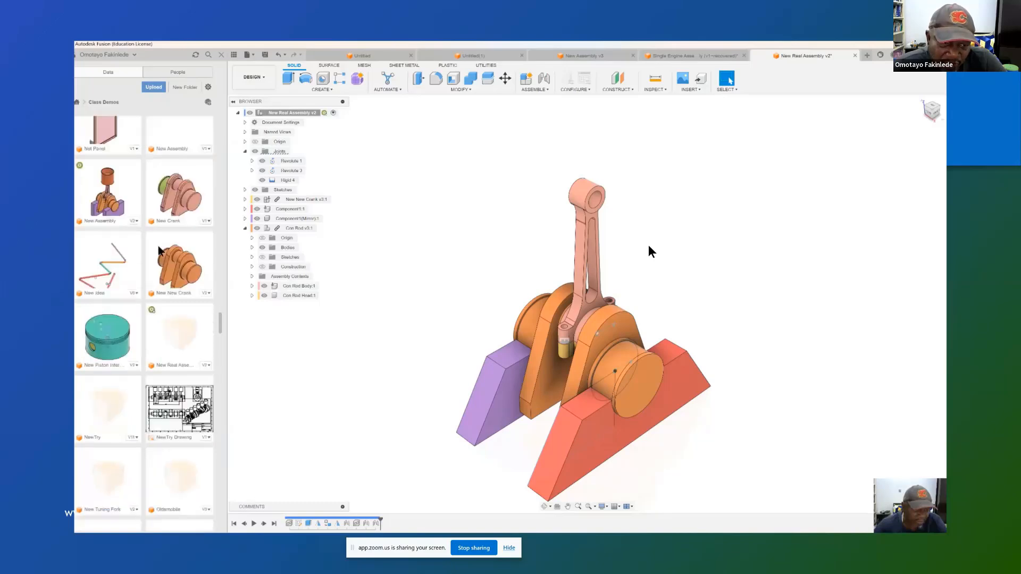
{"action": "scroll", "coordinate": [158, 247], "scroll_direction": "down", "scroll_amount": 4}
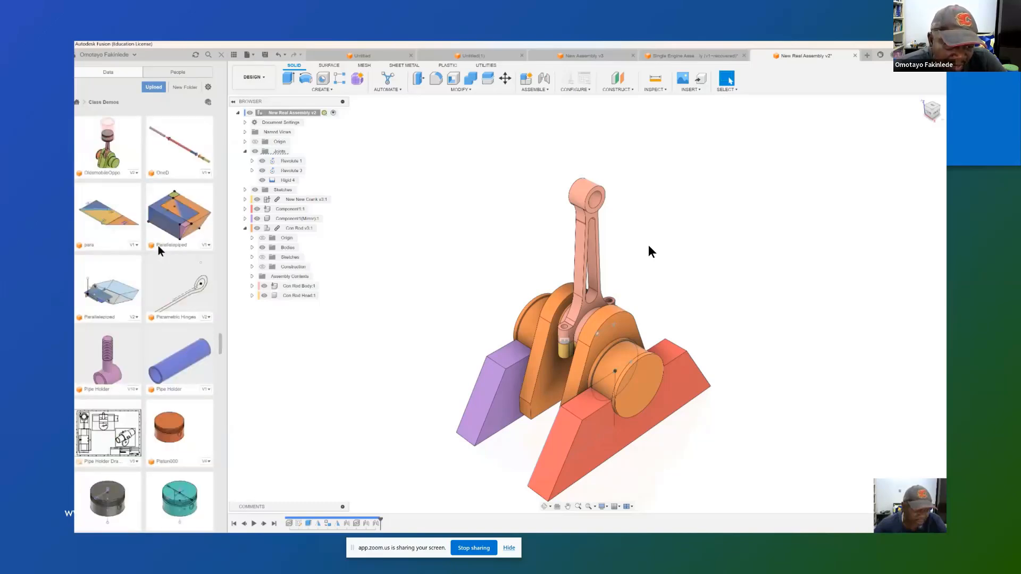
{"action": "scroll", "coordinate": [158, 250], "scroll_direction": "down", "scroll_amount": 2}
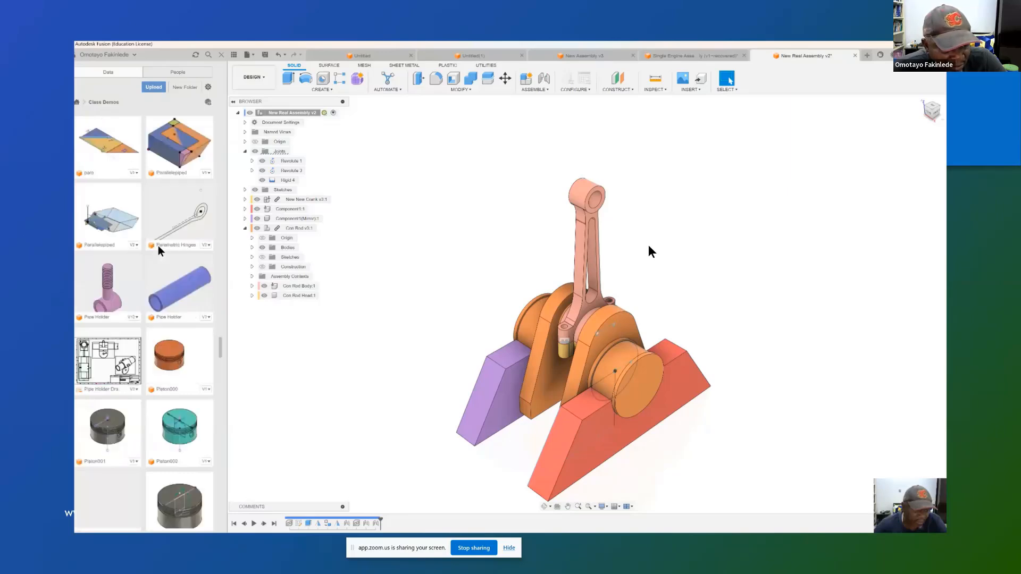
{"action": "scroll", "coordinate": [158, 245], "scroll_direction": "down", "scroll_amount": 1}
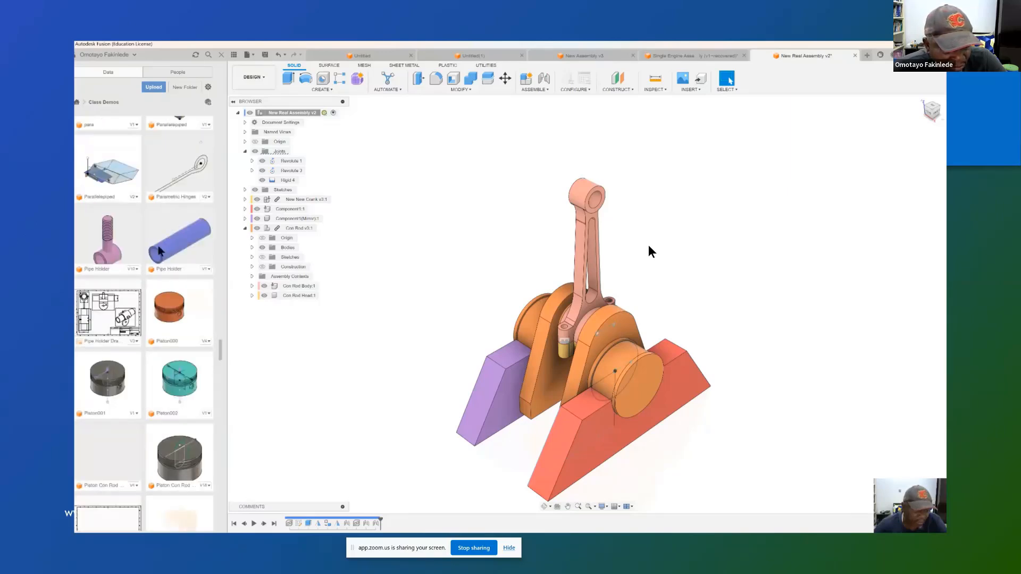
{"action": "scroll", "coordinate": [158, 245], "scroll_direction": "down", "scroll_amount": 2}
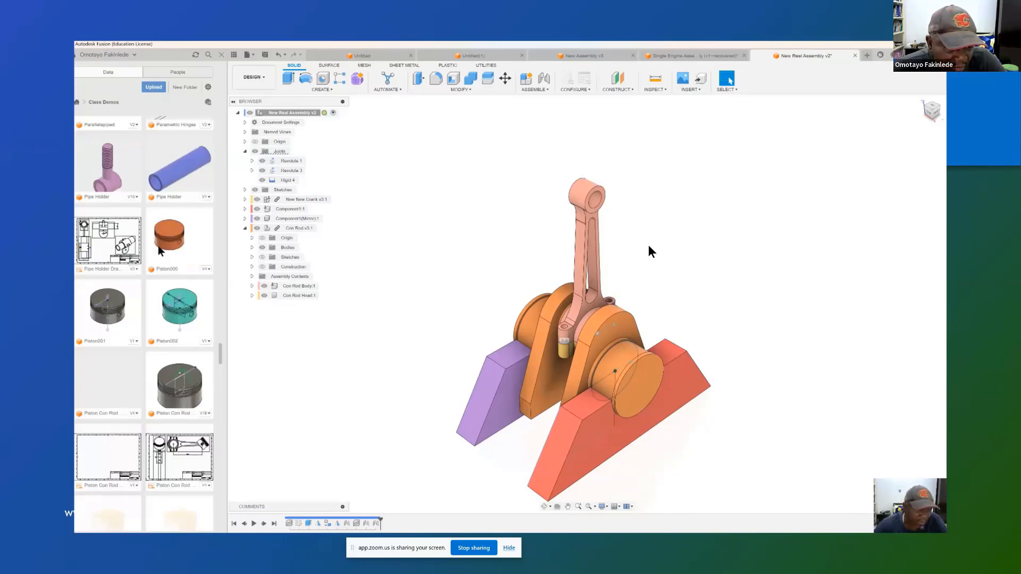
{"action": "scroll", "coordinate": [157, 248], "scroll_direction": "down", "scroll_amount": 4}
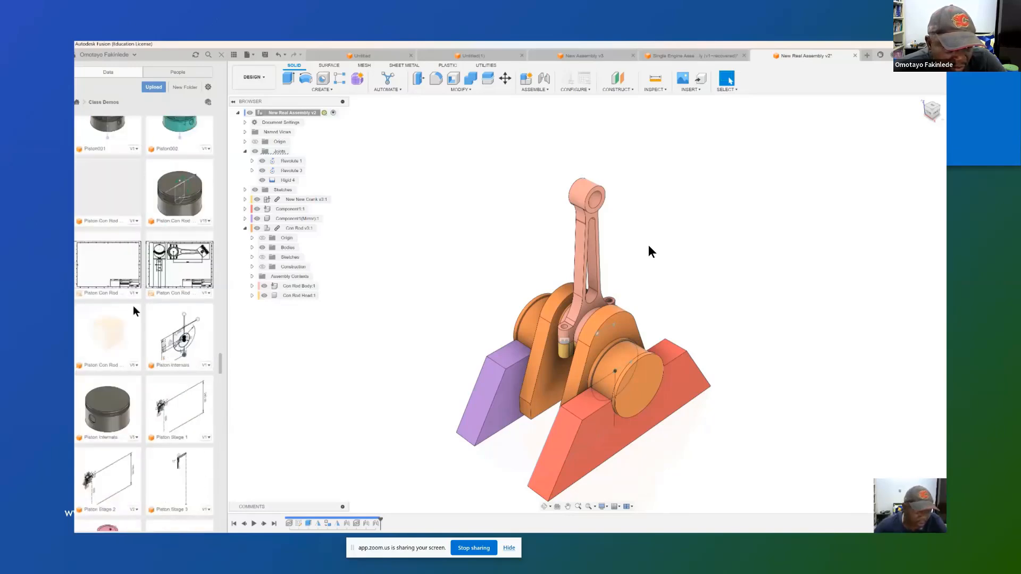
{"action": "right_click", "coordinate": [100, 409]}
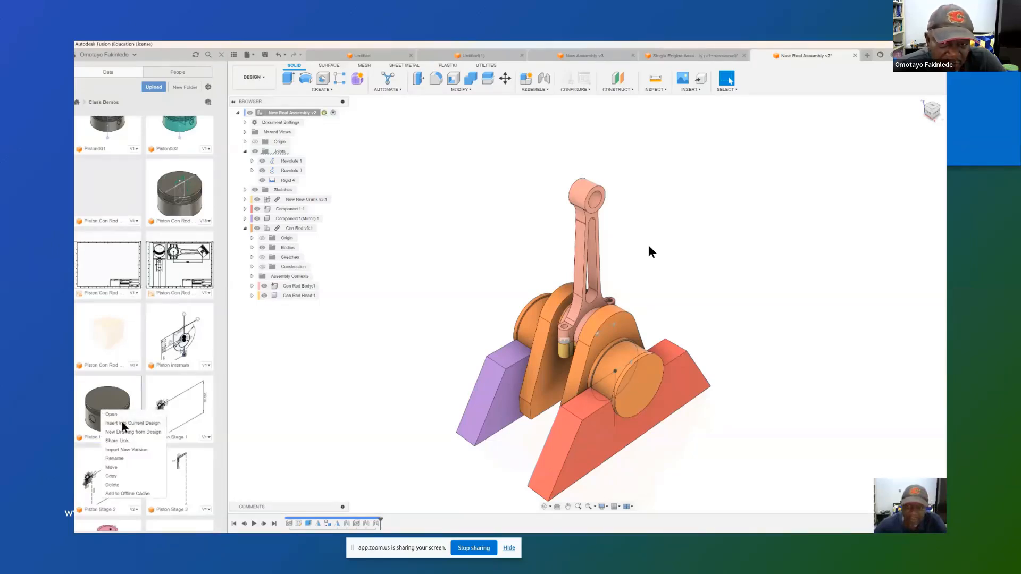
{"action": "left_click", "coordinate": [123, 422]}
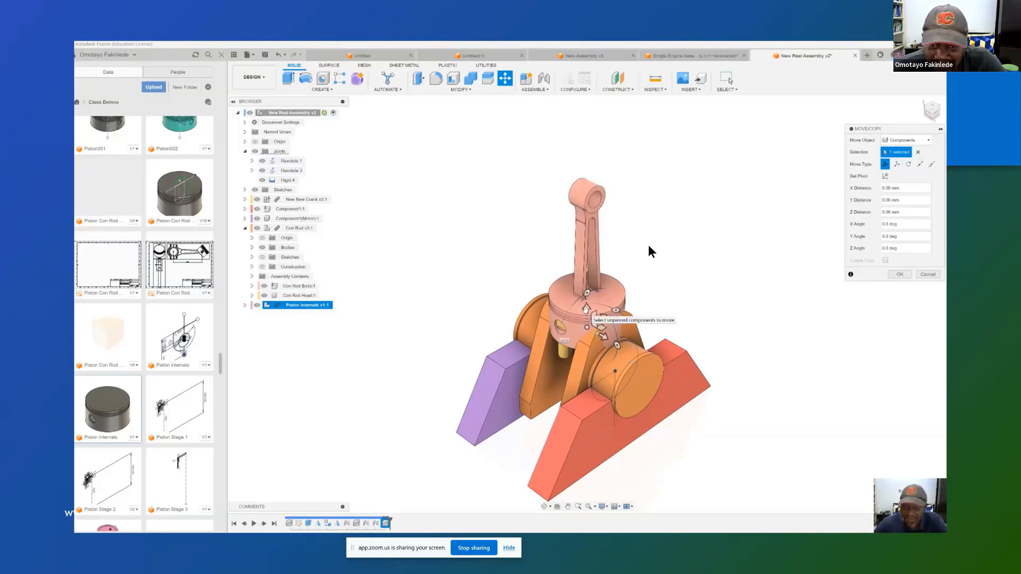
{"action": "left_click_drag", "start_coordinate": [586, 309], "coordinate": [599, 152]}
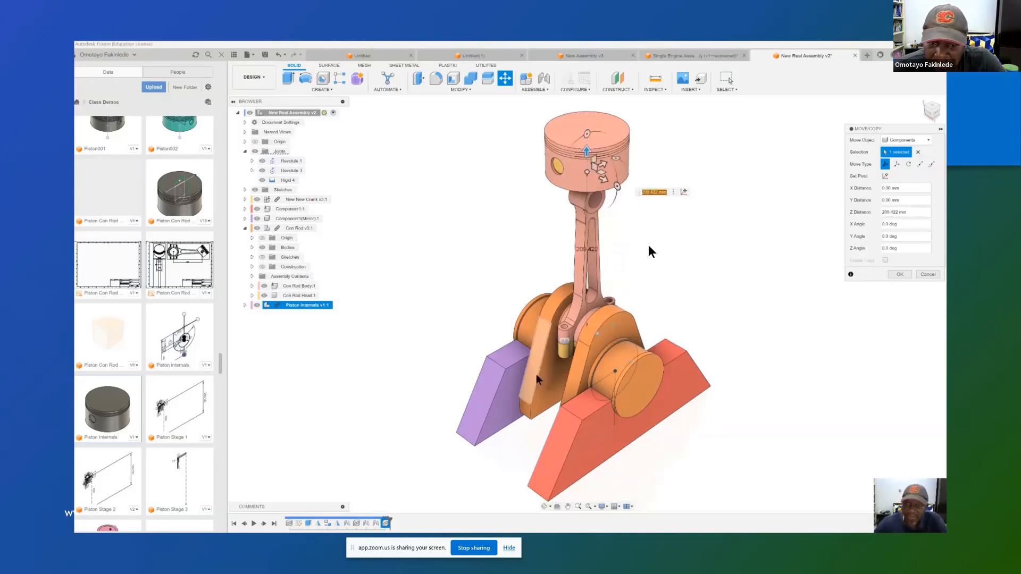
{"action": "left_click", "coordinate": [900, 275]}
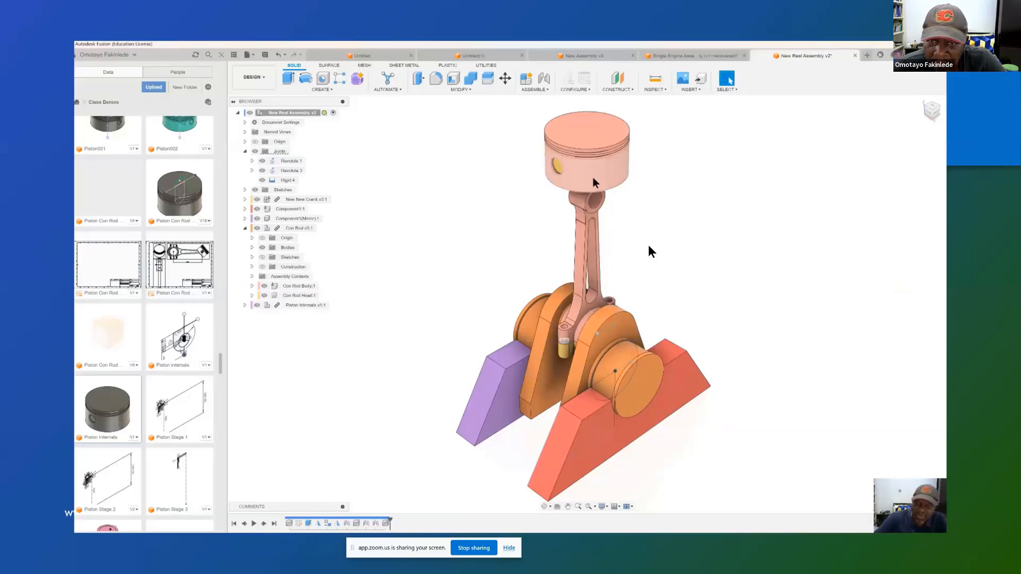
Step: Test whether the inserted piston moves freely, and undo the displacement
{"action": "mouse_move", "coordinate": [593, 178]}
{"action": "left_mouse_down"}
{"action": "mouse_move", "coordinate": [593, 158]}
{"action": "mouse_move", "coordinate": [594, 174]}
{"action": "left_mouse_up"}
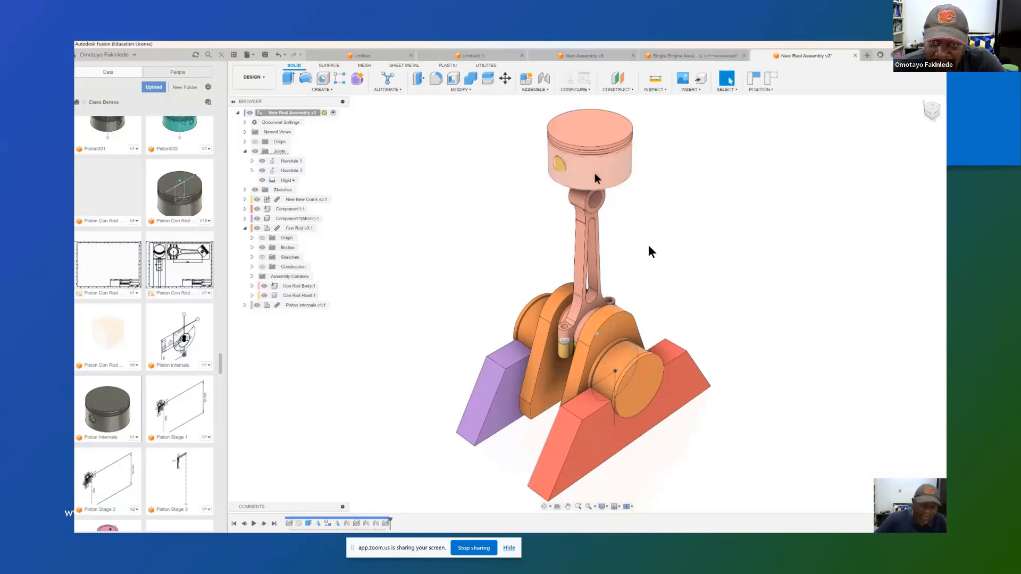
{"action": "key", "text": "ctrl+z"}
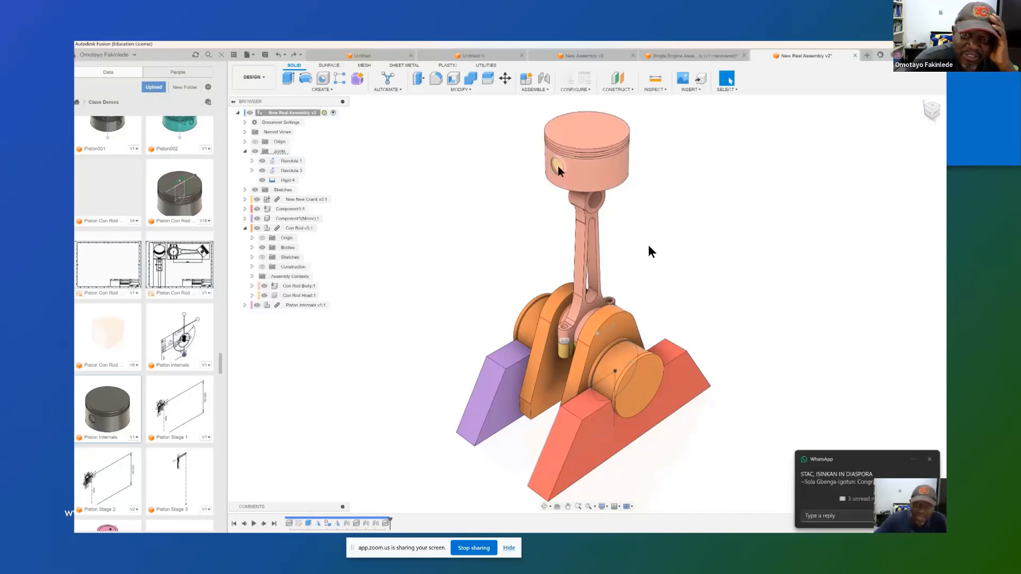
Step: Hide the Piston and start a joint from the middle snap point of the Piston Pin
{"action": "left_click", "coordinate": [245, 305]}
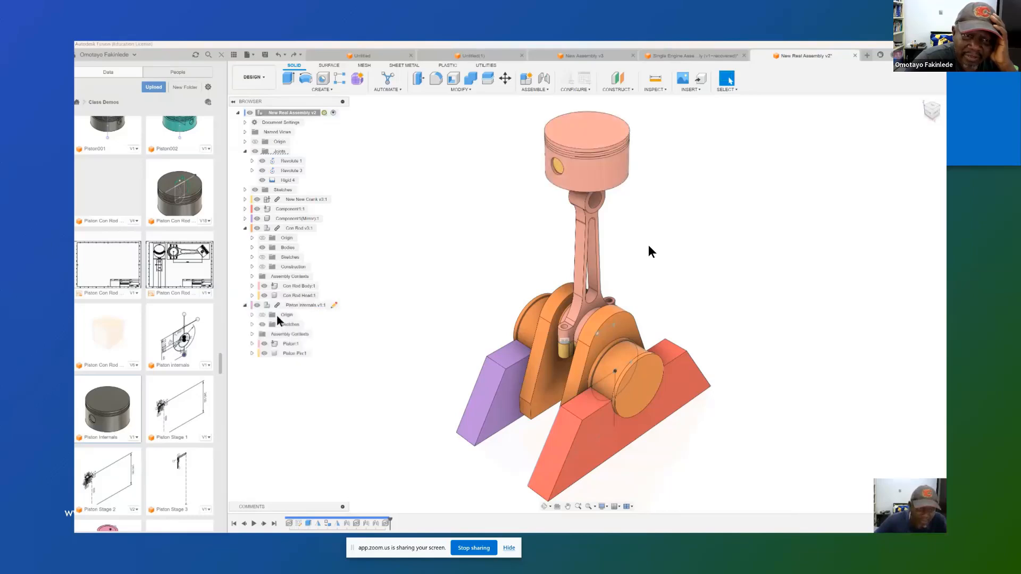
{"action": "left_click", "coordinate": [265, 343]}
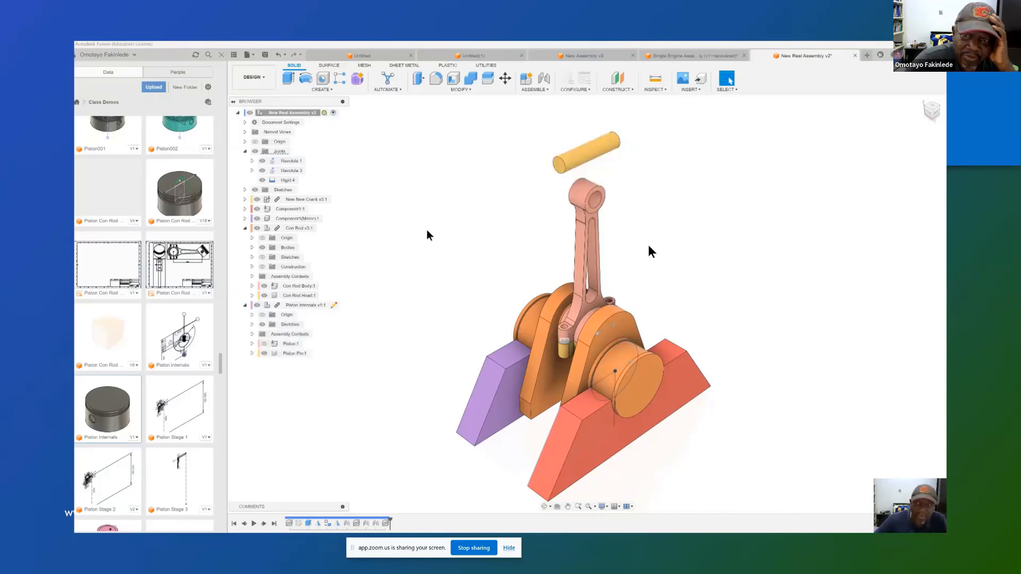
{"action": "left_click", "coordinate": [543, 88]}
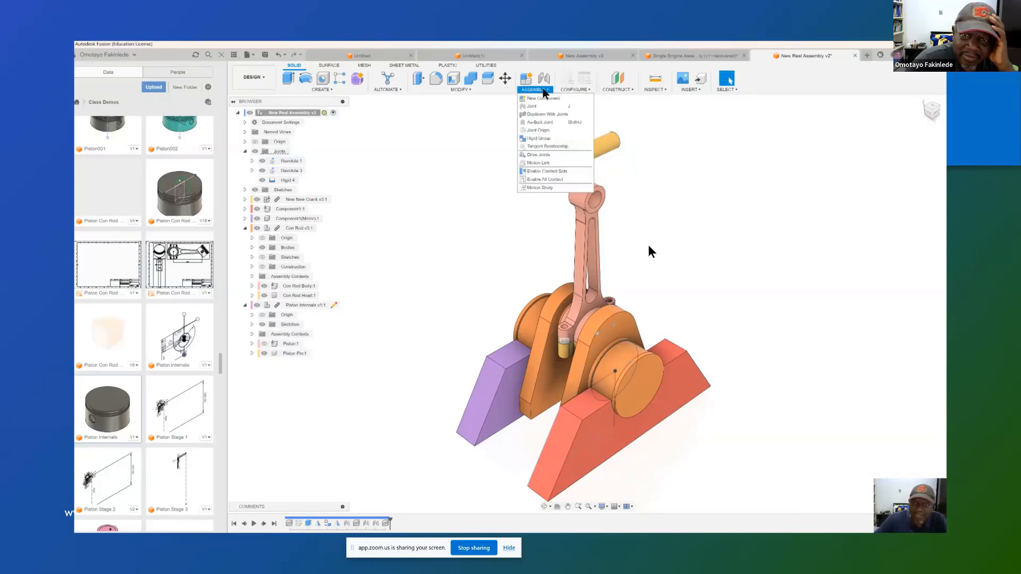
{"action": "left_click", "coordinate": [537, 105]}
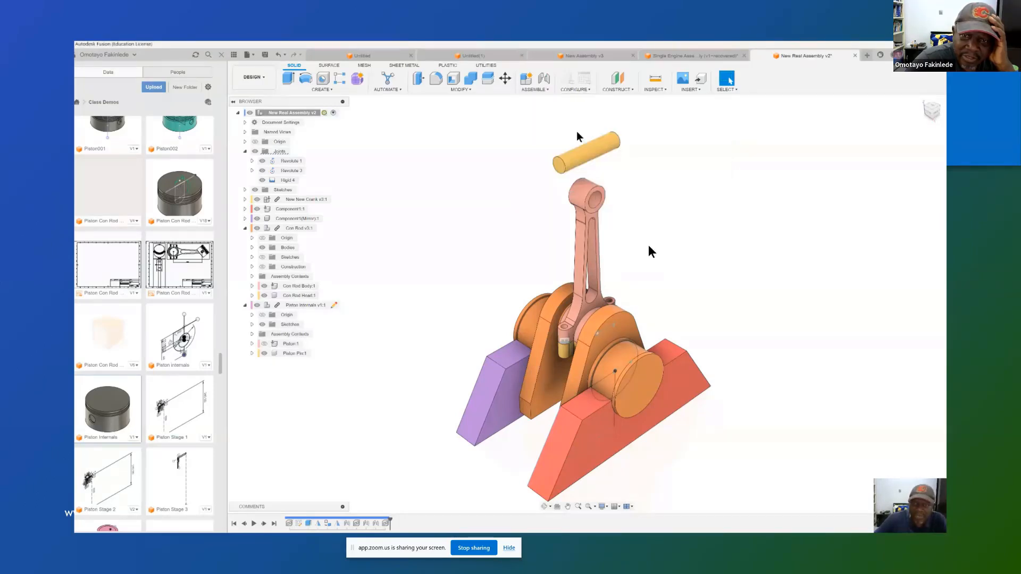
{"action": "left_click", "coordinate": [597, 149]}
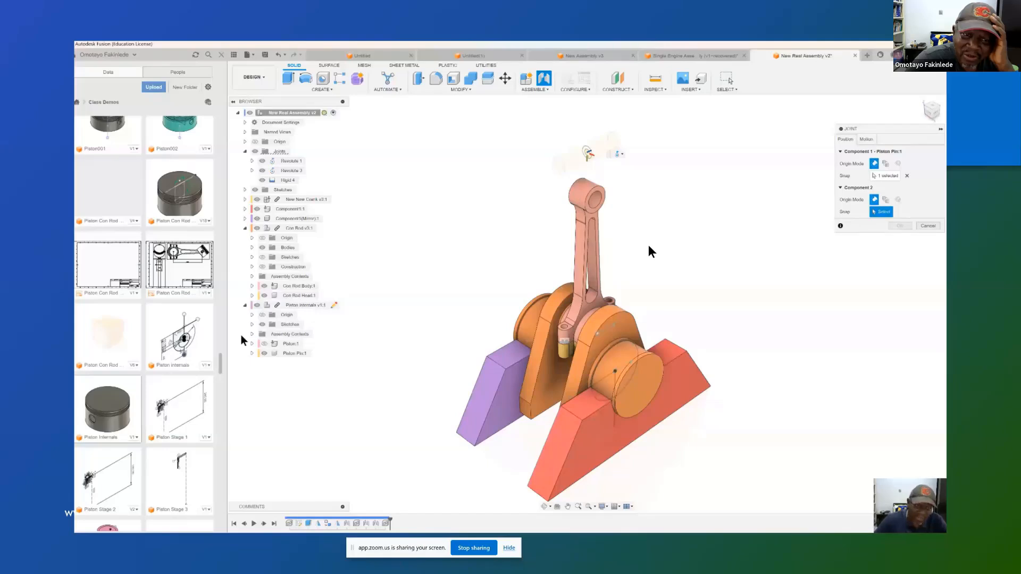
Step: Complete the joint's placement on the Sketch2 circle inside Piston Internals, with the sketch, Piston and Piston Pin made visible
{"action": "left_click", "coordinate": [263, 343]}
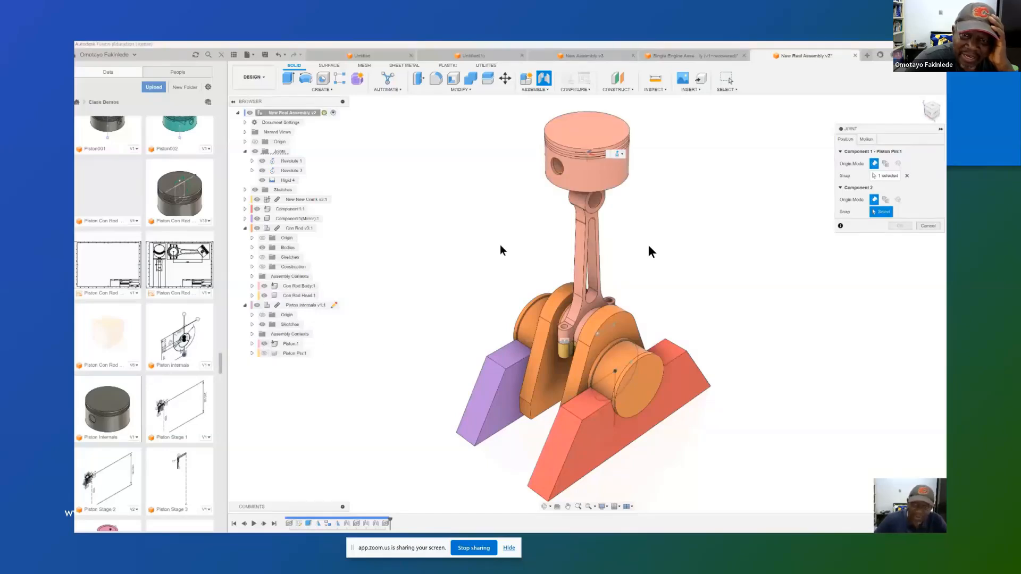
{"action": "left_click", "coordinate": [564, 196]}
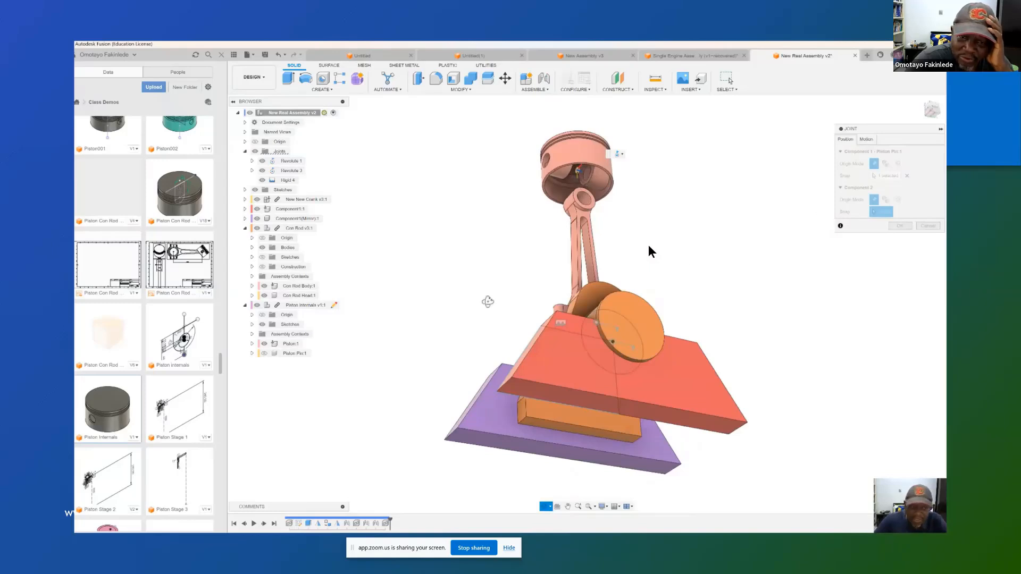
{"action": "left_click", "coordinate": [264, 352]}
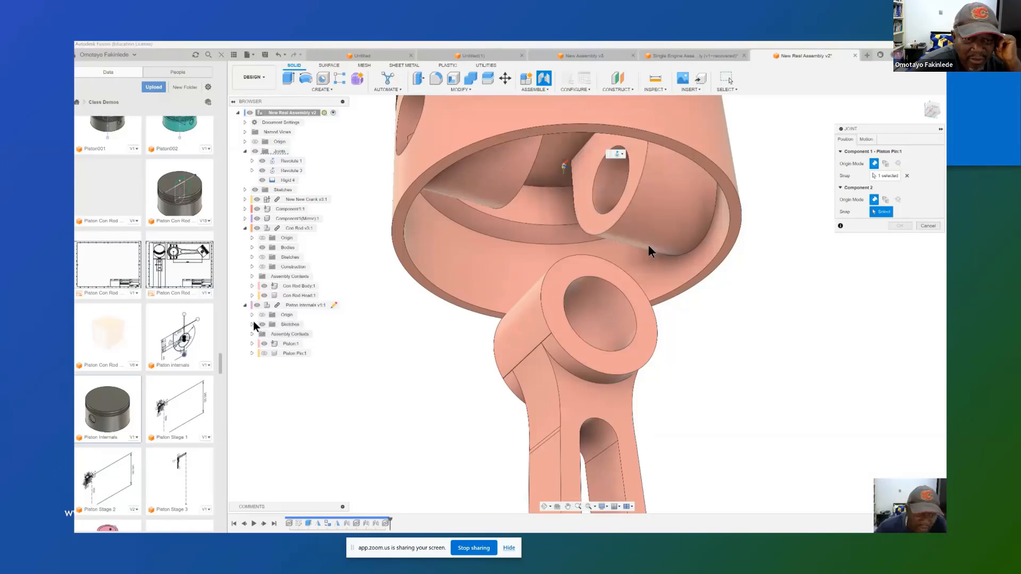
{"action": "left_click", "coordinate": [252, 324]}
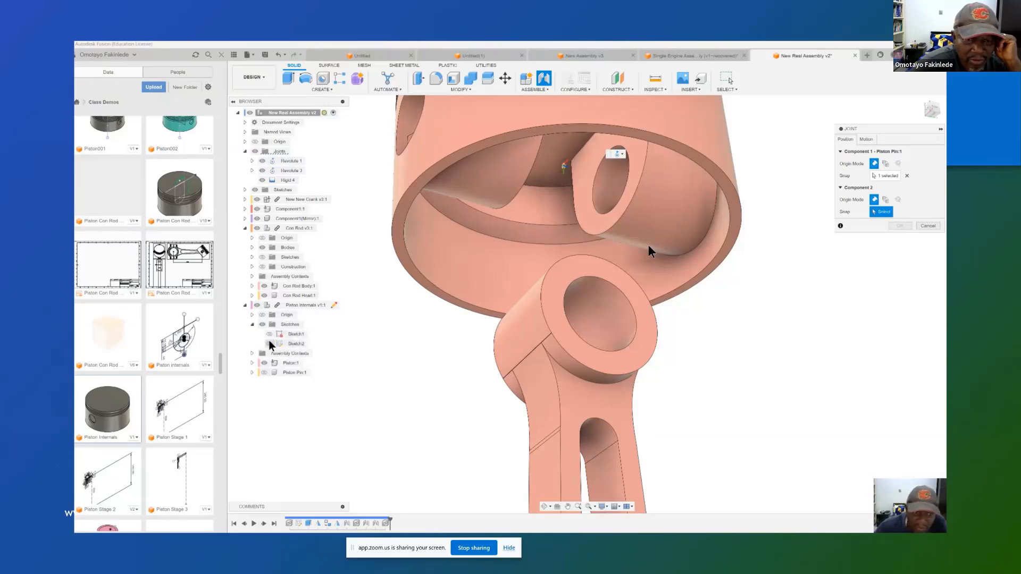
{"action": "left_click", "coordinate": [270, 343]}
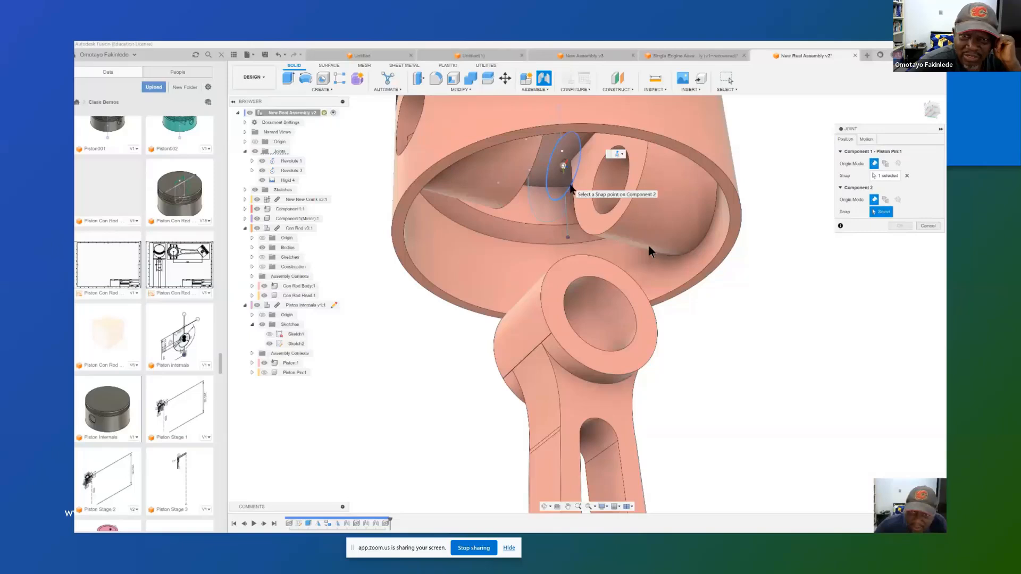
{"action": "left_click", "coordinate": [570, 186]}
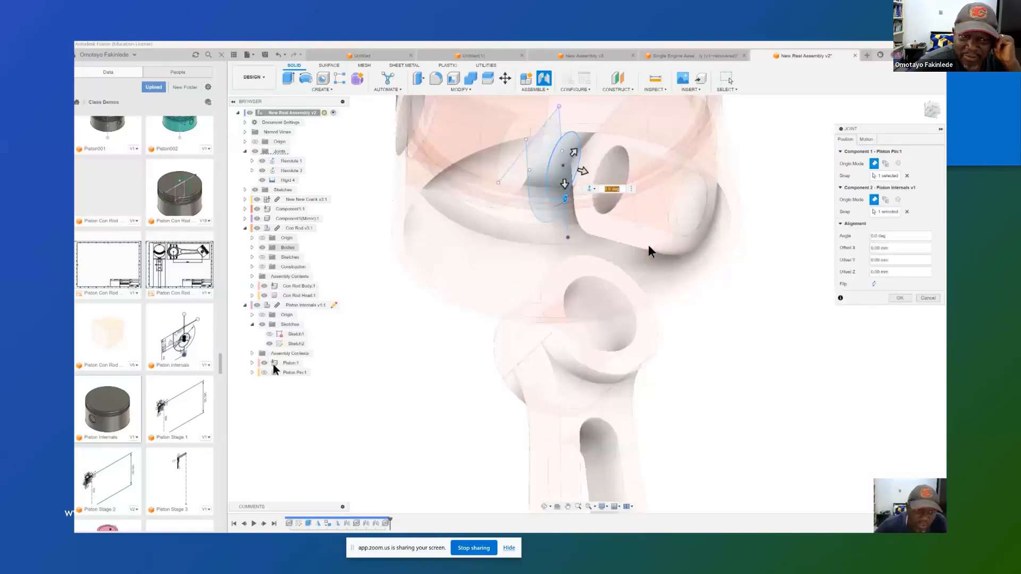
{"action": "left_click", "coordinate": [265, 372]}
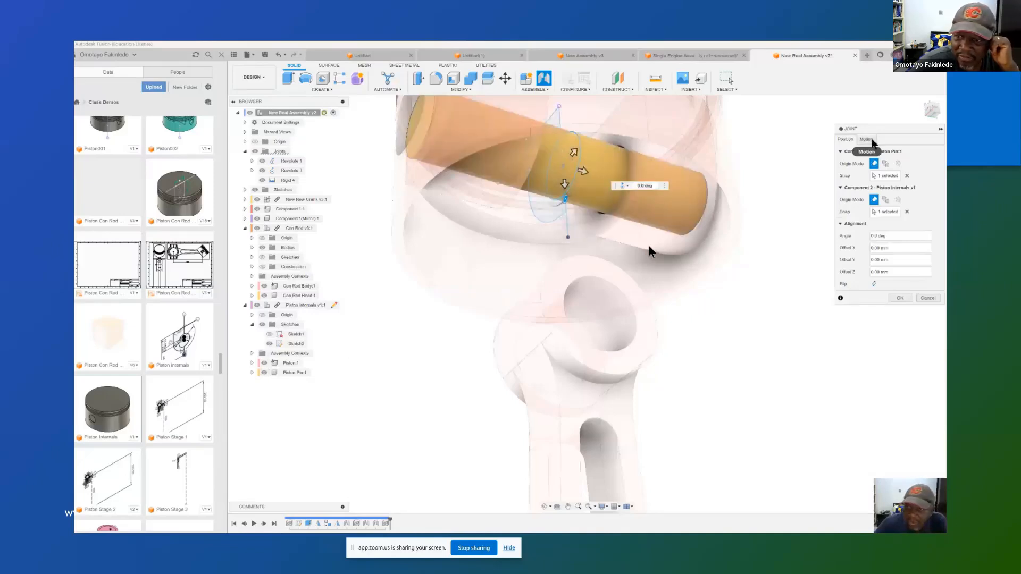
Step: Set the Piston Pin joint's motion type to Rigid and create the joint
{"action": "left_click", "coordinate": [871, 139]}
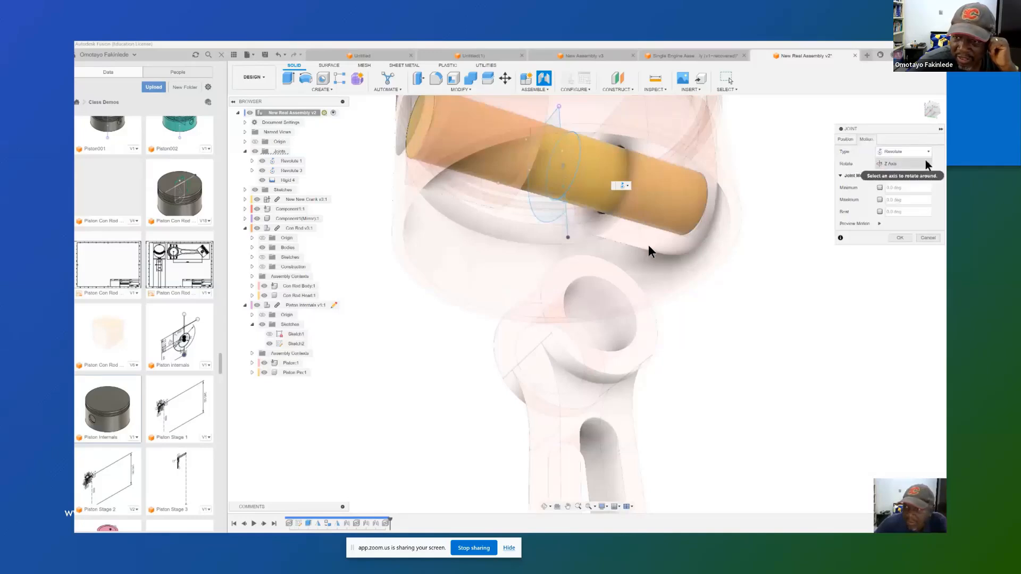
{"action": "left_click", "coordinate": [930, 154]}
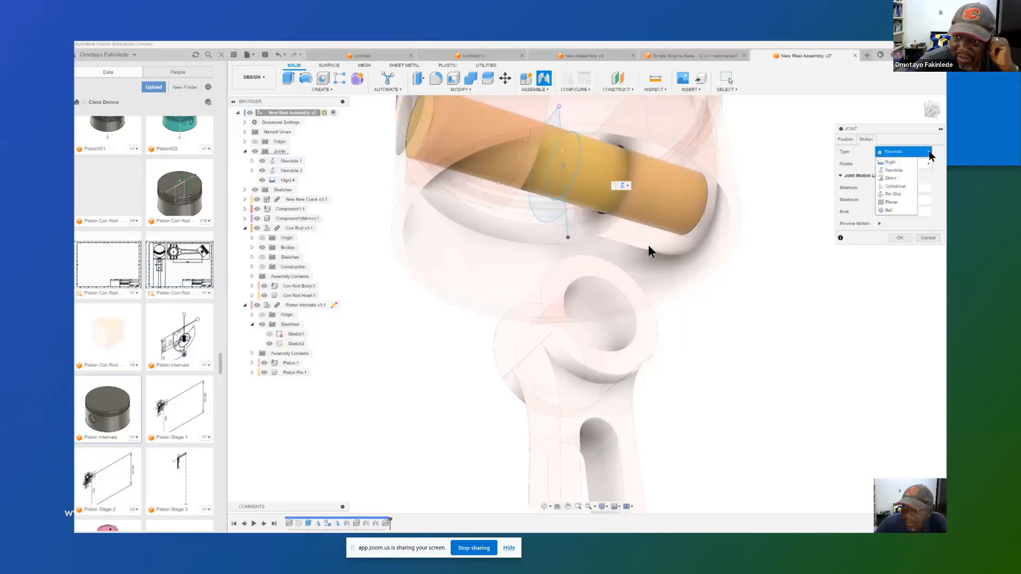
{"action": "left_click", "coordinate": [898, 163]}
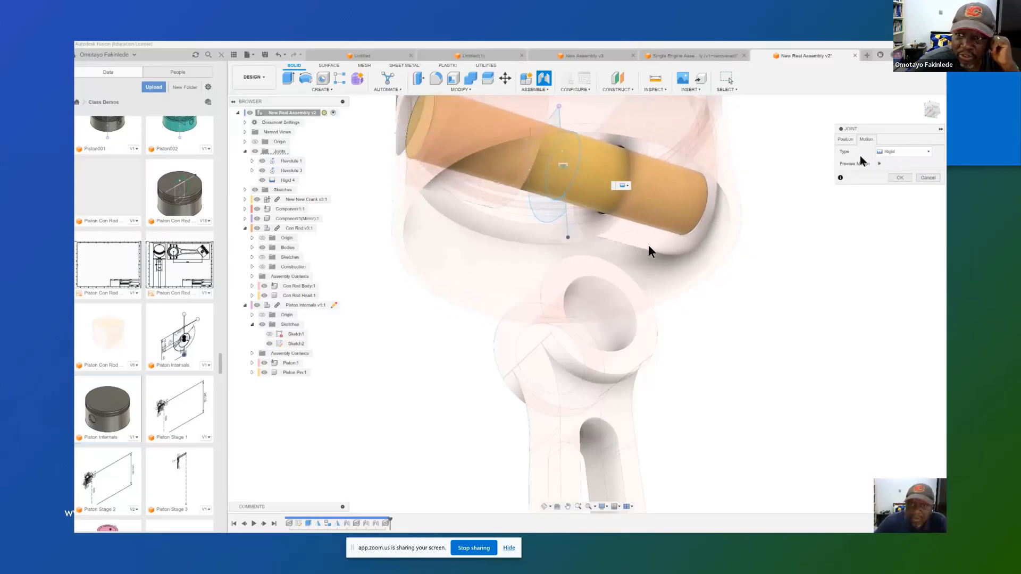
{"action": "left_click", "coordinate": [900, 179]}
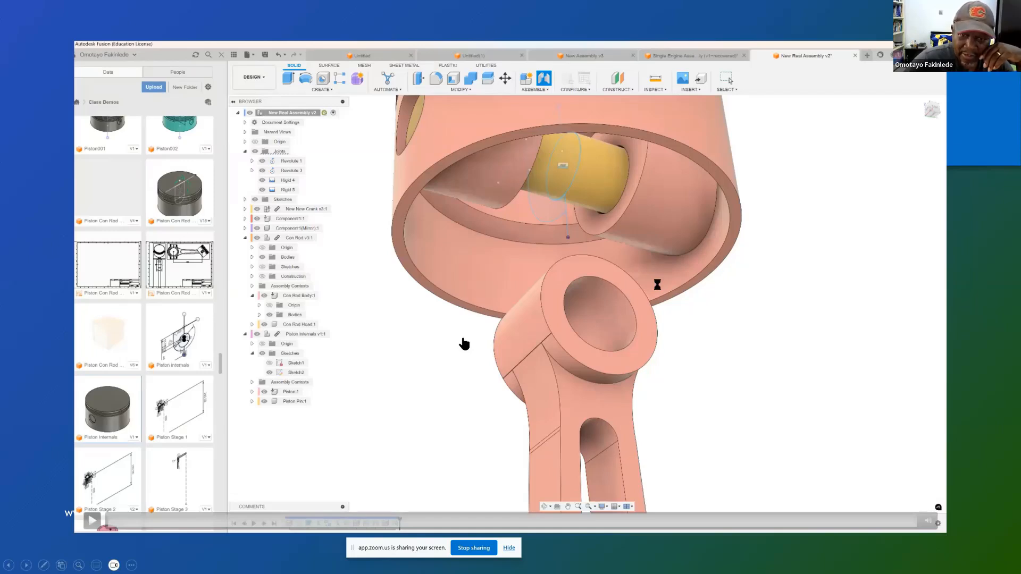
{"action": "key", "text": "Right"}
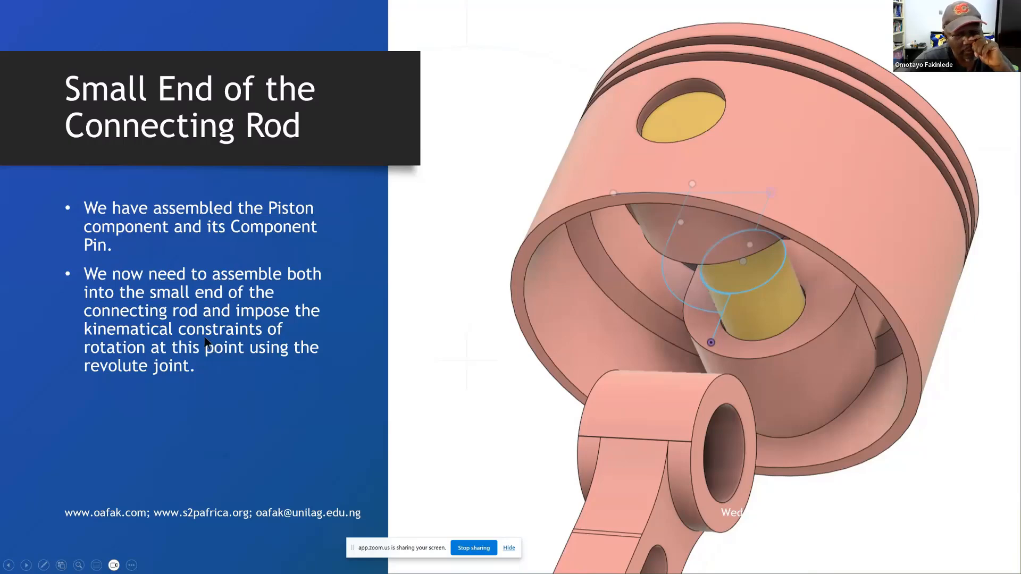
{"action": "left_click", "coordinate": [250, 170]}
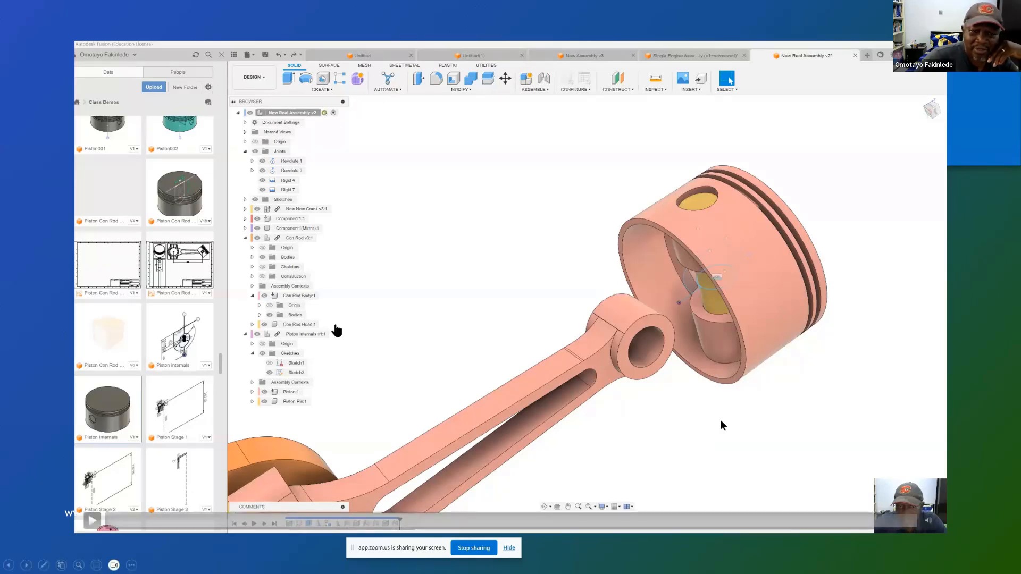
{"action": "left_click", "coordinate": [92, 521]}
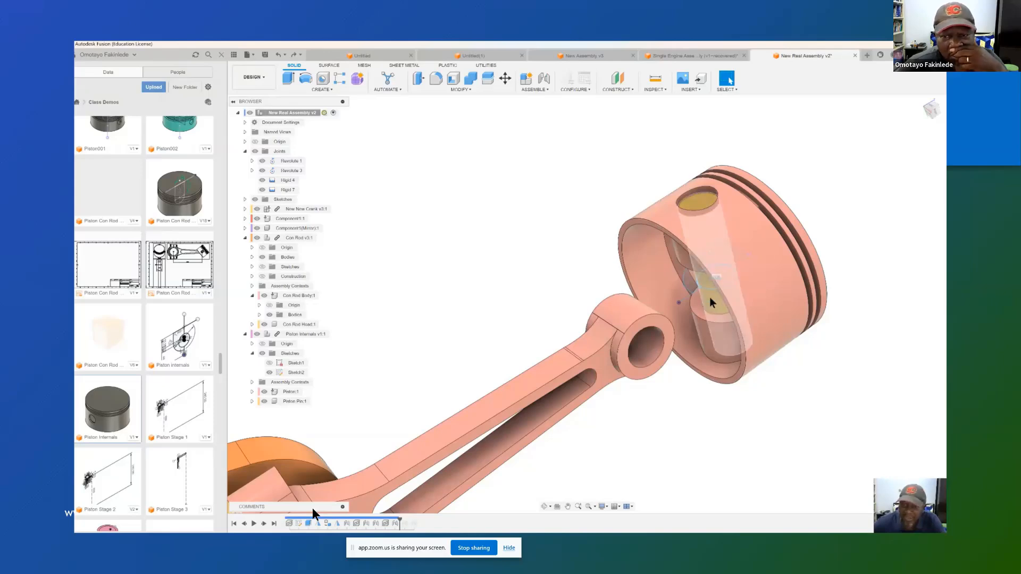
Step: Joint the Piston Internals sketch circle to the small-end bore of the Con Rod Body as a Revolute joint about the Z axis
{"action": "left_click", "coordinate": [535, 88]}
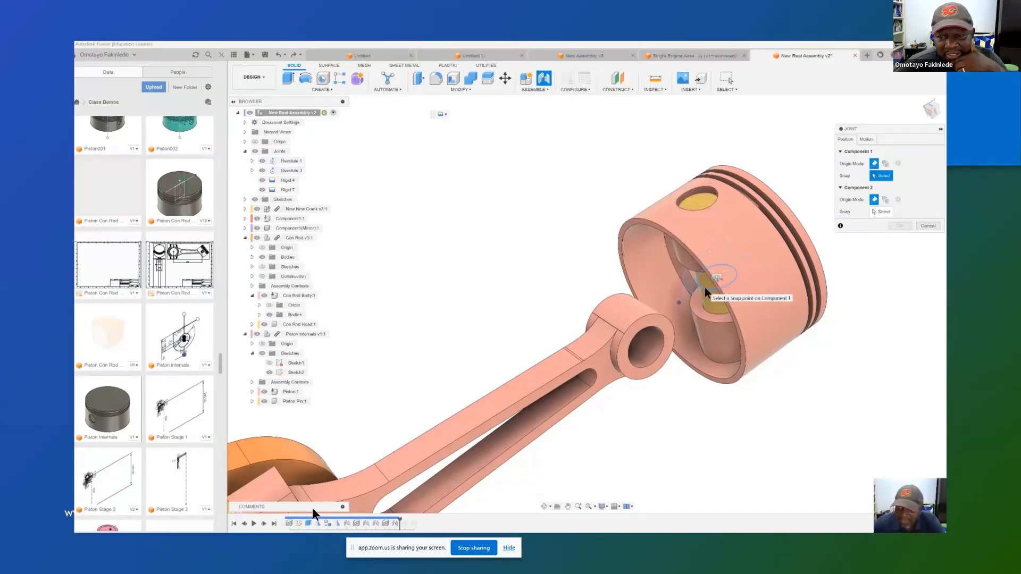
{"action": "left_click", "coordinate": [705, 289]}
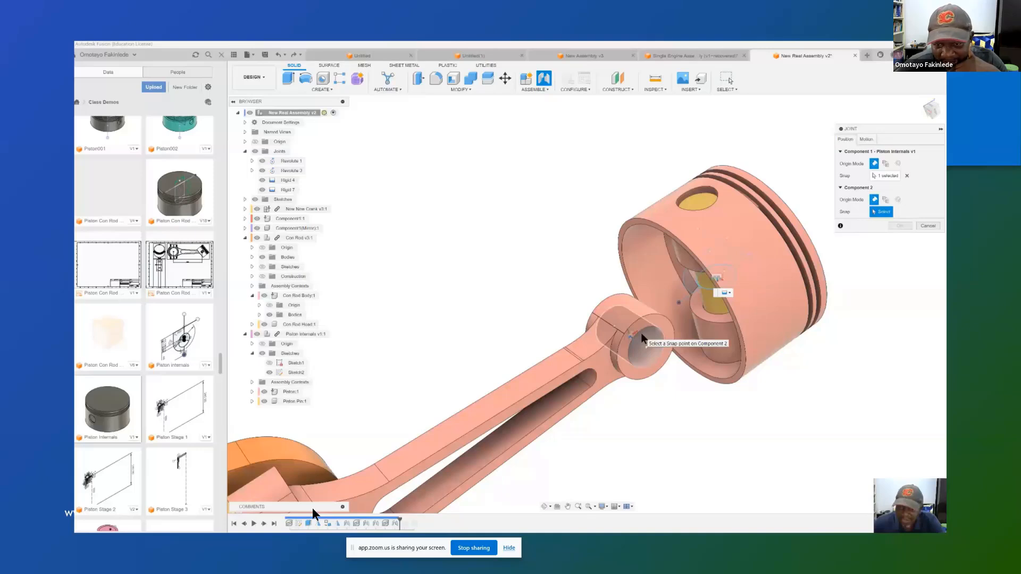
{"action": "left_click", "coordinate": [640, 333]}
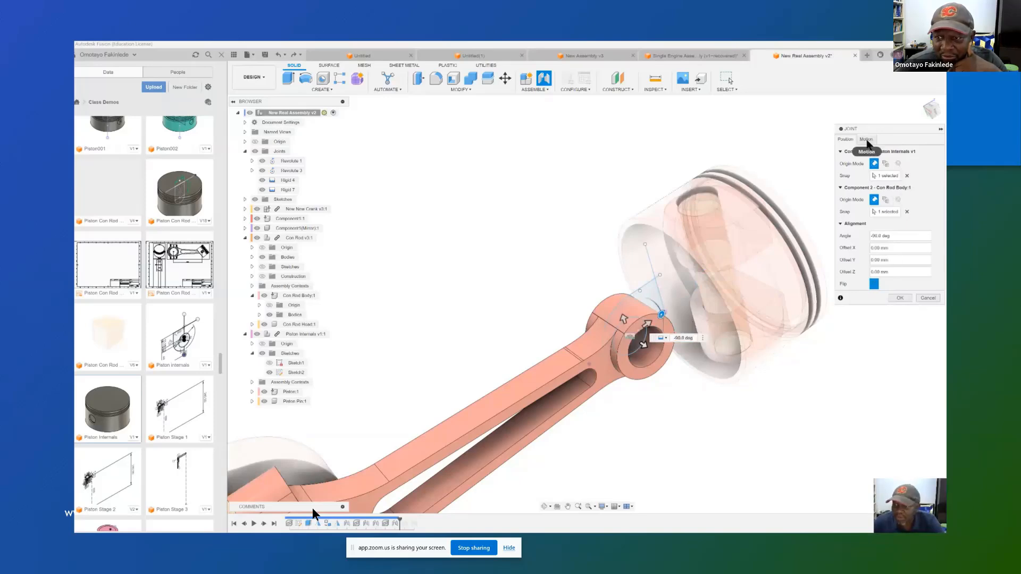
{"action": "left_click", "coordinate": [866, 140]}
{"action": "left_click", "coordinate": [929, 153]}
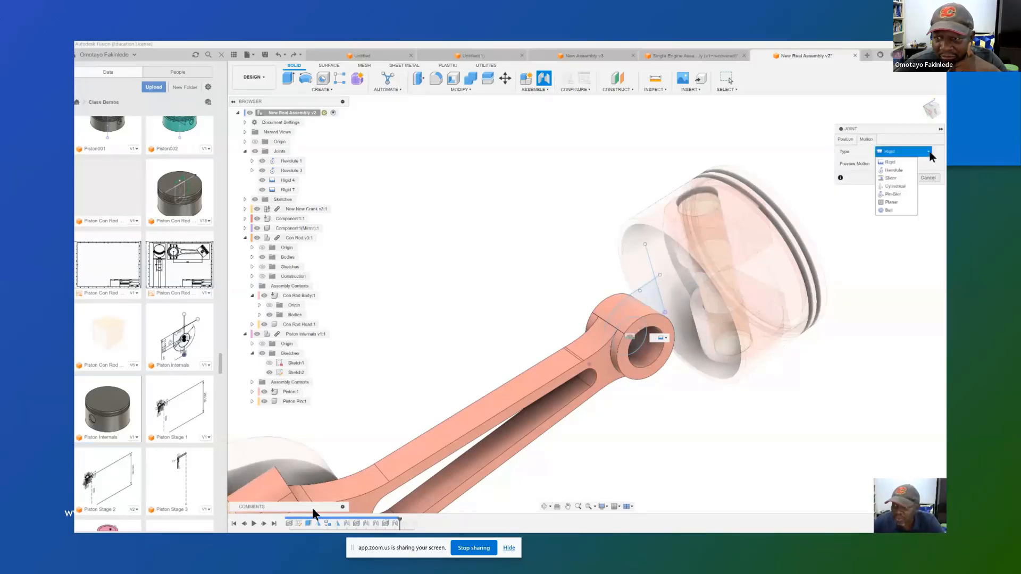
{"action": "left_click", "coordinate": [897, 170]}
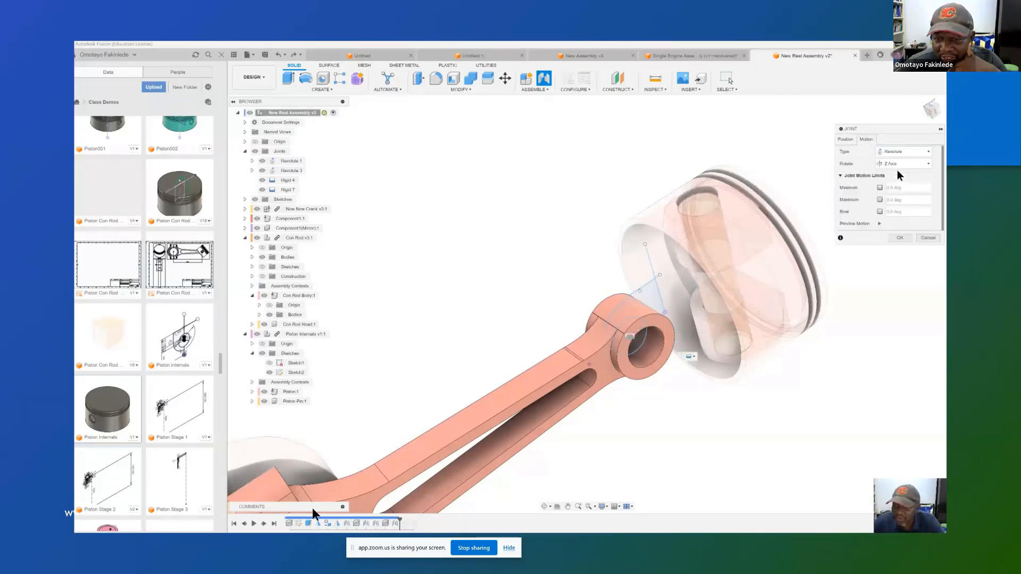
{"action": "left_click", "coordinate": [899, 238]}
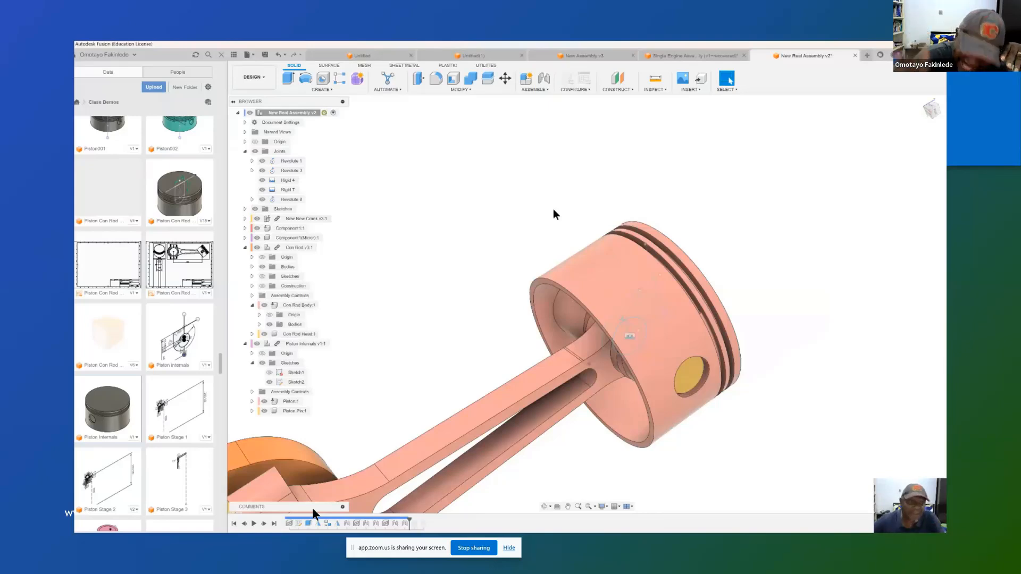
Step: Animate the joint relationships of the revolute joint between the piston and connecting rod, and stop the animation
{"action": "right_click", "coordinate": [292, 199]}
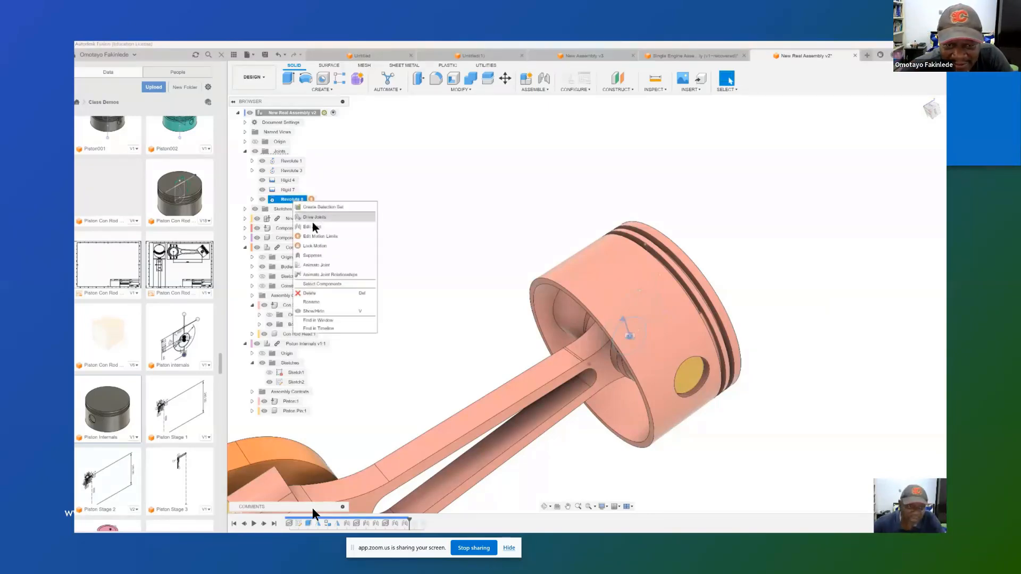
{"action": "left_click", "coordinate": [328, 275]}
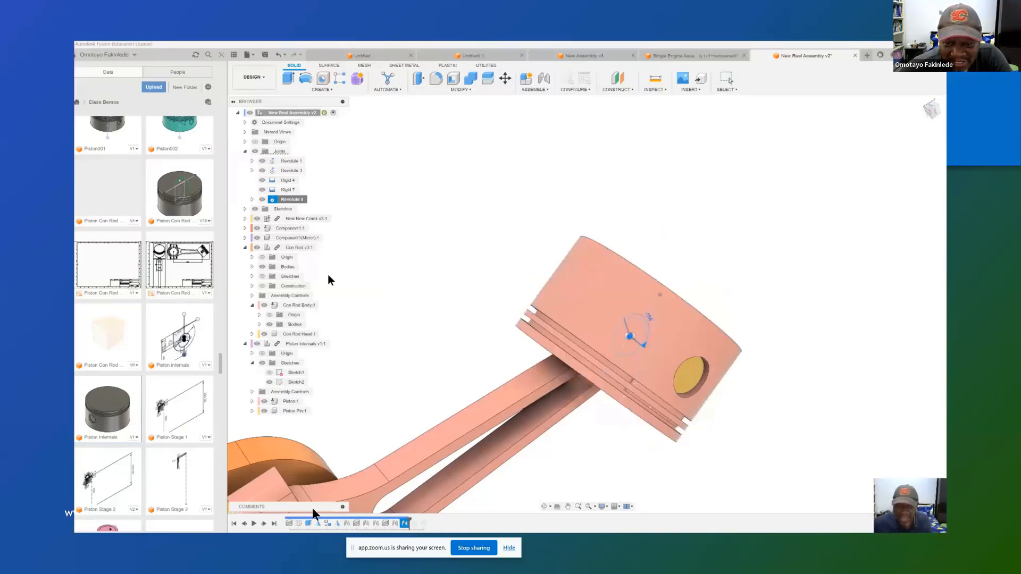
{"action": "key", "text": "Escape"}
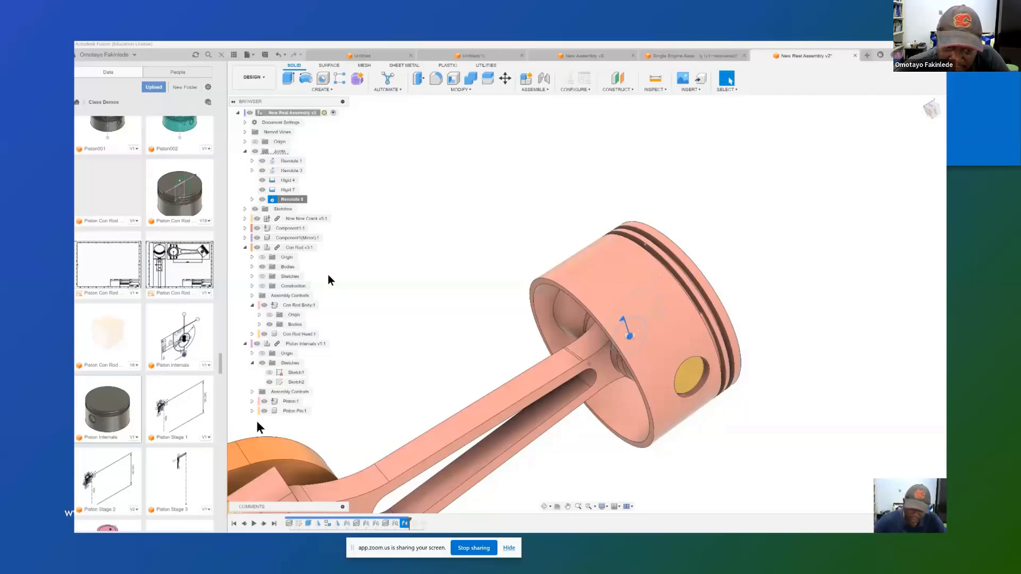
{"action": "left_click", "coordinate": [160, 550]}
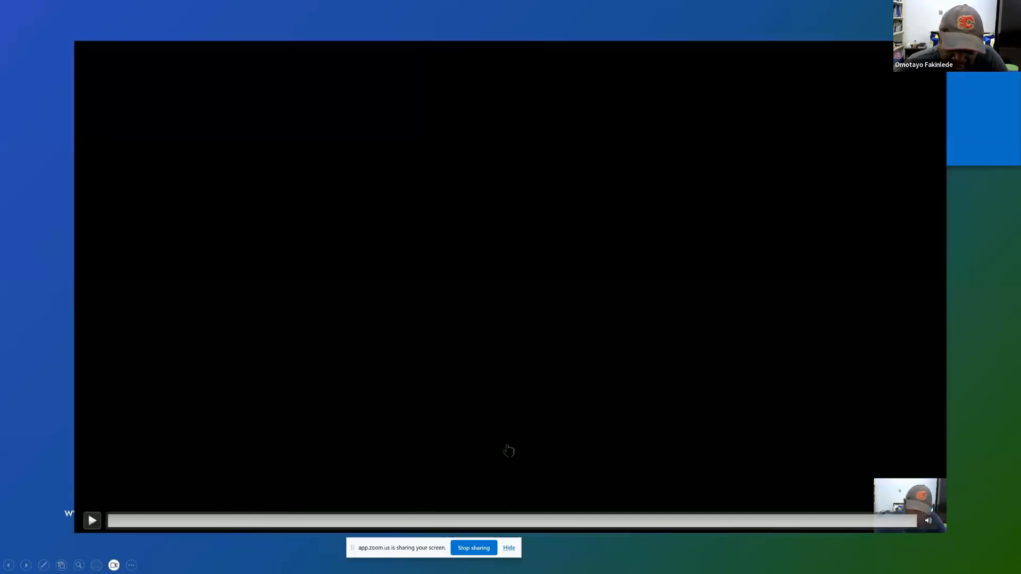
{"action": "key", "text": "Right"}
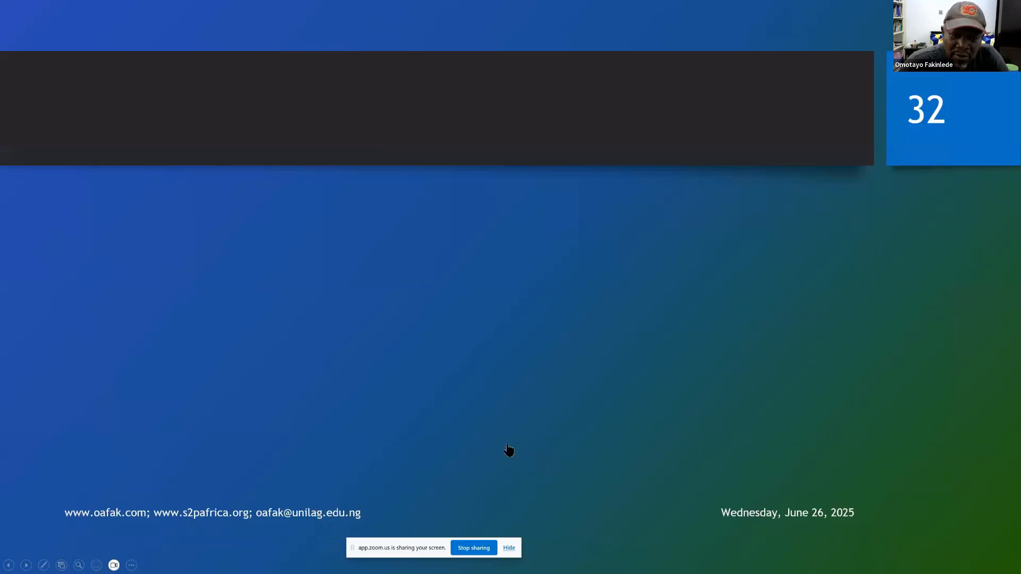
{"action": "key", "text": "Right"}
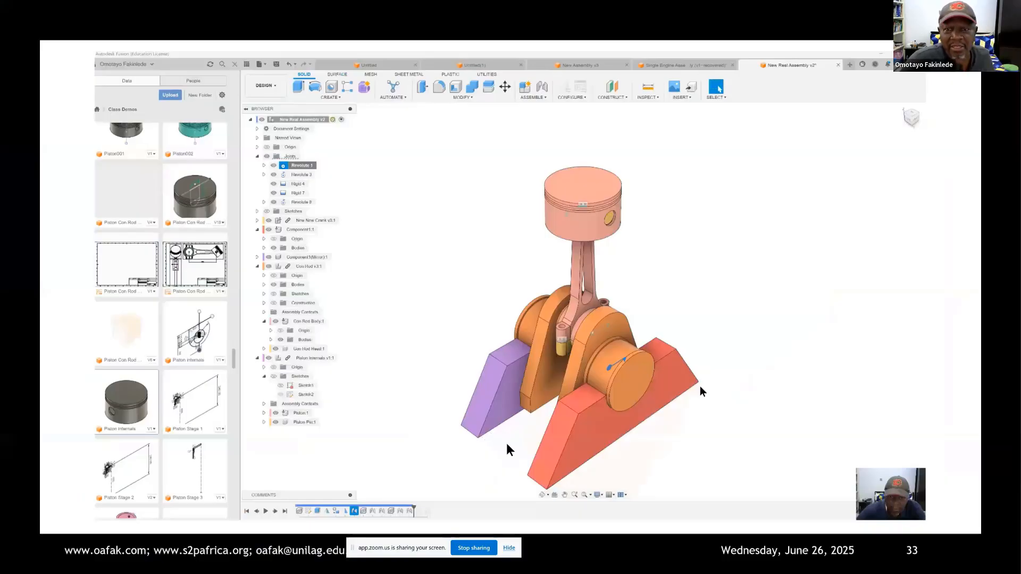
{"action": "mouse_move", "coordinate": [400, 318]}
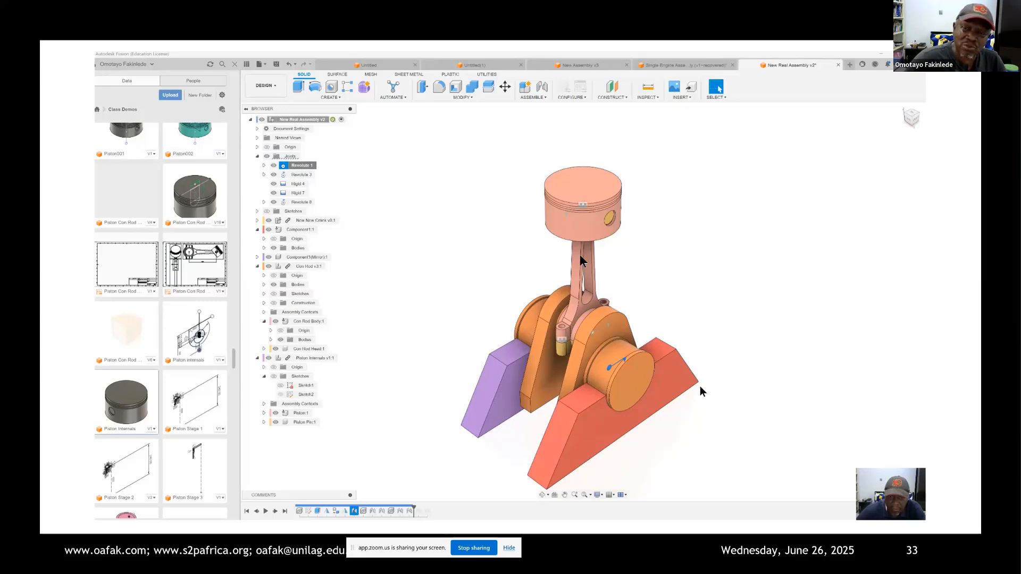
{"action": "mouse_move", "coordinate": [375, 266]}
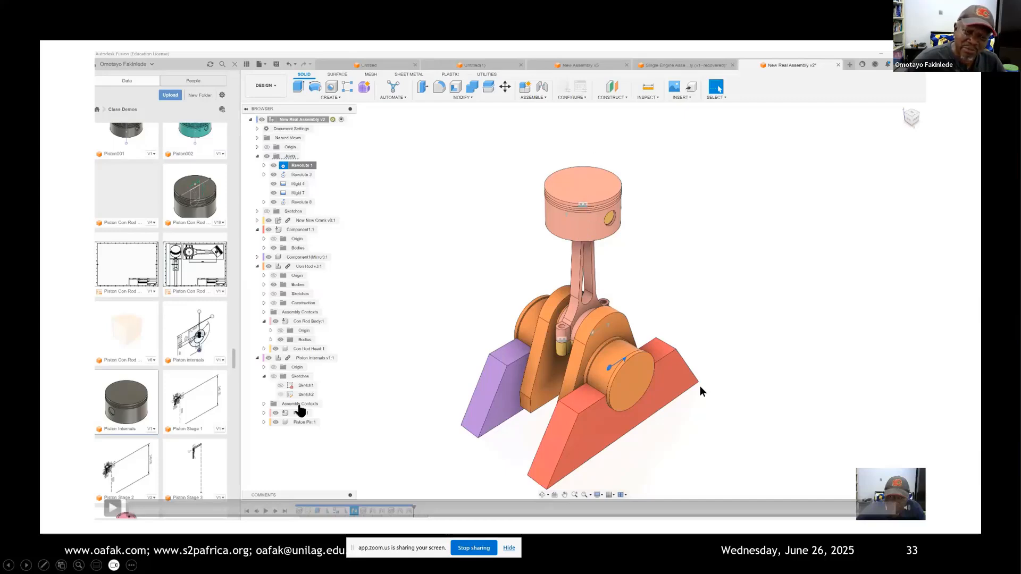
{"action": "left_click", "coordinate": [111, 507]}
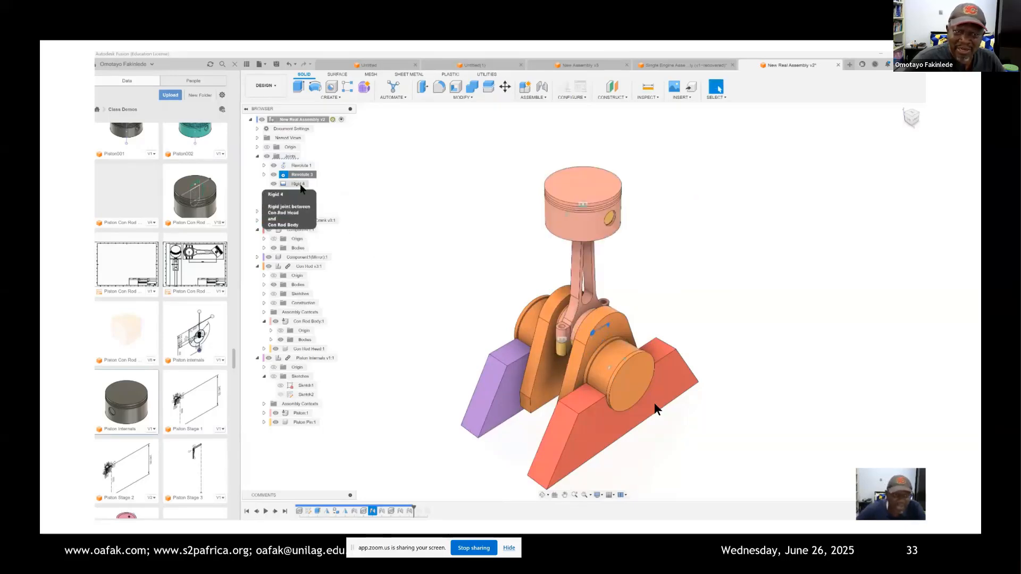
Step: Animate the Rigid 4 joint between Con Rod Head and Con Rod Body and the Rigid 7 joint at the piston pin, stopping each animation
{"action": "right_click", "coordinate": [300, 187]}
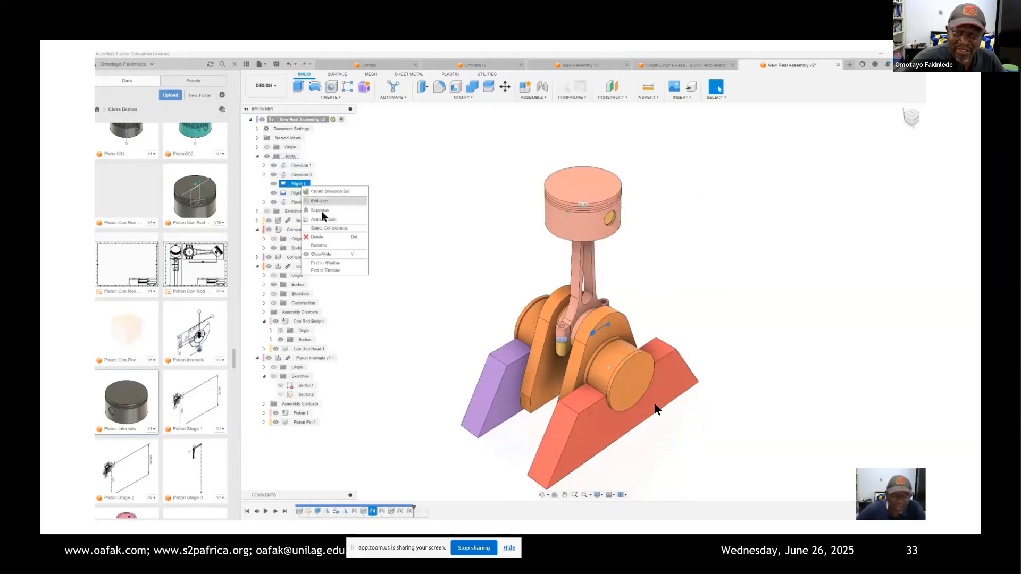
{"action": "left_click", "coordinate": [323, 220]}
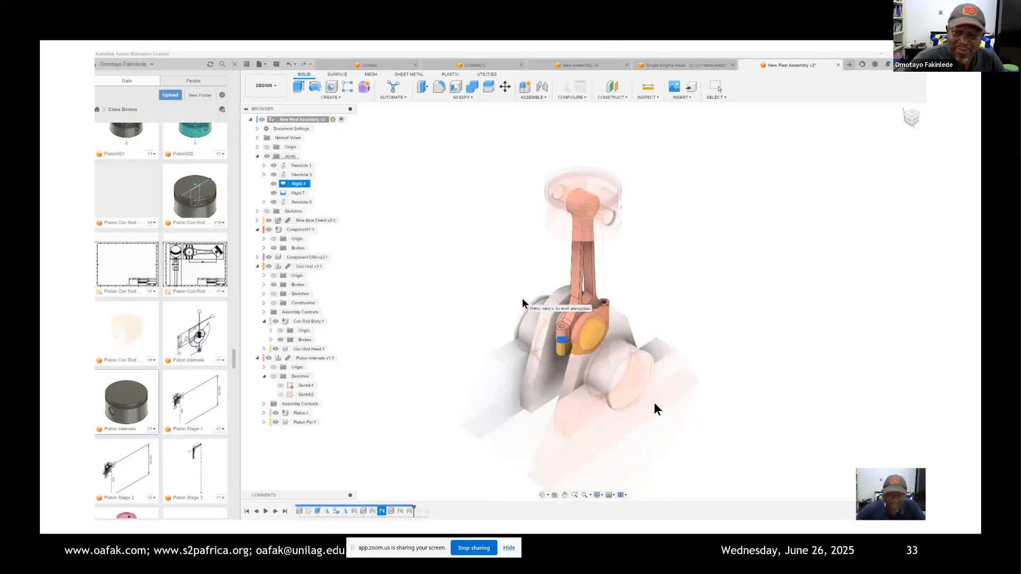
{"action": "key", "text": "Escape"}
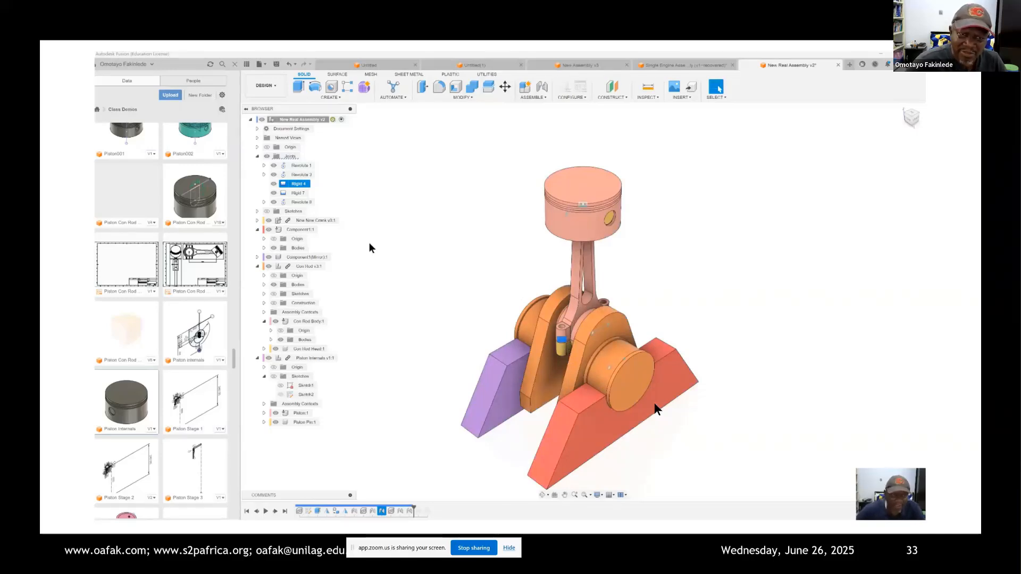
{"action": "left_click", "coordinate": [296, 192]}
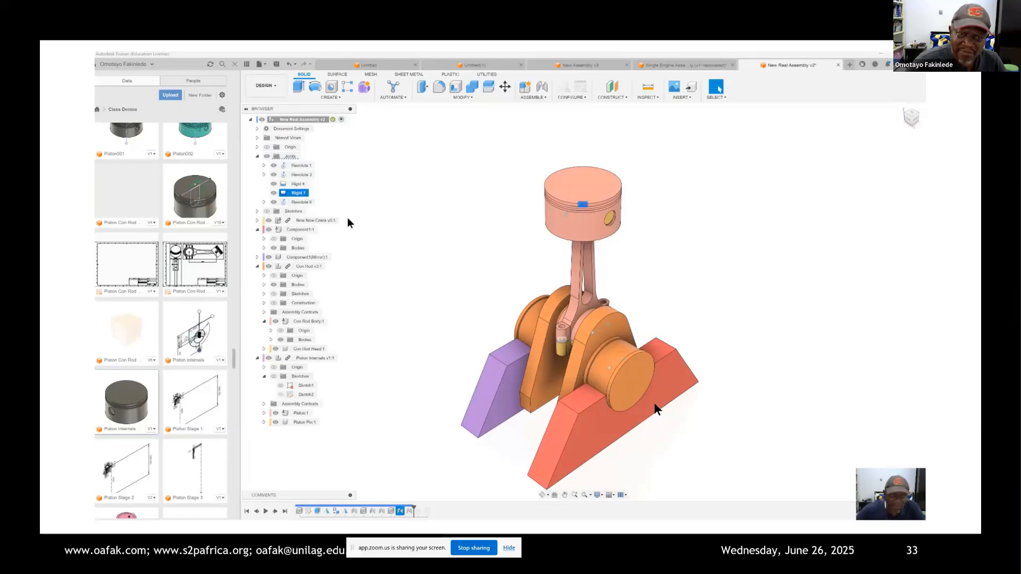
{"action": "right_click", "coordinate": [301, 193]}
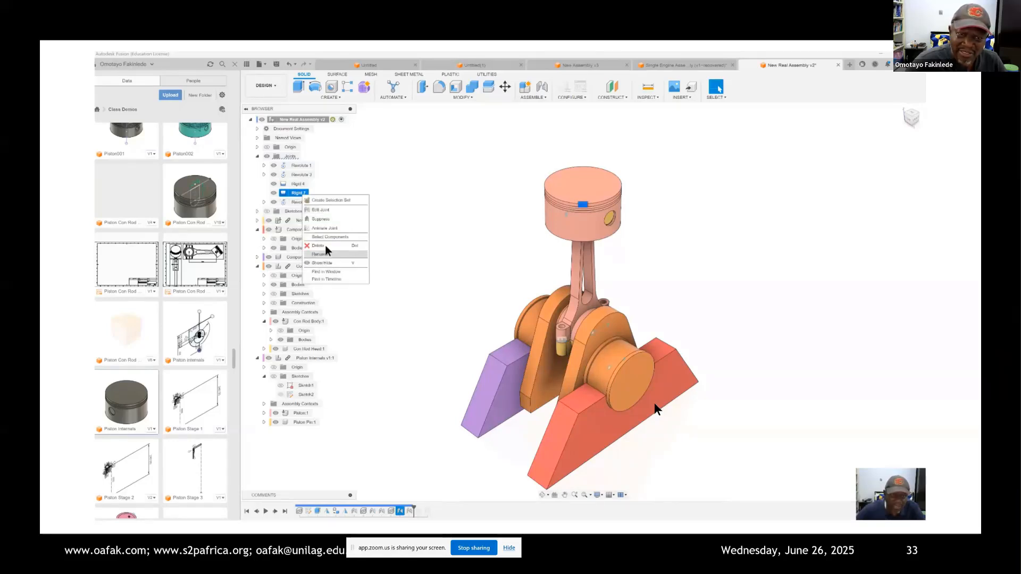
{"action": "left_click", "coordinate": [329, 229]}
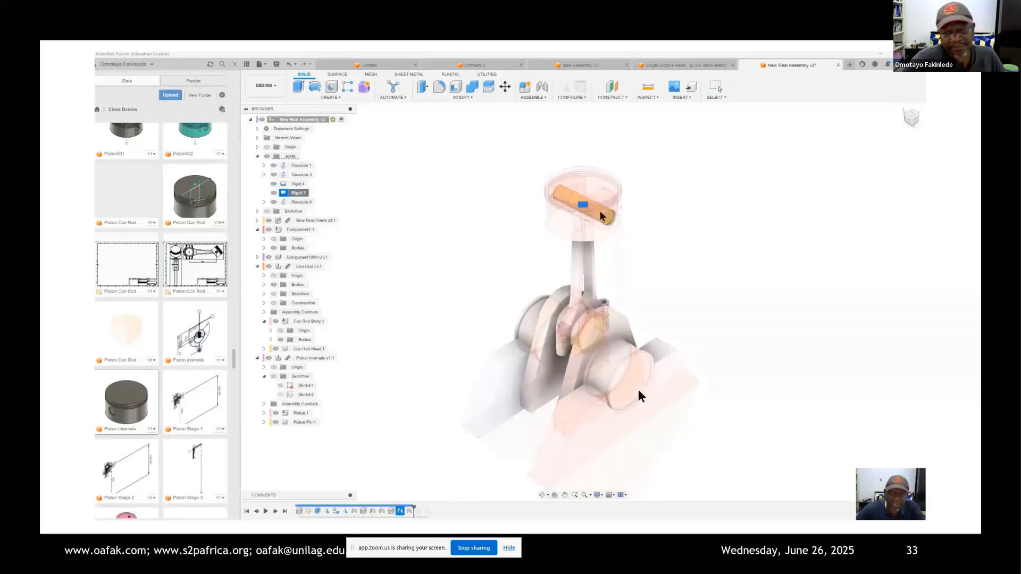
{"action": "key", "text": "Escape"}
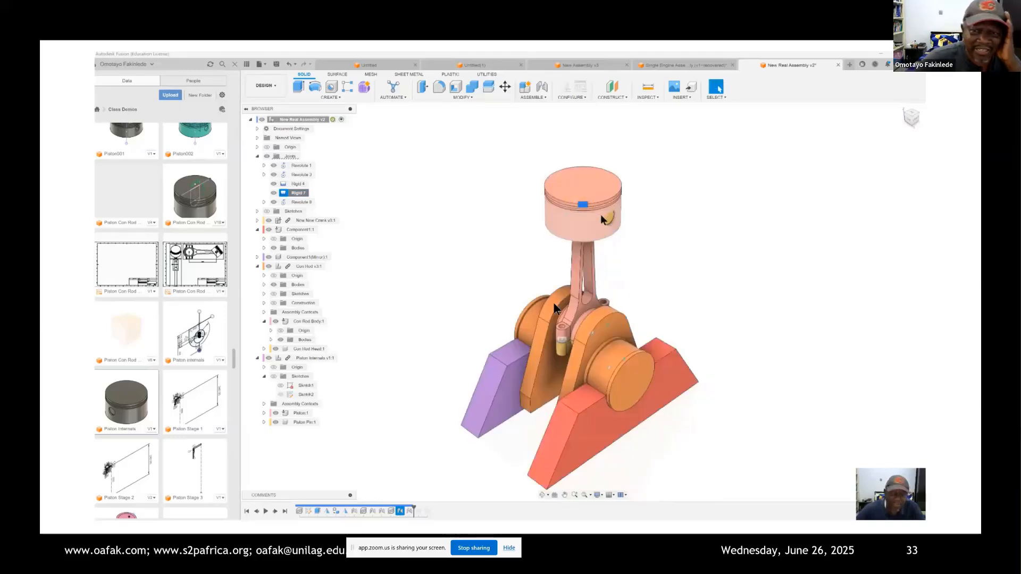
Step: Animate the joint relationships of the last revolute joint in the Joints folder, and stop the animation
{"action": "right_click", "coordinate": [297, 202]}
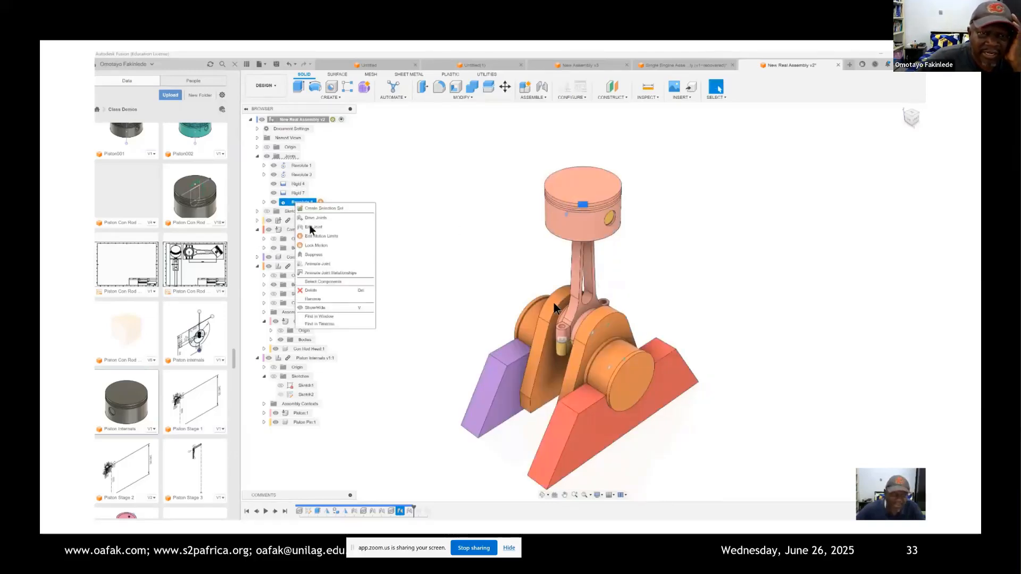
{"action": "left_click", "coordinate": [335, 276]}
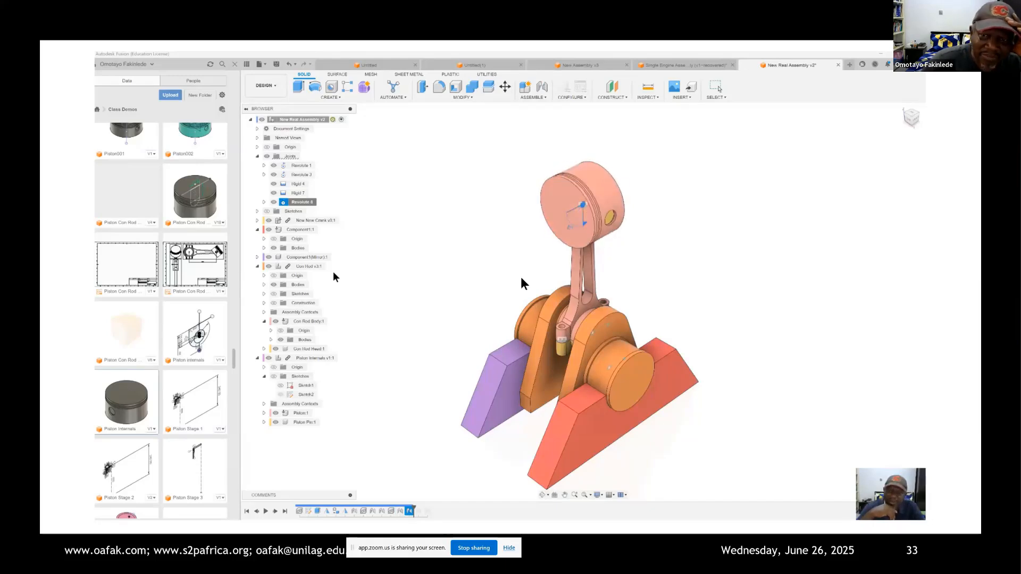
{"action": "key", "text": "Escape"}
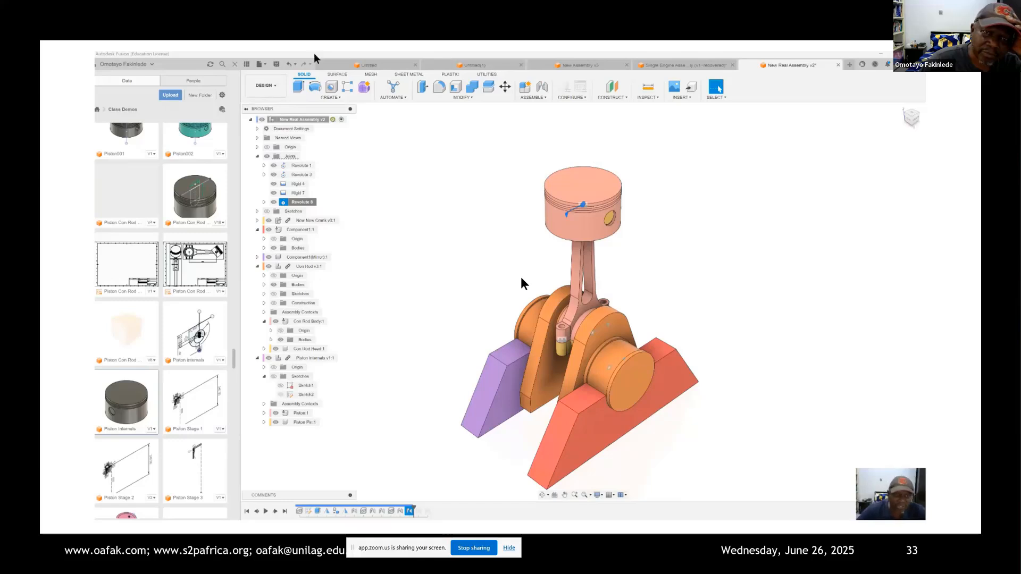
Step: Start a sketch on the piston's top face and draw a 91 mm diameter circle centred on the piston
{"action": "left_click", "coordinate": [333, 97]}
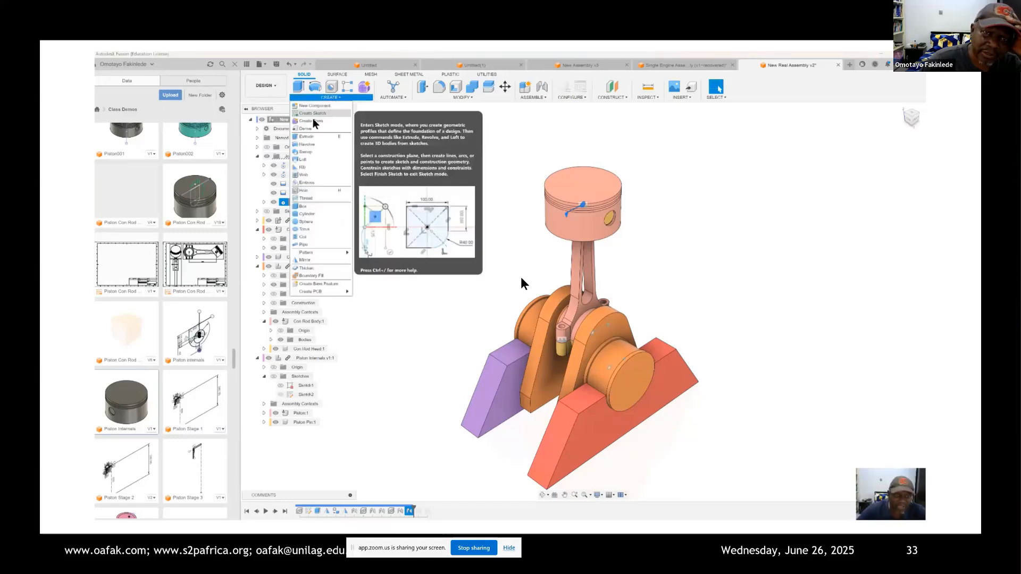
{"action": "left_click", "coordinate": [313, 114]}
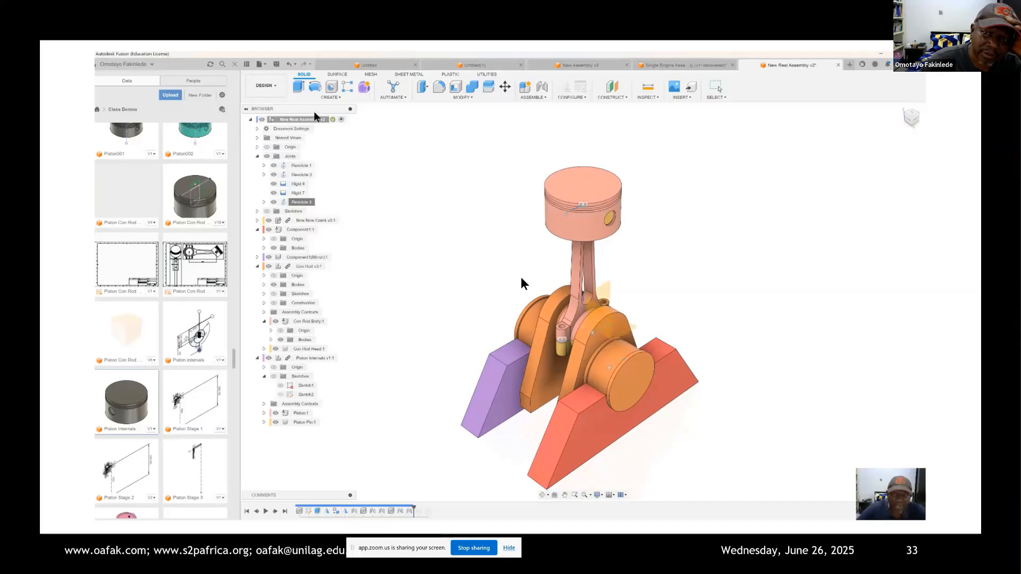
{"action": "left_click", "coordinate": [582, 190]}
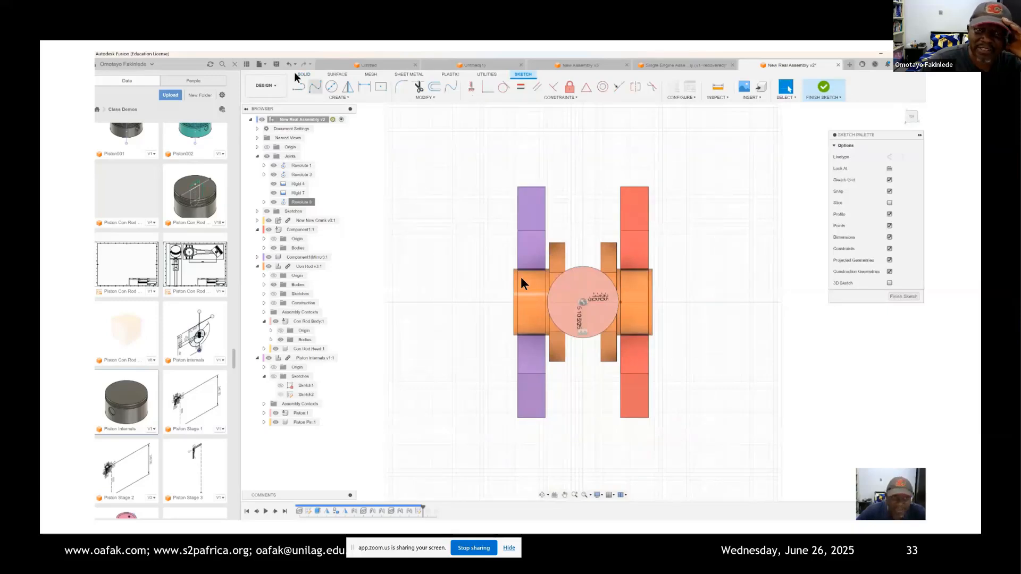
{"action": "left_click", "coordinate": [332, 86]}
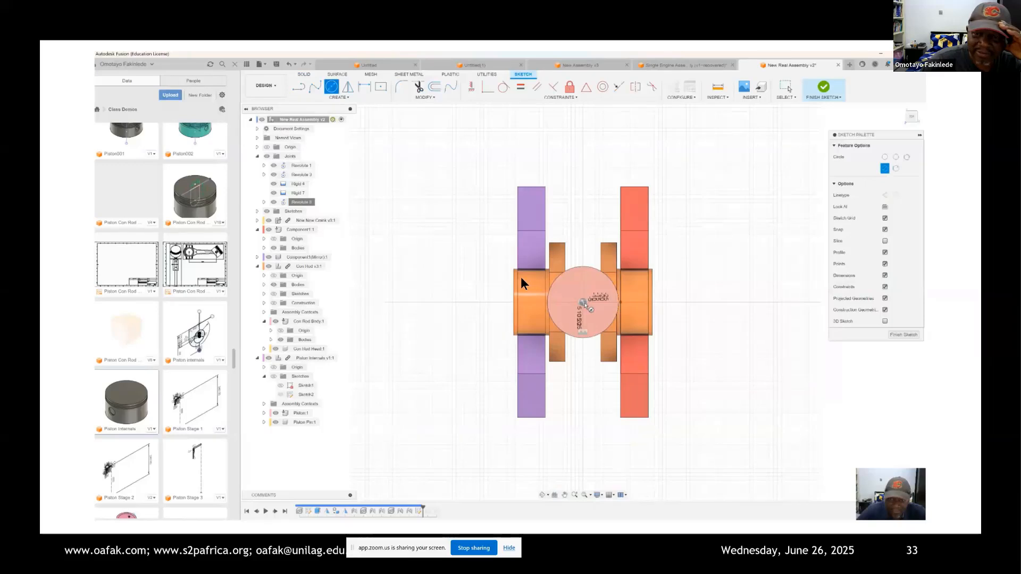
{"action": "left_click", "coordinate": [583, 303]}
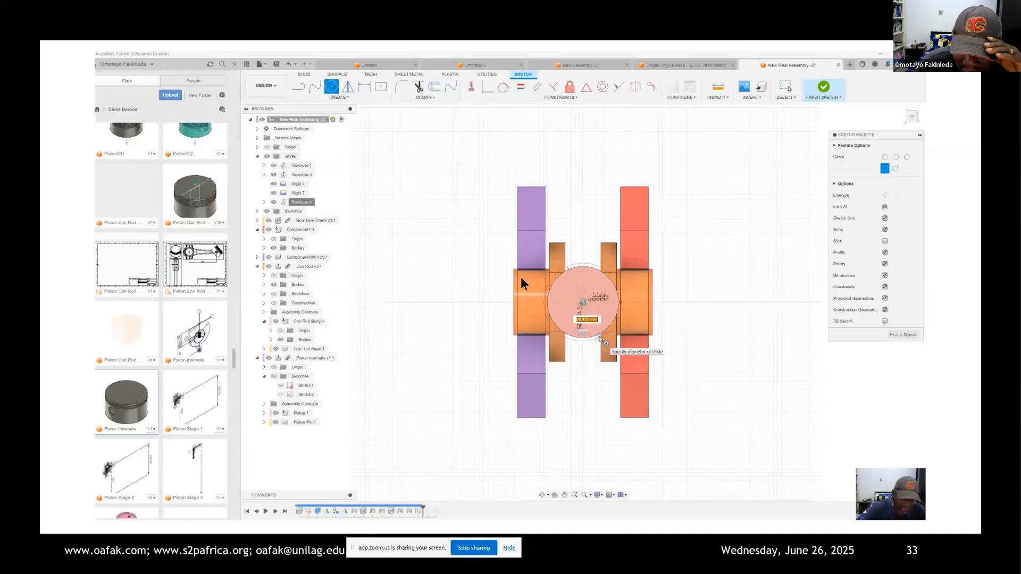
{"action": "type", "text": "91"}
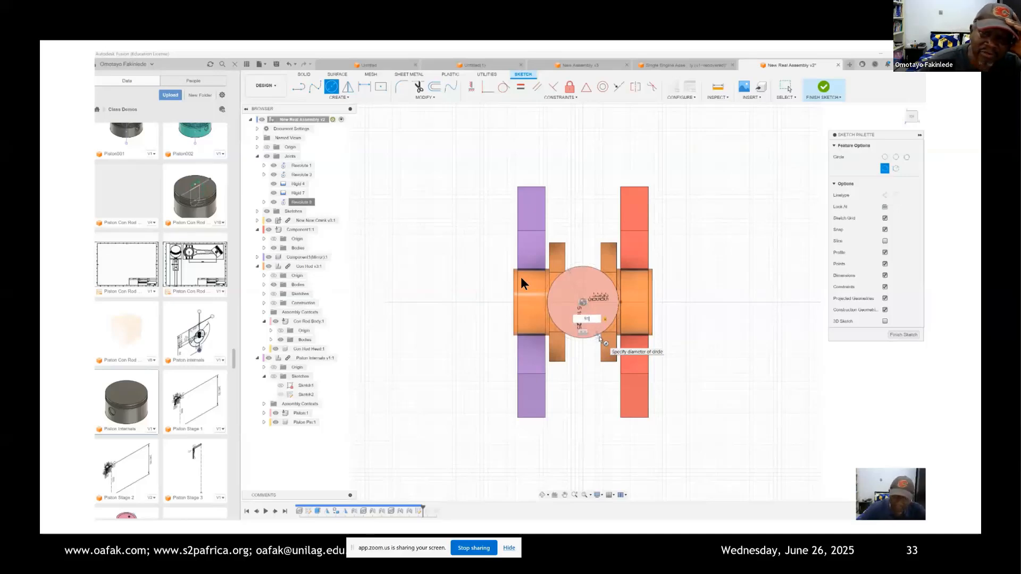
{"action": "key", "text": "Return"}
{"action": "key", "text": "Escape"}
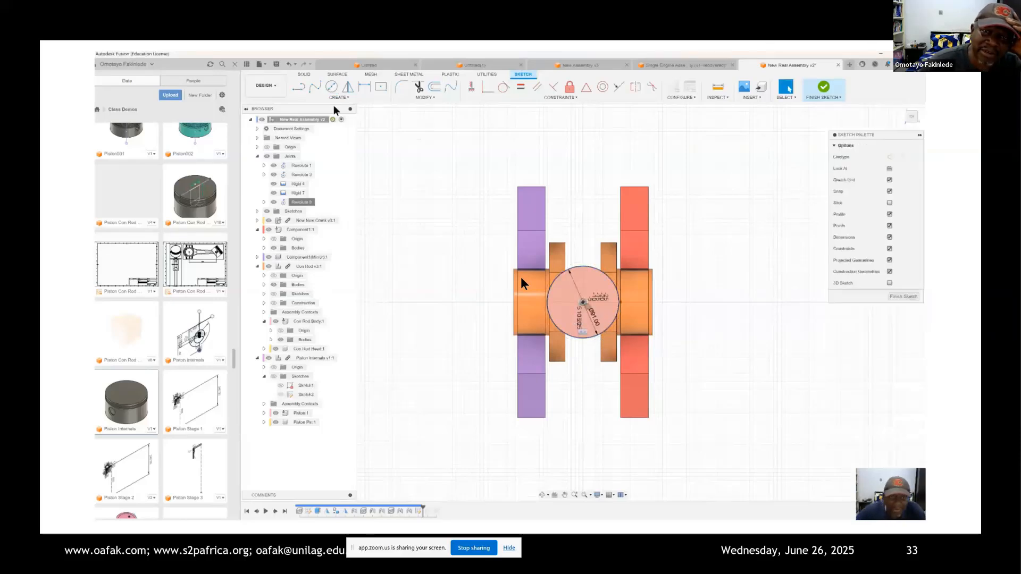
Step: Offset the 91 mm circle outward by 10 mm and finish the sketch
{"action": "left_click", "coordinate": [435, 87]}
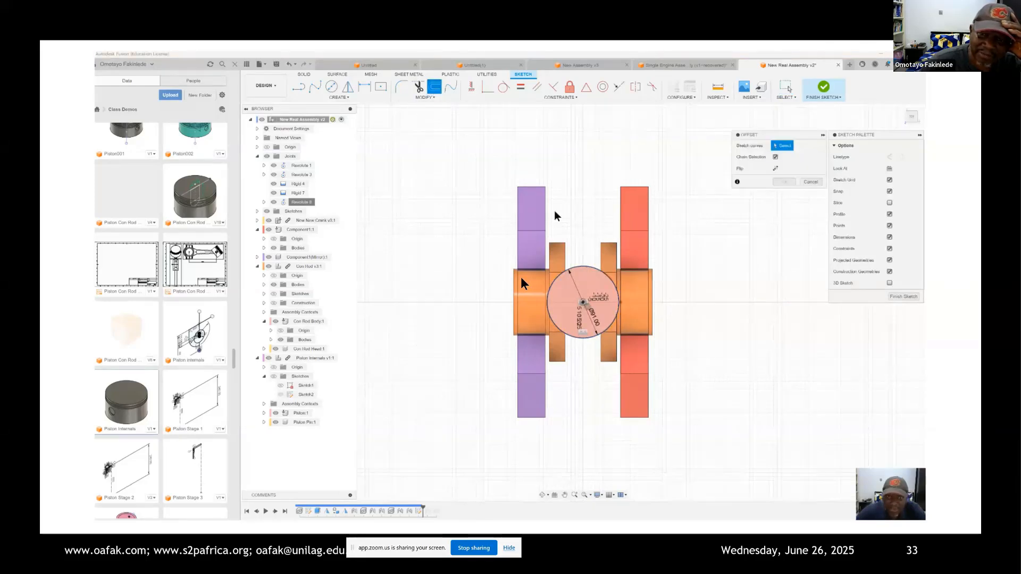
{"action": "left_click", "coordinate": [588, 267]}
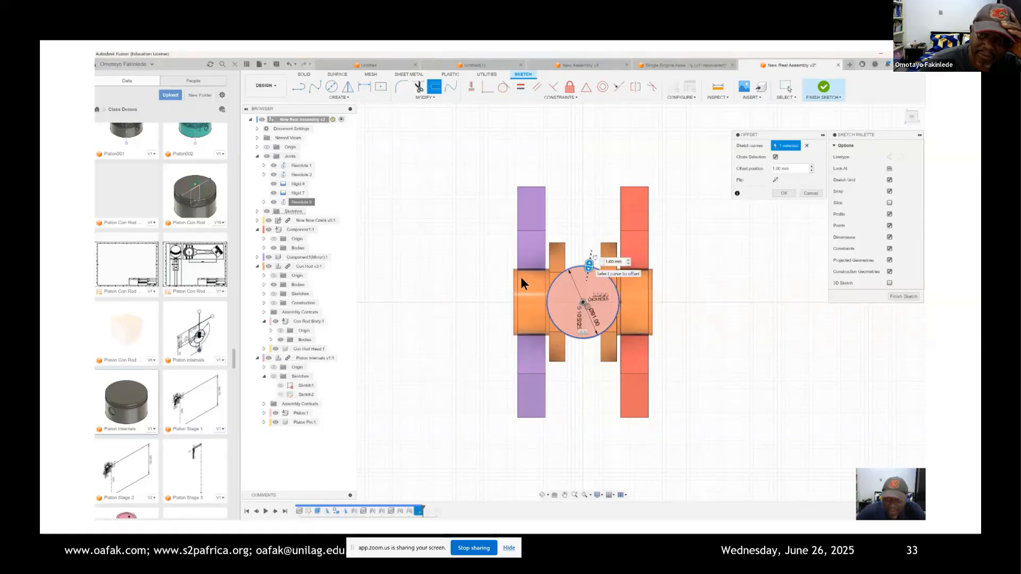
{"action": "left_click_drag", "start_coordinate": [589, 264], "coordinate": [591, 255]}
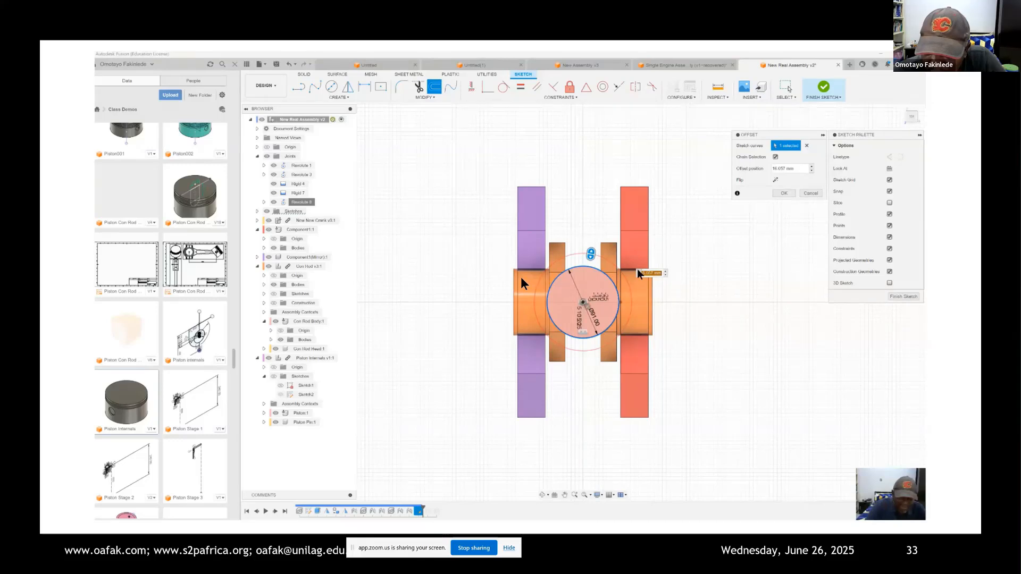
{"action": "type", "text": "16"}
{"action": "key", "text": "Return"}
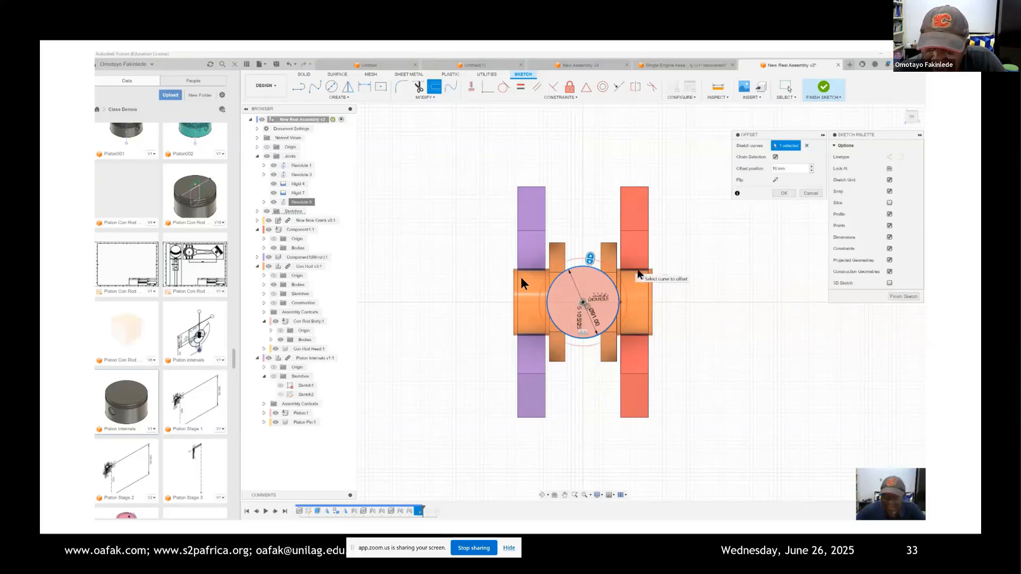
{"action": "type", "text": "10"}
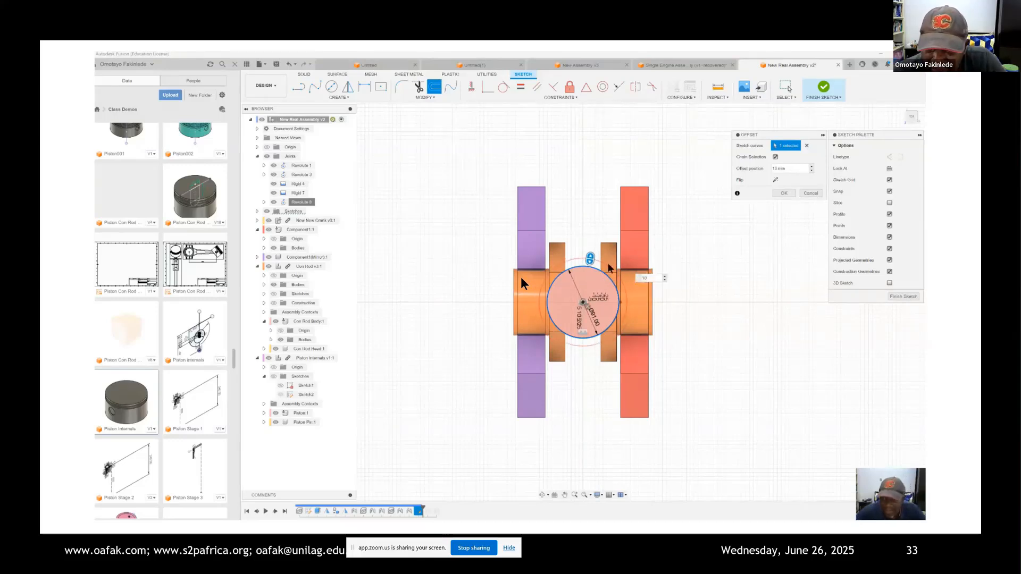
{"action": "left_click", "coordinate": [785, 193]}
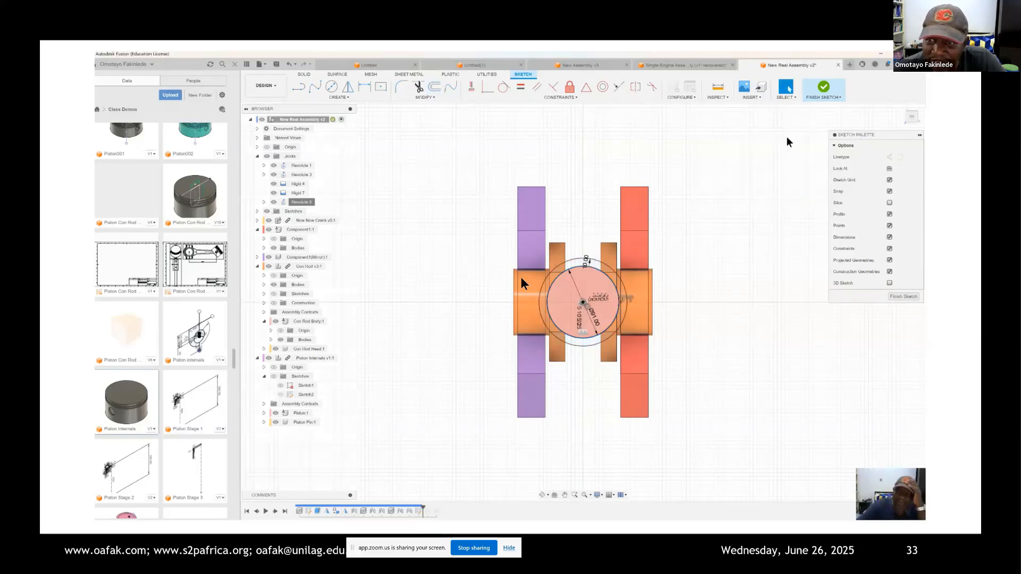
{"action": "left_click", "coordinate": [824, 88]}
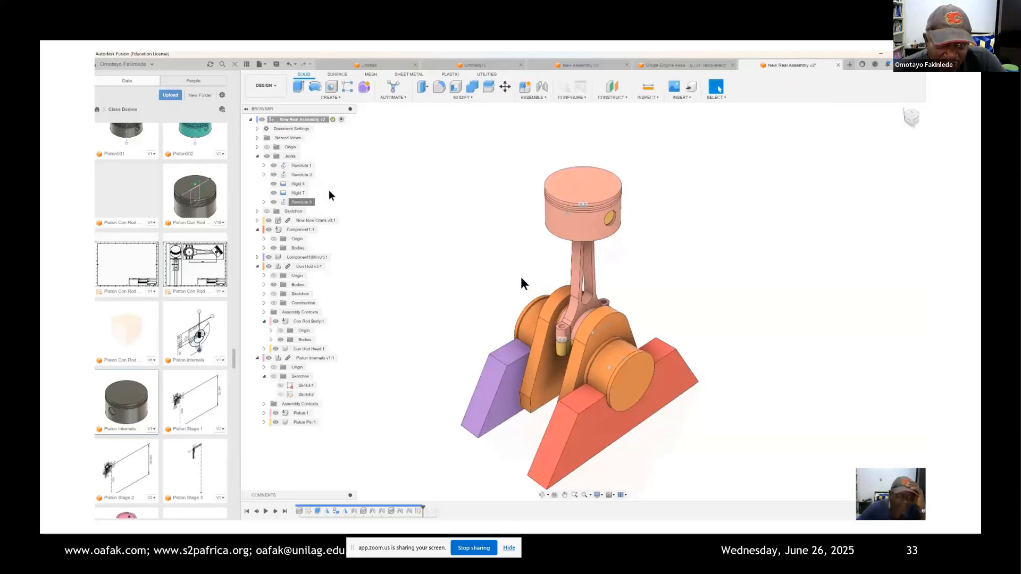
Step: Make the assembly's top-level sketches visible, expand their list and select Sketch2
{"action": "left_click", "coordinate": [267, 212]}
{"action": "left_click", "coordinate": [257, 213]}
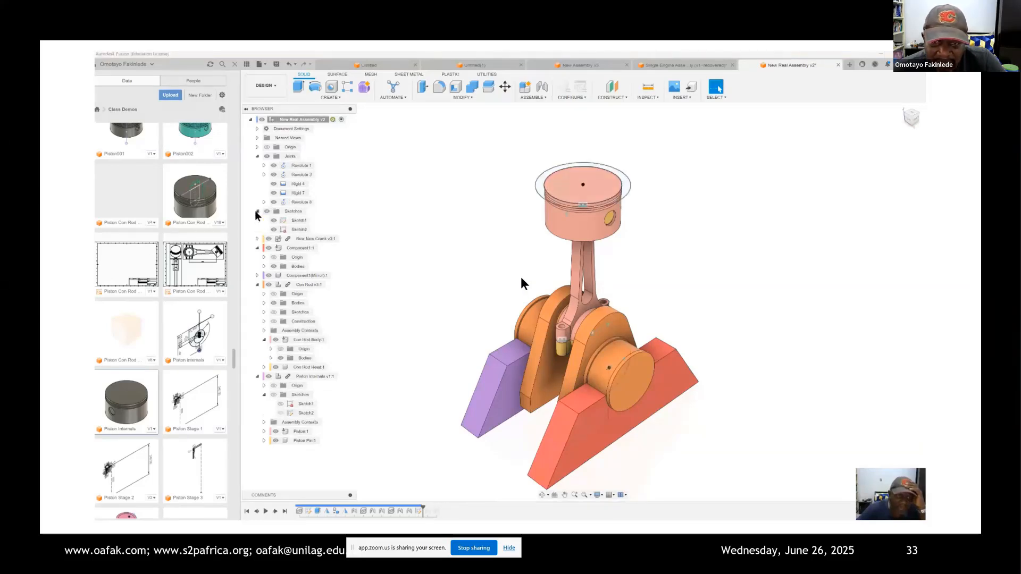
{"action": "left_click", "coordinate": [298, 229]}
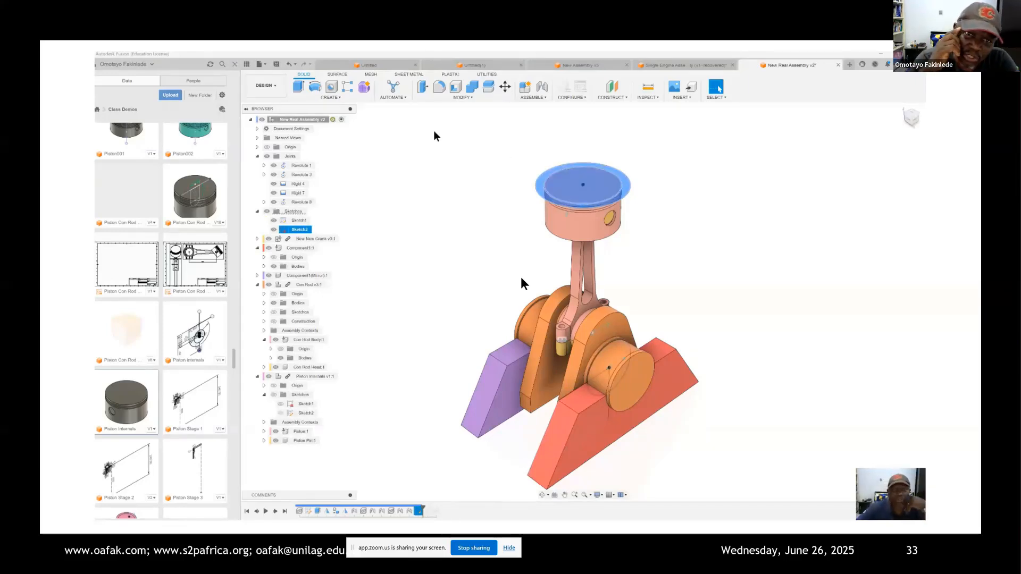
Step: Extrude the ring profile around the piston as a new two-sided body, about 40 mm upward and about 100 mm downward
{"action": "left_click", "coordinate": [338, 96]}
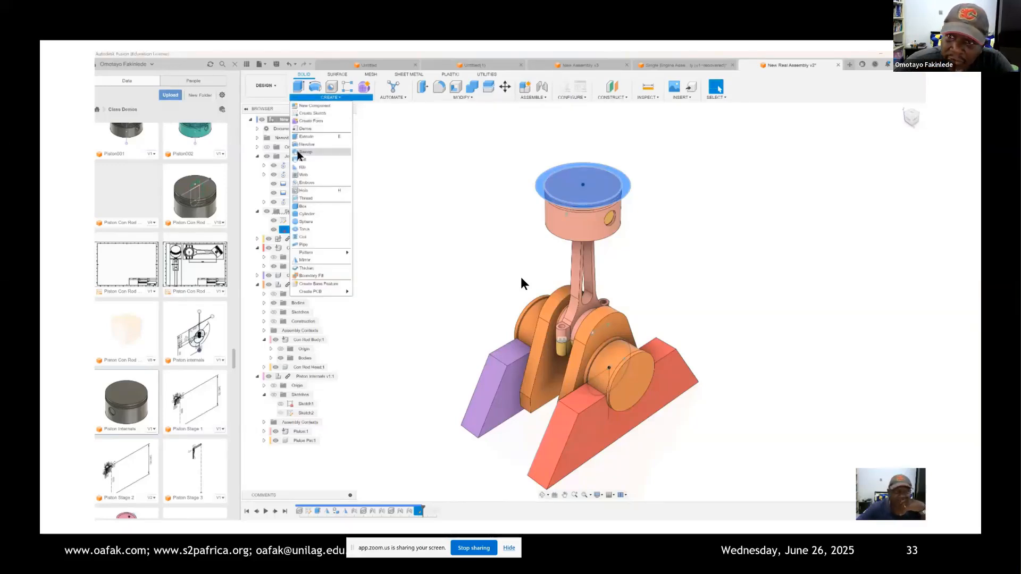
{"action": "left_click", "coordinate": [305, 137]}
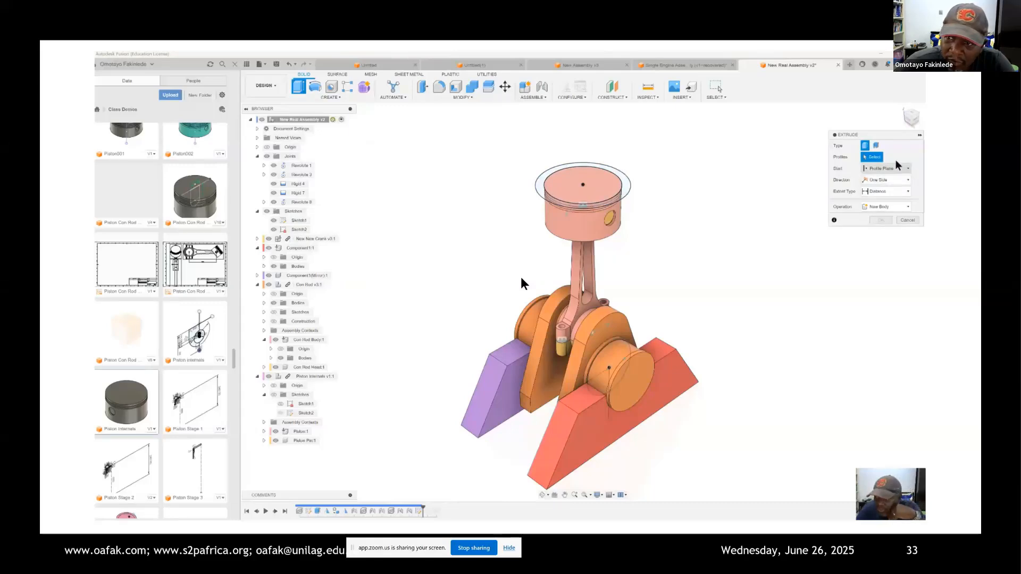
{"action": "left_click", "coordinate": [910, 166]}
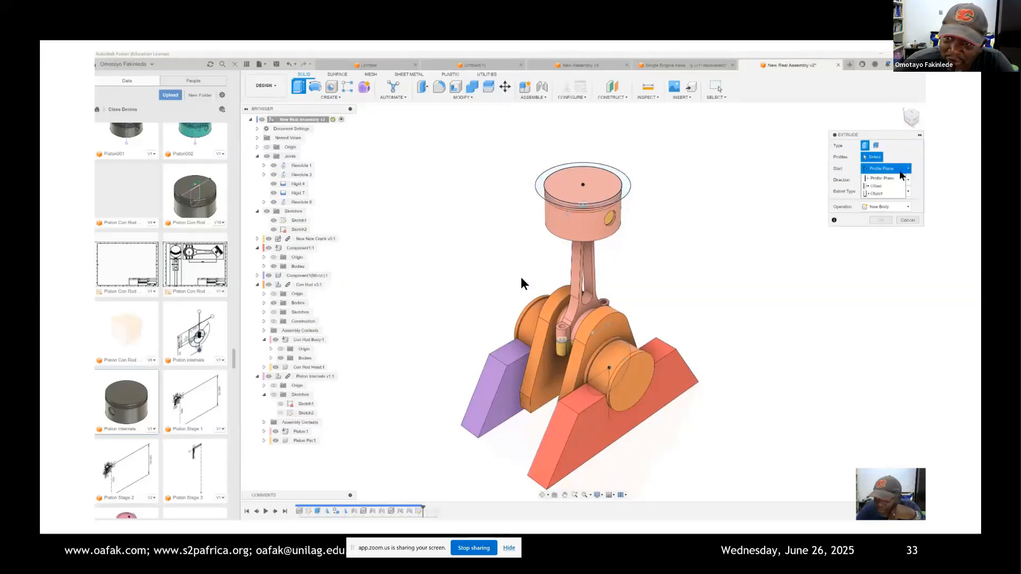
{"action": "left_click", "coordinate": [885, 178]}
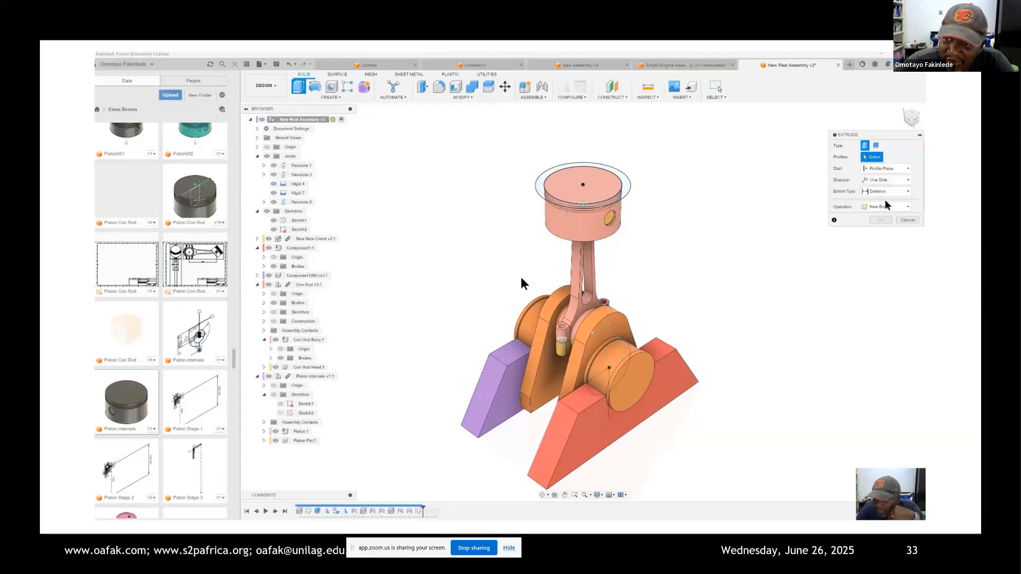
{"action": "left_click", "coordinate": [906, 179]}
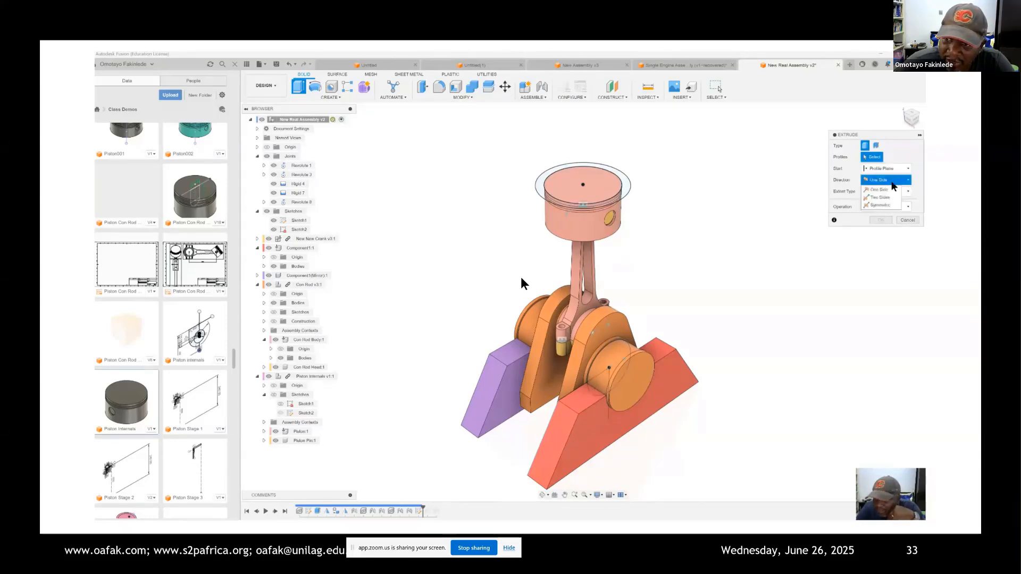
{"action": "left_click", "coordinate": [880, 197]}
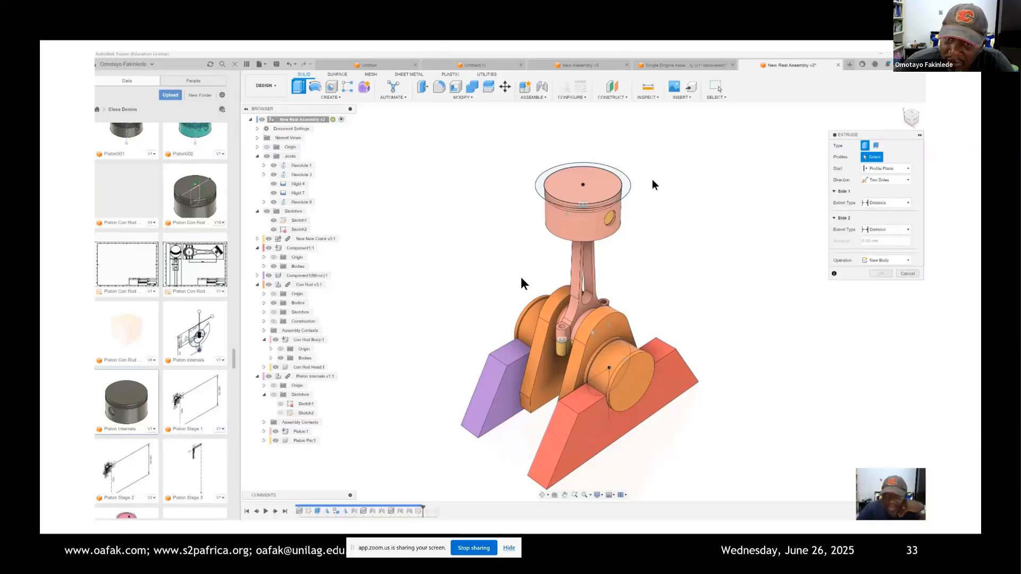
{"action": "left_click", "coordinate": [626, 190]}
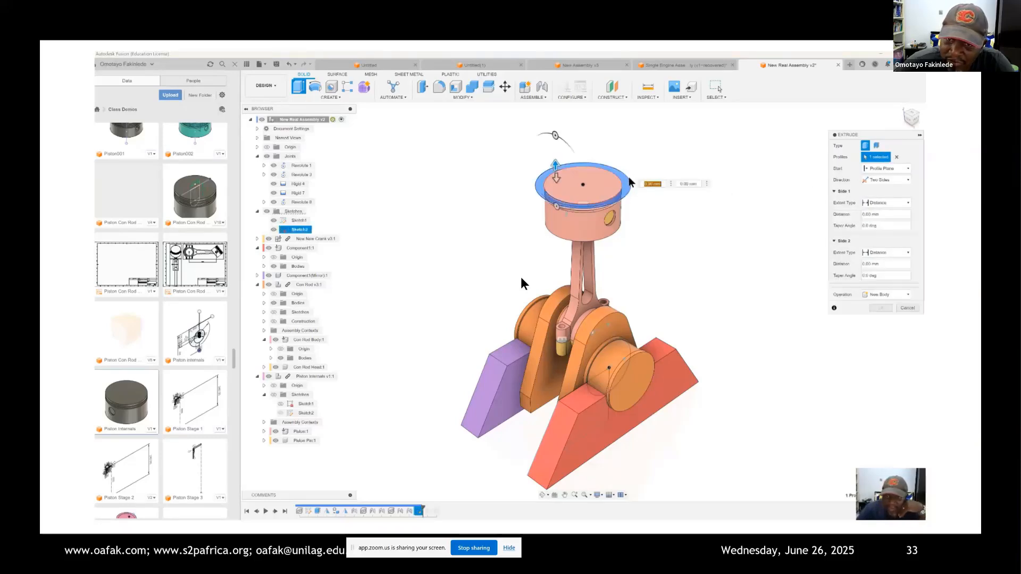
{"action": "left_click_drag", "start_coordinate": [555, 165], "coordinate": [554, 133]}
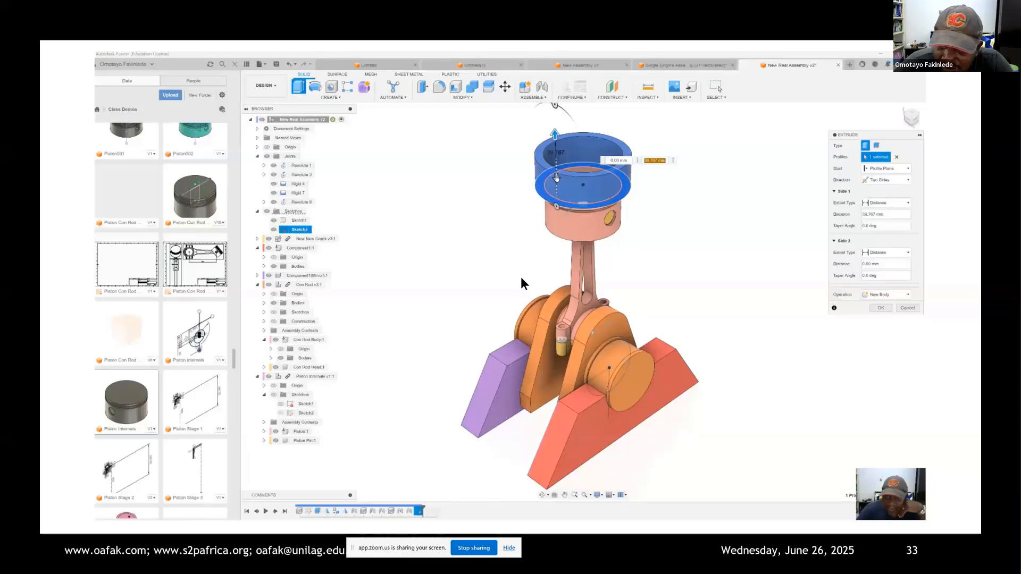
{"action": "left_click_drag", "start_coordinate": [556, 181], "coordinate": [565, 254]}
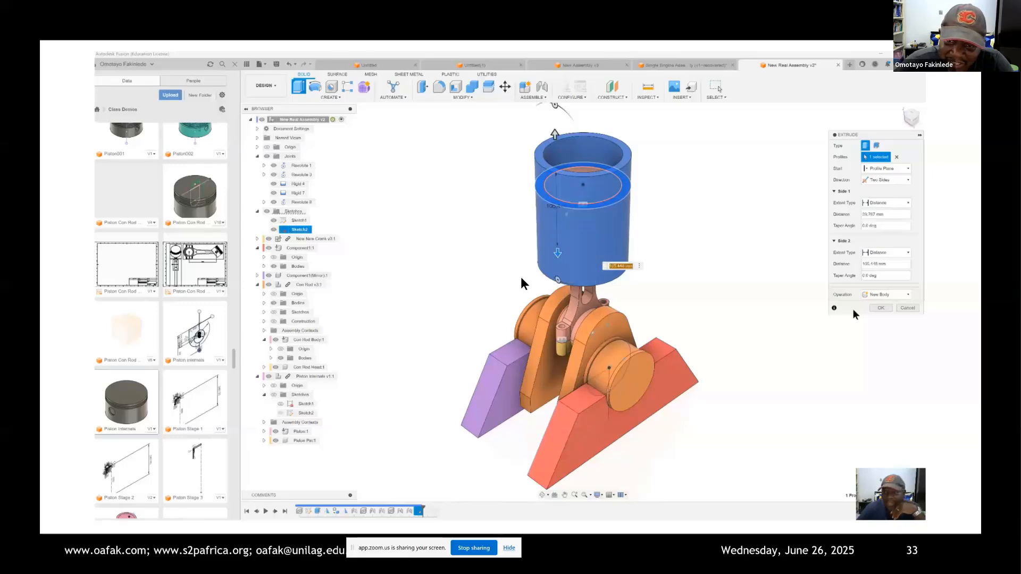
{"action": "left_click", "coordinate": [881, 308]}
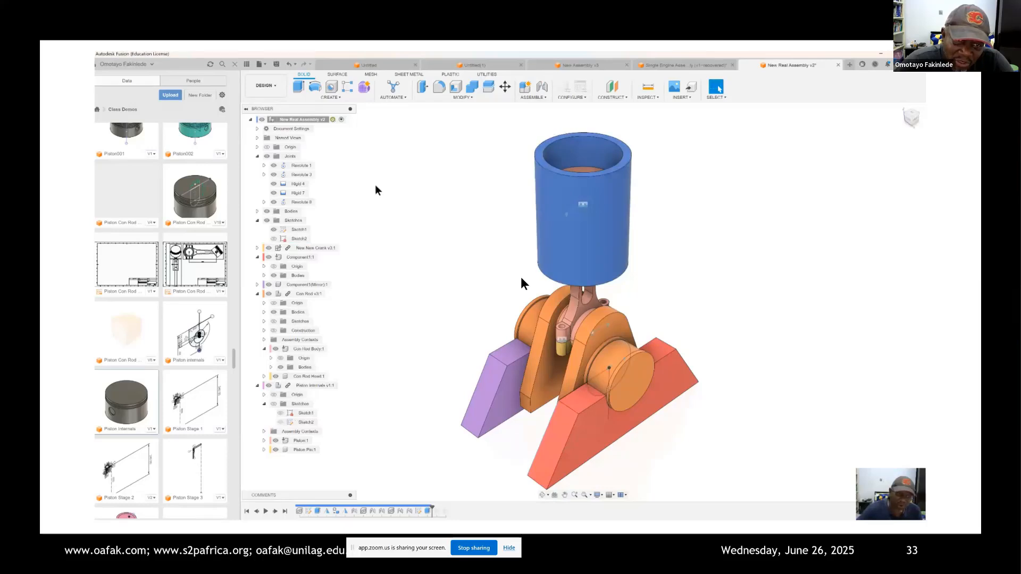
Step: Create a component from the new cylinder body and rename it Cyl
{"action": "left_click", "coordinate": [258, 212]}
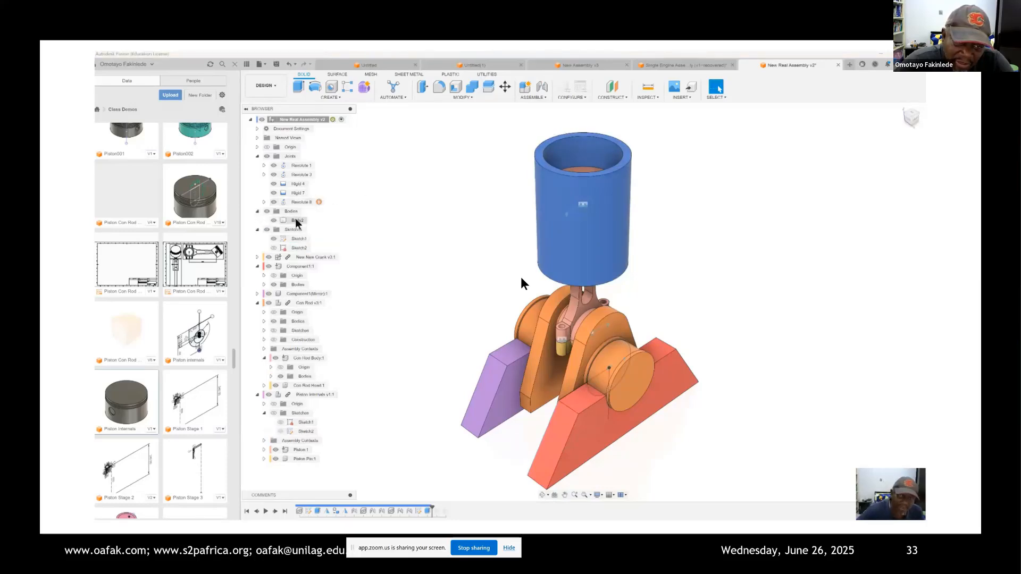
{"action": "left_click", "coordinate": [297, 221]}
{"action": "right_click", "coordinate": [297, 222]}
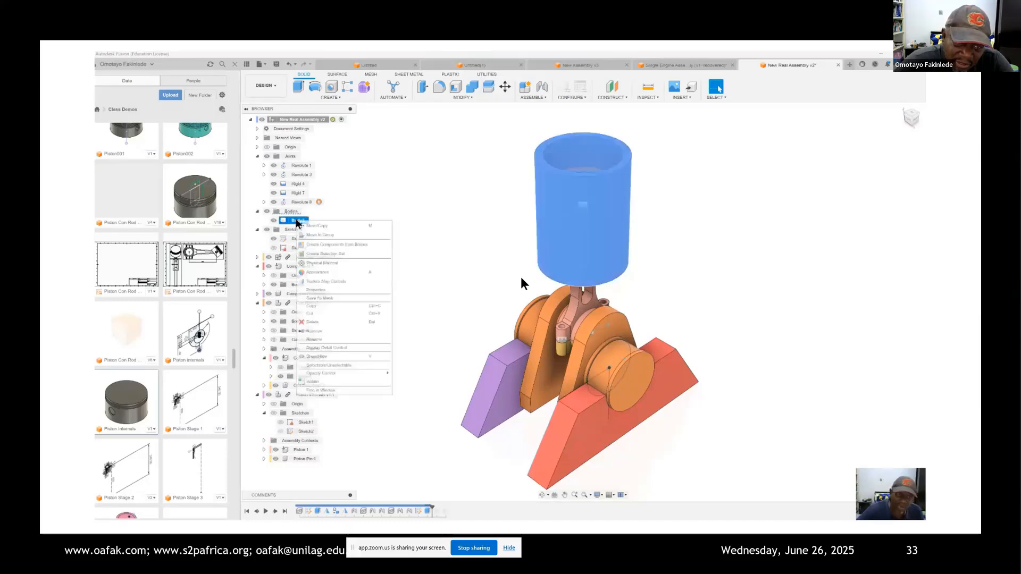
{"action": "left_click", "coordinate": [338, 247]}
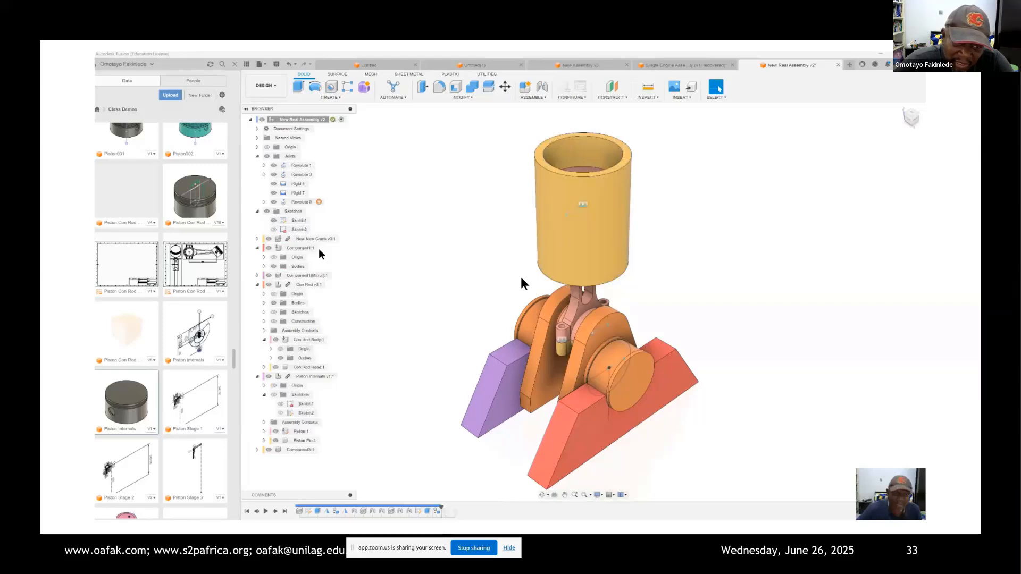
{"action": "double_click", "coordinate": [299, 449]}
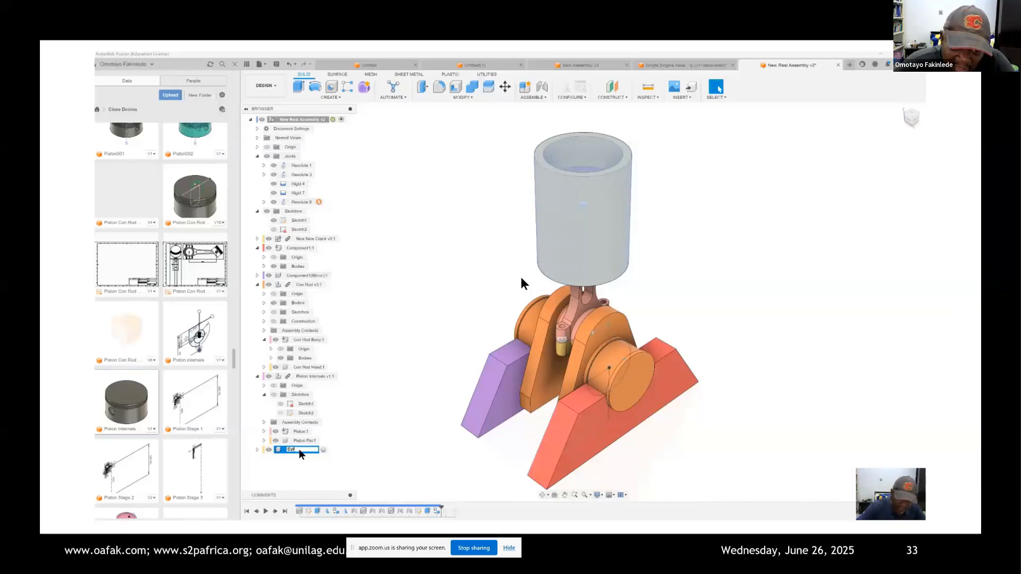
{"action": "type", "text": "Cyl"}
{"action": "key", "text": "Return"}
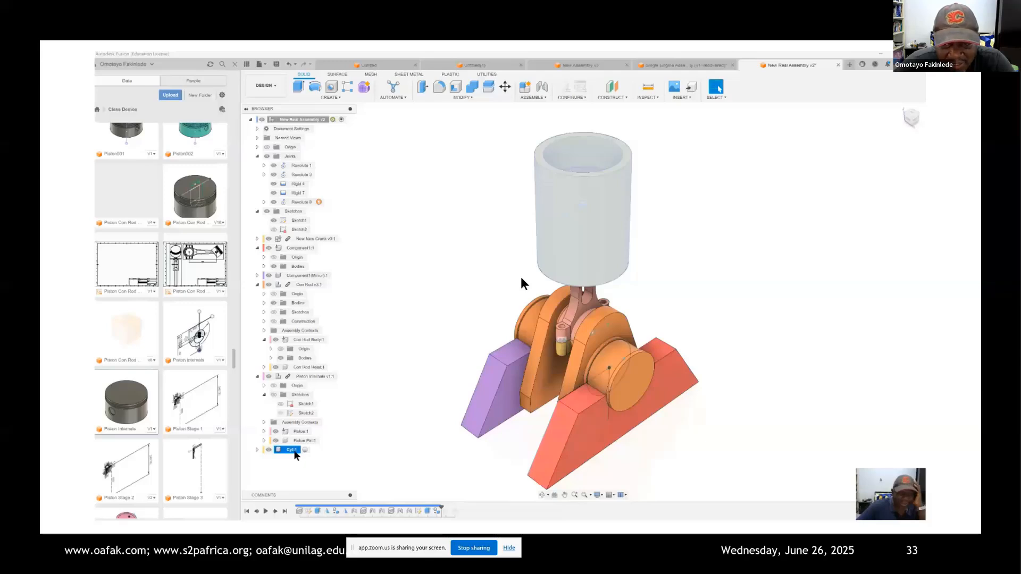
Step: Set the Cyl component's opacity to 40% and clear the selection
{"action": "right_click", "coordinate": [294, 450]}
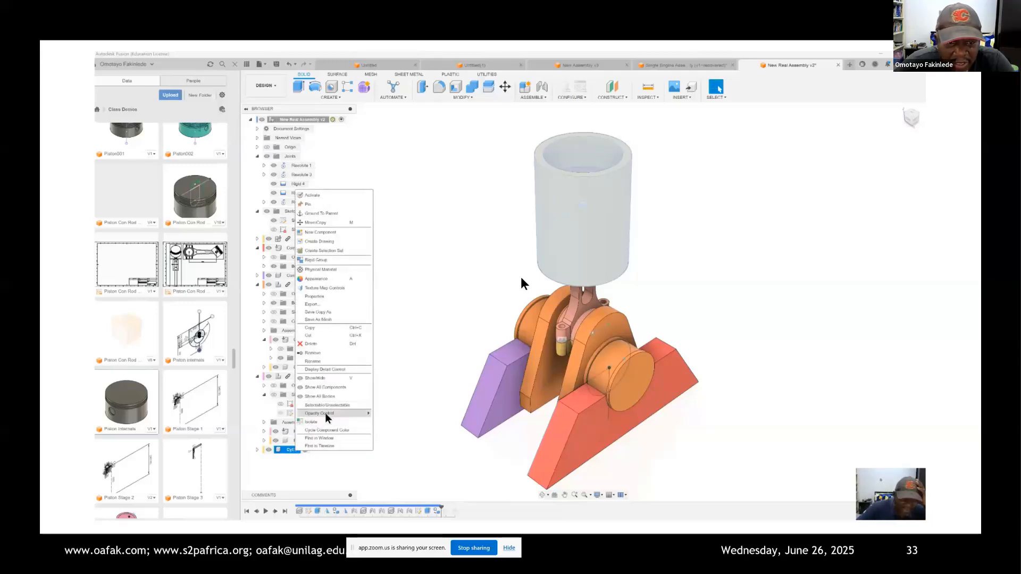
{"action": "mouse_move", "coordinate": [326, 414]}
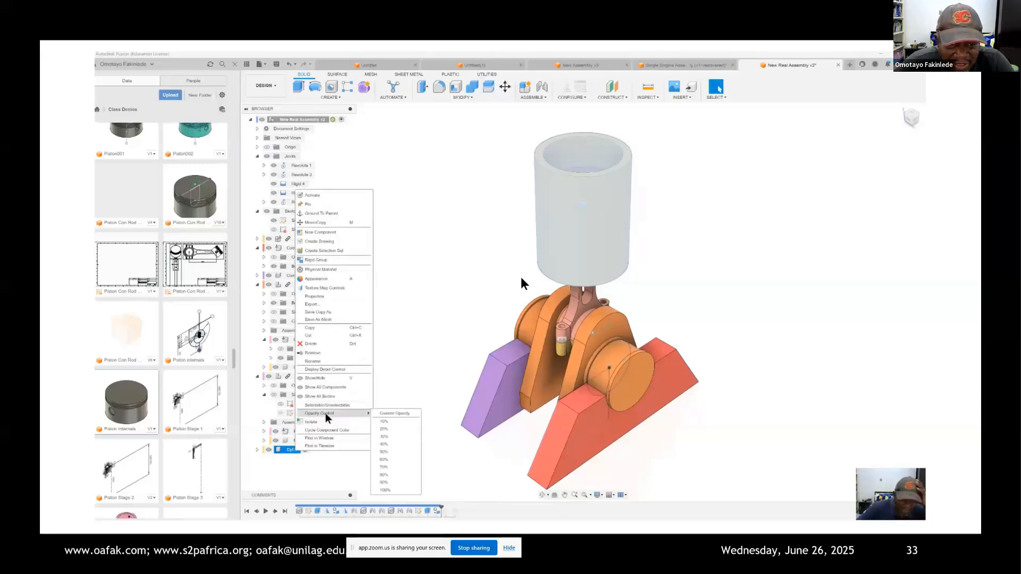
{"action": "left_click", "coordinate": [386, 444]}
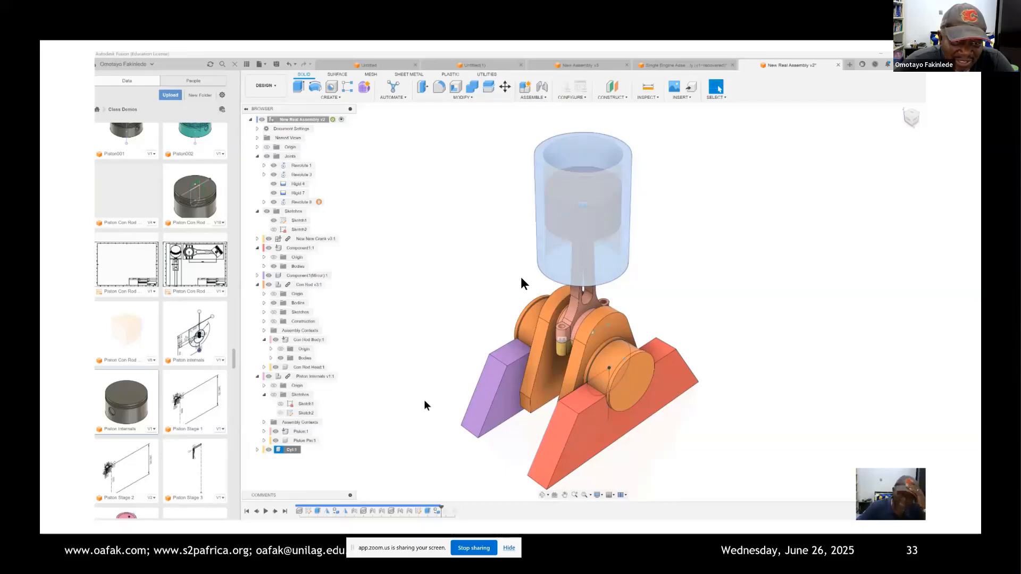
{"action": "left_click", "coordinate": [433, 389]}
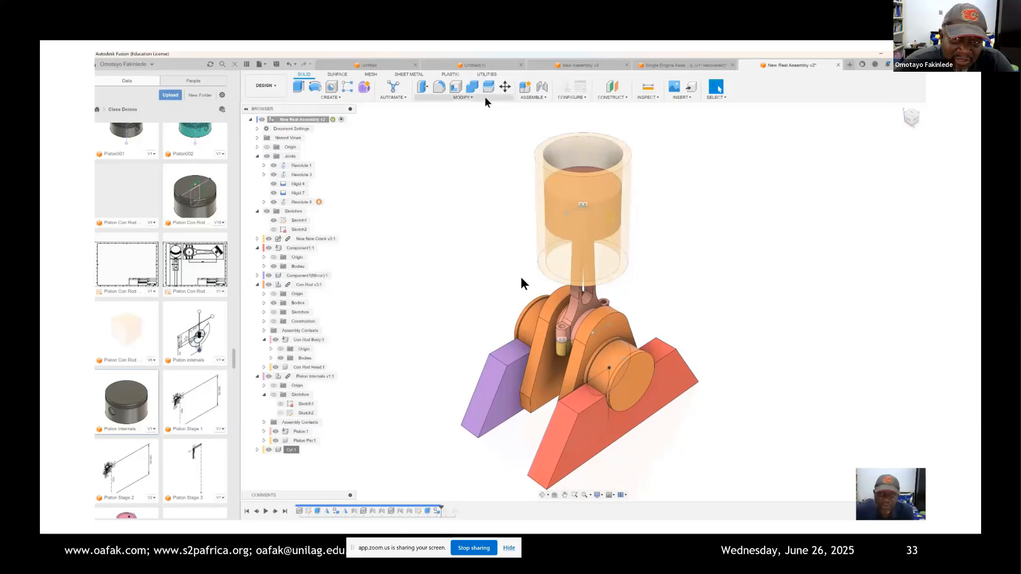
Step: Joint the Cyl component to the centre of the piston's top face with a Slider motion along the Z axis
{"action": "left_click", "coordinate": [531, 97]}
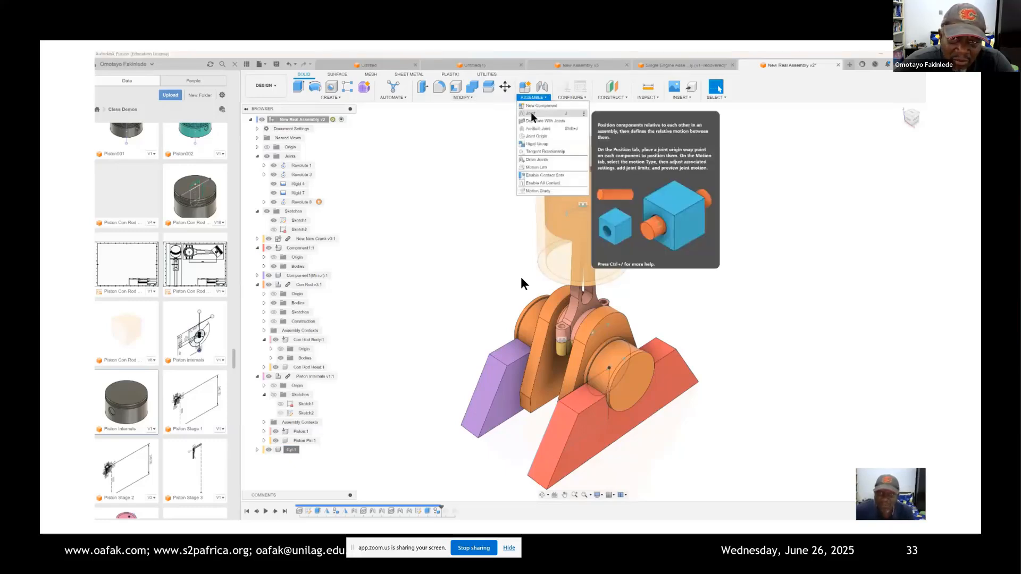
{"action": "left_click", "coordinate": [530, 113]}
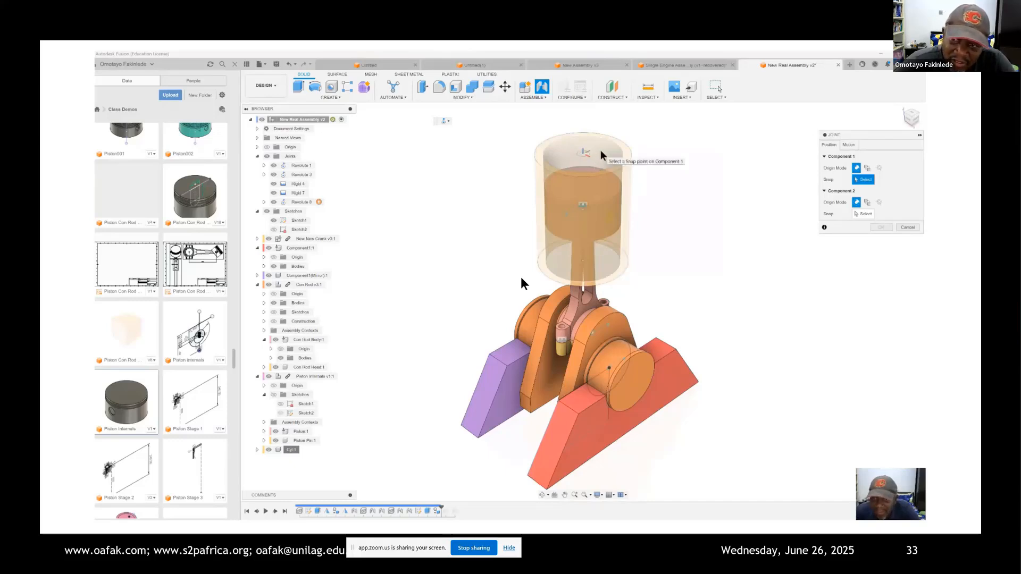
{"action": "left_click", "coordinate": [581, 209]}
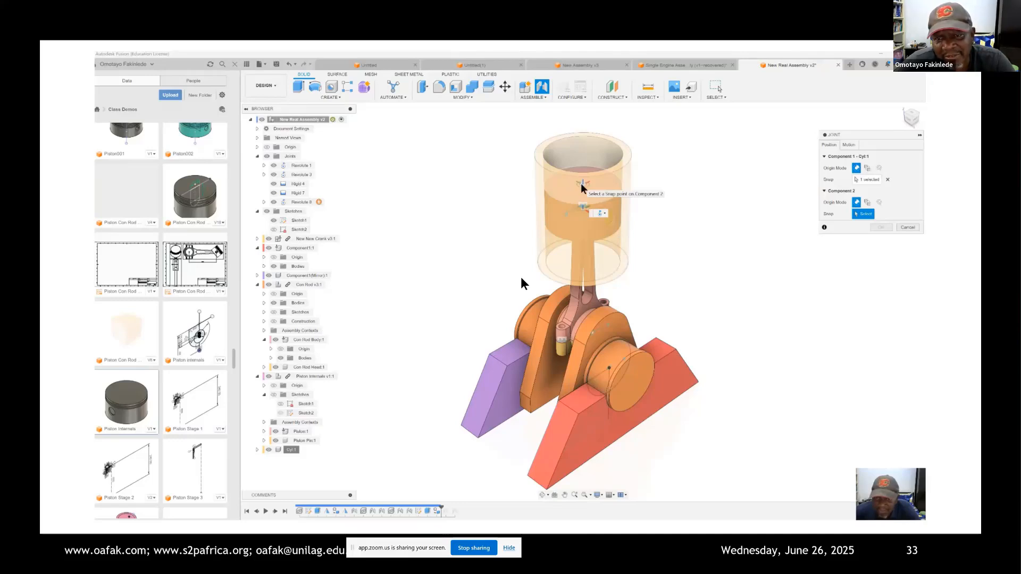
{"action": "left_click", "coordinate": [580, 183]}
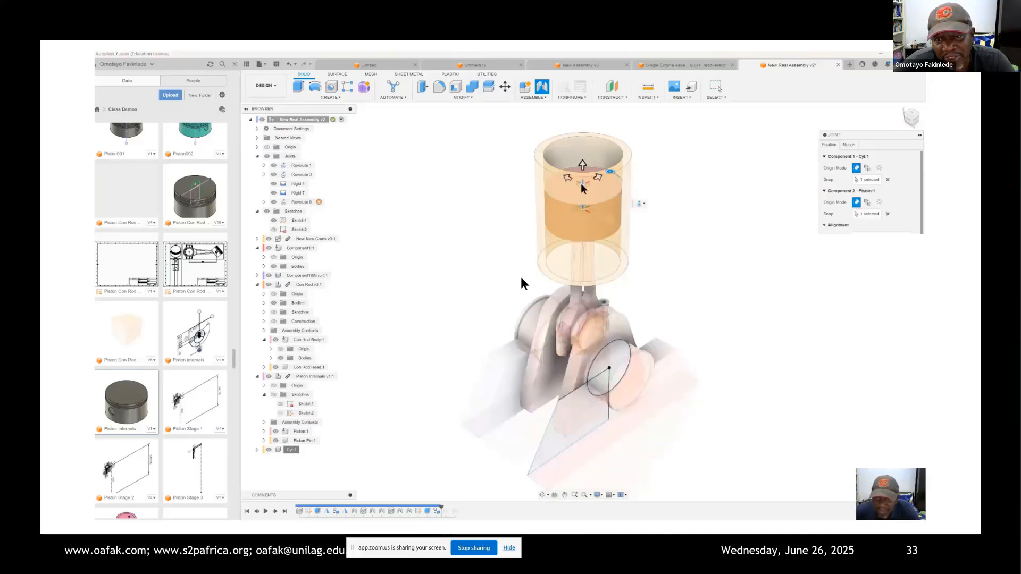
{"action": "left_click", "coordinate": [850, 146]}
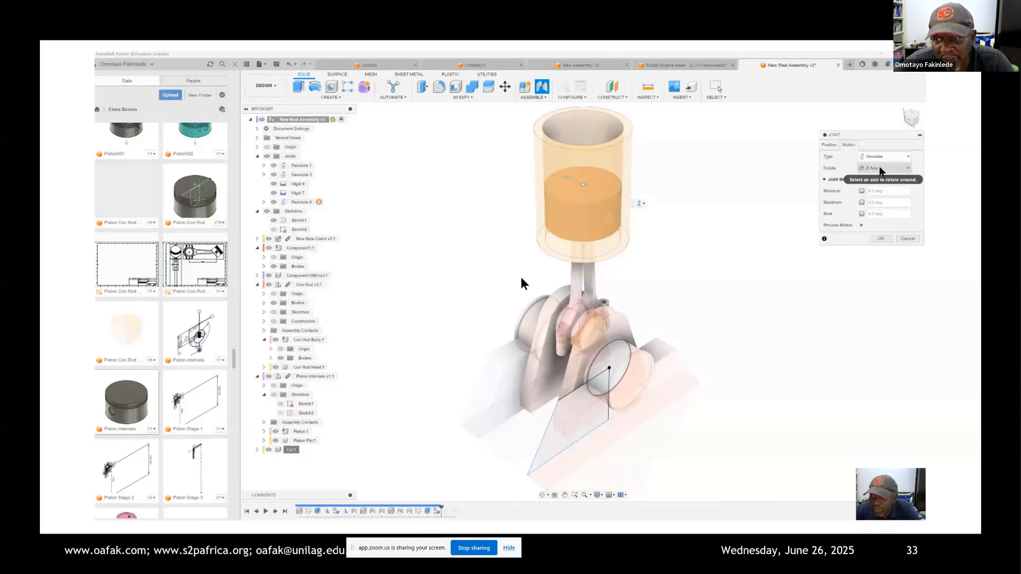
{"action": "left_click", "coordinate": [907, 156]}
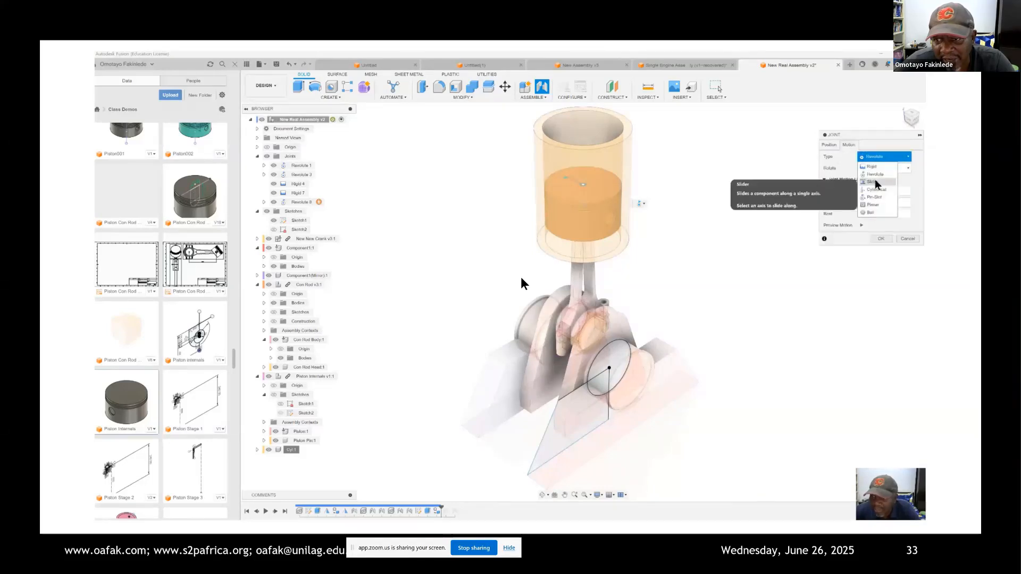
{"action": "left_click", "coordinate": [875, 181]}
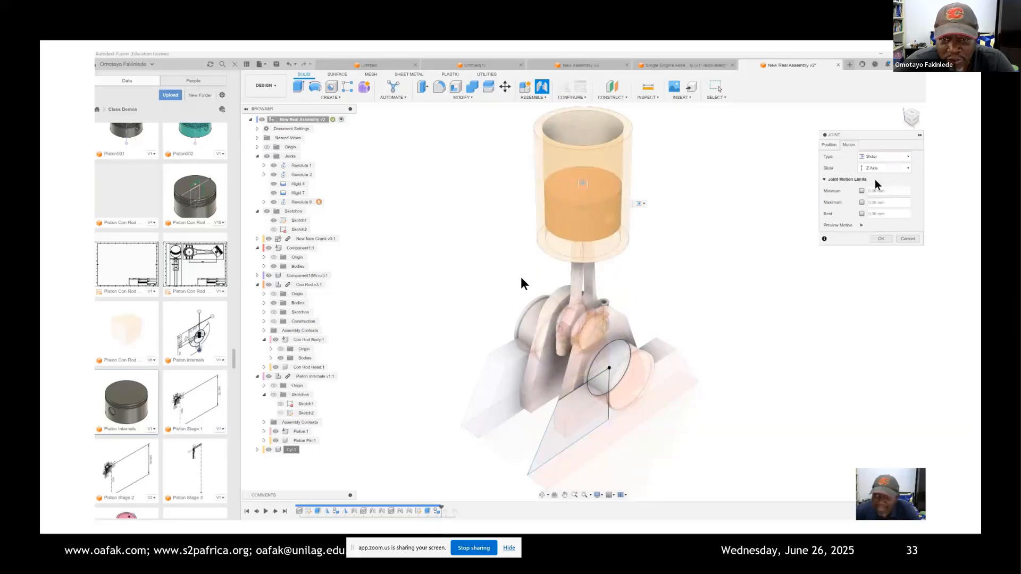
{"action": "left_click", "coordinate": [881, 240]}
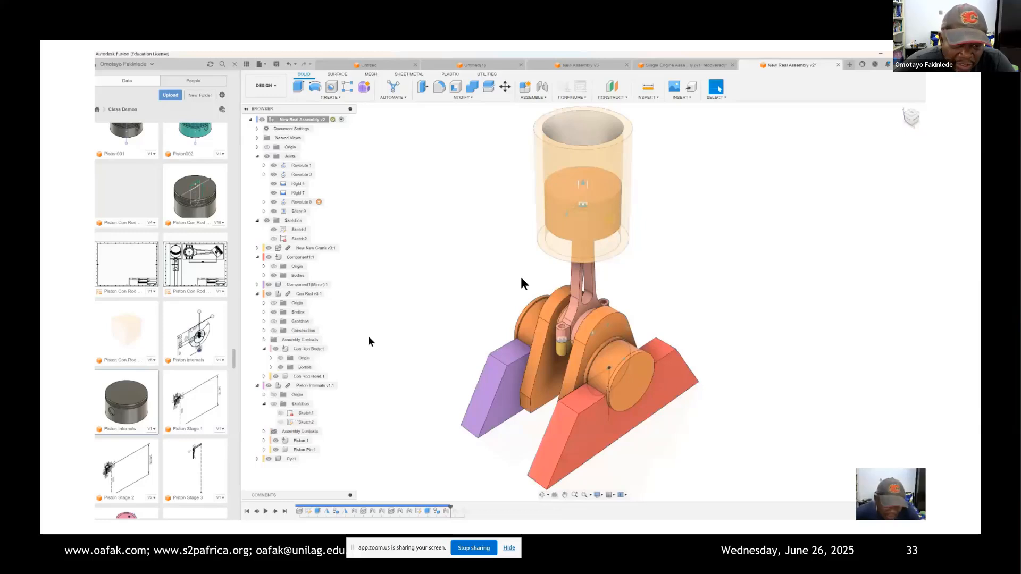
Step: Ground the Cyl component to its parent despite its existing assembly relationships
{"action": "right_click", "coordinate": [276, 458]}
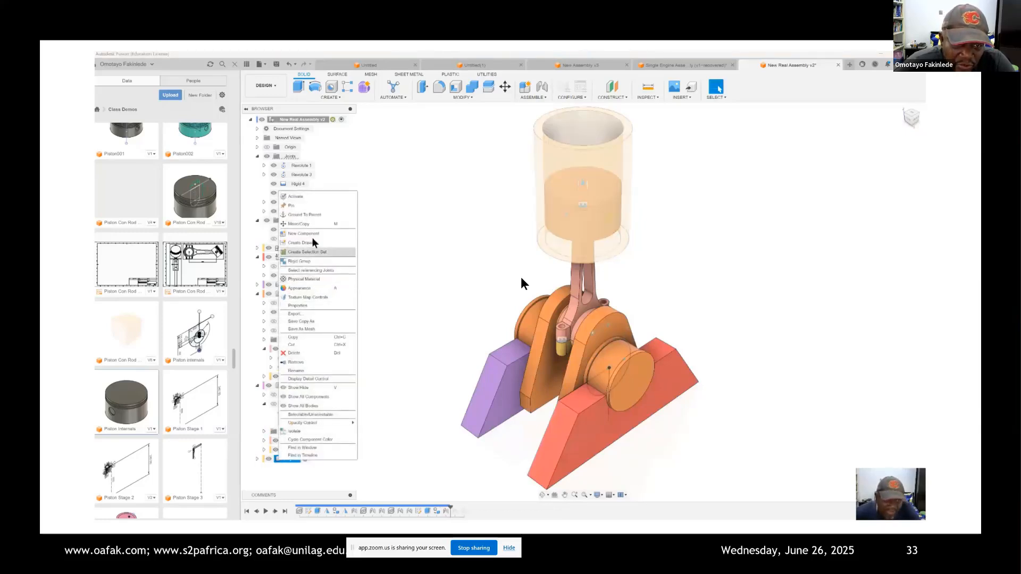
{"action": "left_click", "coordinate": [307, 215]}
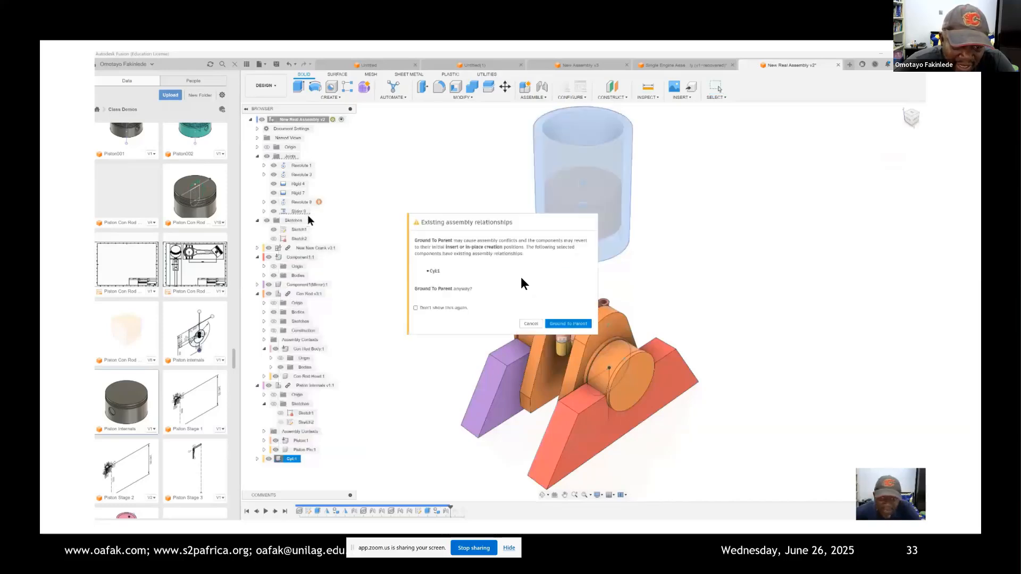
{"action": "left_click", "coordinate": [561, 322]}
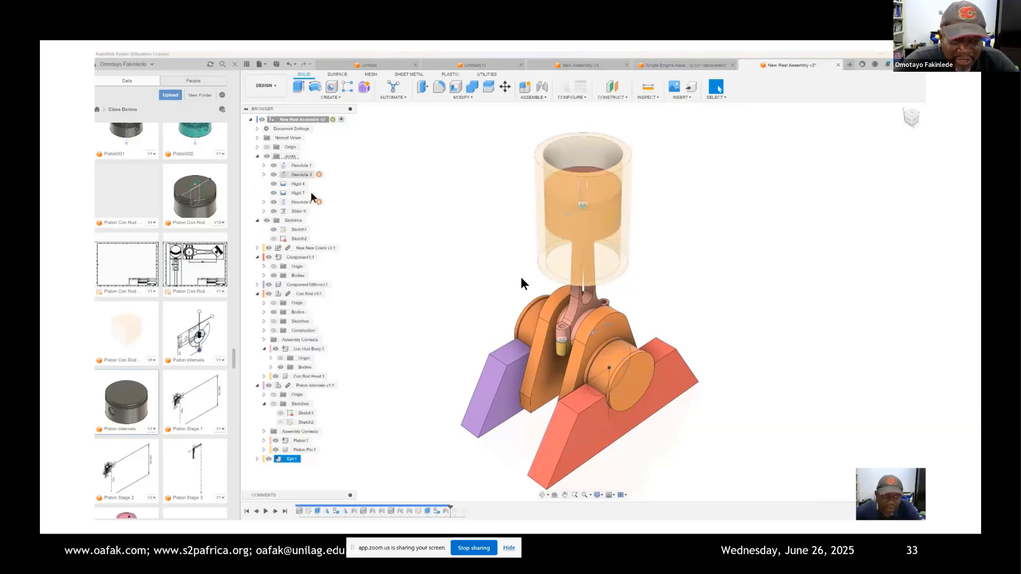
{"action": "right_click", "coordinate": [298, 211]}
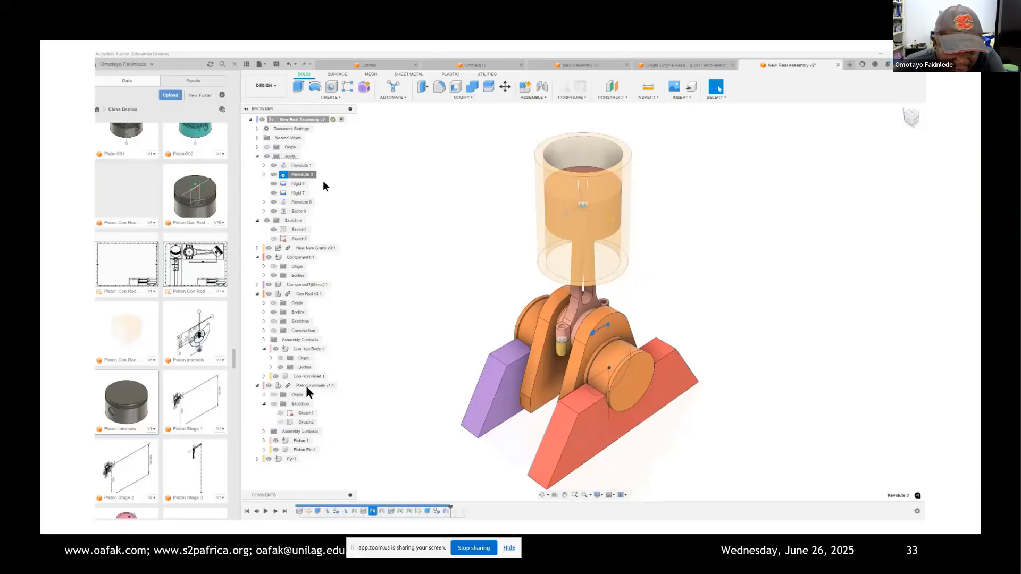
{"action": "mouse_move", "coordinate": [156, 525]}
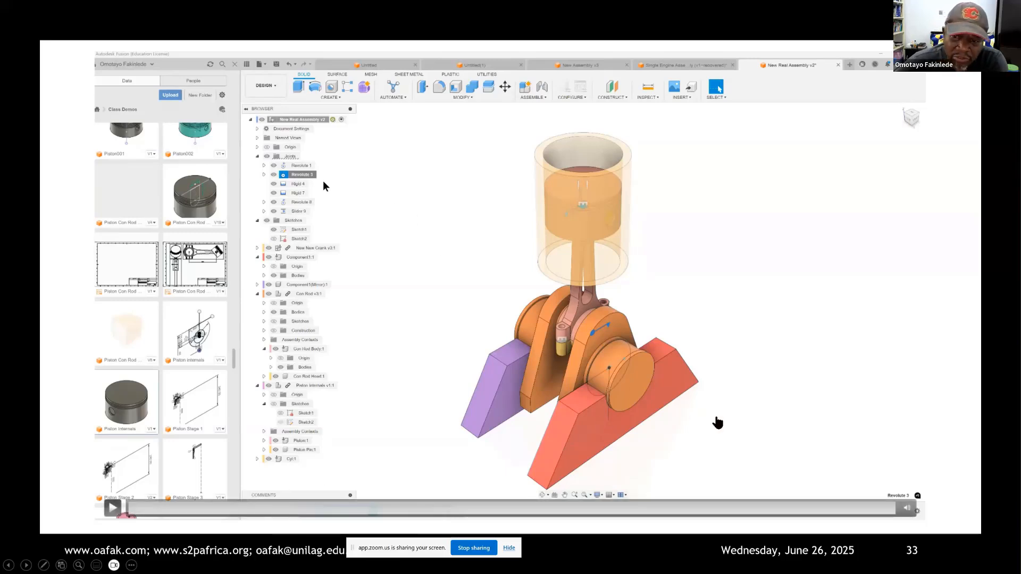
{"action": "key", "text": "space"}
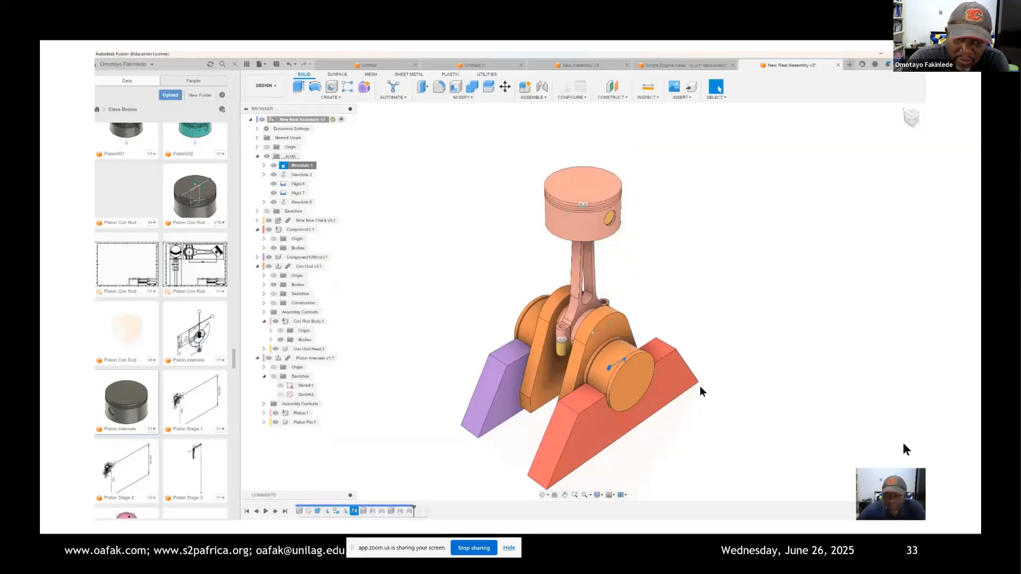
{"action": "key", "text": "Right"}
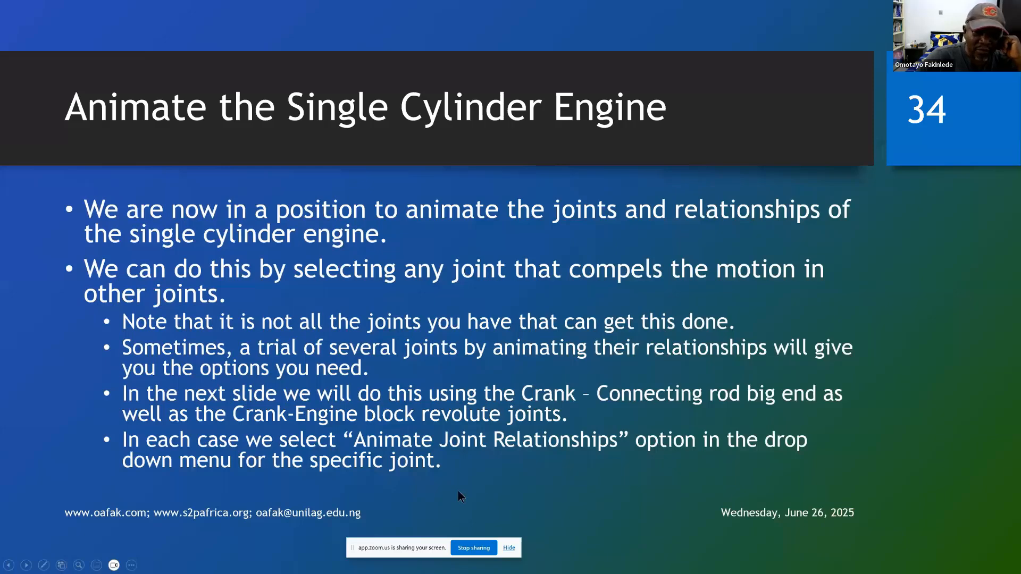
{"action": "left_click", "coordinate": [718, 439]}
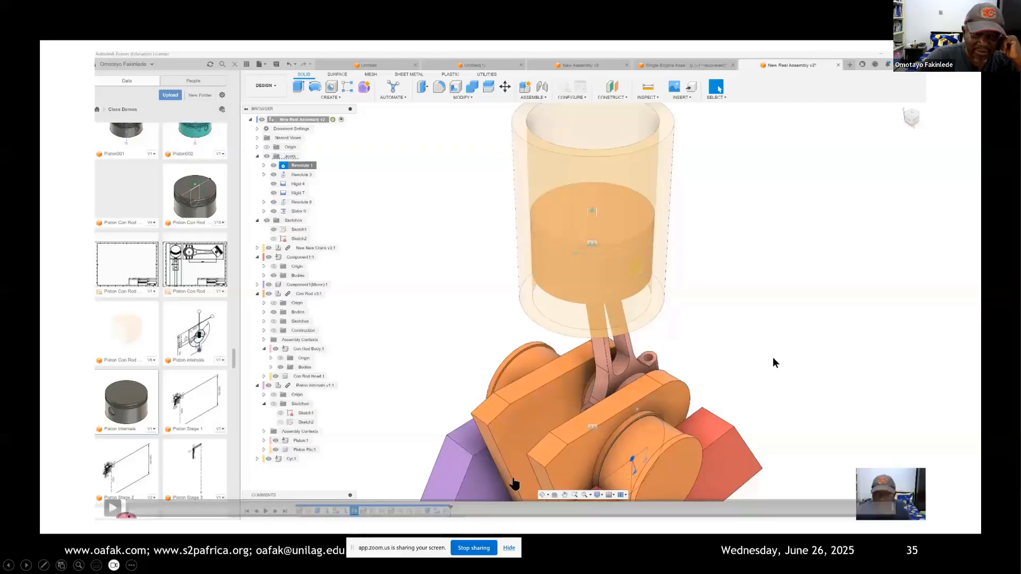
Step: Animate the joint relationships of the second revolute joint to view the engine's motion
{"action": "left_click", "coordinate": [113, 509]}
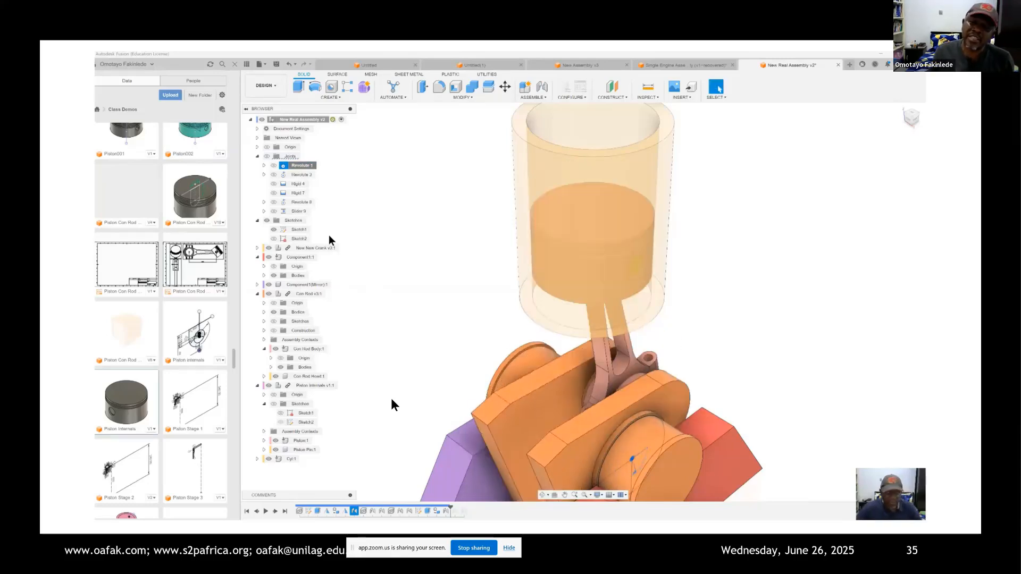
{"action": "right_click", "coordinate": [300, 176]}
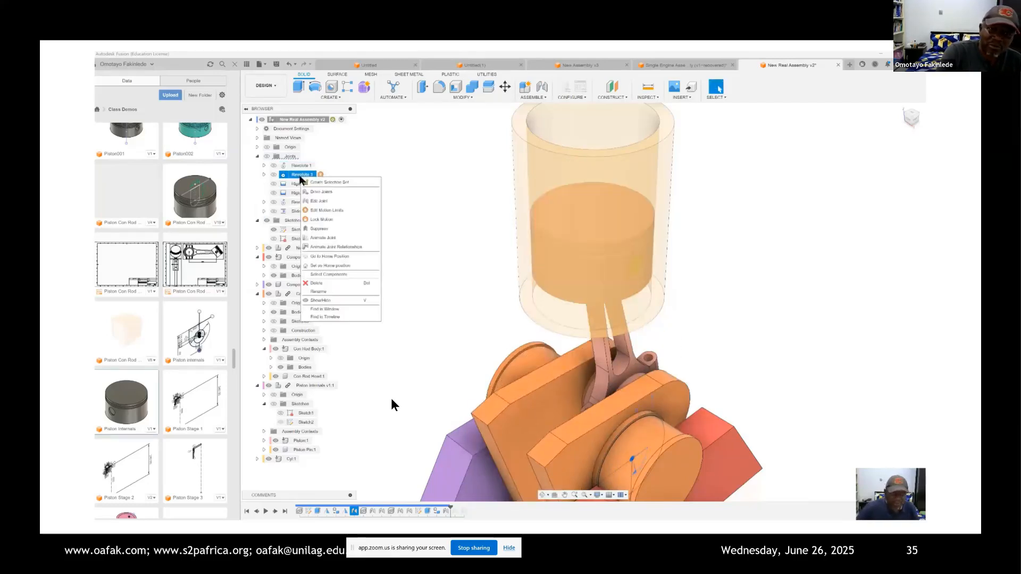
{"action": "left_click", "coordinate": [353, 247]}
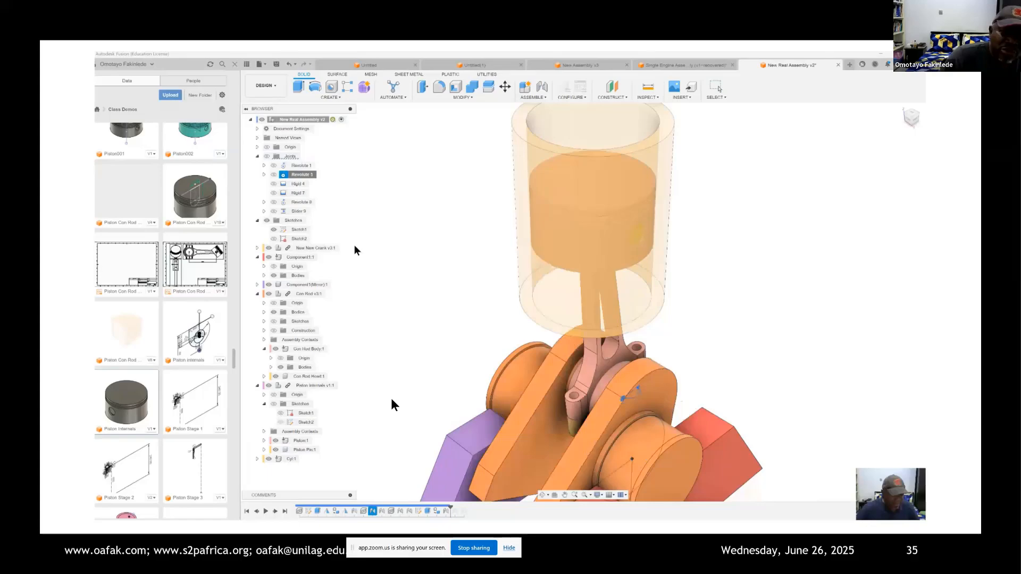
Step: Advance the presentation to the As-Built Joint slide and play its embedded demonstration video
{"action": "key", "text": "Right"}
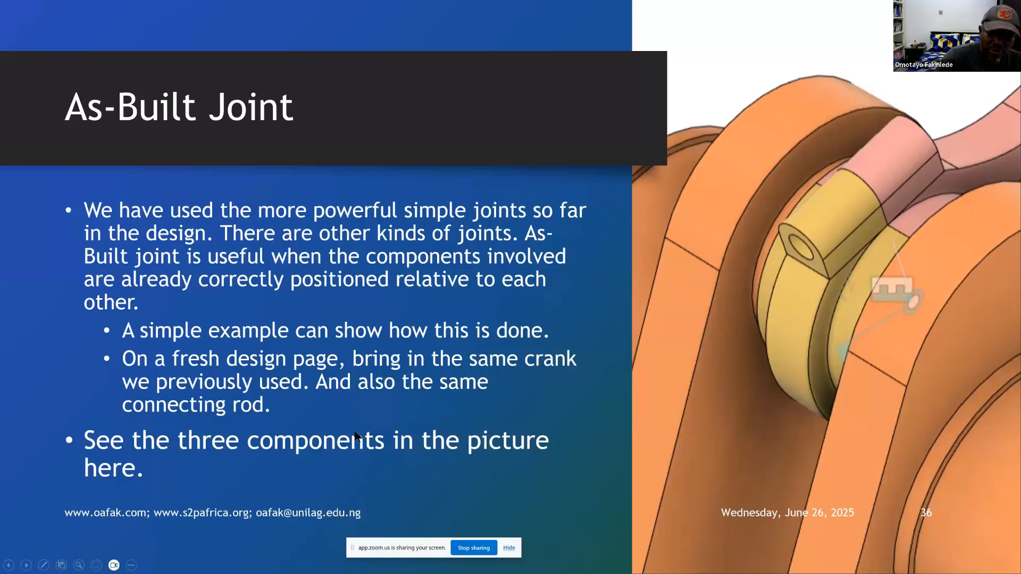
{"action": "key", "text": "alt+Tab"}
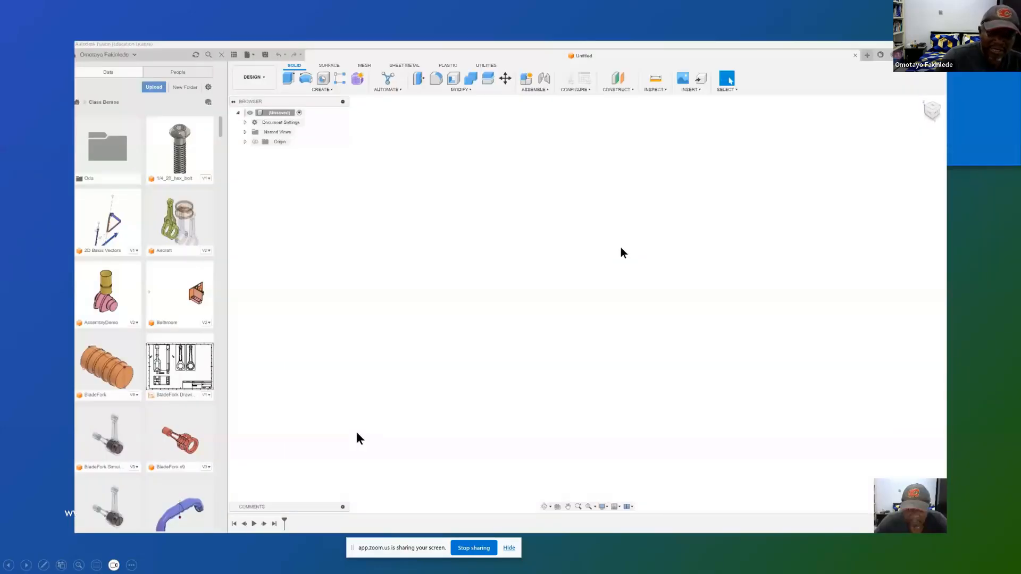
{"action": "mouse_move", "coordinate": [93, 523]}
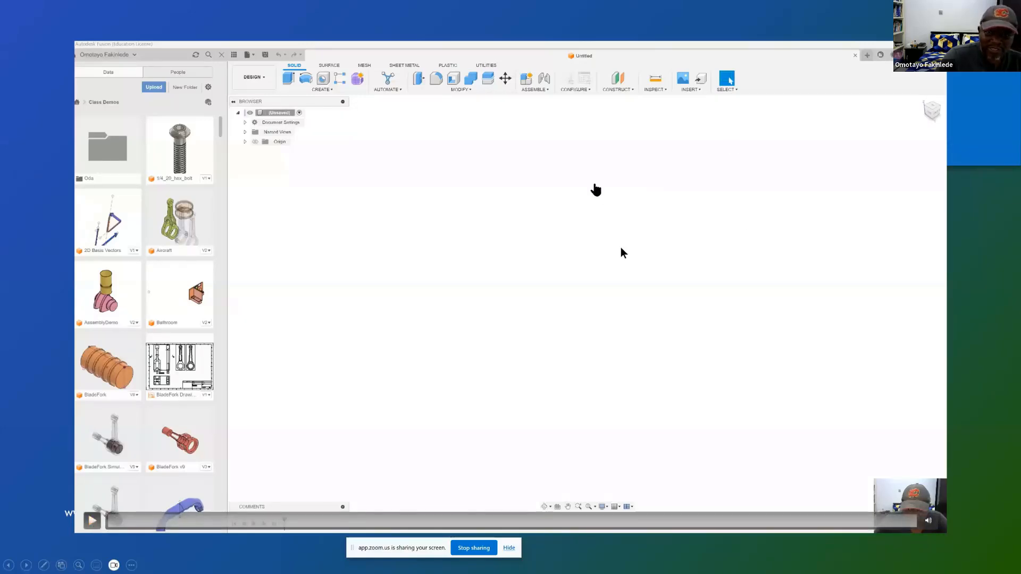
{"action": "left_click", "coordinate": [90, 522]}
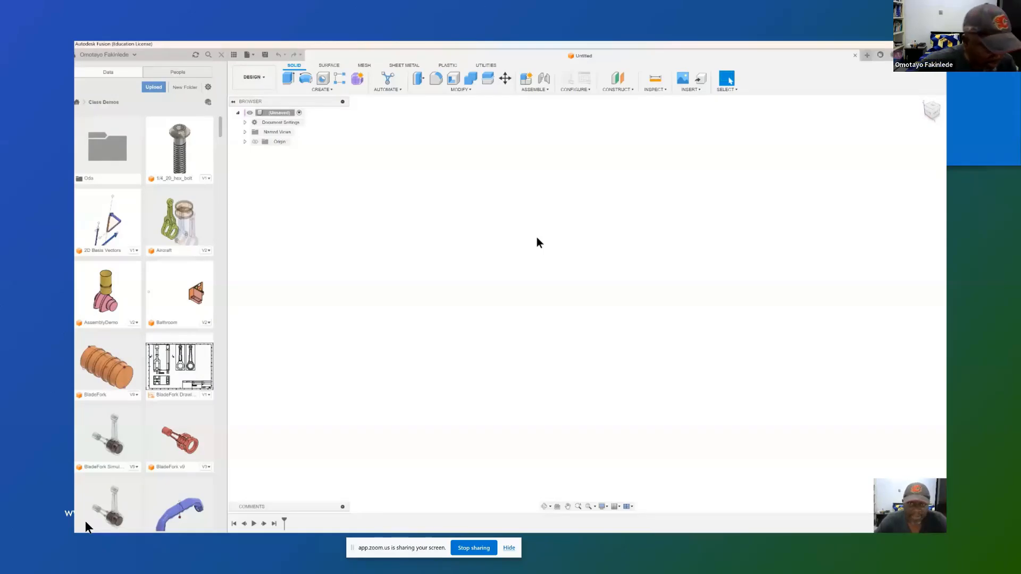
{"action": "key", "text": "super"}
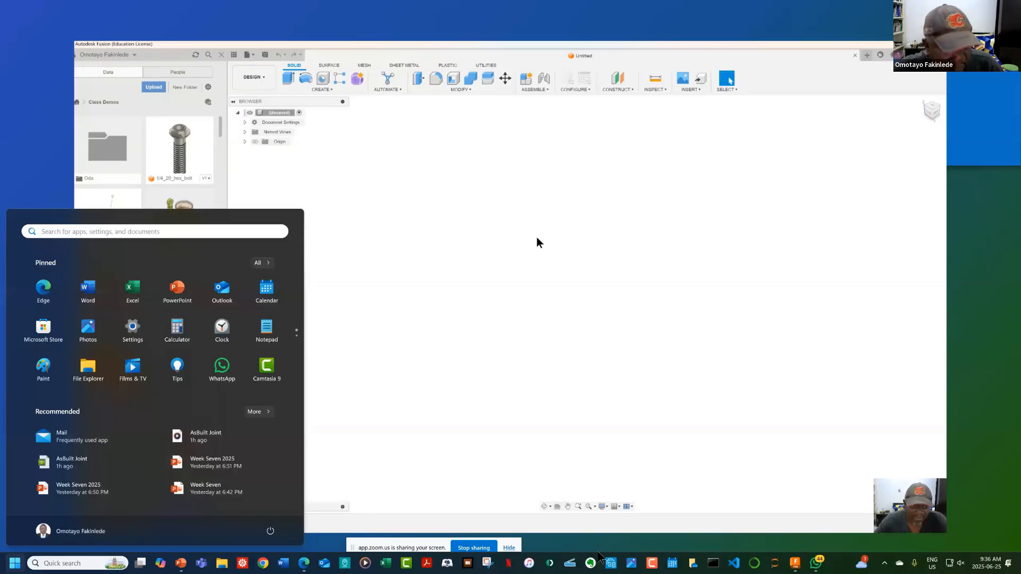
{"action": "left_click", "coordinate": [406, 313]}
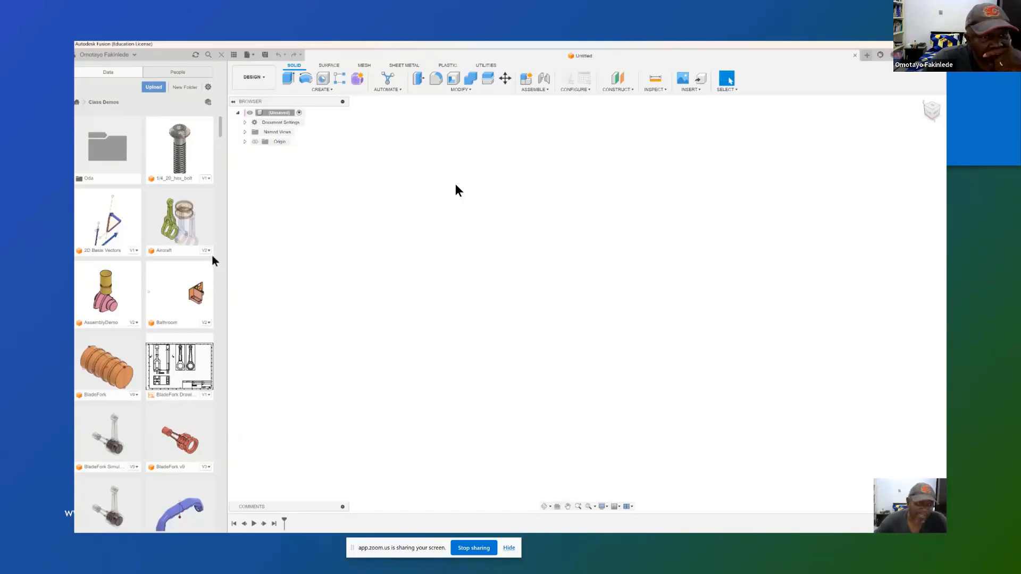
Step: Insert the New New Crank design from the Class Demos project into the empty design at its default position
{"action": "scroll", "coordinate": [178, 270], "scroll_direction": "down", "scroll_amount": 10}
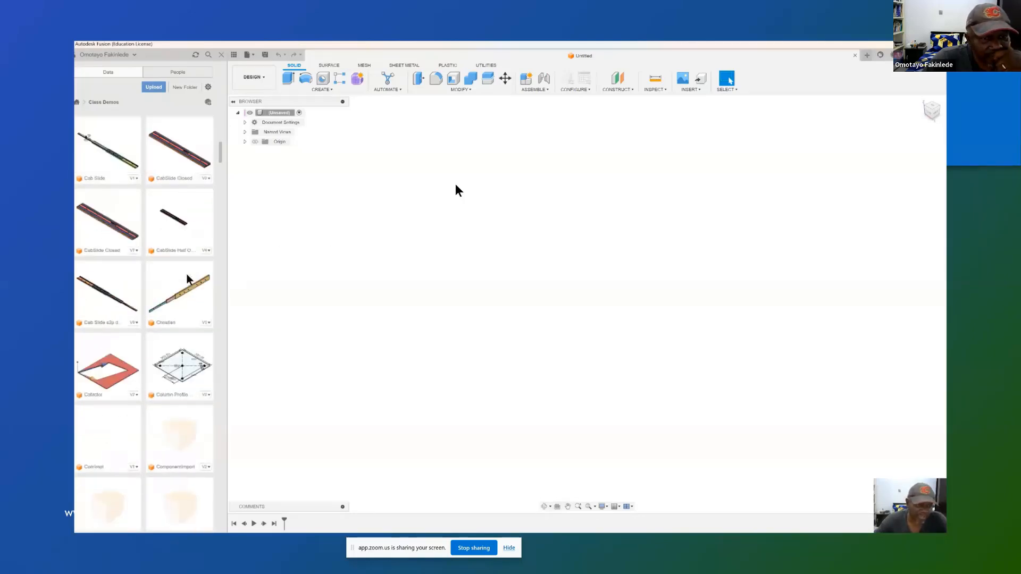
{"action": "scroll", "coordinate": [187, 279], "scroll_direction": "down", "scroll_amount": 10}
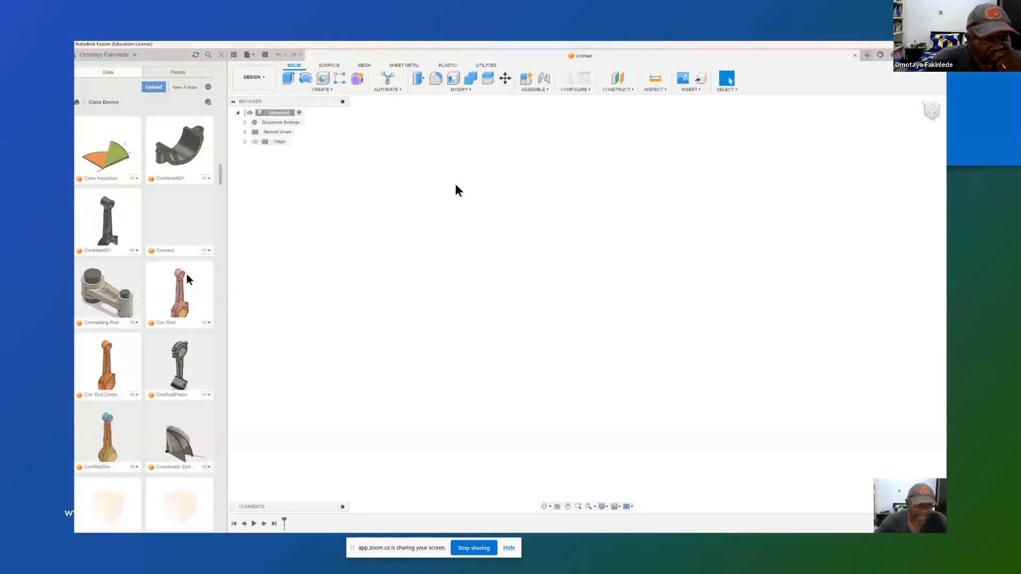
{"action": "scroll", "coordinate": [187, 279], "scroll_direction": "down", "scroll_amount": 8}
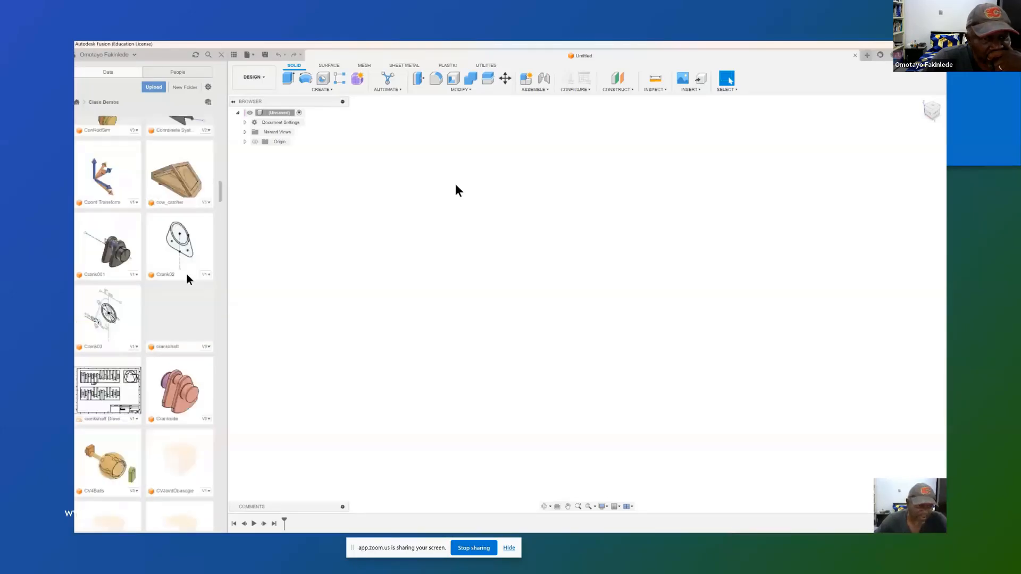
{"action": "scroll", "coordinate": [189, 280], "scroll_direction": "down", "scroll_amount": 1}
{"action": "scroll", "coordinate": [189, 279], "scroll_direction": "down", "scroll_amount": 5}
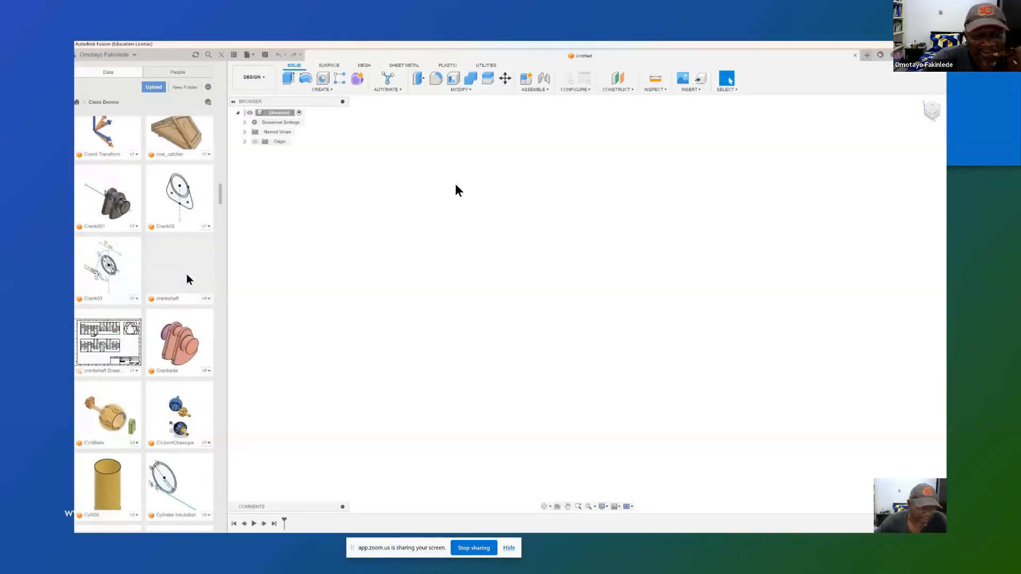
{"action": "scroll", "coordinate": [193, 276], "scroll_direction": "up", "scroll_amount": 4}
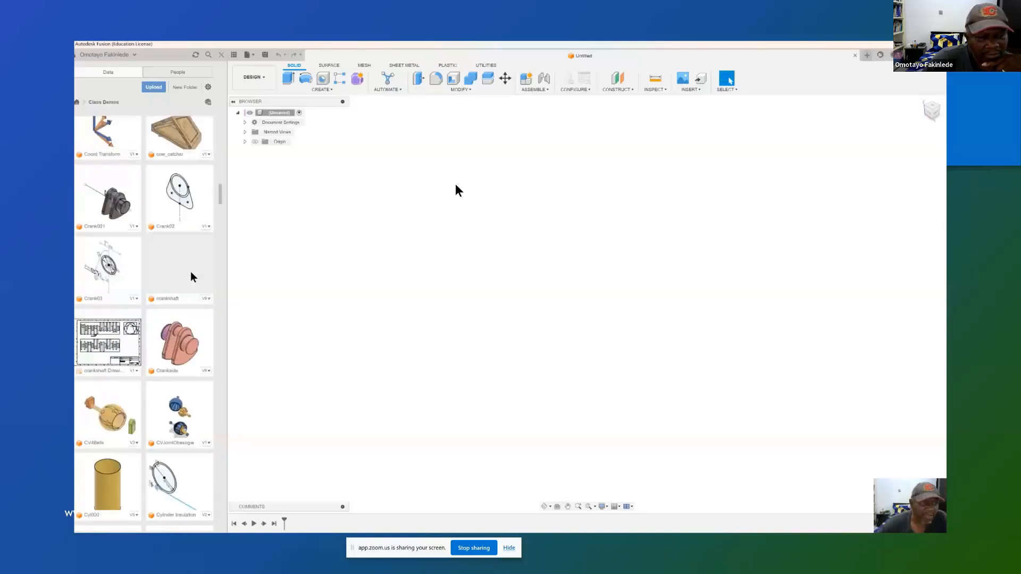
{"action": "scroll", "coordinate": [193, 277], "scroll_direction": "down", "scroll_amount": 11}
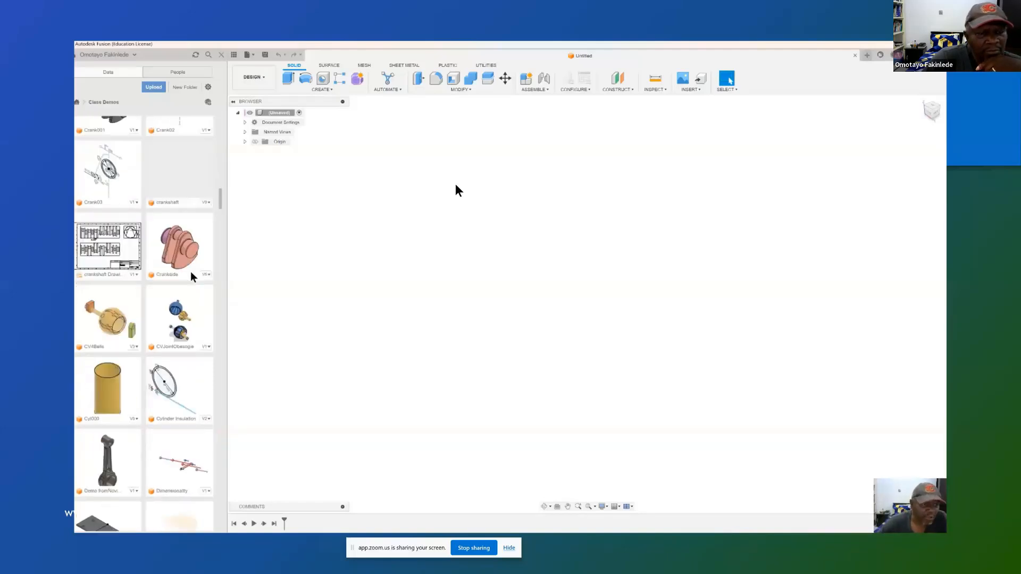
{"action": "scroll", "coordinate": [192, 277], "scroll_direction": "down", "scroll_amount": 10}
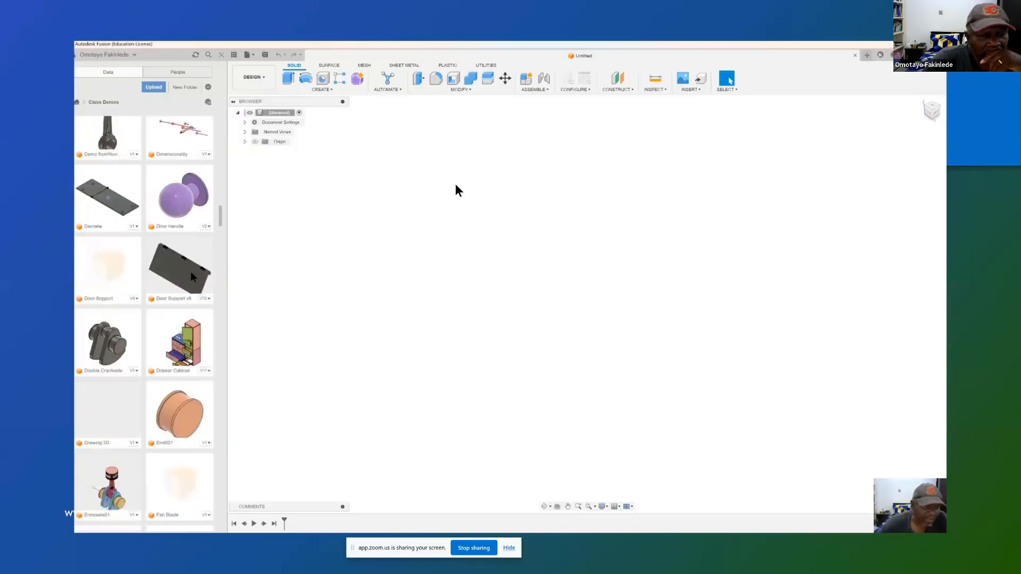
{"action": "scroll", "coordinate": [193, 277], "scroll_direction": "down", "scroll_amount": 20}
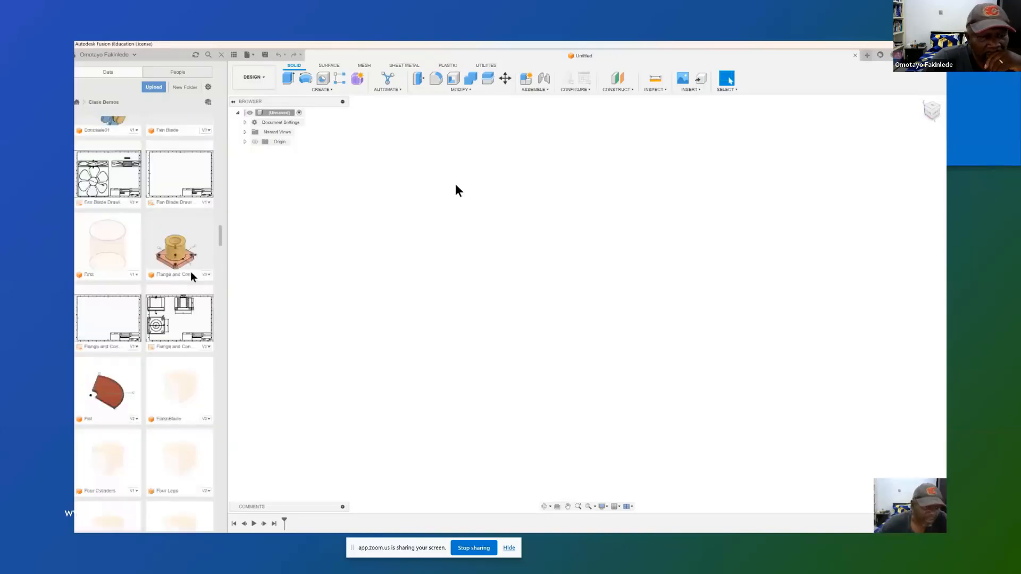
{"action": "scroll", "coordinate": [192, 277], "scroll_direction": "down", "scroll_amount": 14}
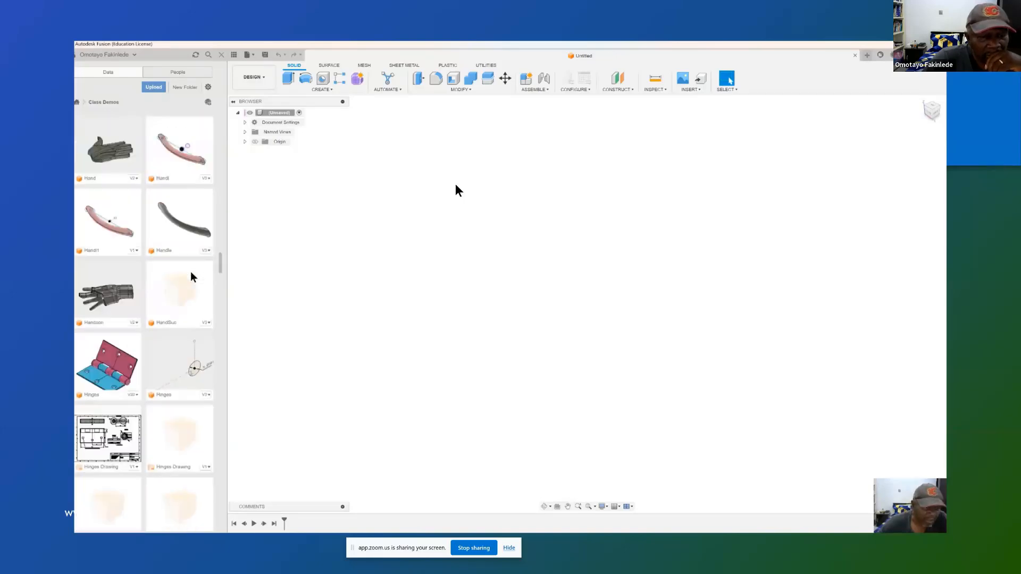
{"action": "scroll", "coordinate": [192, 277], "scroll_direction": "down", "scroll_amount": 20}
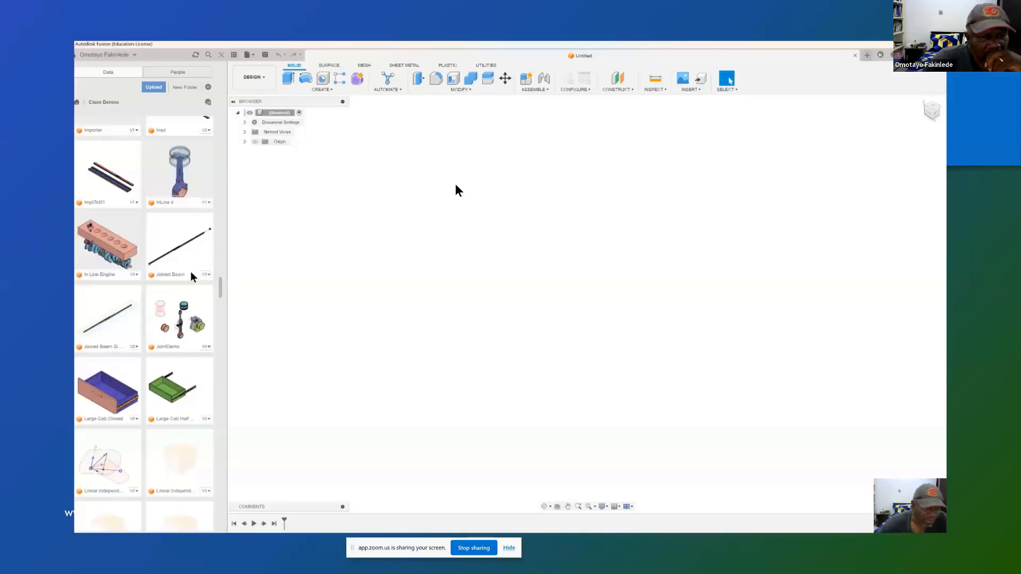
{"action": "scroll", "coordinate": [193, 277], "scroll_direction": "down", "scroll_amount": 13}
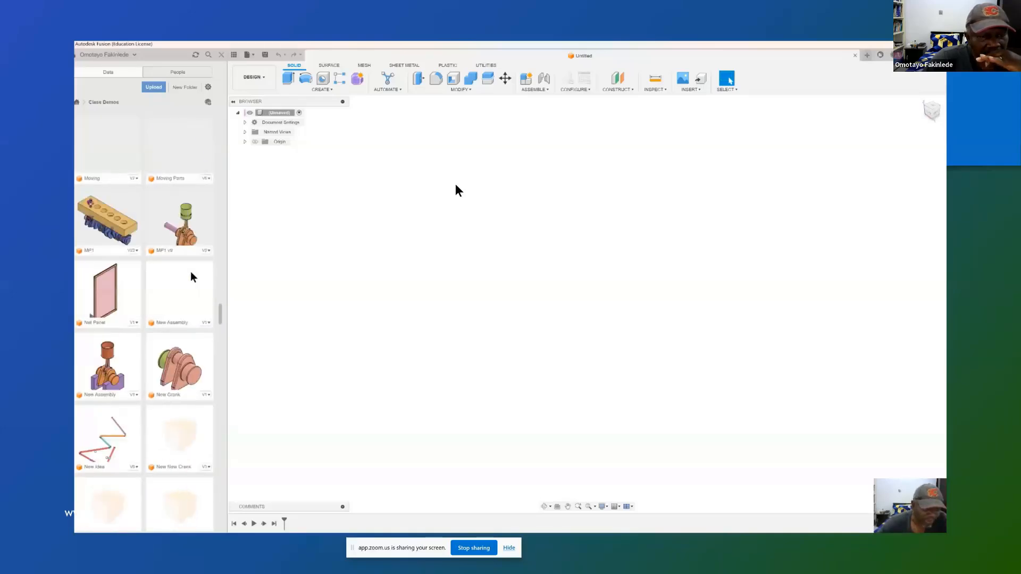
{"action": "scroll", "coordinate": [193, 277], "scroll_direction": "down", "scroll_amount": 2}
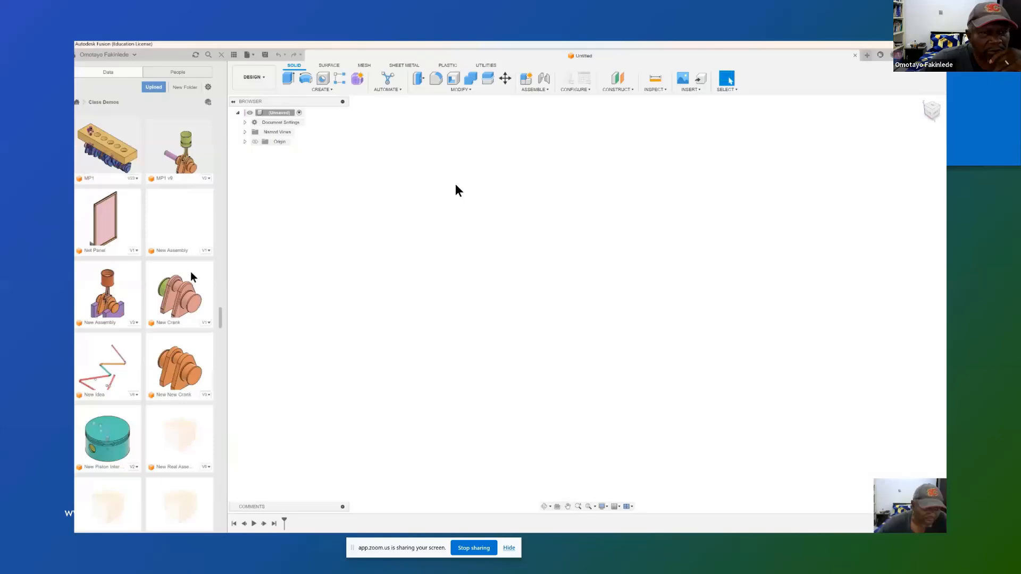
{"action": "right_click", "coordinate": [186, 345]}
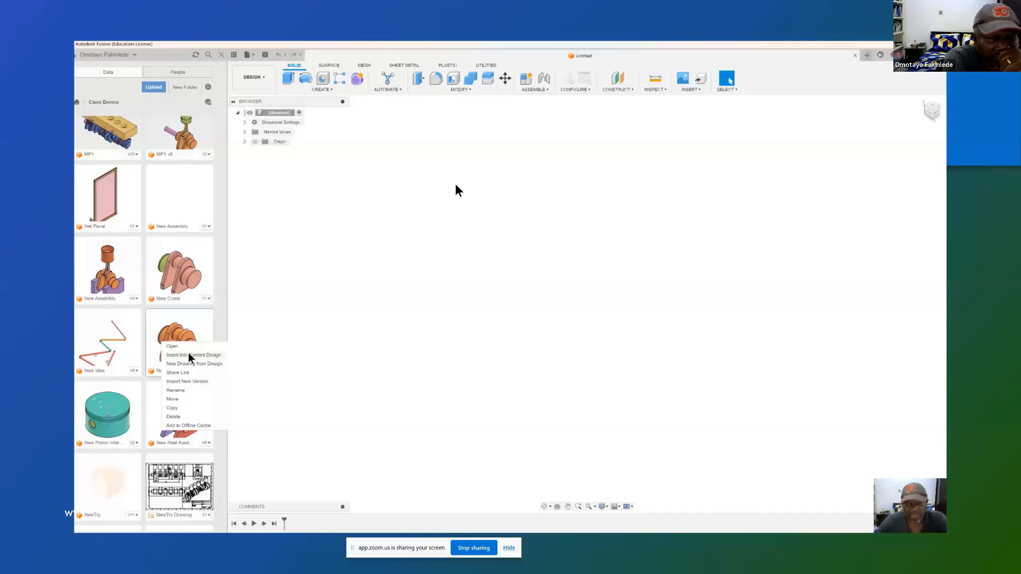
{"action": "left_click", "coordinate": [190, 356]}
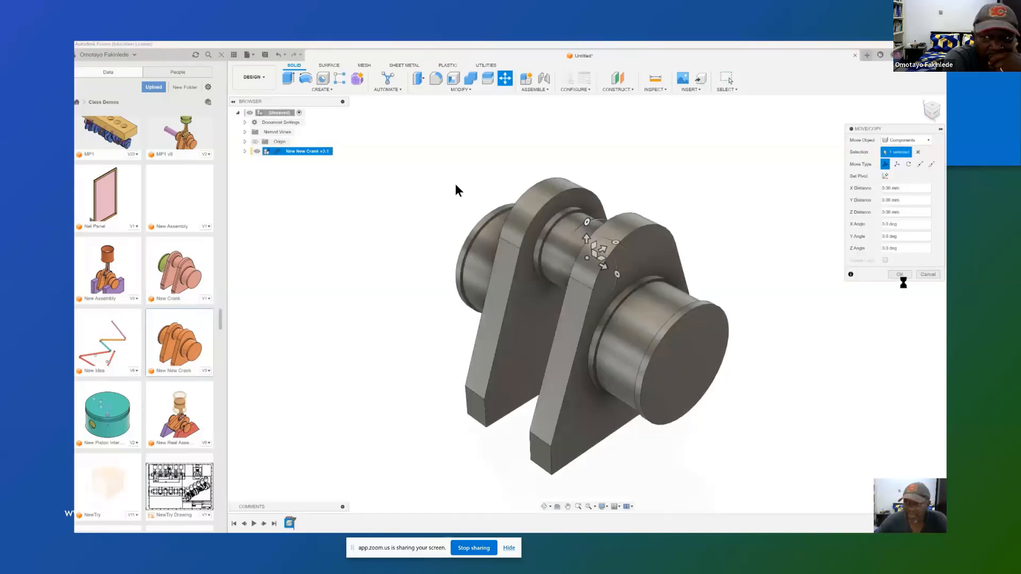
{"action": "left_click", "coordinate": [901, 275]}
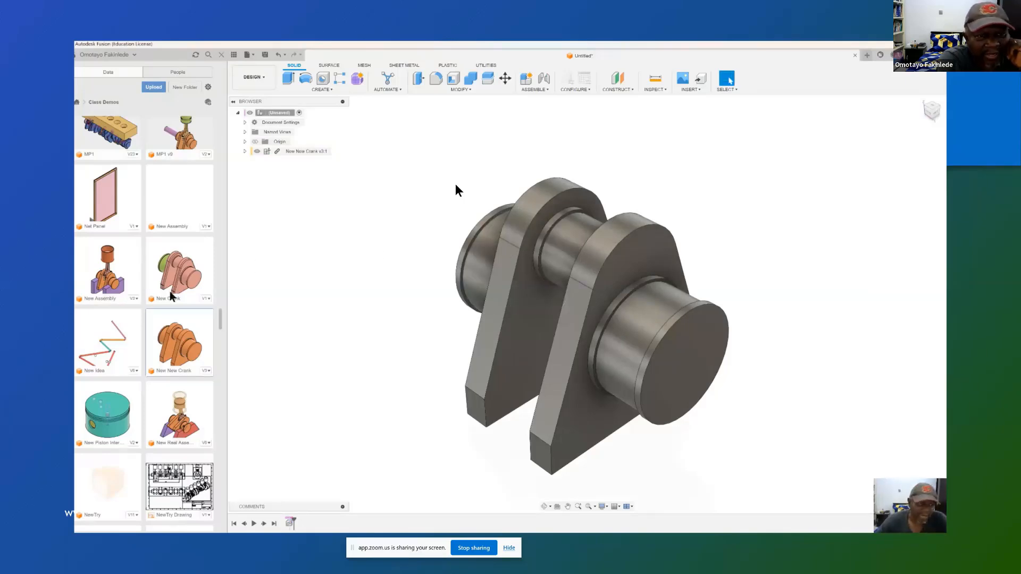
Step: Insert the Con Rod design from Class Demos into the current design, keeping its default position on the crank
{"action": "scroll", "coordinate": [173, 296], "scroll_direction": "up", "scroll_amount": 1}
{"action": "scroll", "coordinate": [173, 295], "scroll_direction": "up", "scroll_amount": 8}
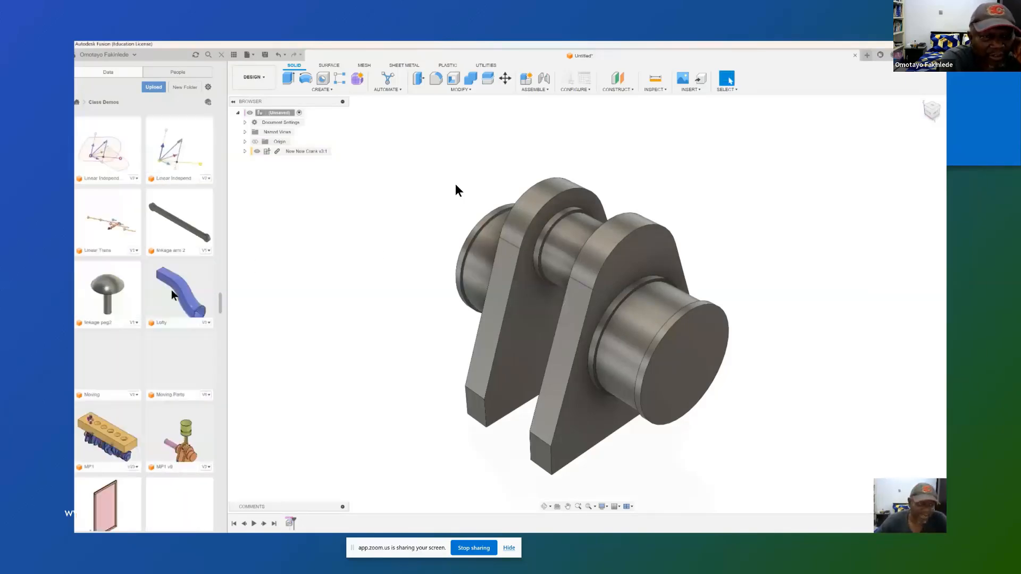
{"action": "scroll", "coordinate": [173, 295], "scroll_direction": "up", "scroll_amount": 10}
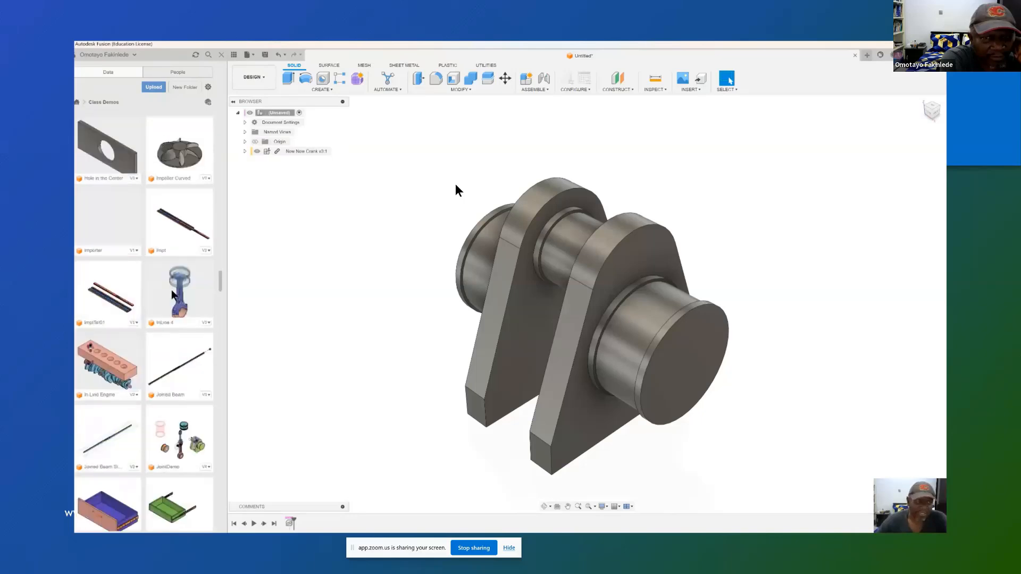
{"action": "scroll", "coordinate": [172, 295], "scroll_direction": "up", "scroll_amount": 10}
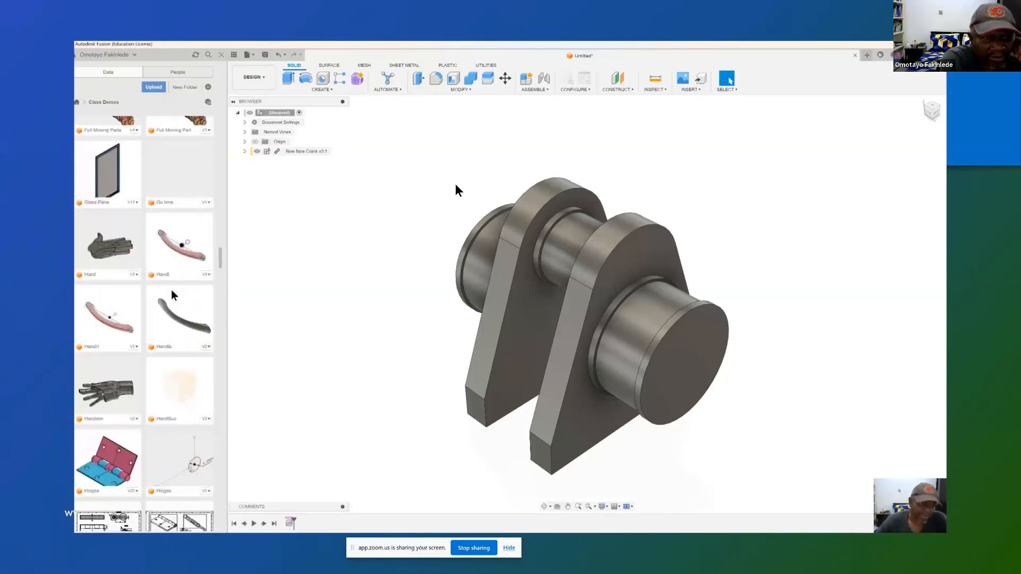
{"action": "scroll", "coordinate": [173, 295], "scroll_direction": "up", "scroll_amount": 10}
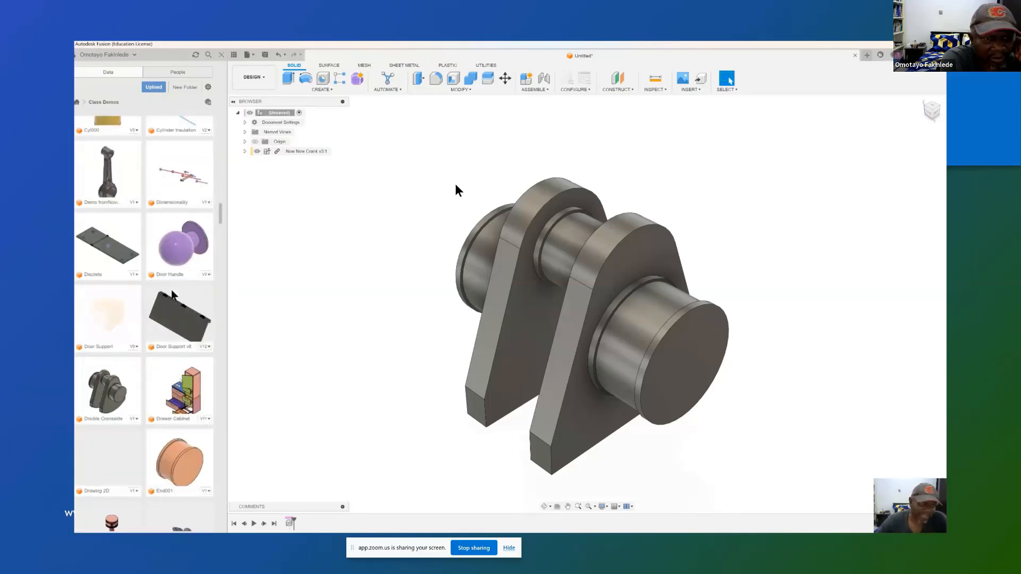
{"action": "scroll", "coordinate": [173, 295], "scroll_direction": "up", "scroll_amount": 10}
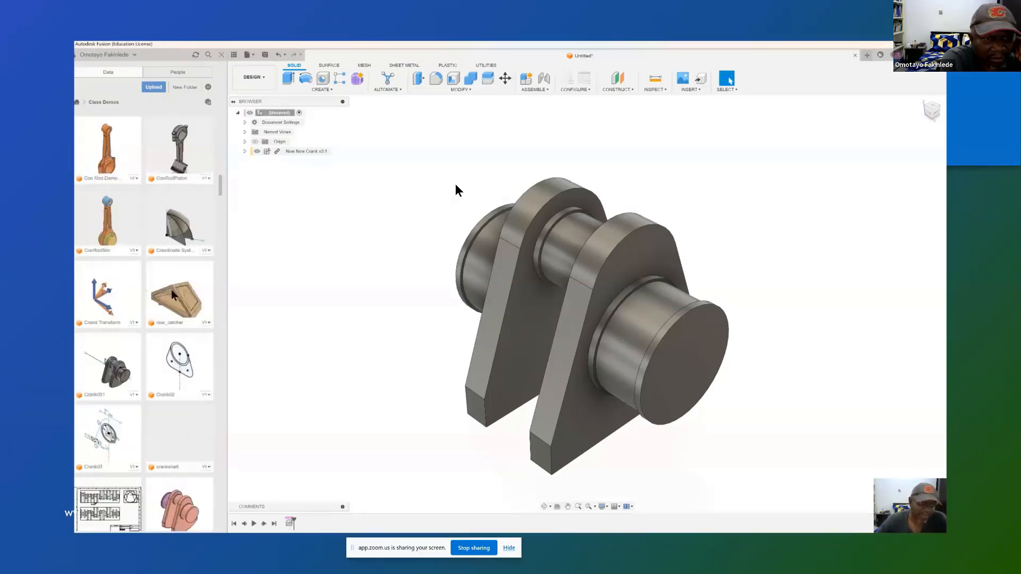
{"action": "scroll", "coordinate": [173, 295], "scroll_direction": "up", "scroll_amount": 5}
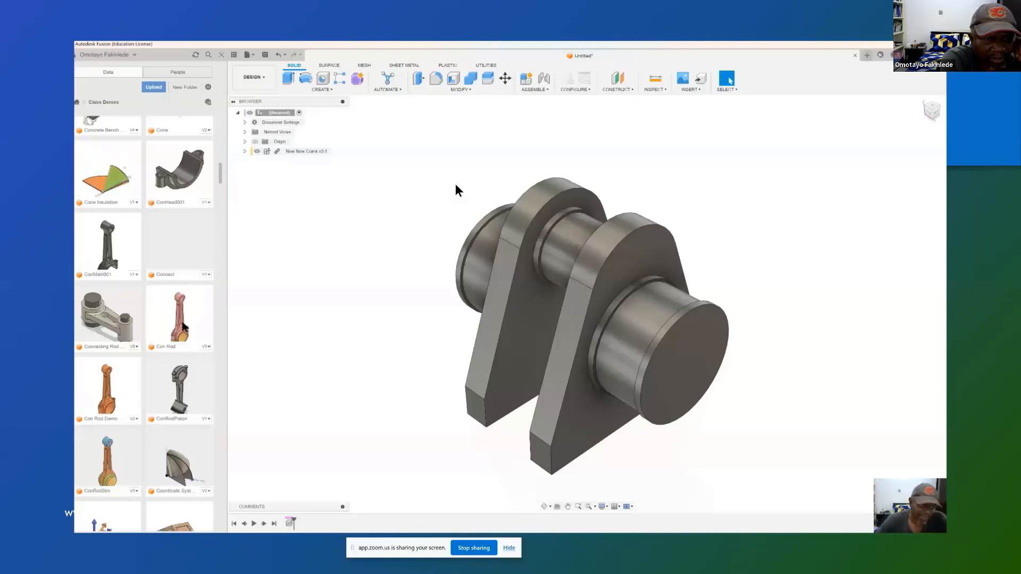
{"action": "right_click", "coordinate": [183, 323]}
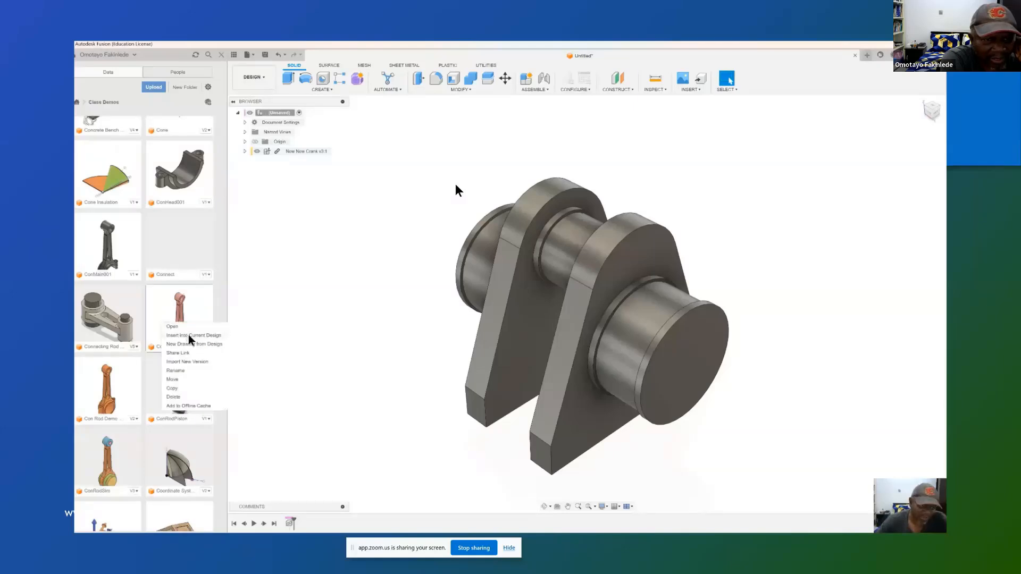
{"action": "left_click", "coordinate": [189, 335]}
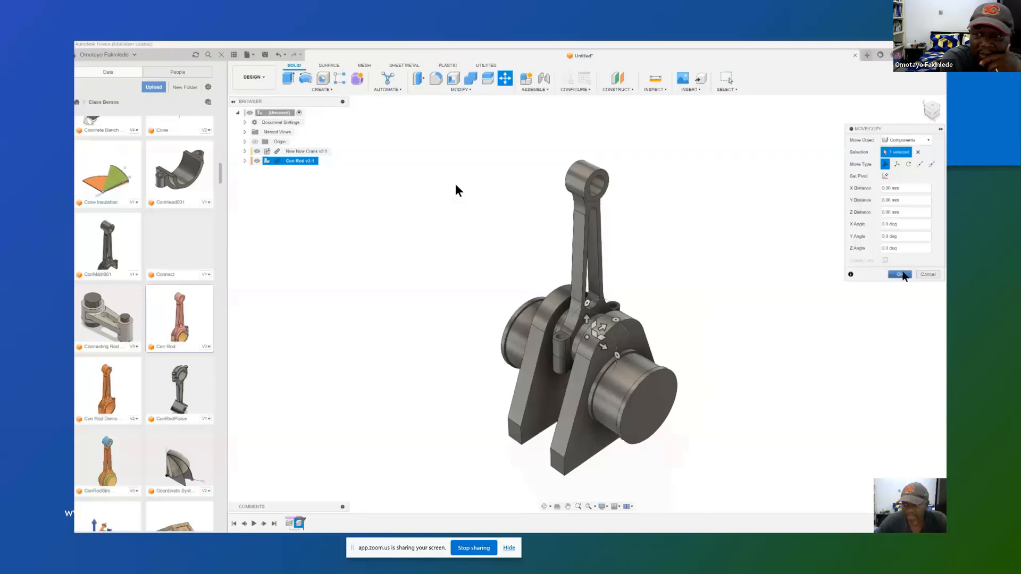
{"action": "left_click", "coordinate": [900, 274]}
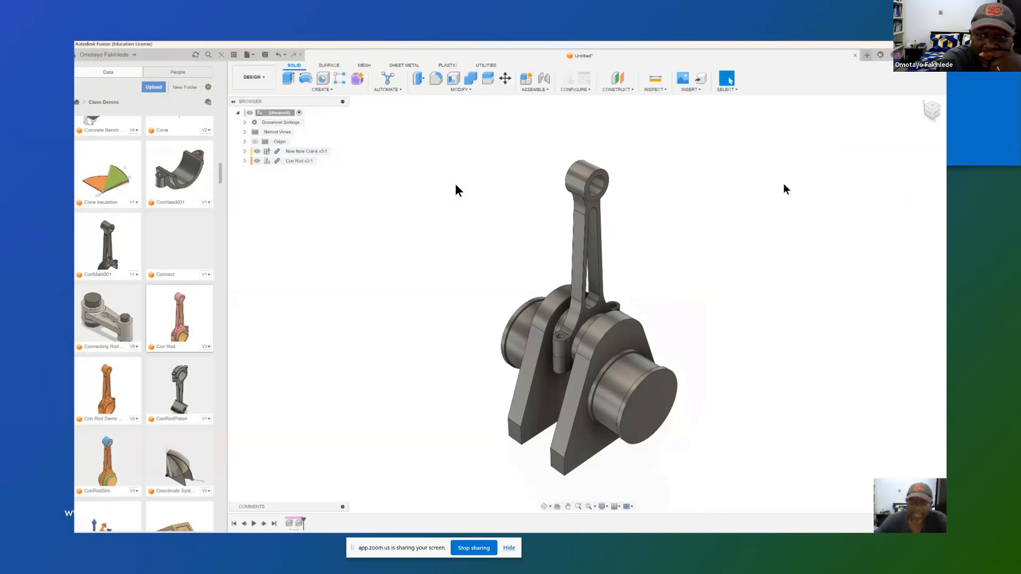
Step: Create a Revolute As-Built Joint between the New New Crank and Con Rod components, placing its origin at the crankpin
{"action": "left_click", "coordinate": [544, 91]}
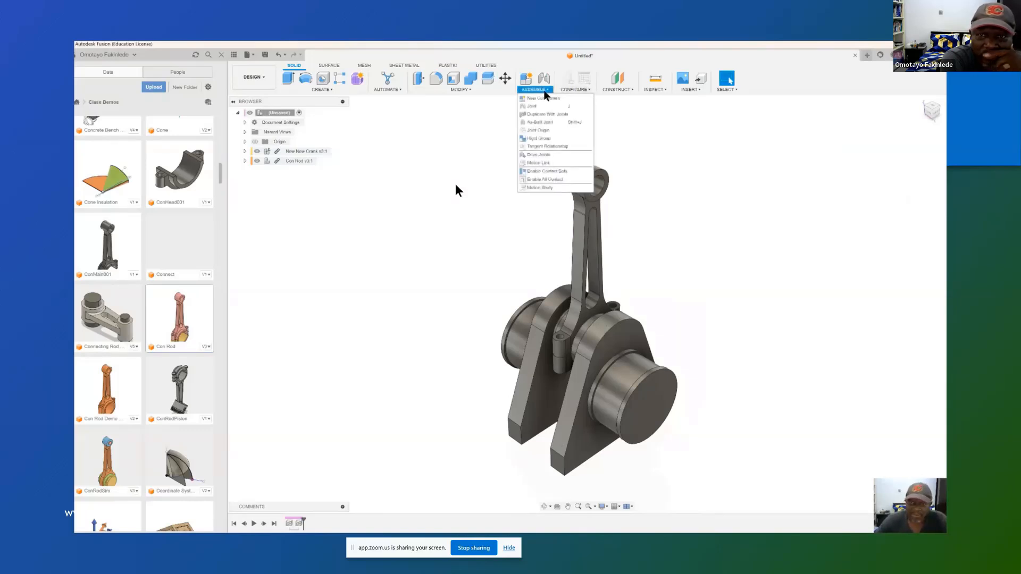
{"action": "left_click", "coordinate": [548, 126]}
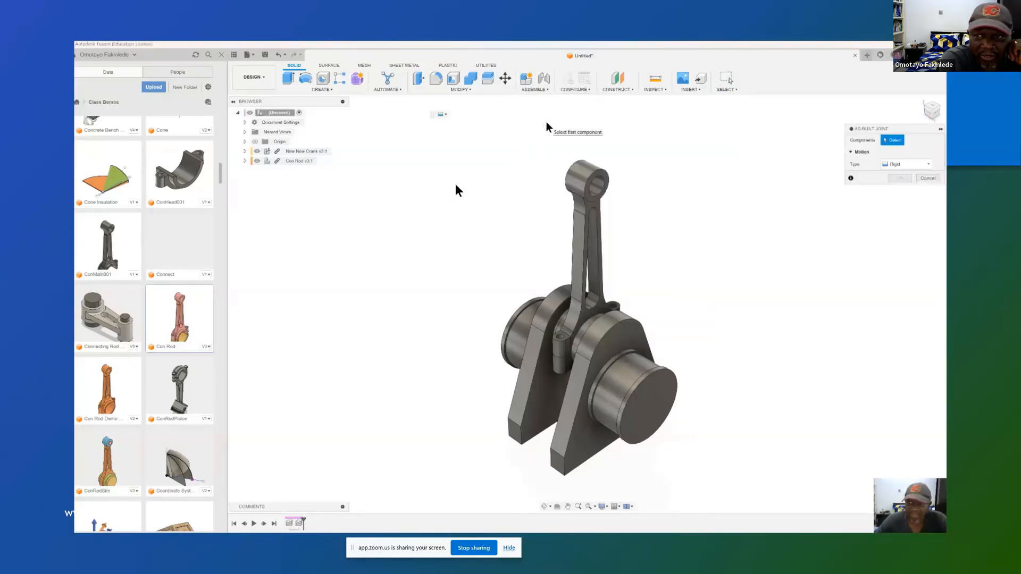
{"action": "left_click", "coordinate": [928, 166]}
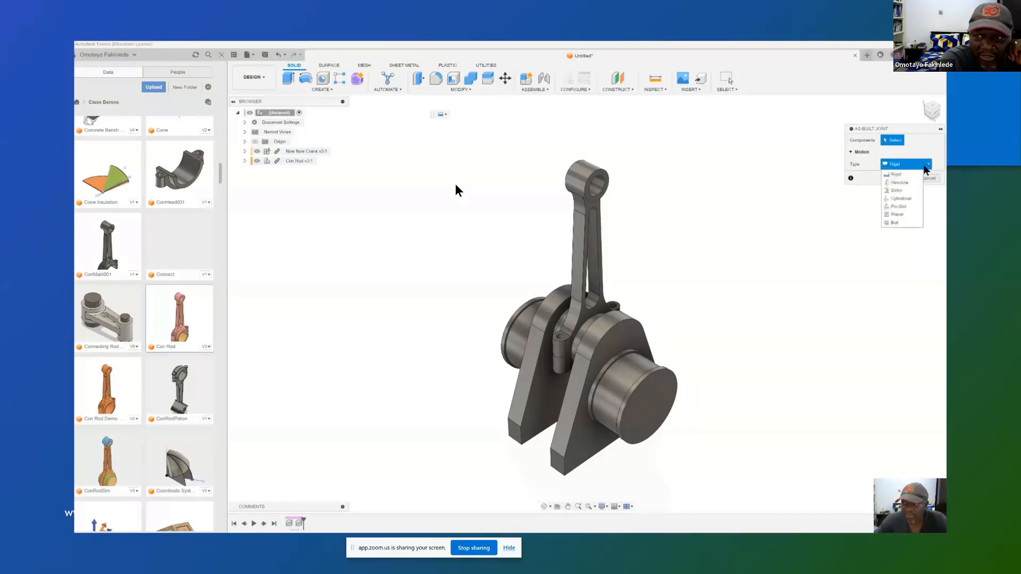
{"action": "left_click", "coordinate": [901, 183]}
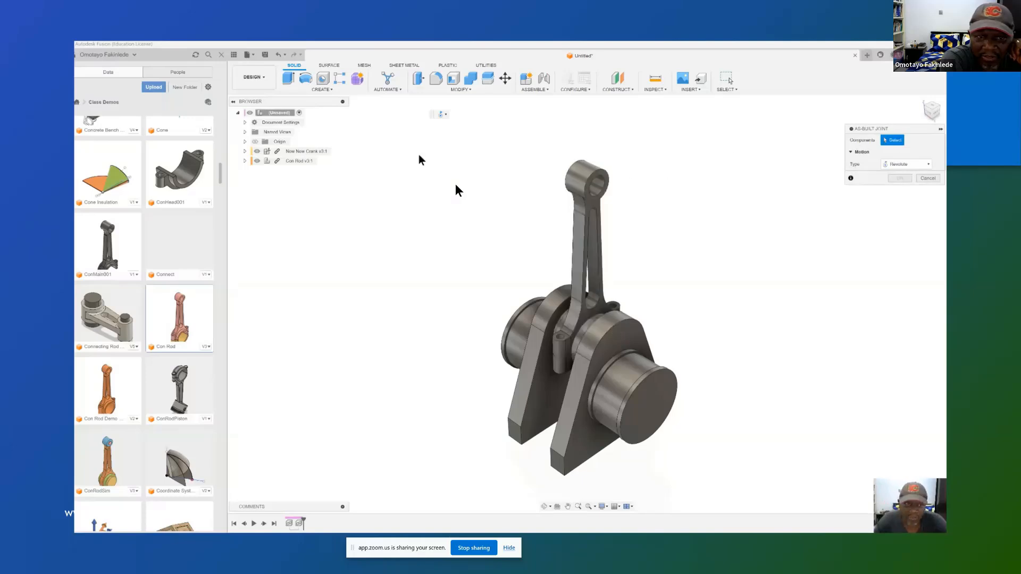
{"action": "left_click", "coordinate": [309, 153]}
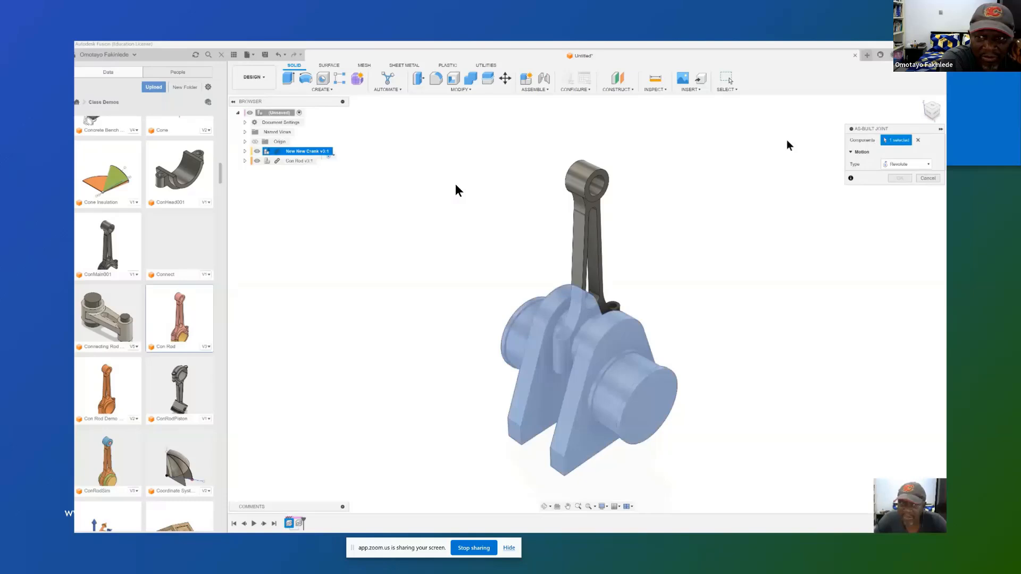
{"action": "left_click", "coordinate": [304, 161]}
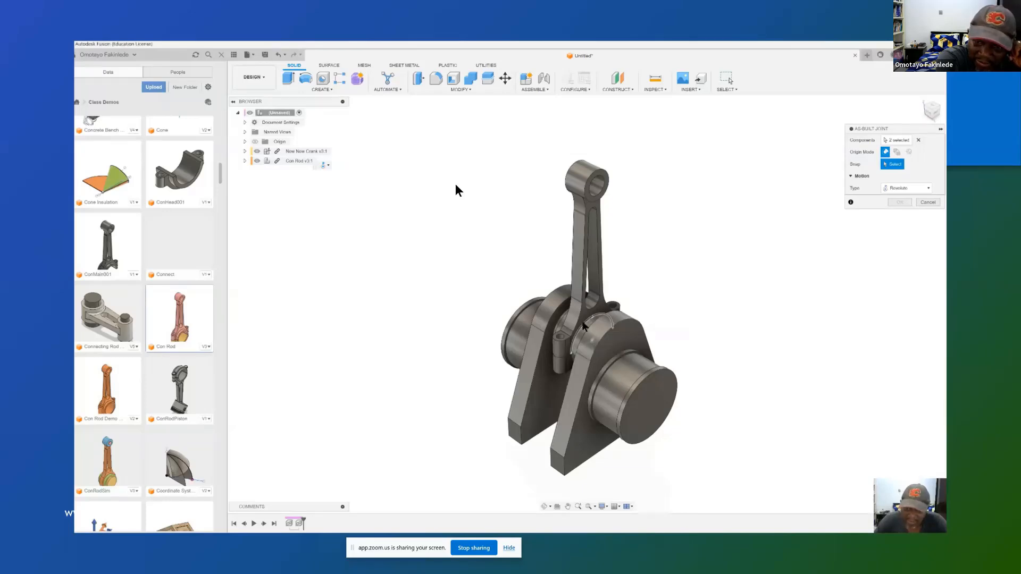
{"action": "left_click", "coordinate": [583, 326]}
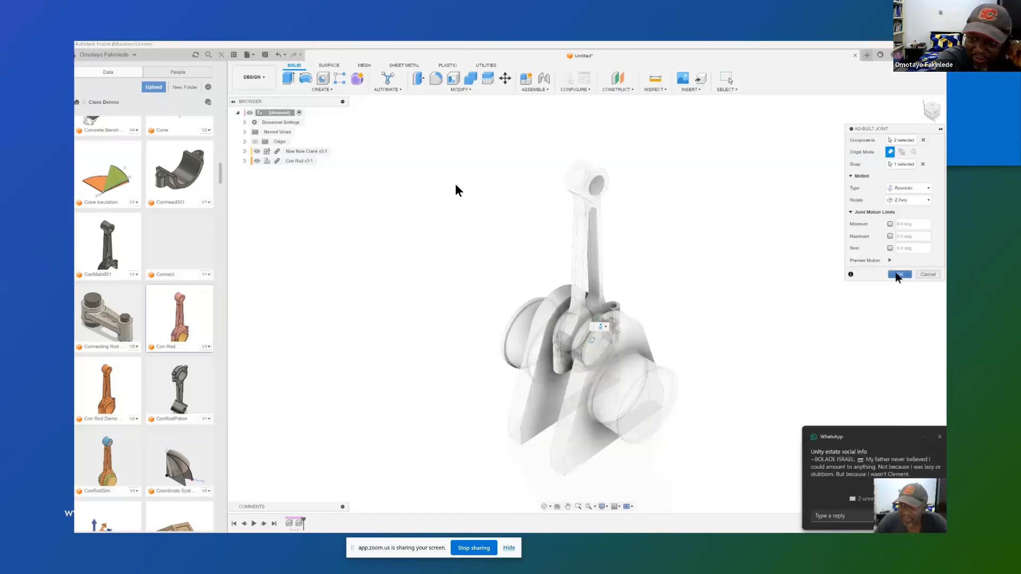
{"action": "left_click", "coordinate": [899, 274]}
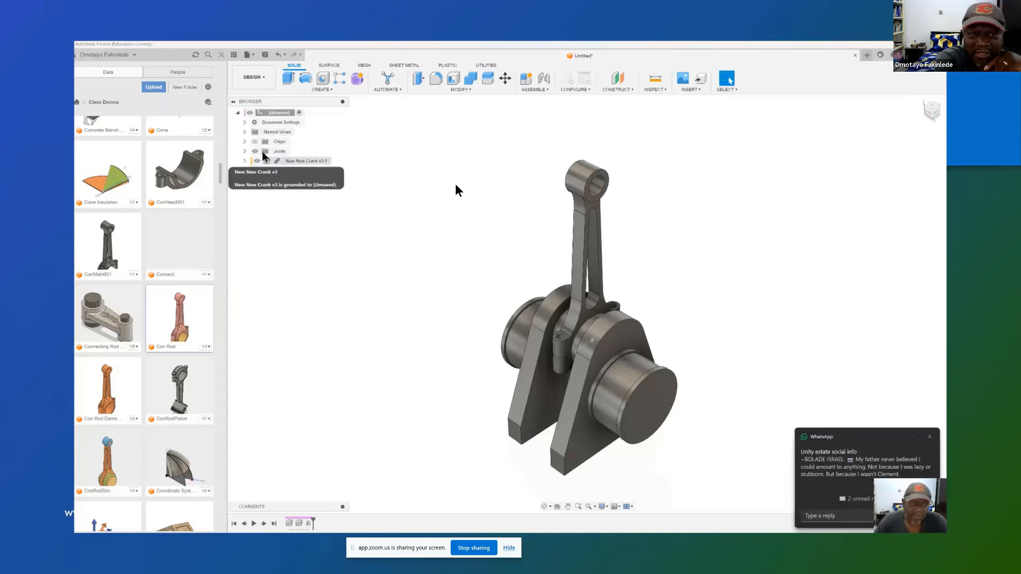
Step: Animate the revolute joint between crank and connecting rod, including its joint relationships
{"action": "left_click", "coordinate": [245, 152]}
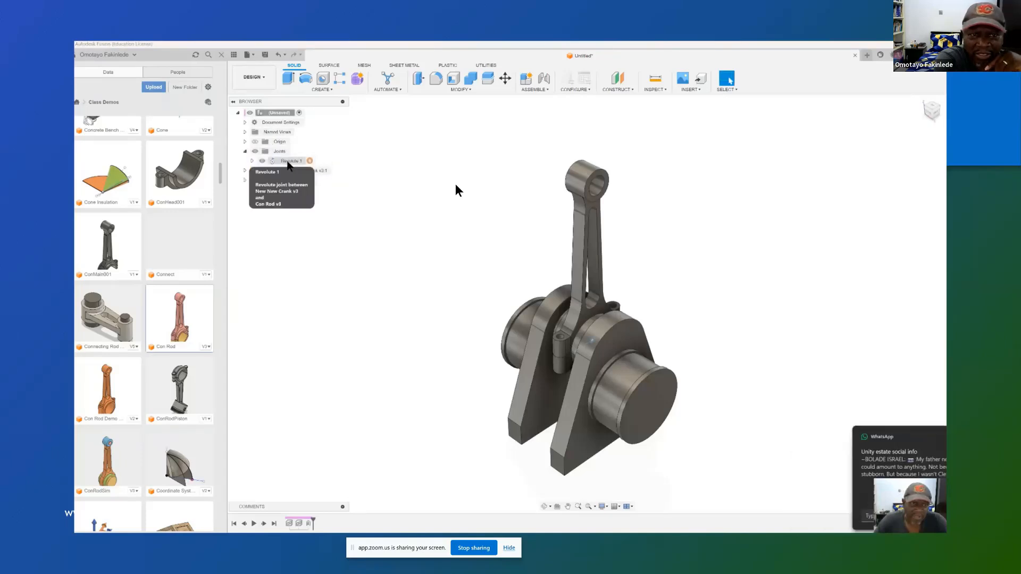
{"action": "right_click", "coordinate": [287, 161]}
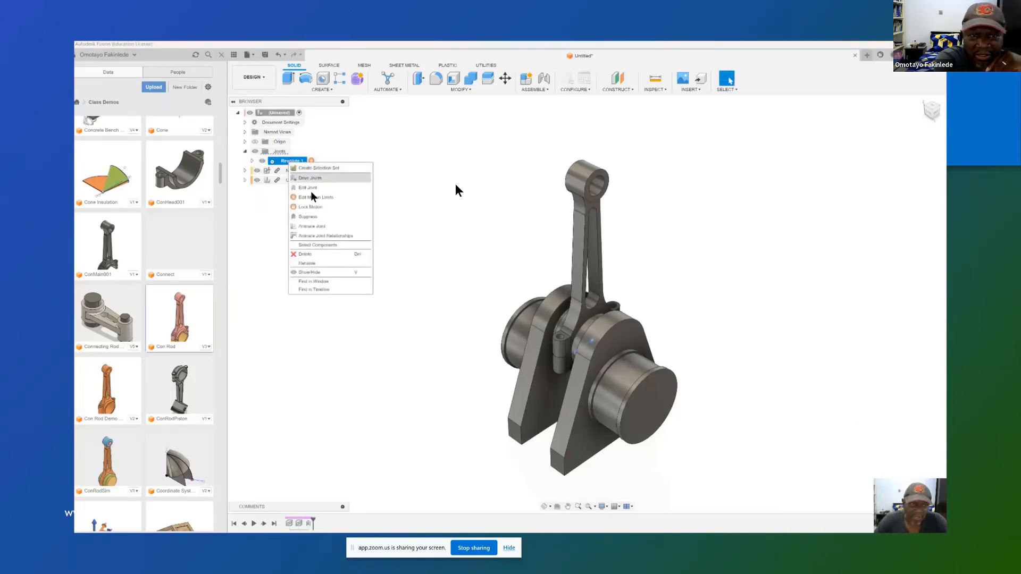
{"action": "left_click", "coordinate": [317, 226]}
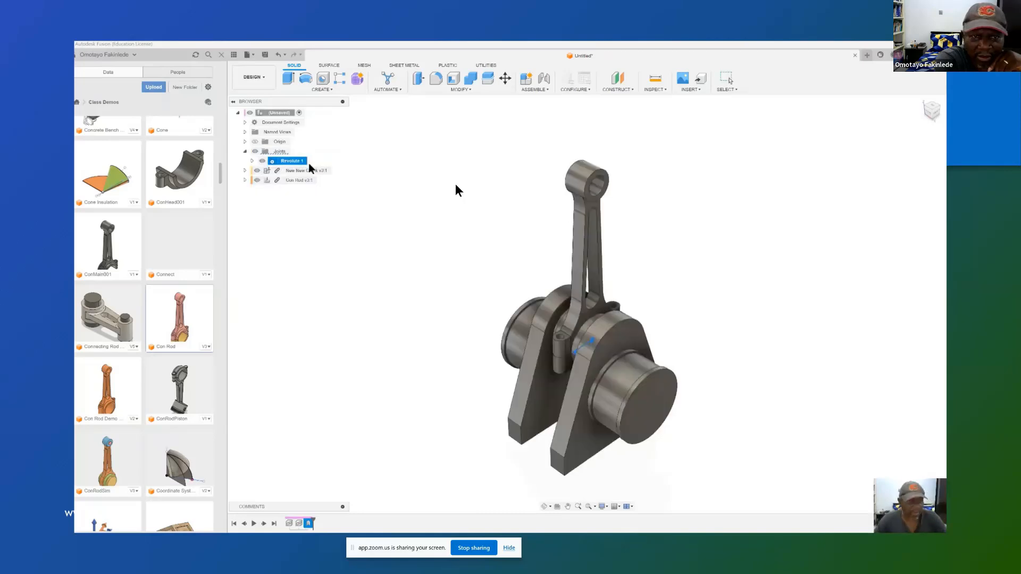
{"action": "right_click", "coordinate": [287, 161]}
{"action": "left_click", "coordinate": [319, 235]}
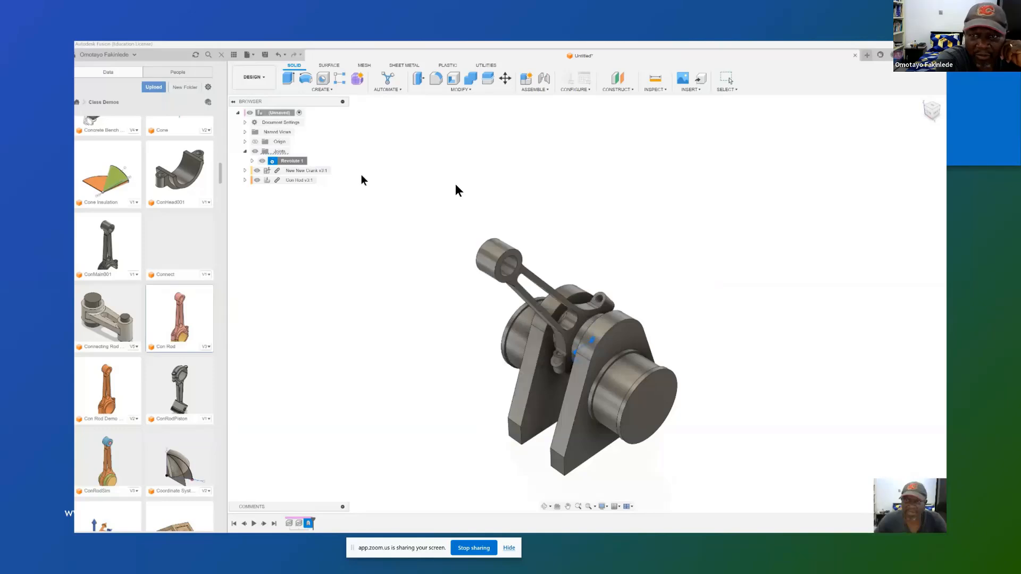
Step: Turn on the component colour display to distinguish the parts, and end the running joint animation
{"action": "left_click", "coordinate": [654, 89]}
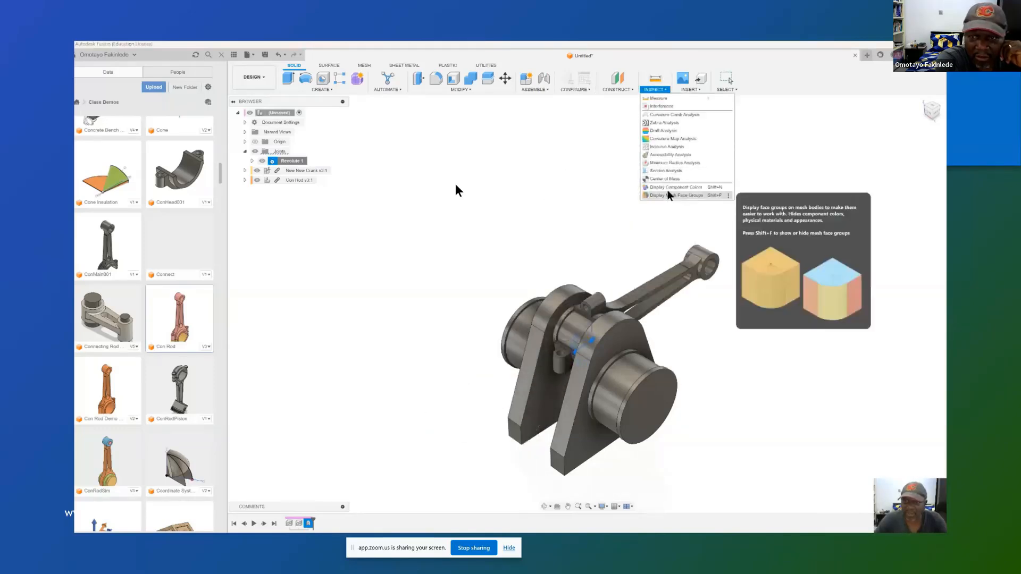
{"action": "left_click", "coordinate": [669, 187]}
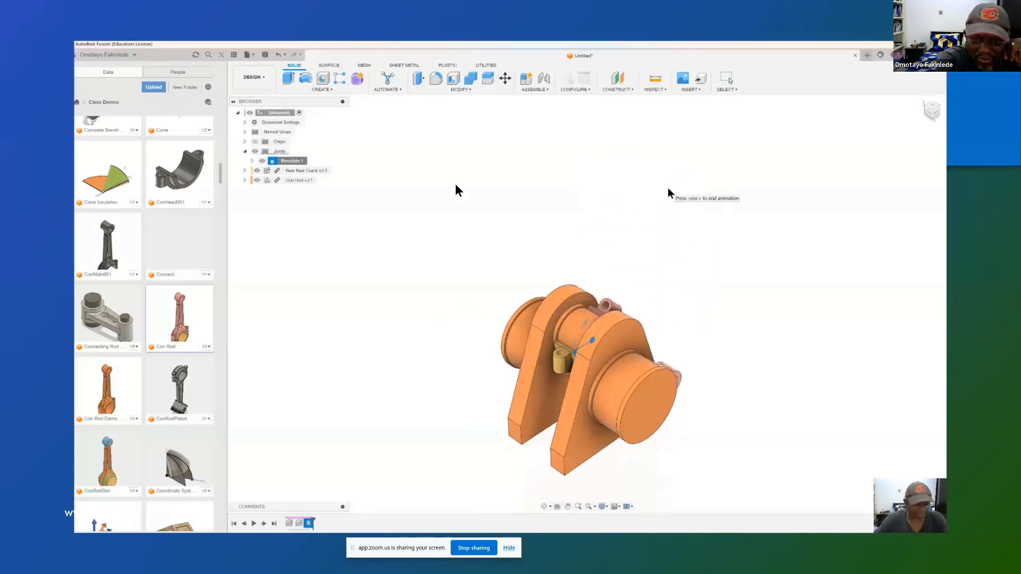
{"action": "key", "text": "Escape"}
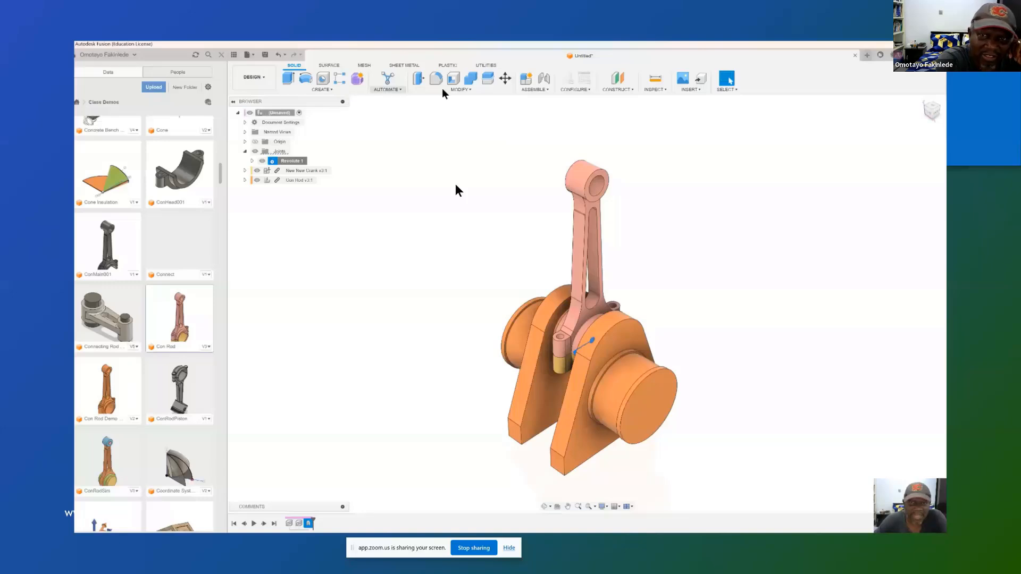
Step: Create a Rigid As-Built Joint between the Con Rod Body and Con Rod Head components inside Con Rod
{"action": "left_click", "coordinate": [535, 89]}
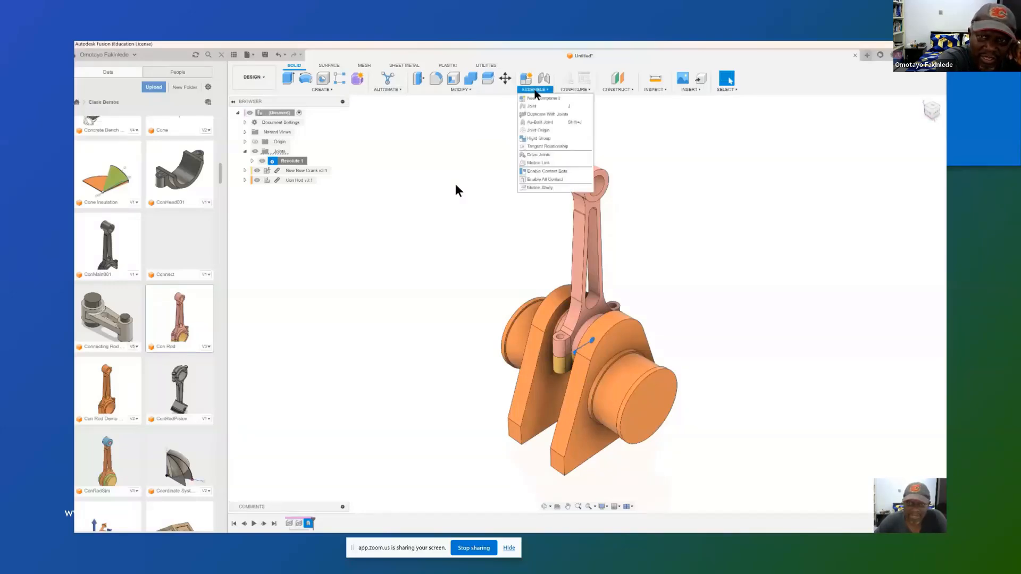
{"action": "left_click", "coordinate": [539, 123]}
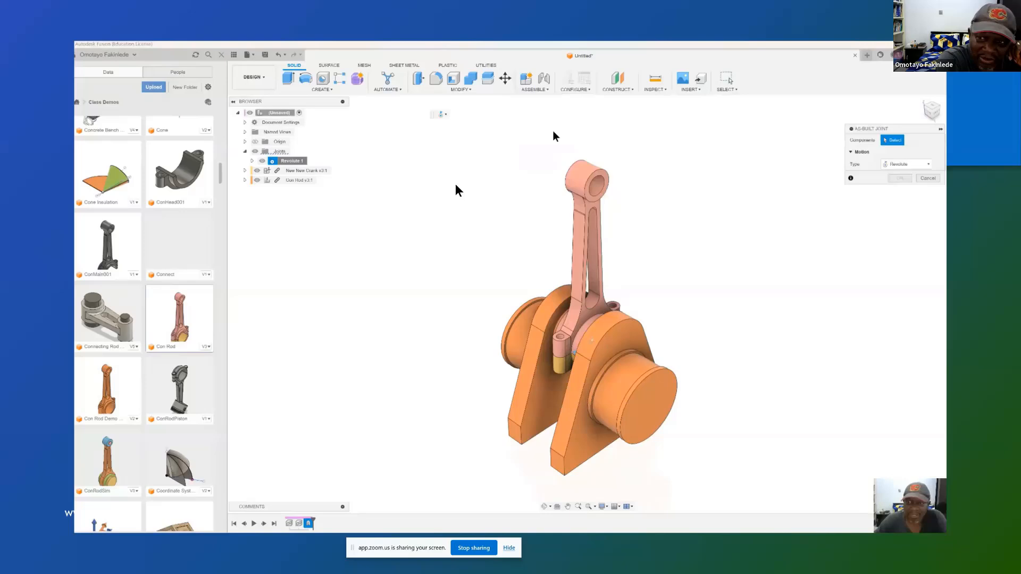
{"action": "left_click", "coordinate": [928, 166]}
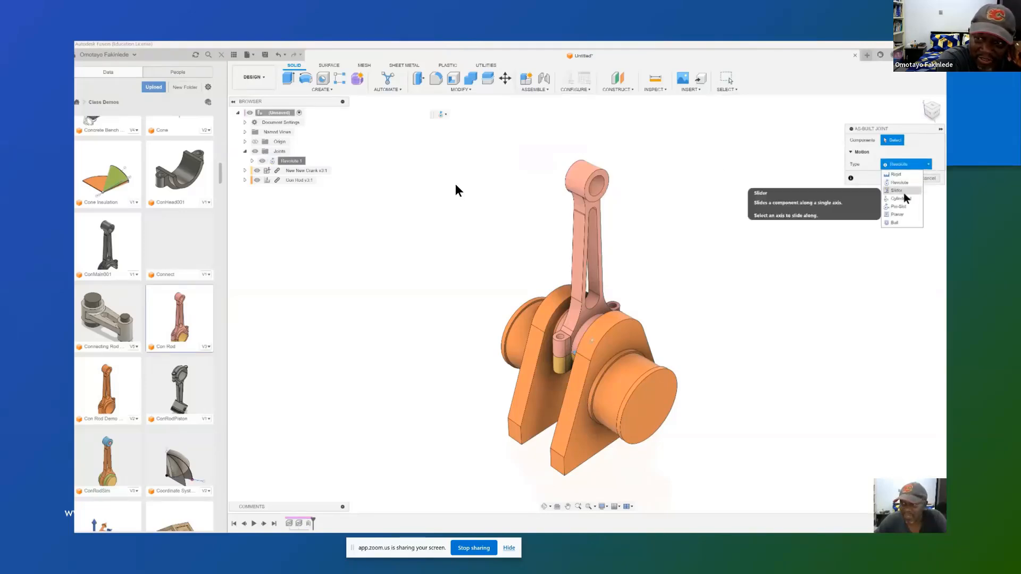
{"action": "left_click", "coordinate": [897, 176]}
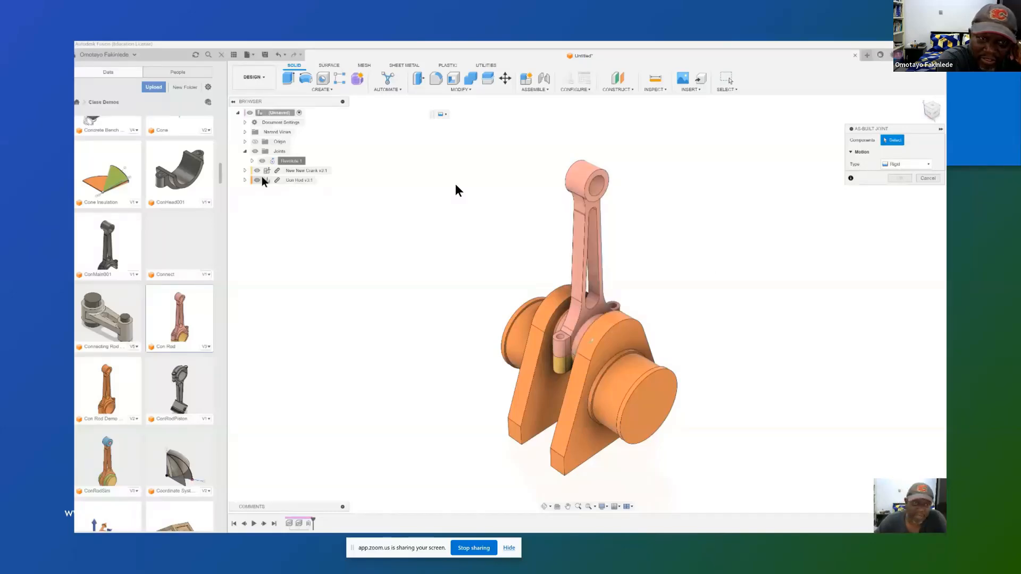
{"action": "left_click", "coordinate": [245, 180]}
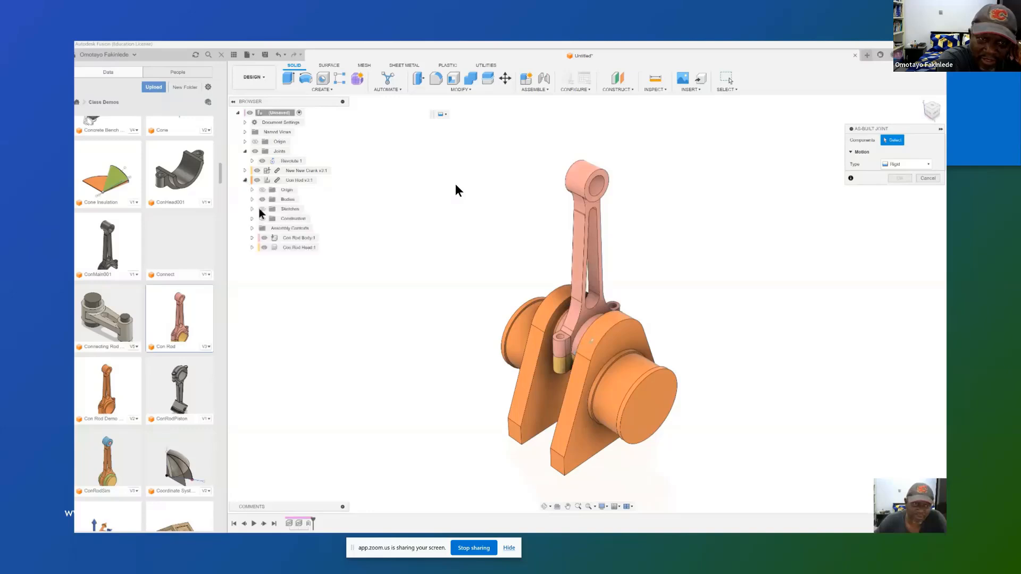
{"action": "left_click", "coordinate": [299, 238]}
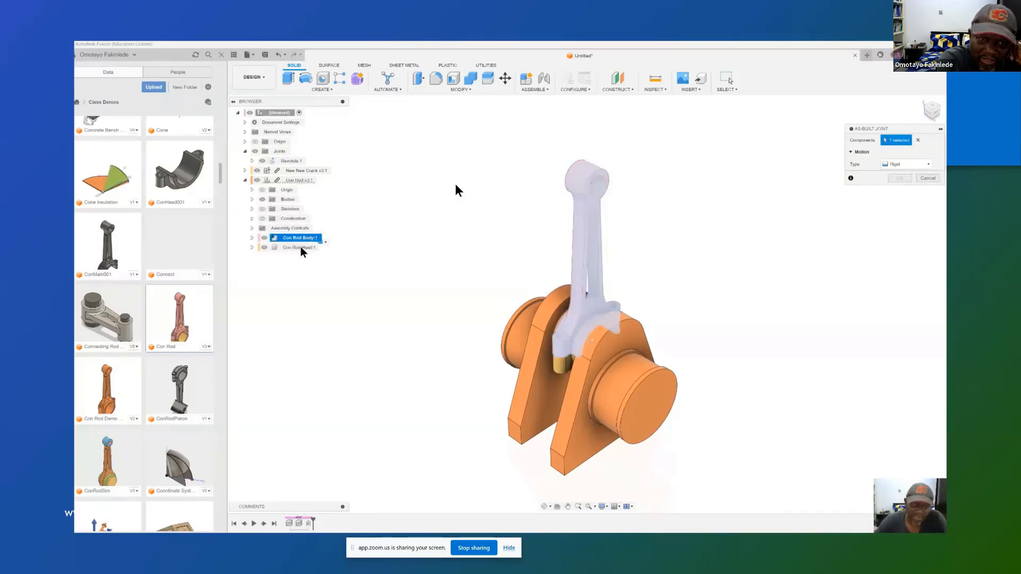
{"action": "left_click", "coordinate": [299, 248]}
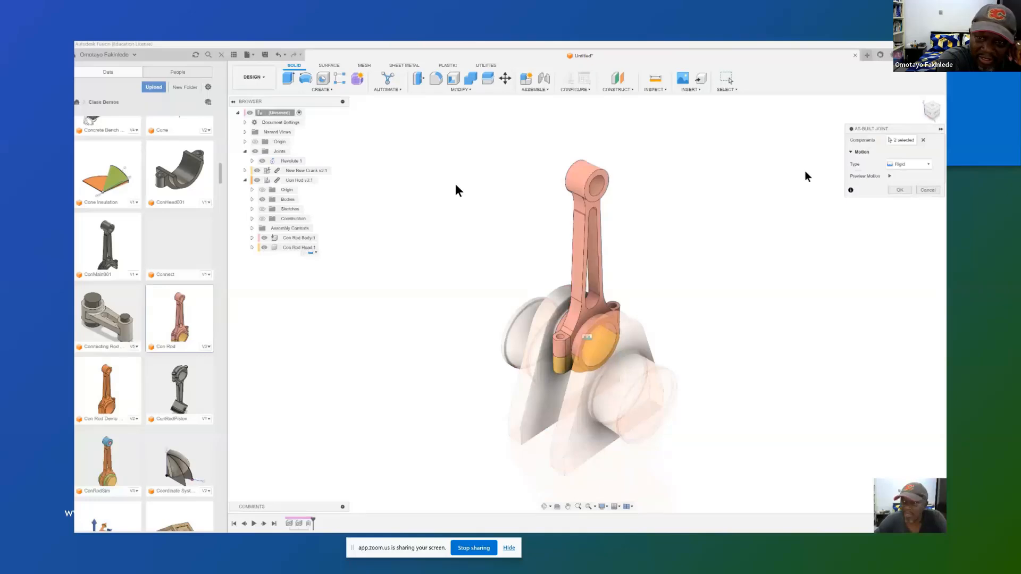
{"action": "left_click", "coordinate": [899, 190]}
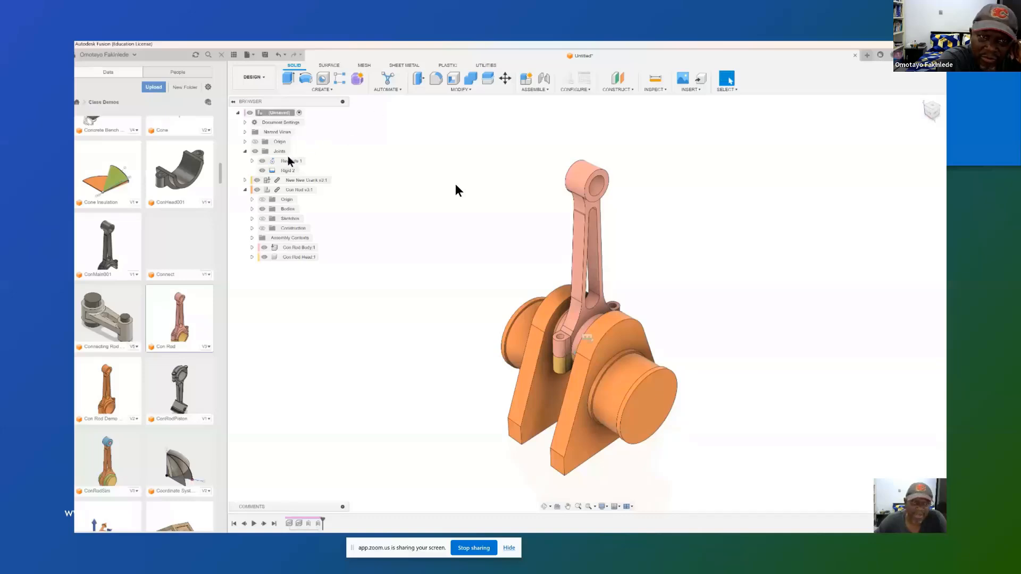
Step: Animate the revolute joint's relationships to view the connecting rod body and head moving together around the crank
{"action": "right_click", "coordinate": [288, 161]}
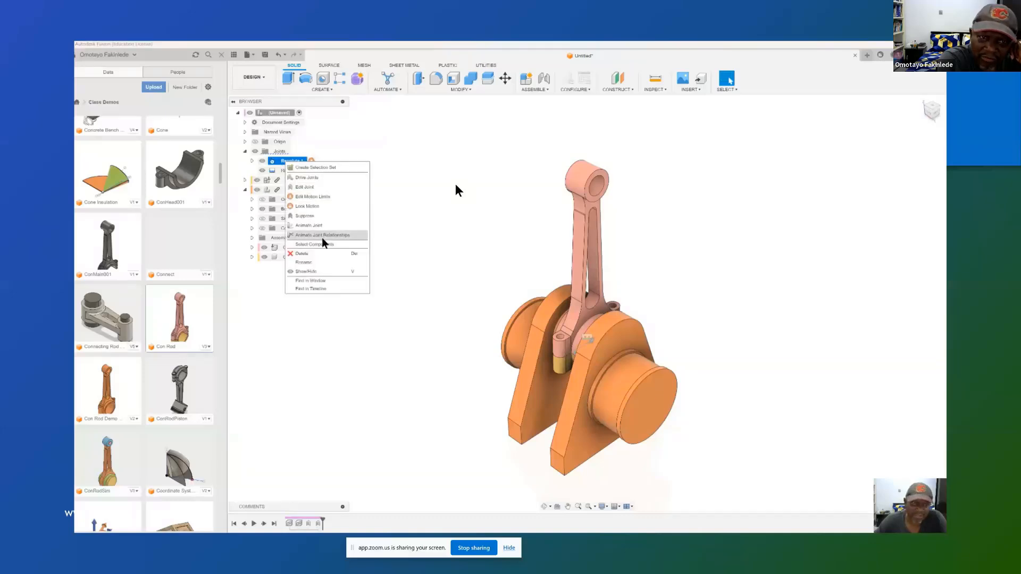
{"action": "left_click", "coordinate": [322, 235]}
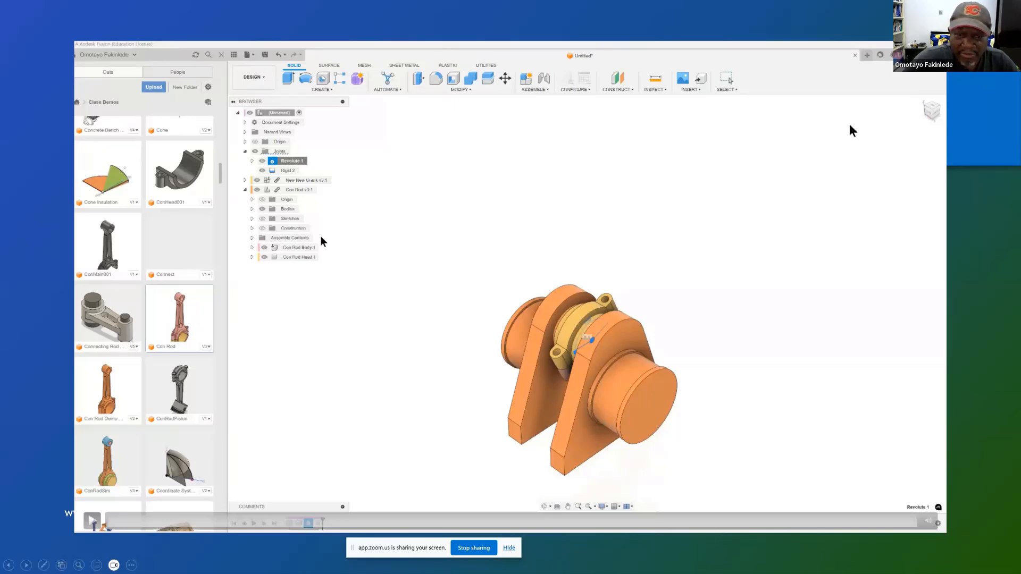
Step: Leave the slide show and switch to Fusion's open Untitled design containing the crank and connecting rod
{"action": "key", "text": "Escape"}
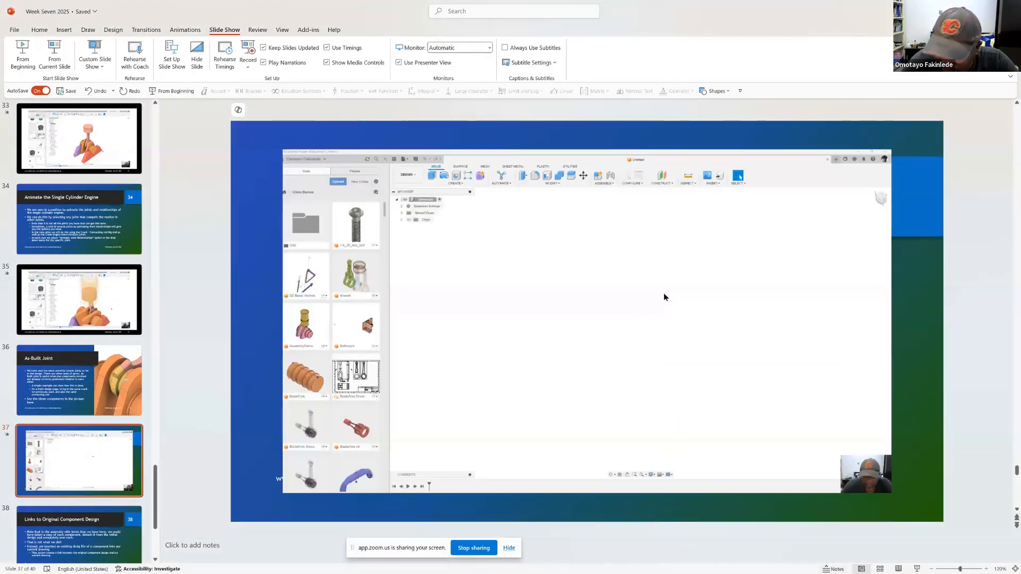
{"action": "mouse_move", "coordinate": [841, 571]}
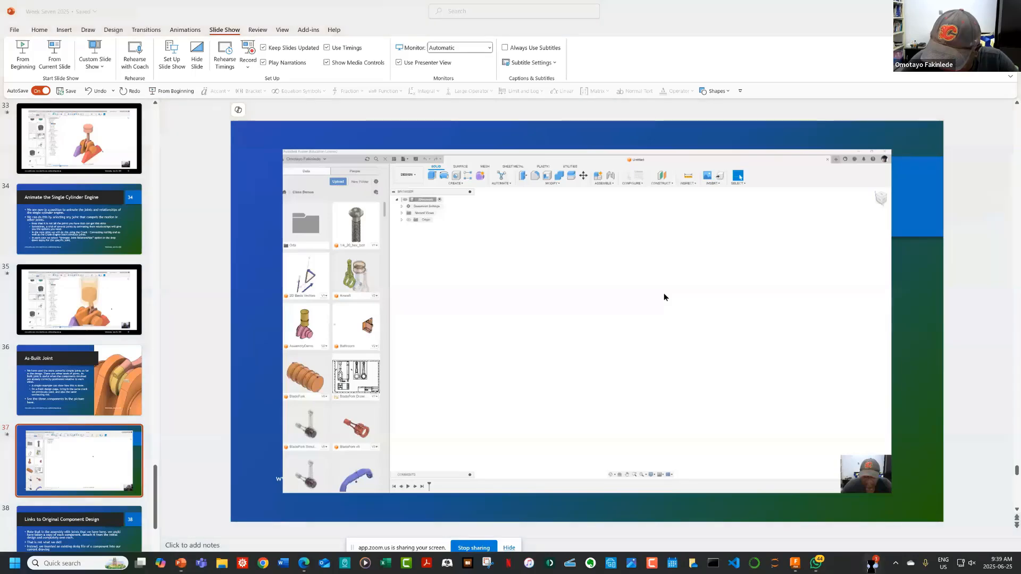
{"action": "key", "text": "super+Tab"}
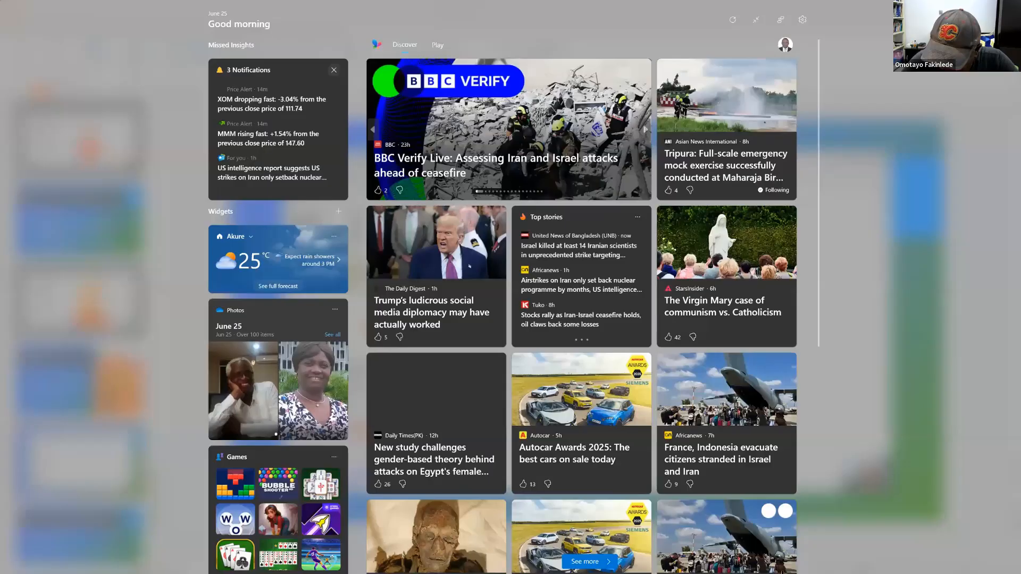
{"action": "left_click", "coordinate": [803, 564]}
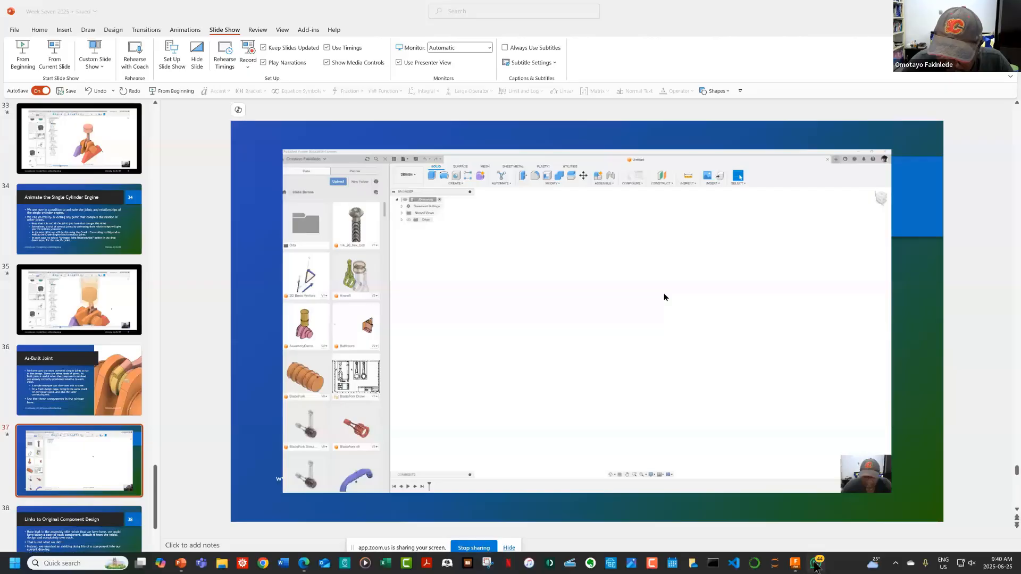
{"action": "left_click", "coordinate": [815, 565]}
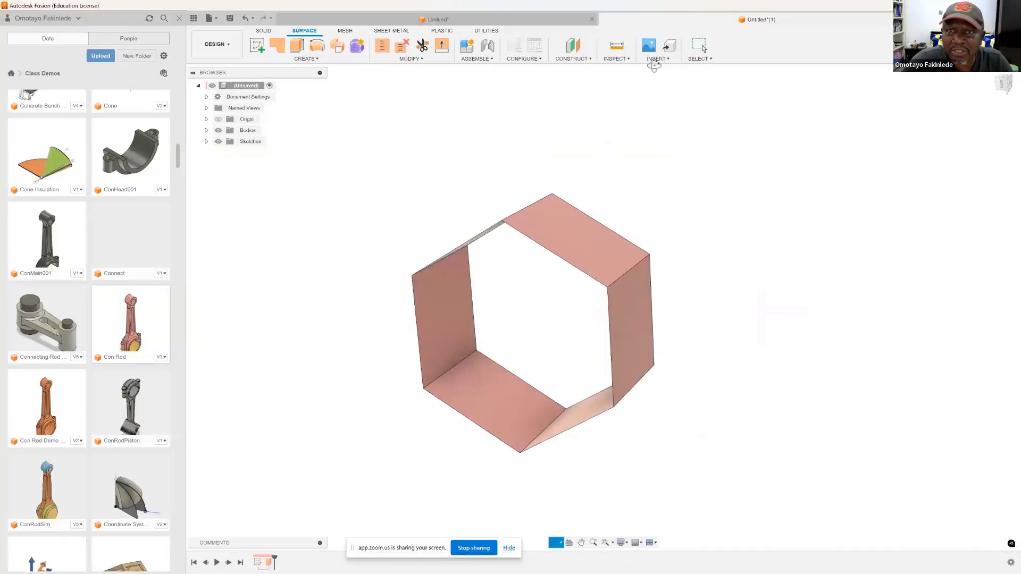
{"action": "left_click", "coordinate": [546, 19]}
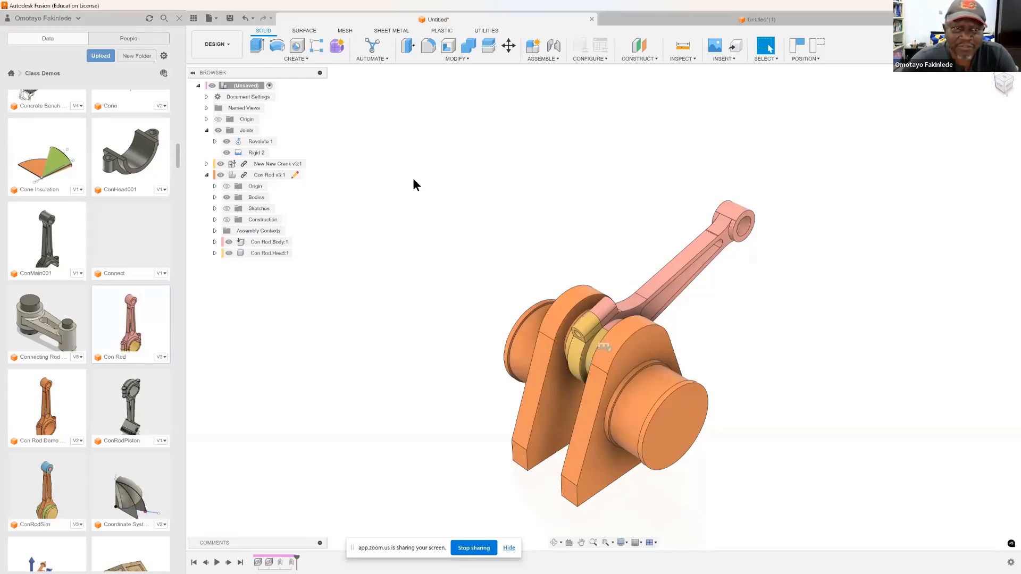
Step: Animate the rigid joint between Con Rod Body and Con Rod Head, and end the animation
{"action": "right_click", "coordinate": [252, 154]}
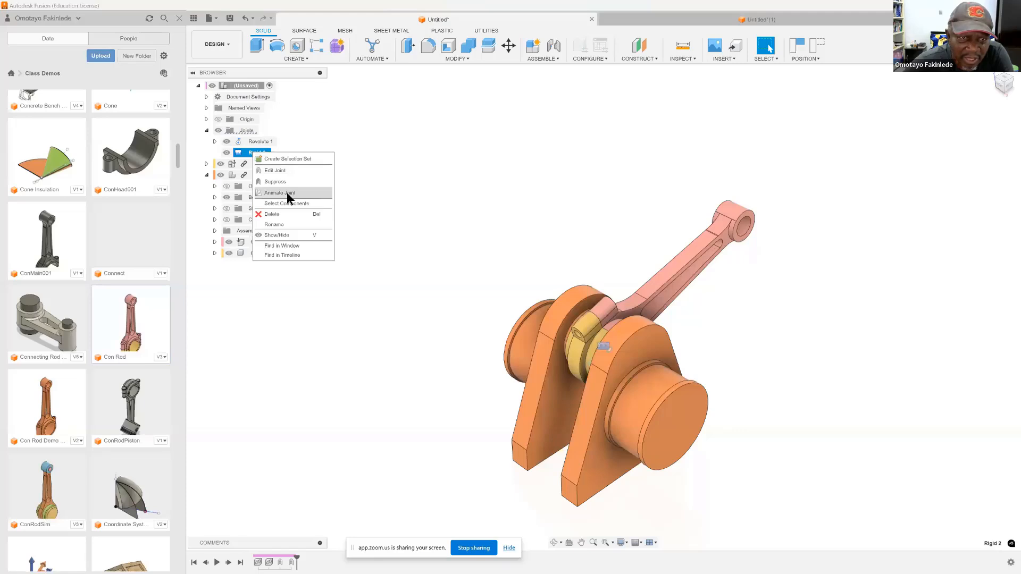
{"action": "left_click", "coordinate": [287, 195]}
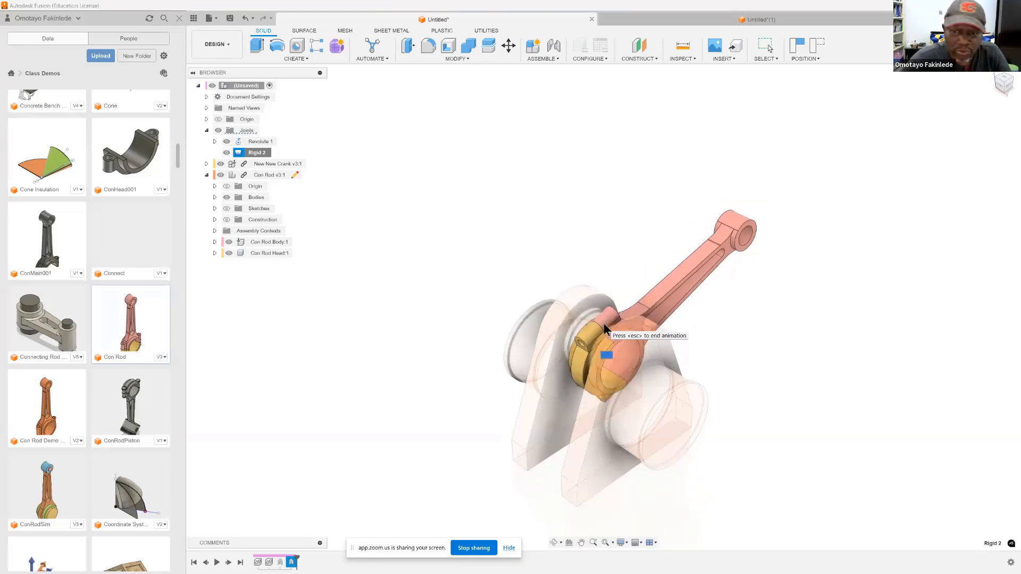
{"action": "key", "text": "Escape"}
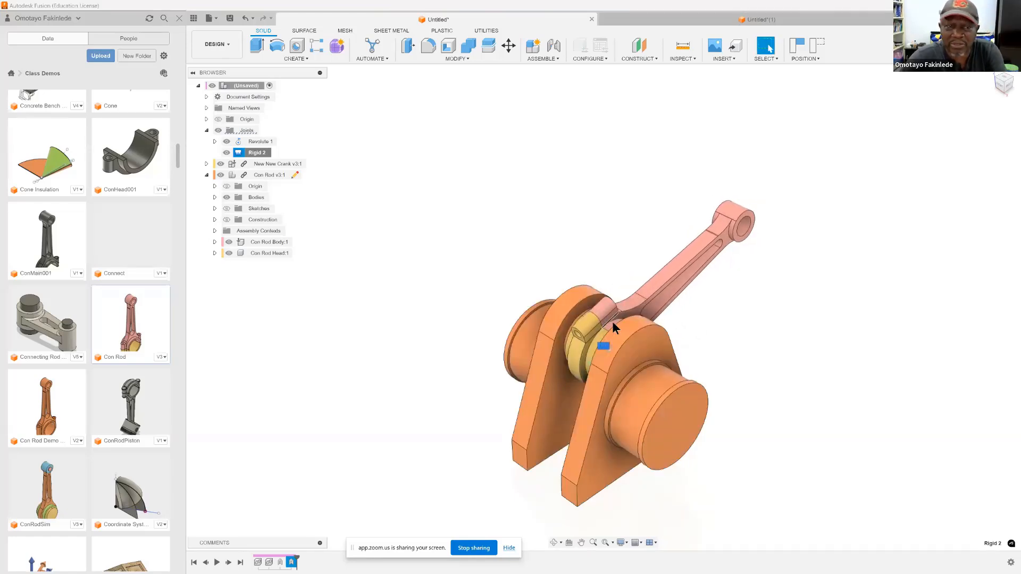
Step: Animate the joint relationships of the revolute joint between the crank and connecting rod, and end the animation
{"action": "right_click", "coordinate": [261, 142]}
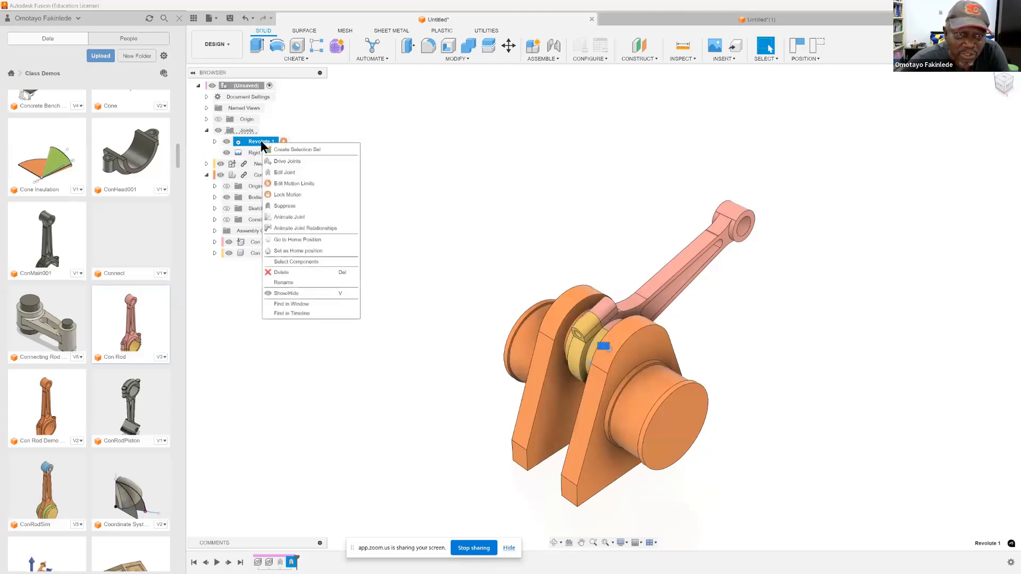
{"action": "left_click", "coordinate": [294, 228]}
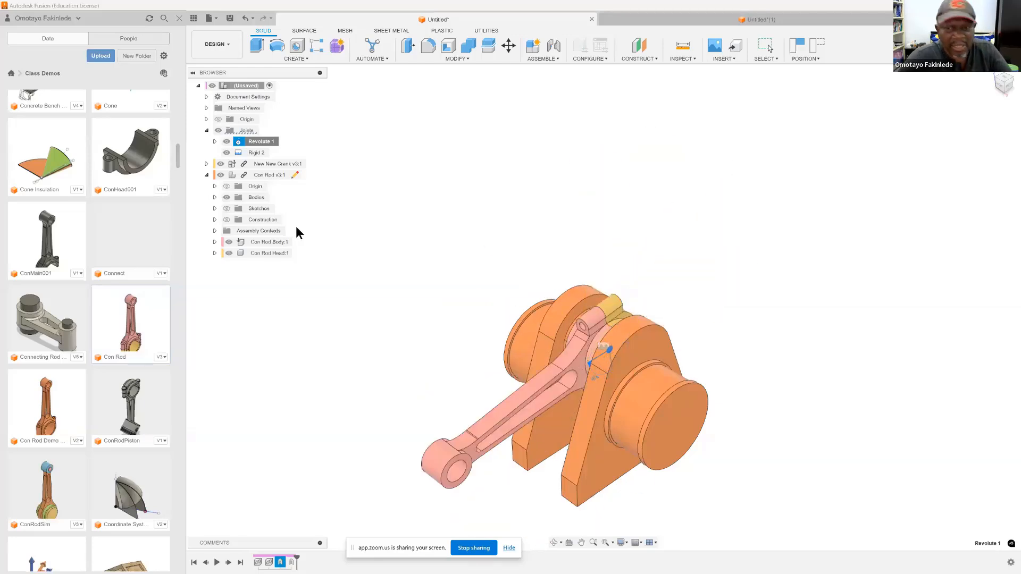
{"action": "key", "text": "Escape"}
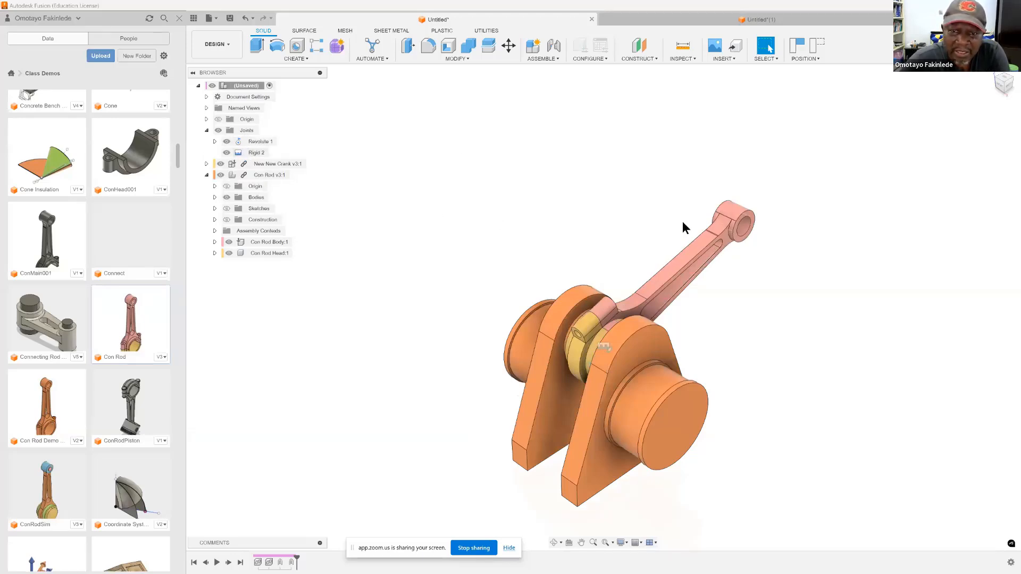
Step: Swing the connecting rod about the crank pin to a nearly upright position
{"action": "left_click", "coordinate": [990, 70]}
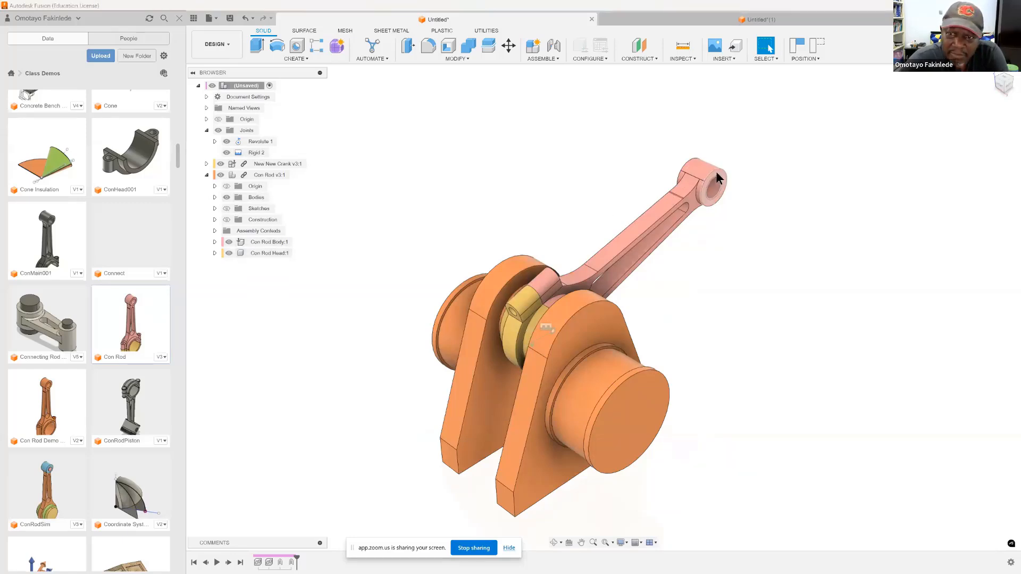
{"action": "left_click_drag", "start_coordinate": [716, 171], "coordinate": [532, 206]}
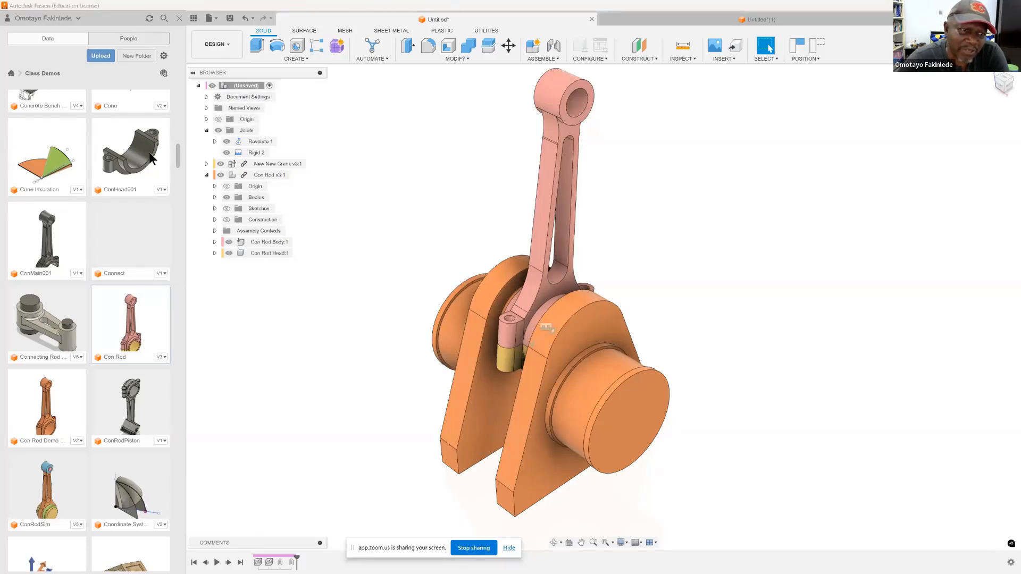
Step: Locate the Piston Internals design in the Class Demos folder and bring up its available actions
{"action": "scroll", "coordinate": [140, 214], "scroll_direction": "down", "scroll_amount": 5}
{"action": "scroll", "coordinate": [139, 215], "scroll_direction": "down", "scroll_amount": 15}
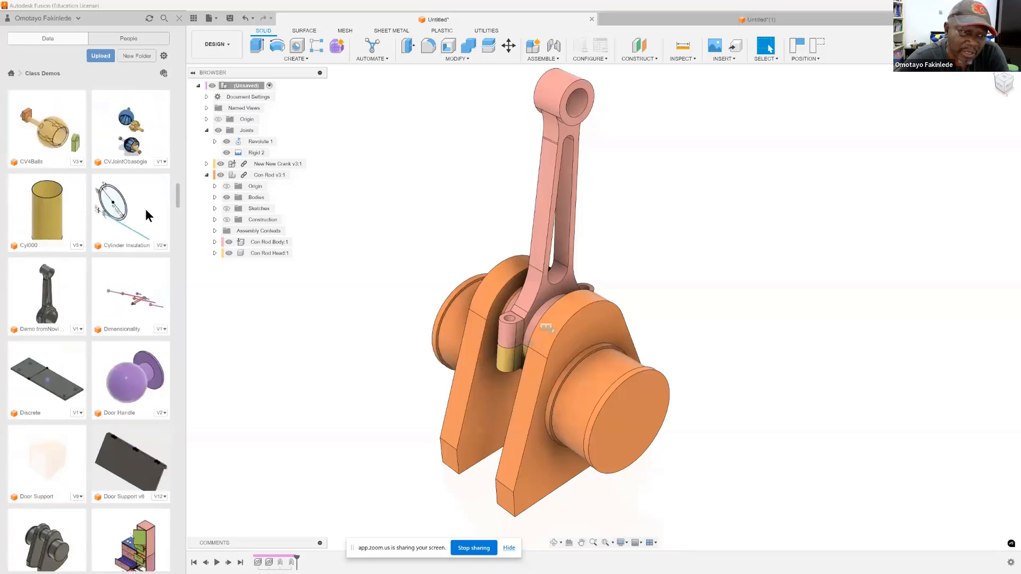
{"action": "scroll", "coordinate": [147, 204], "scroll_direction": "down", "scroll_amount": 20}
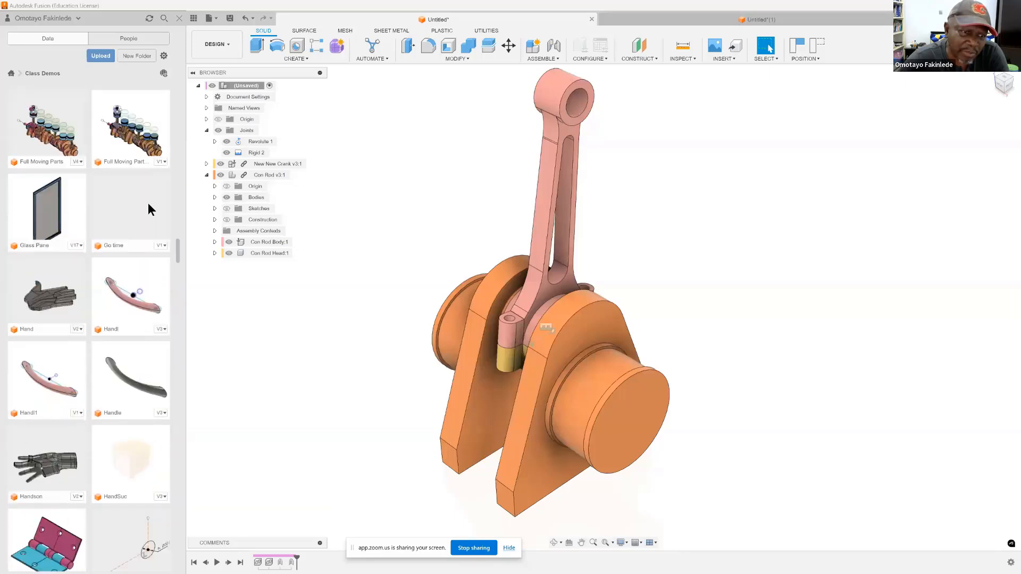
{"action": "scroll", "coordinate": [149, 201], "scroll_direction": "down", "scroll_amount": 20}
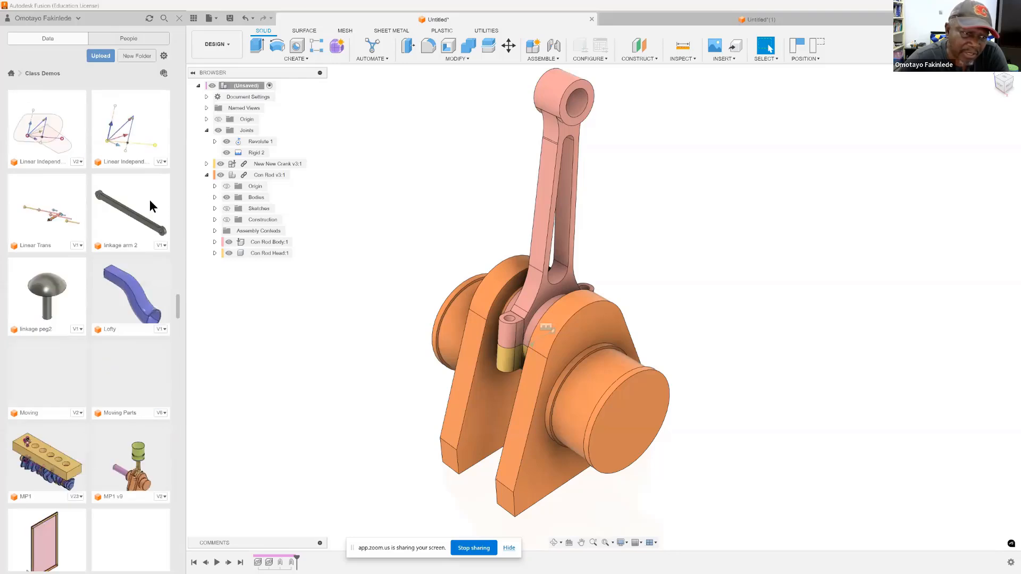
{"action": "scroll", "coordinate": [149, 199], "scroll_direction": "down", "scroll_amount": 5}
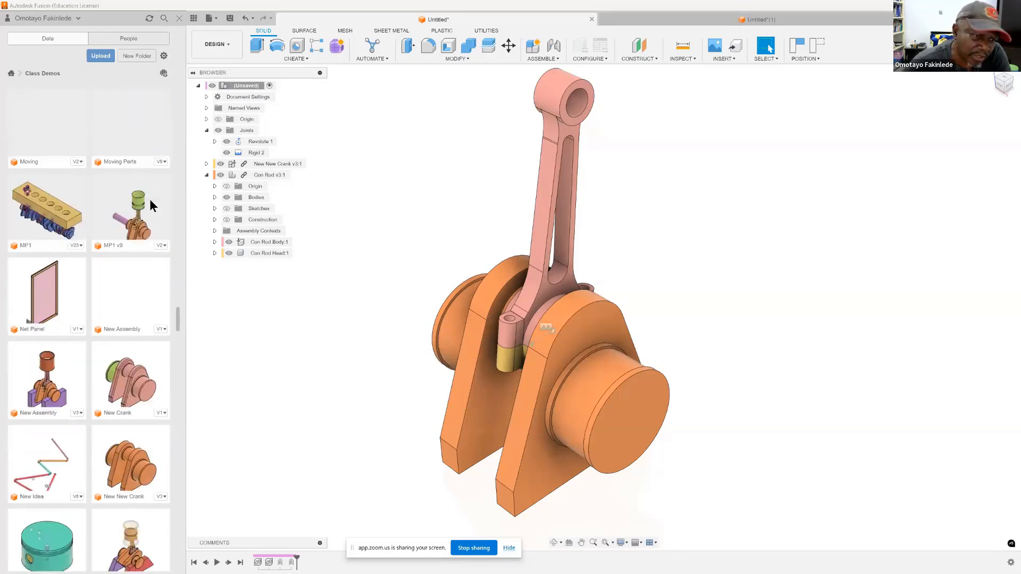
{"action": "scroll", "coordinate": [149, 205], "scroll_direction": "down", "scroll_amount": 2}
{"action": "scroll", "coordinate": [149, 199], "scroll_direction": "down", "scroll_amount": 5}
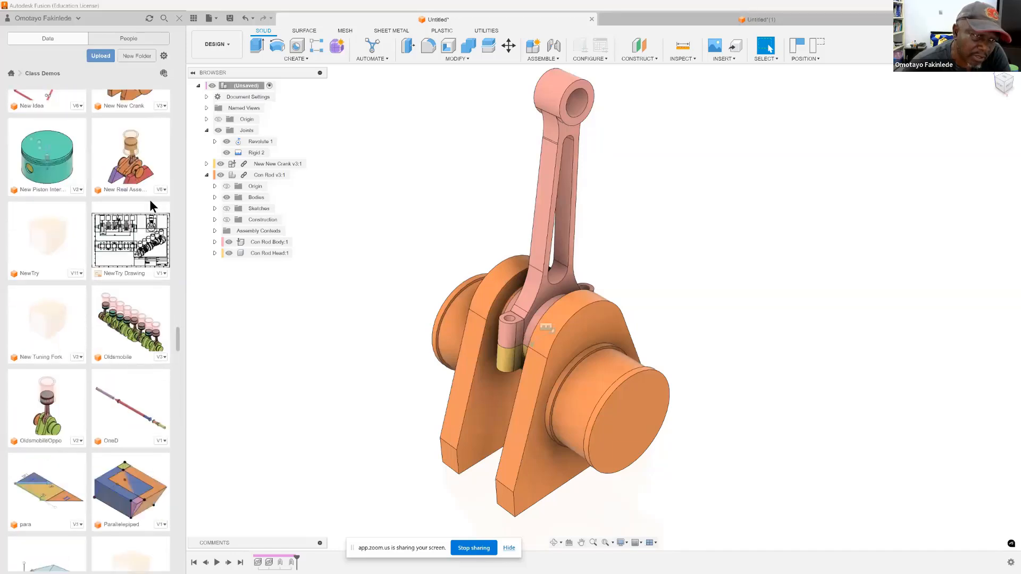
{"action": "scroll", "coordinate": [149, 199], "scroll_direction": "up", "scroll_amount": 2}
{"action": "scroll", "coordinate": [149, 205], "scroll_direction": "down", "scroll_amount": 5}
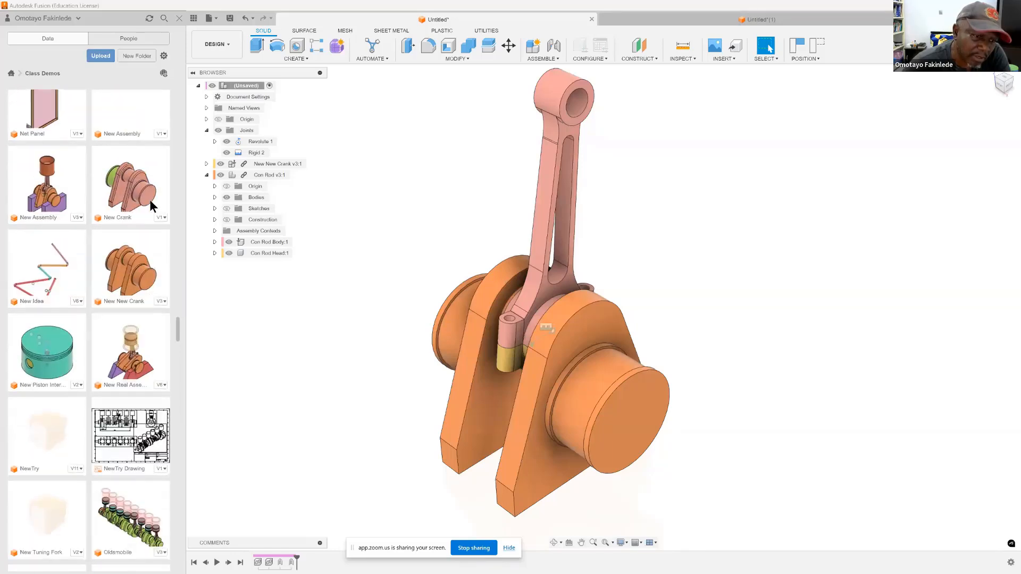
{"action": "scroll", "coordinate": [149, 205], "scroll_direction": "down", "scroll_amount": 6}
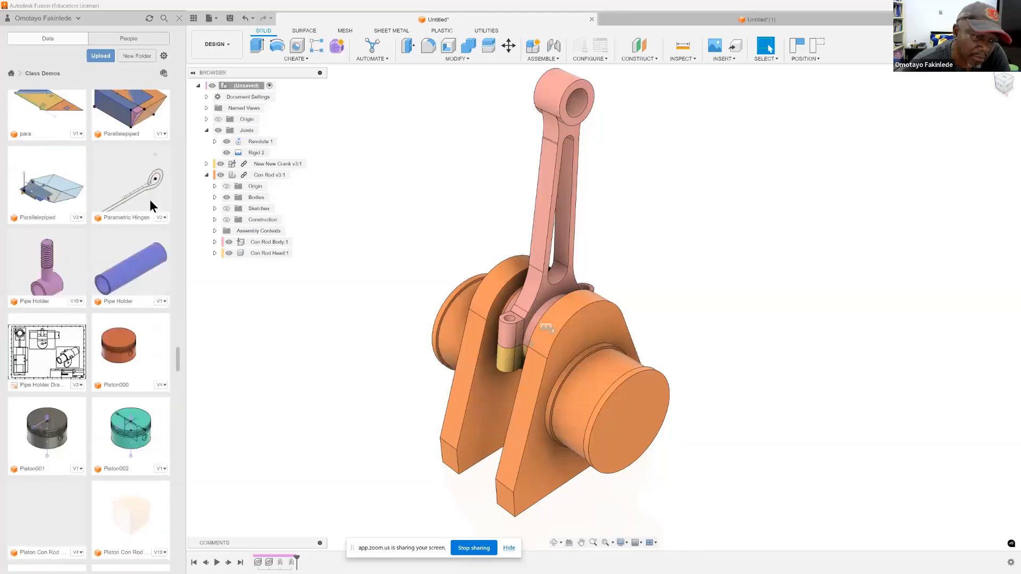
{"action": "scroll", "coordinate": [150, 204], "scroll_direction": "down", "scroll_amount": 6}
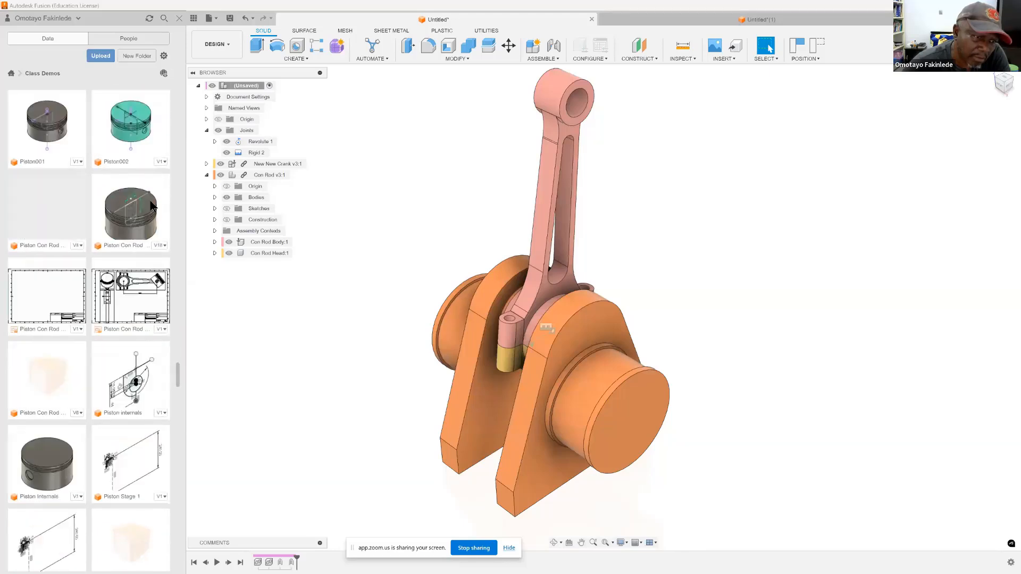
{"action": "scroll", "coordinate": [149, 205], "scroll_direction": "down", "scroll_amount": 2}
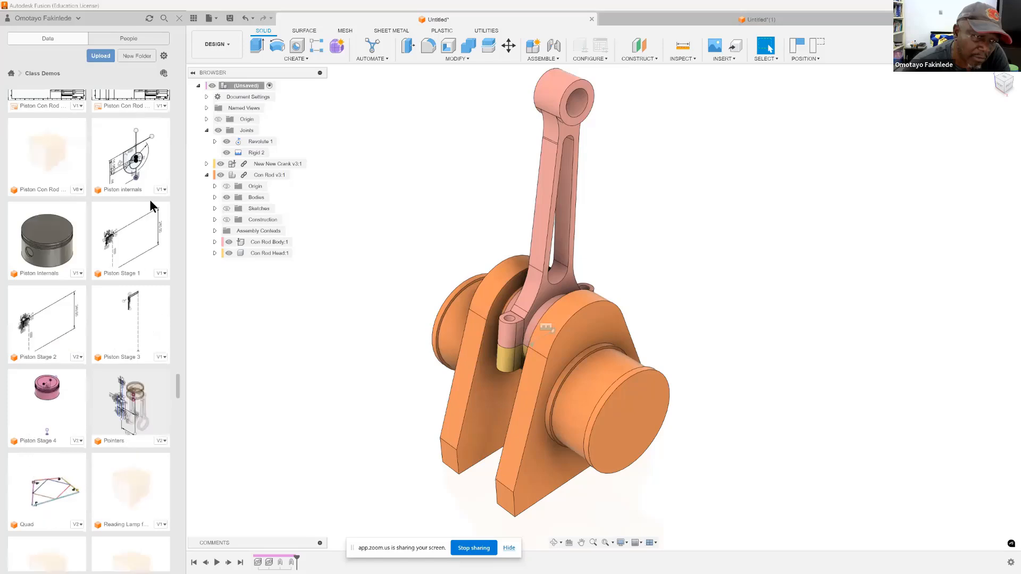
{"action": "right_click", "coordinate": [63, 244]}
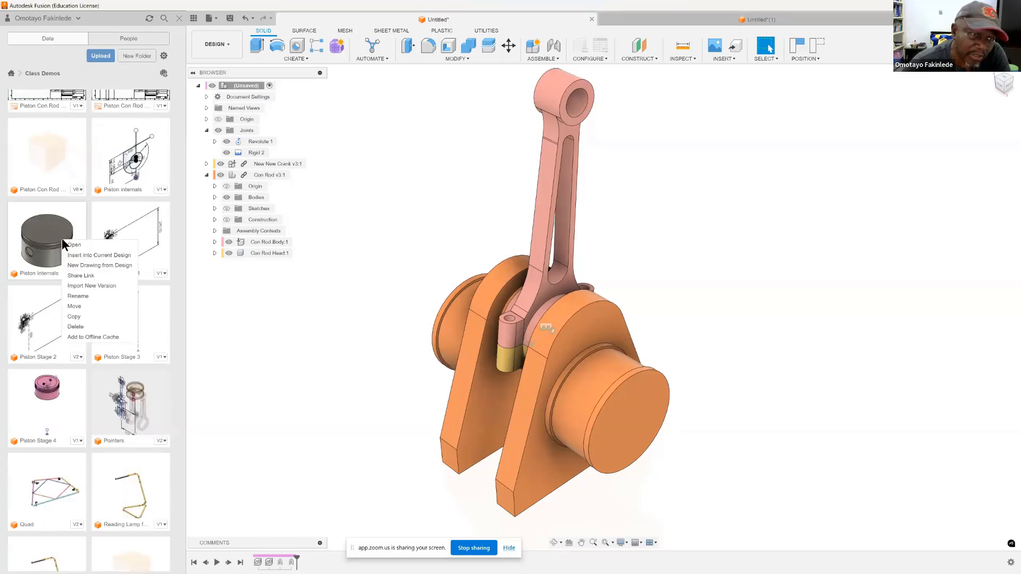
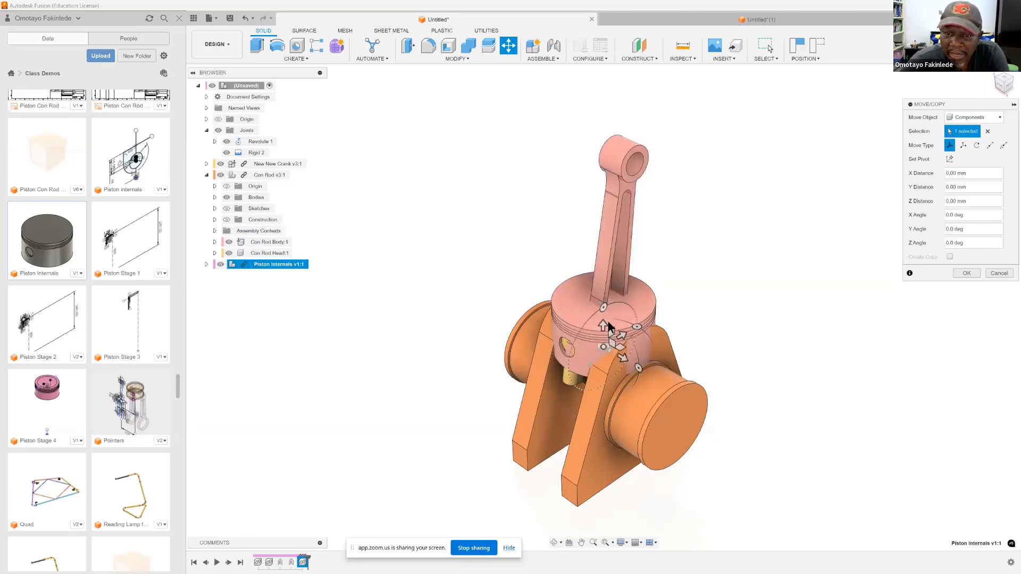
Step: Move the Piston Internals component 180 mm along Z so it sits over the upper end of the connecting rod
{"action": "left_click_drag", "start_coordinate": [604, 325], "coordinate": [616, 88]}
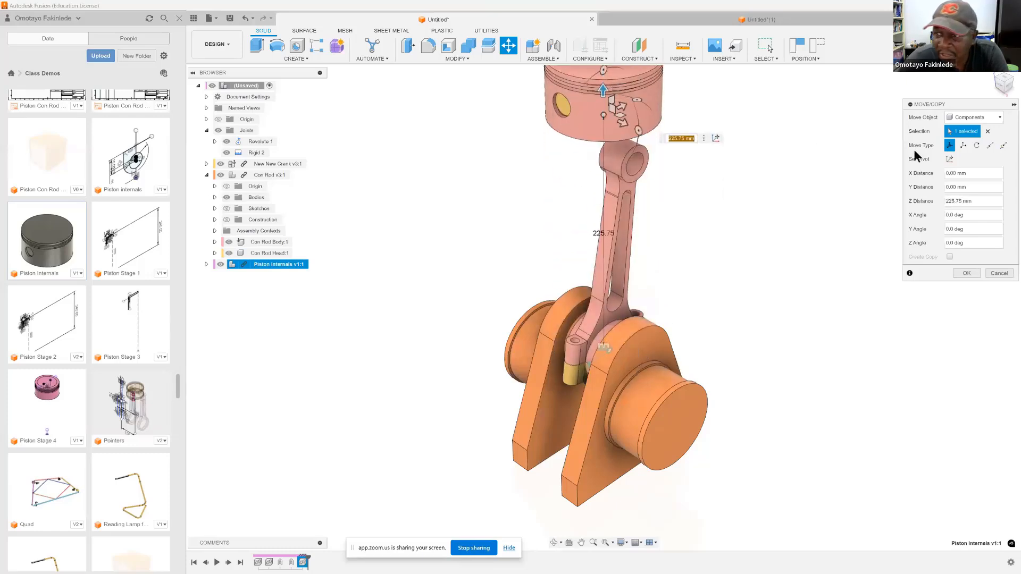
{"action": "left_click", "coordinate": [974, 201]}
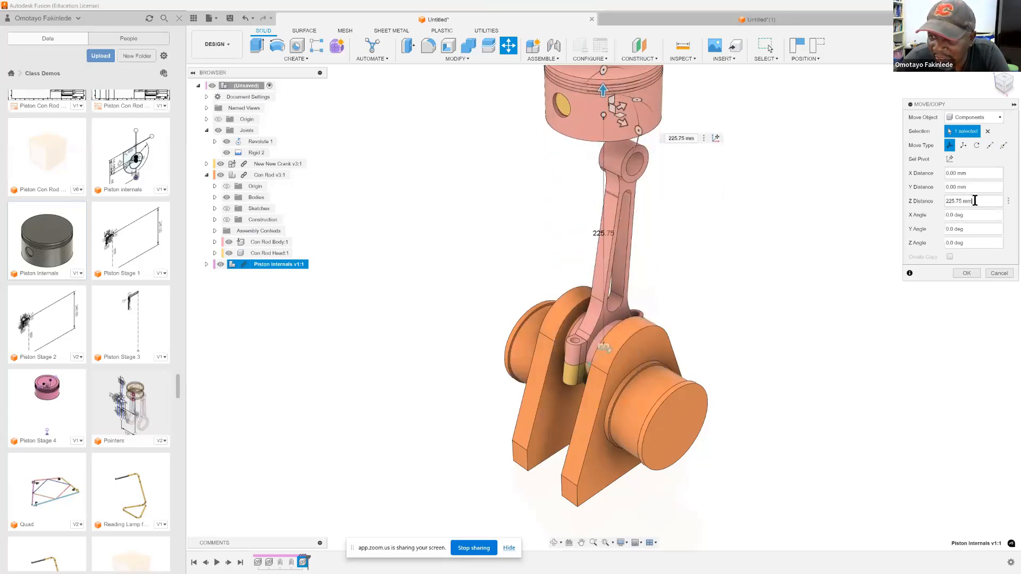
{"action": "type", "text": "180"}
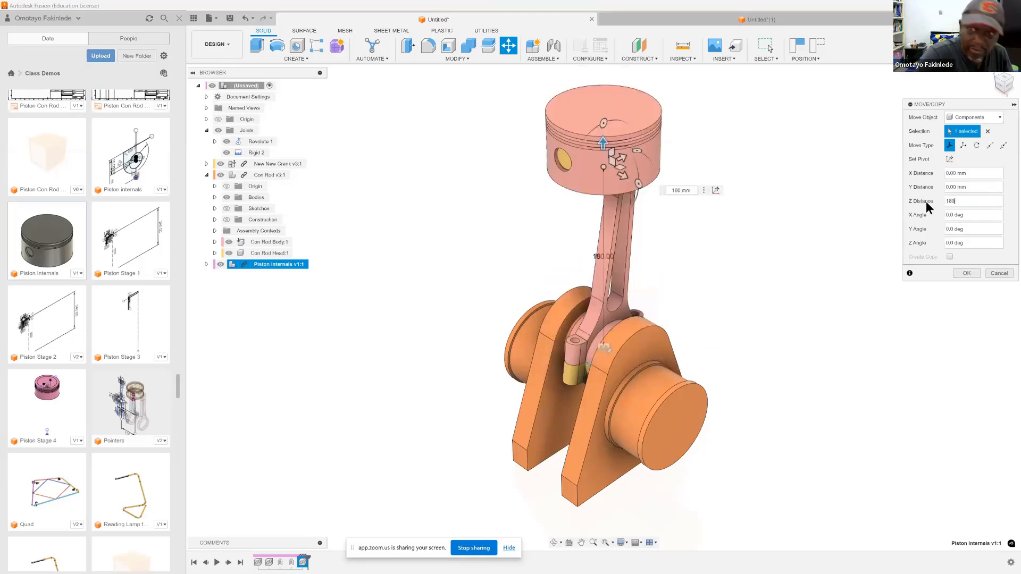
{"action": "key", "text": "Return"}
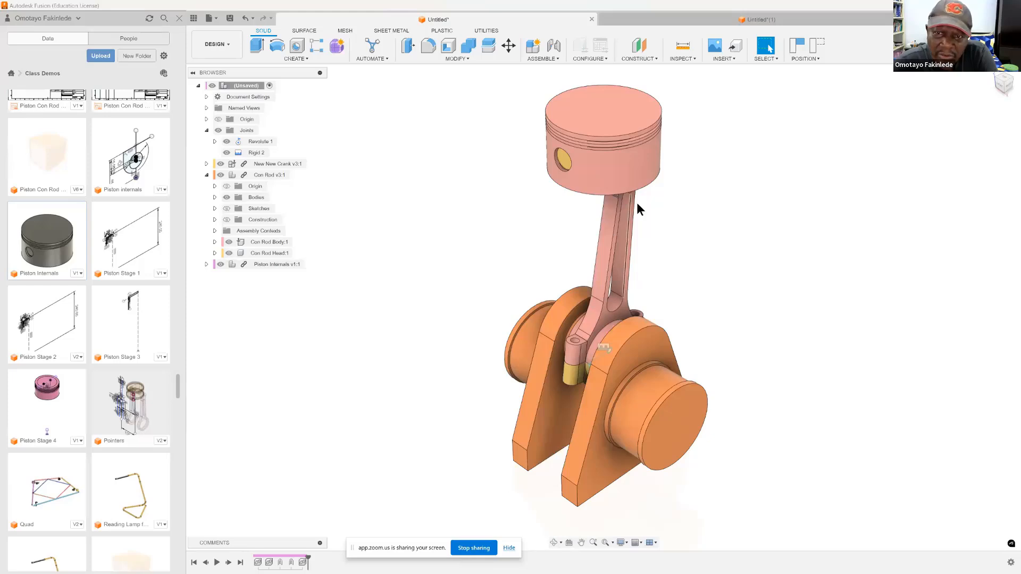
Step: Check the piston from below, and delete the Piston Internals component from the assembly
{"action": "left_click", "coordinate": [553, 543]}
{"action": "left_click_drag", "start_coordinate": [615, 261], "coordinate": [623, 216]}
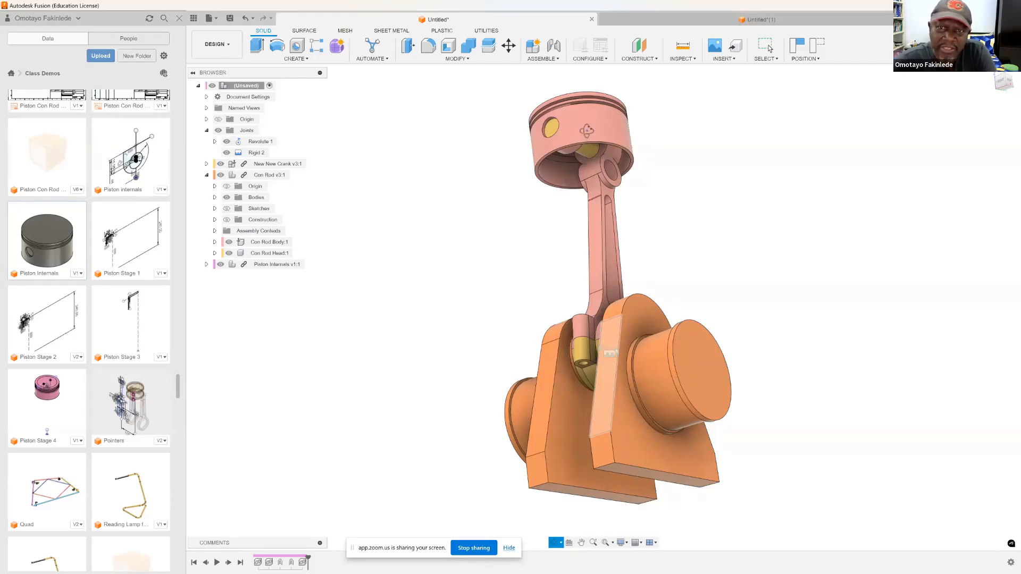
{"action": "key", "text": "Escape"}
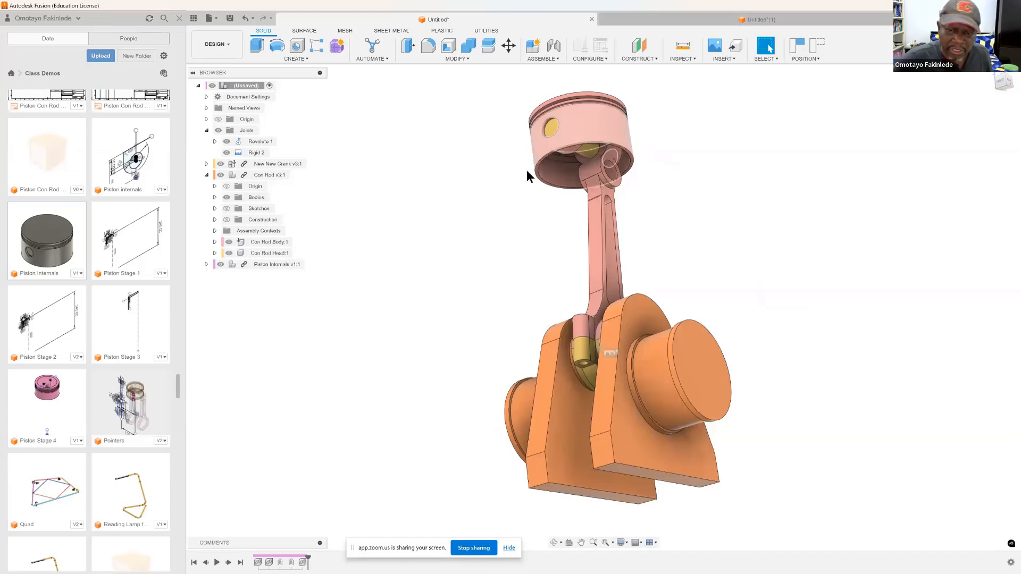
{"action": "right_click", "coordinate": [263, 264]}
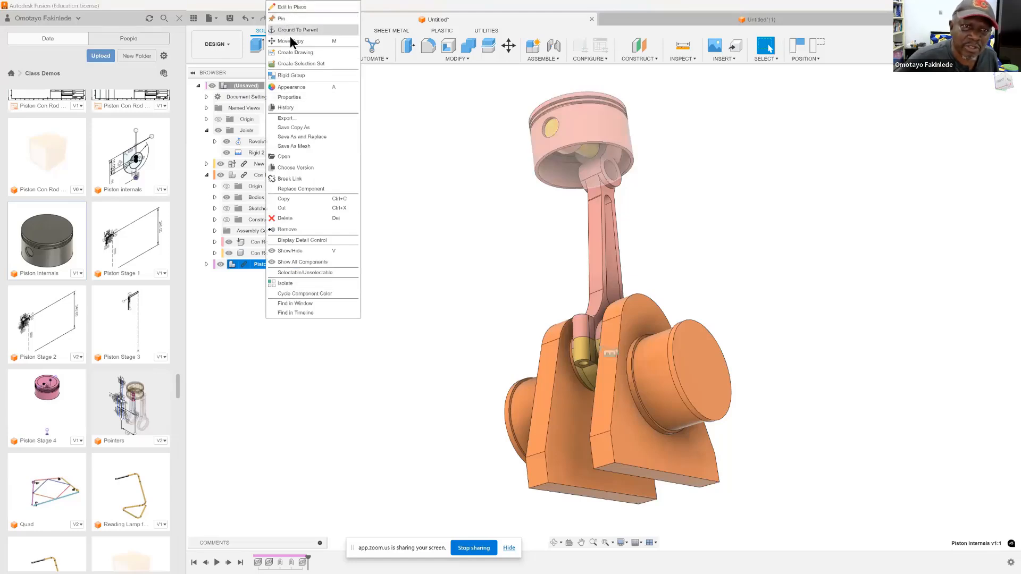
{"action": "left_click", "coordinate": [289, 218]}
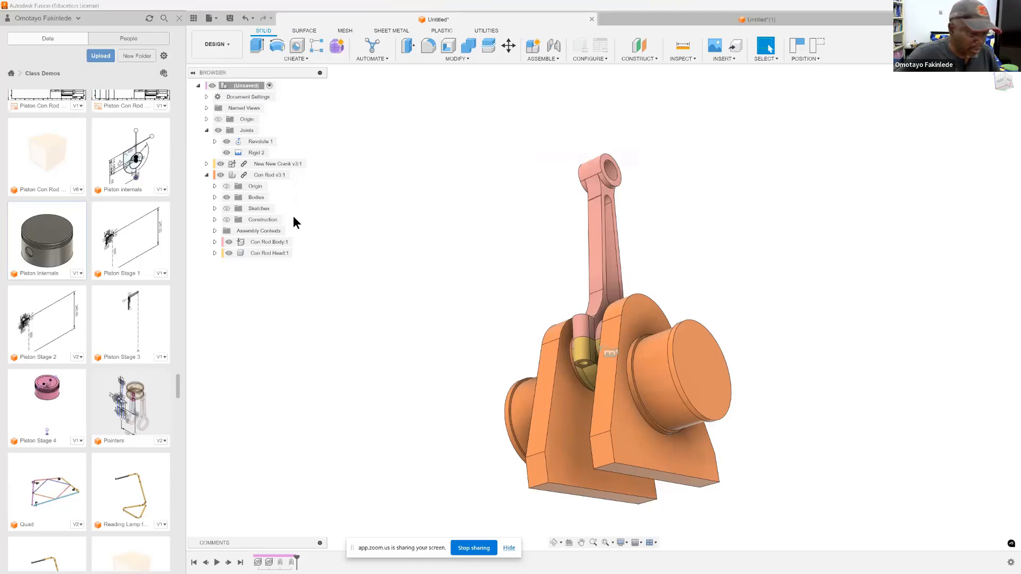
Step: Undo and redo the deletion of the piston, and bring the connecting rod back to its nearly upright position
{"action": "key", "text": "ctrl+z"}
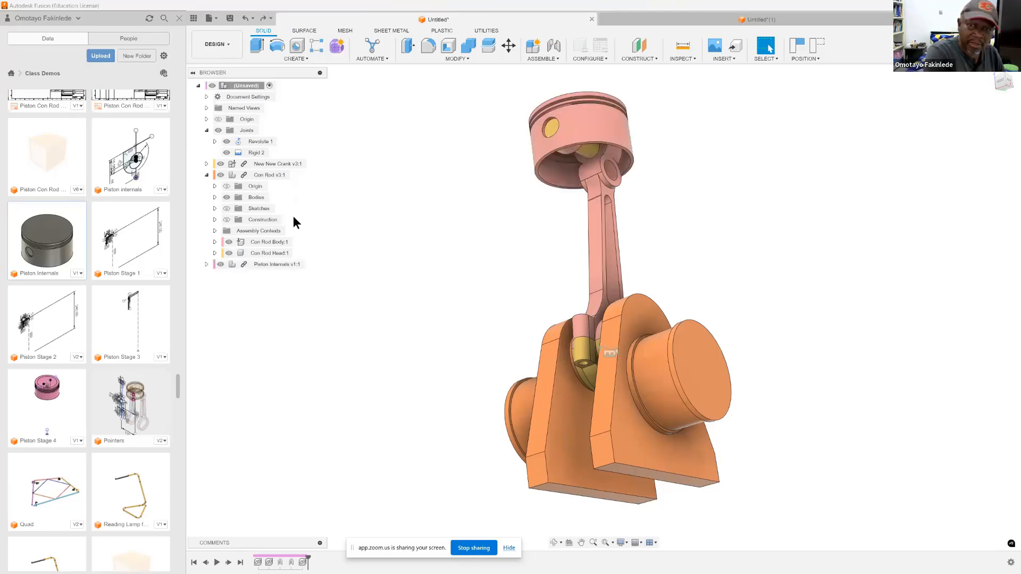
{"action": "key", "text": "ctrl+y"}
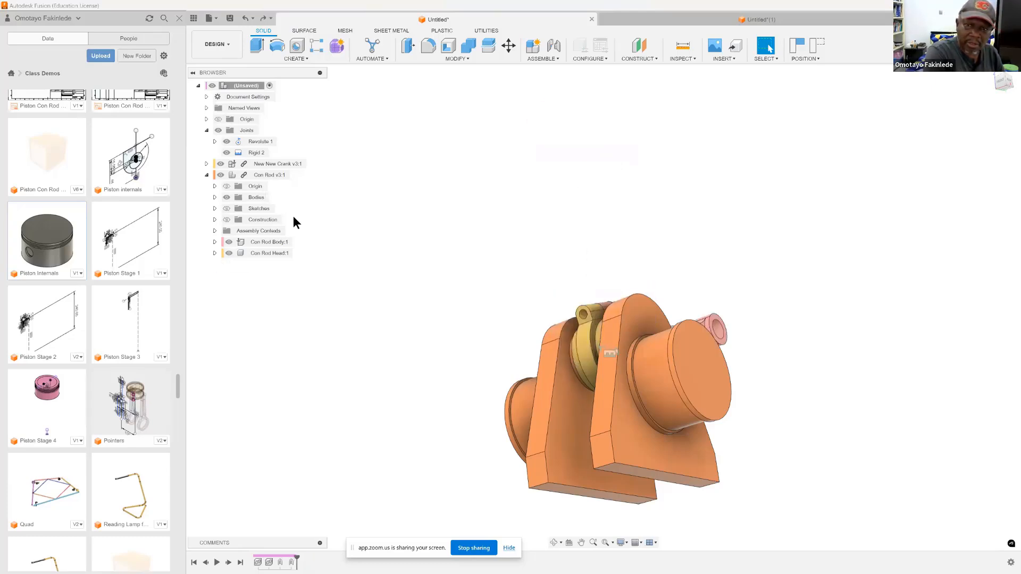
{"action": "key", "text": "ctrl+z"}
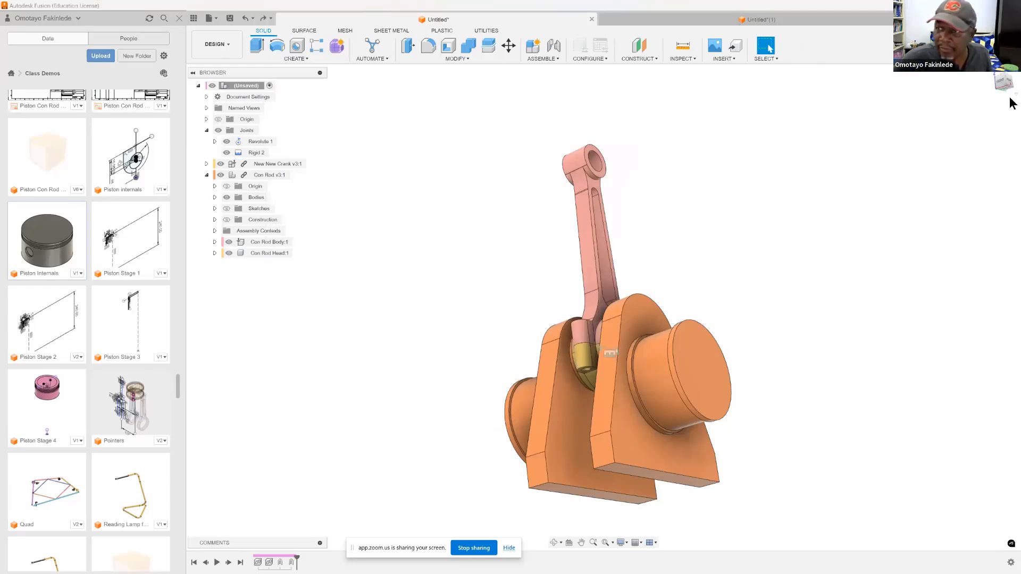
{"action": "left_click", "coordinate": [991, 72]}
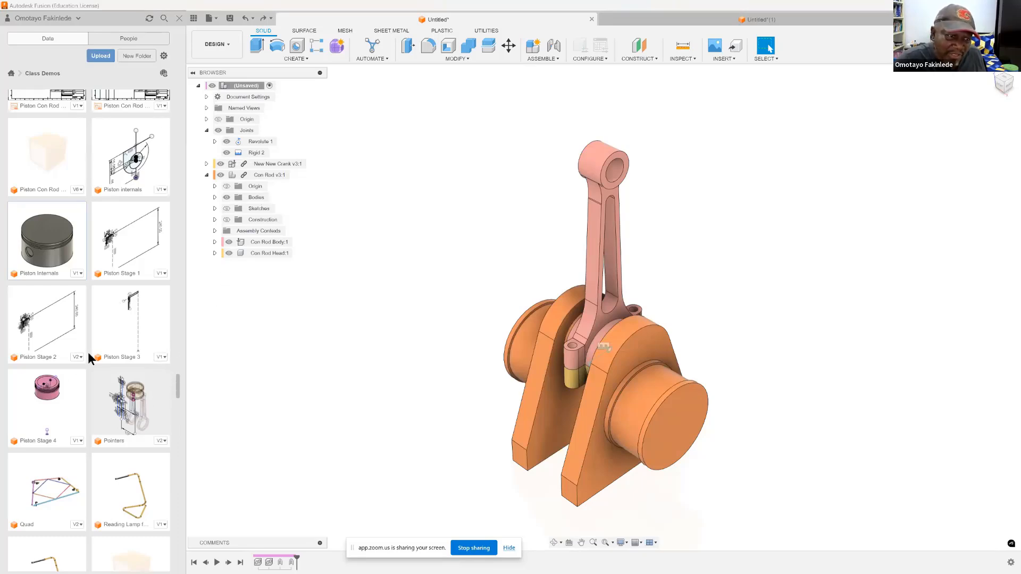
Step: Look through the remaining Class Demos designs for a suitable piston, and return to Piston Internals
{"action": "scroll", "coordinate": [62, 378], "scroll_direction": "down", "scroll_amount": 5}
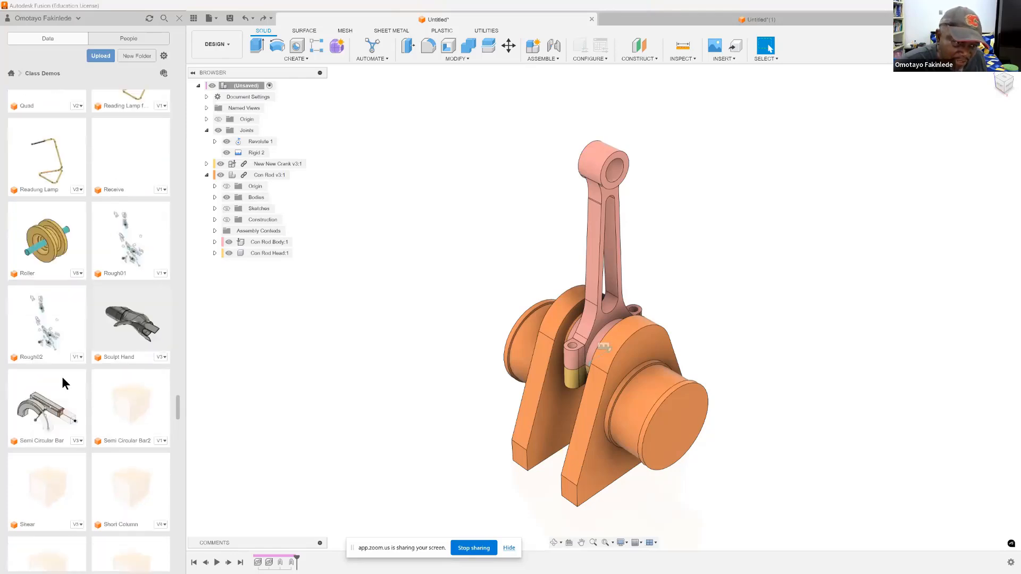
{"action": "scroll", "coordinate": [61, 376], "scroll_direction": "down", "scroll_amount": 10}
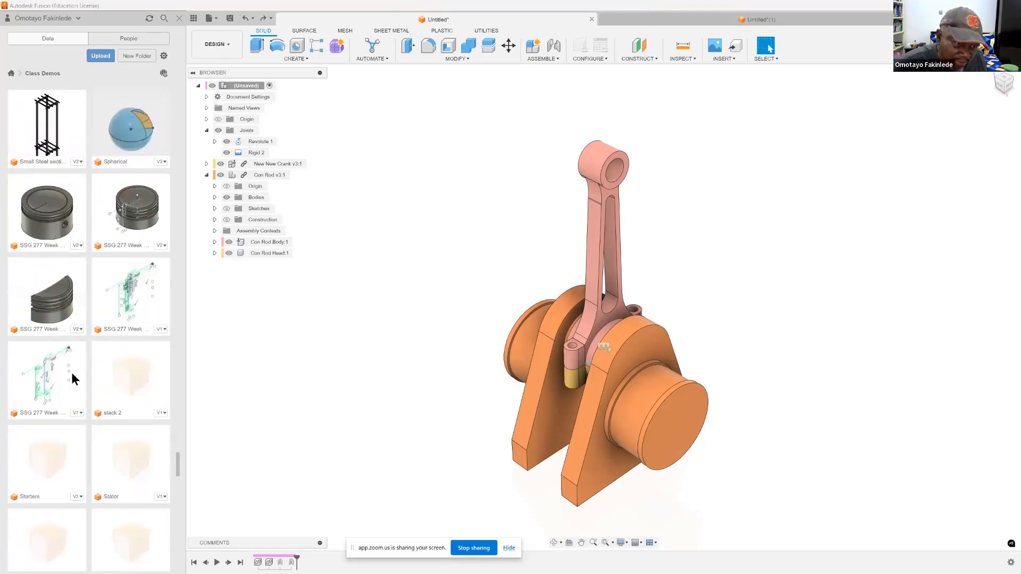
{"action": "scroll", "coordinate": [74, 373], "scroll_direction": "down", "scroll_amount": 10}
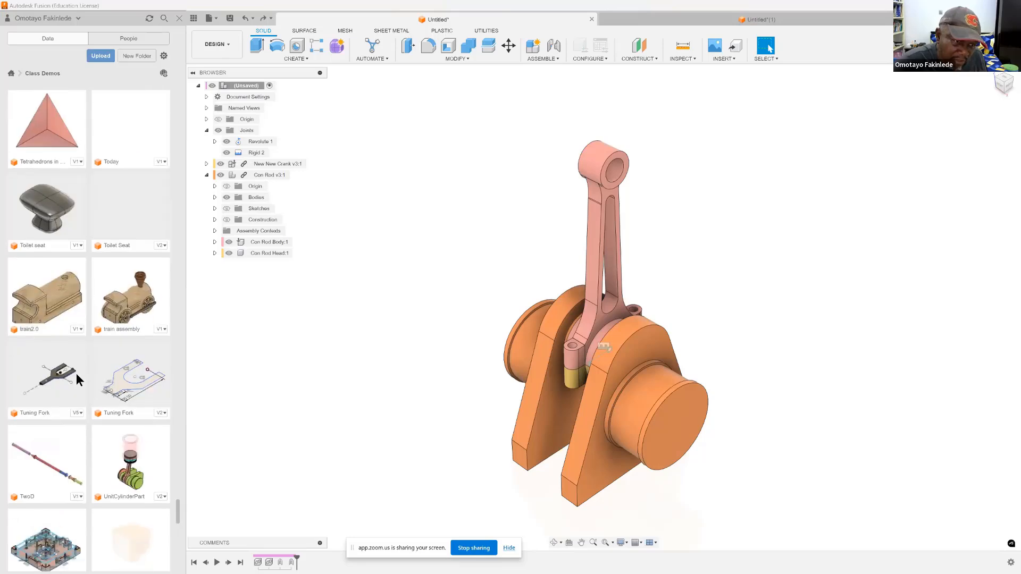
{"action": "scroll", "coordinate": [76, 374], "scroll_direction": "down", "scroll_amount": 10}
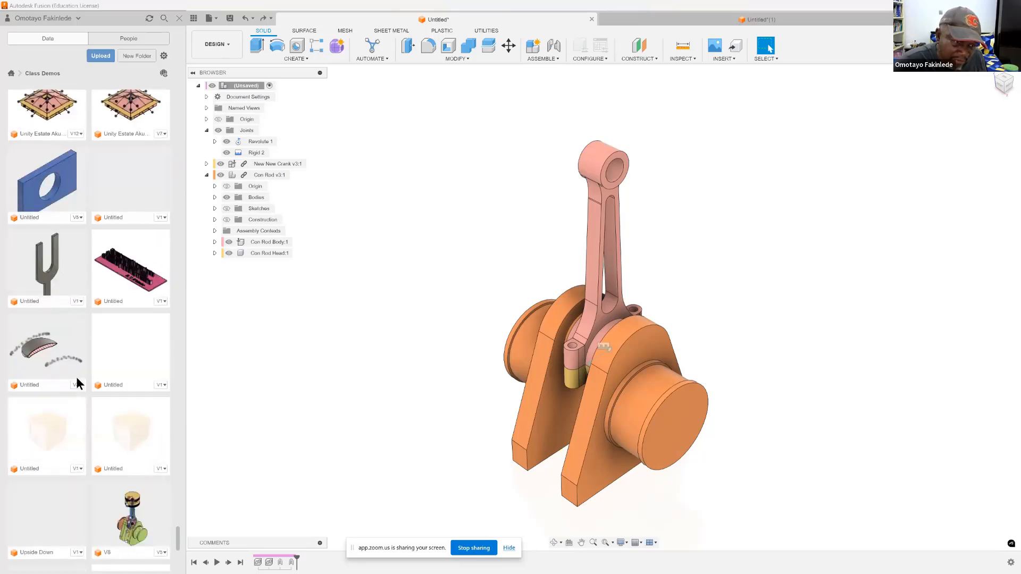
{"action": "scroll", "coordinate": [76, 377], "scroll_direction": "down", "scroll_amount": 4}
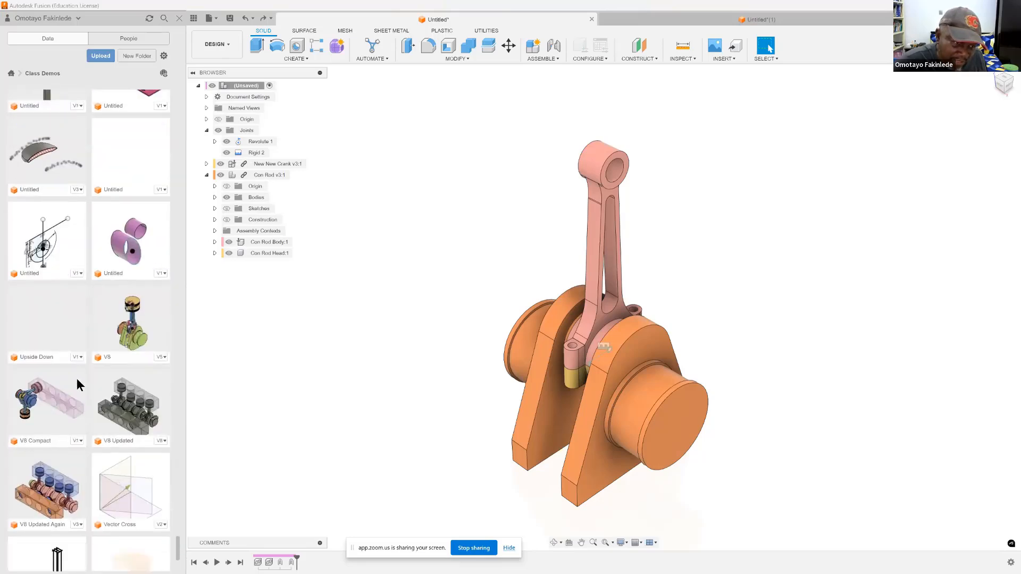
{"action": "scroll", "coordinate": [77, 378], "scroll_direction": "down", "scroll_amount": 4}
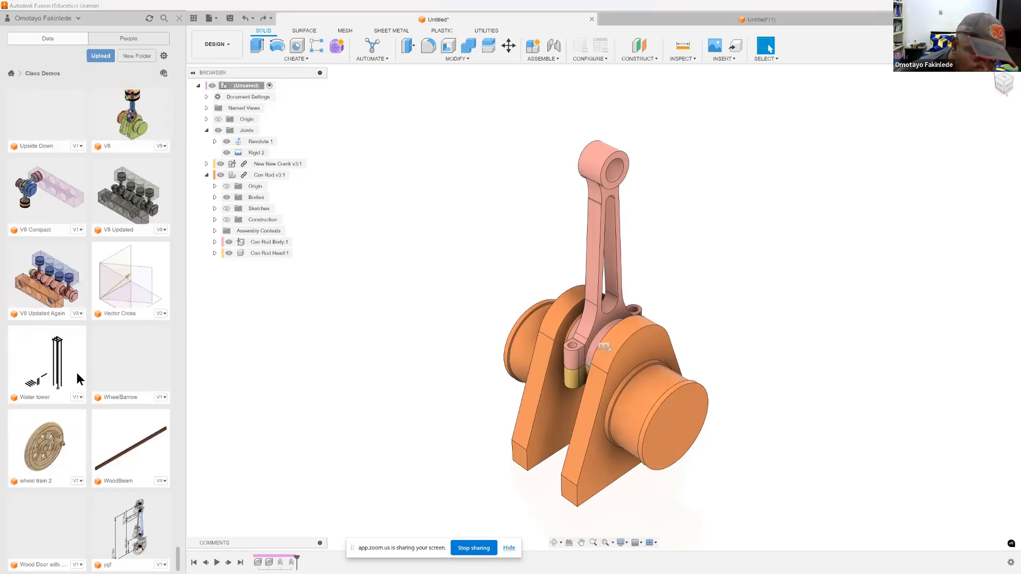
{"action": "scroll", "coordinate": [77, 378], "scroll_direction": "up", "scroll_amount": 8}
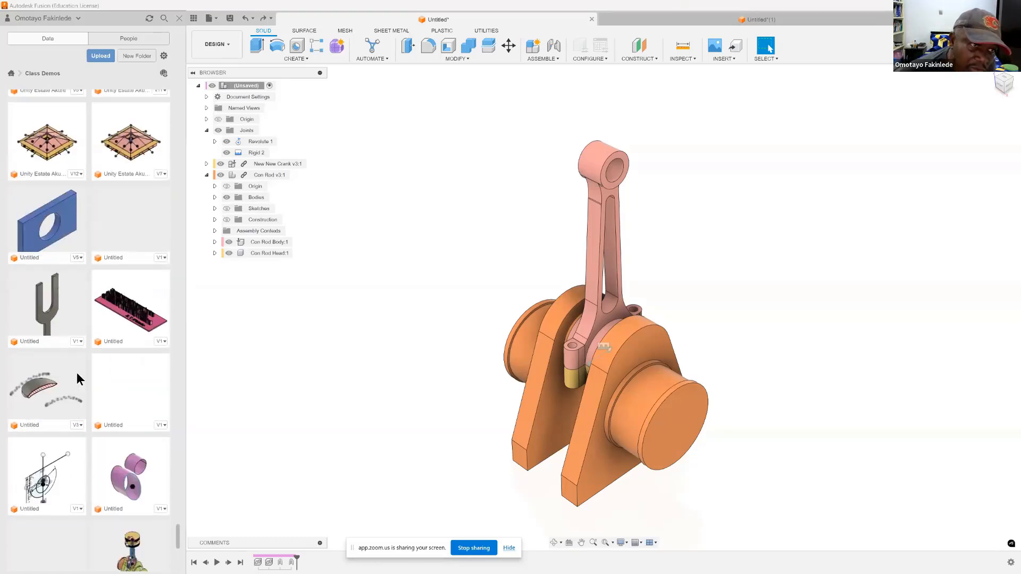
{"action": "scroll", "coordinate": [77, 377], "scroll_direction": "up", "scroll_amount": 6}
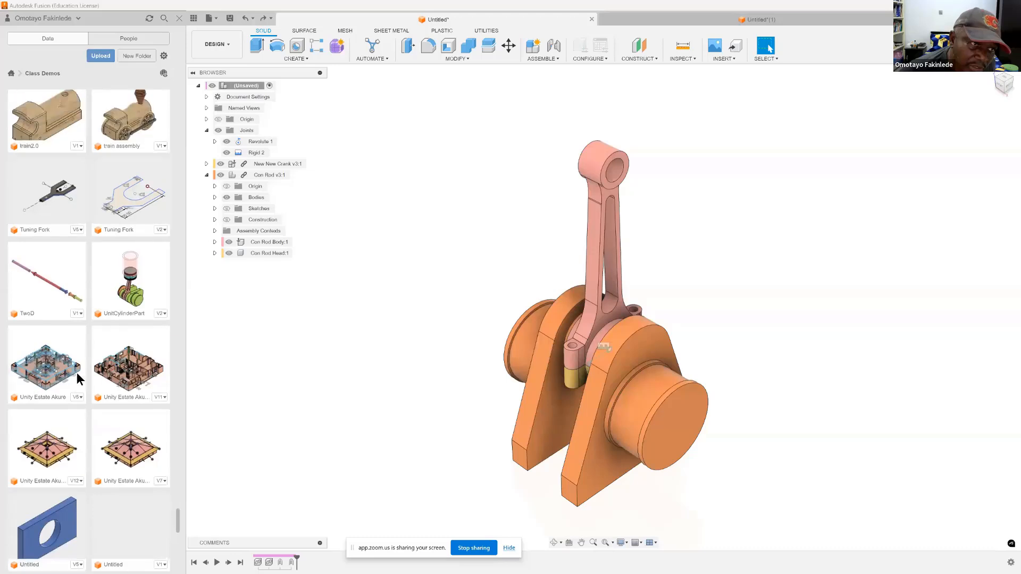
{"action": "scroll", "coordinate": [76, 377], "scroll_direction": "up", "scroll_amount": 7}
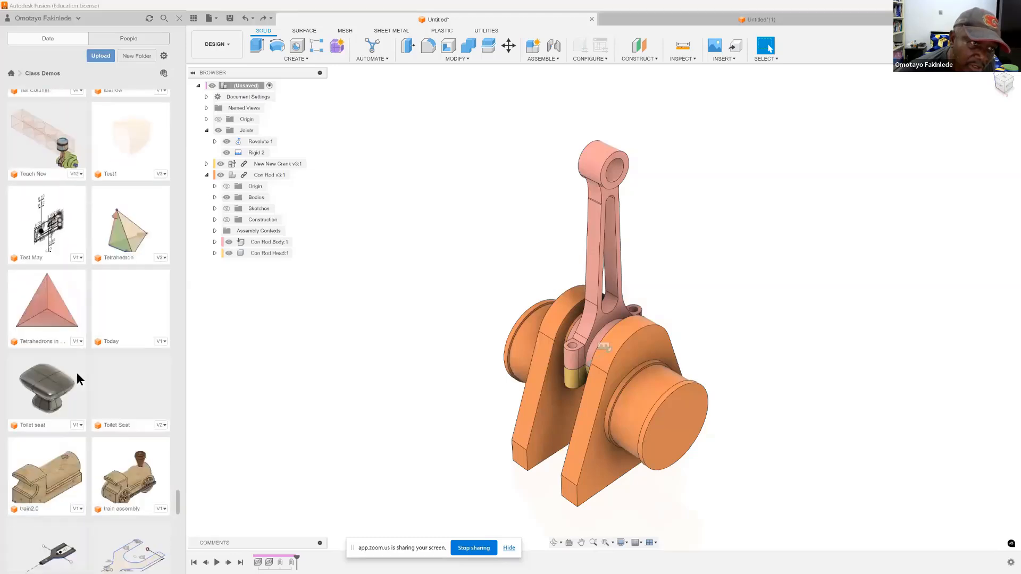
{"action": "scroll", "coordinate": [78, 379], "scroll_direction": "up", "scroll_amount": 3}
{"action": "scroll", "coordinate": [77, 378], "scroll_direction": "up", "scroll_amount": 7}
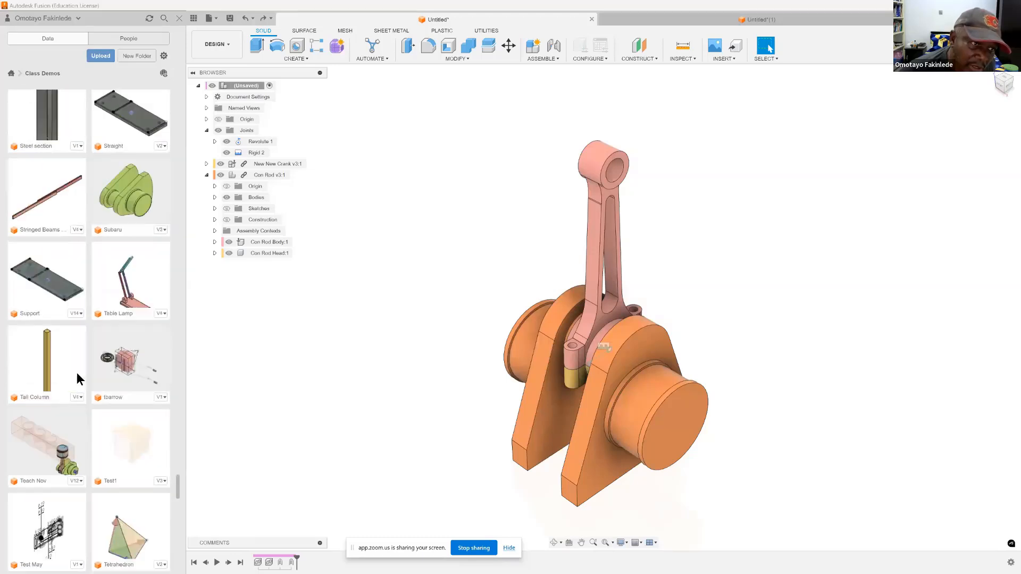
{"action": "scroll", "coordinate": [77, 378], "scroll_direction": "up", "scroll_amount": 3}
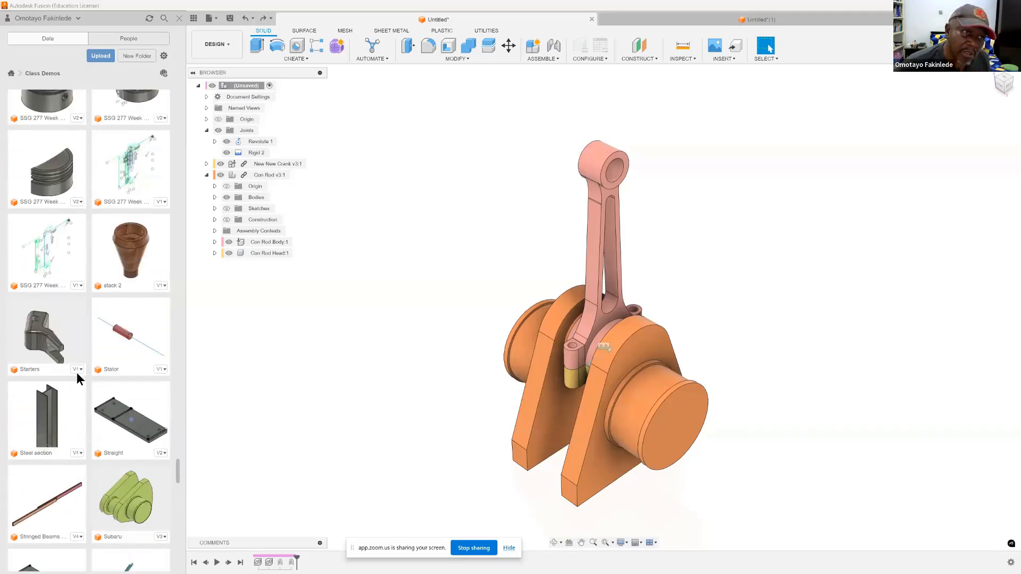
{"action": "scroll", "coordinate": [76, 375], "scroll_direction": "up", "scroll_amount": 2}
{"action": "scroll", "coordinate": [77, 379], "scroll_direction": "up", "scroll_amount": 8}
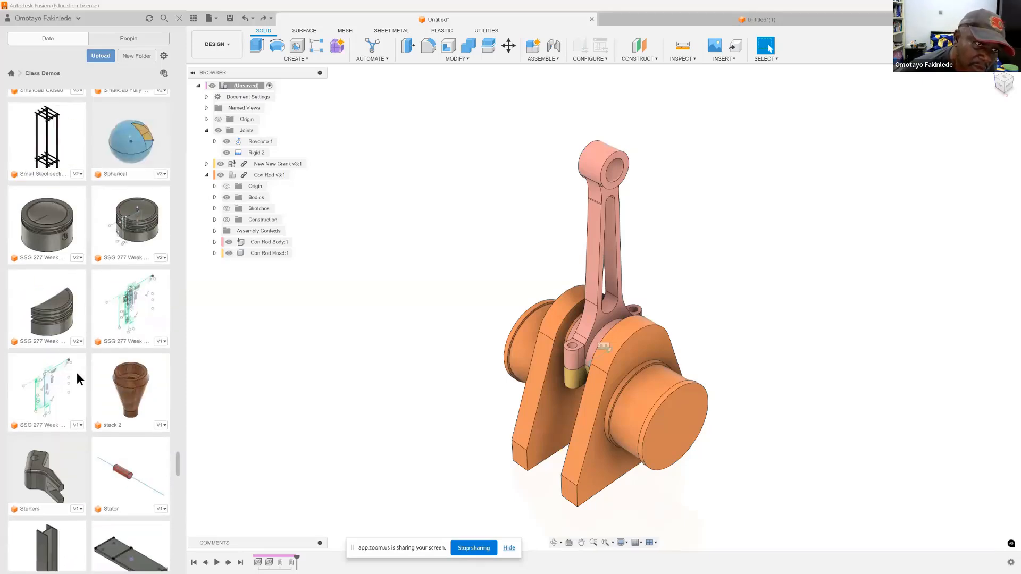
{"action": "scroll", "coordinate": [77, 377], "scroll_direction": "up", "scroll_amount": 8}
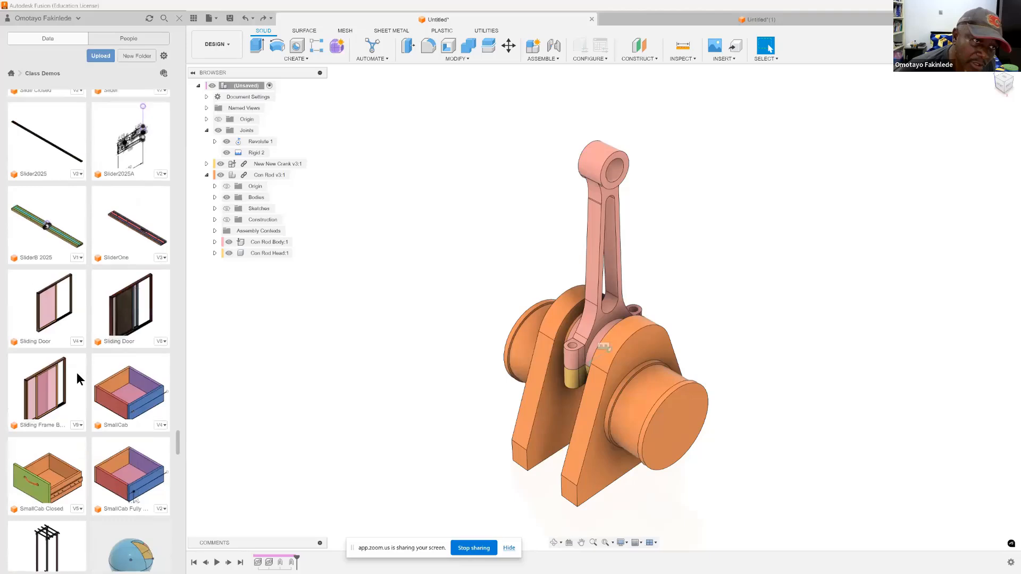
{"action": "scroll", "coordinate": [77, 375], "scroll_direction": "up", "scroll_amount": 4}
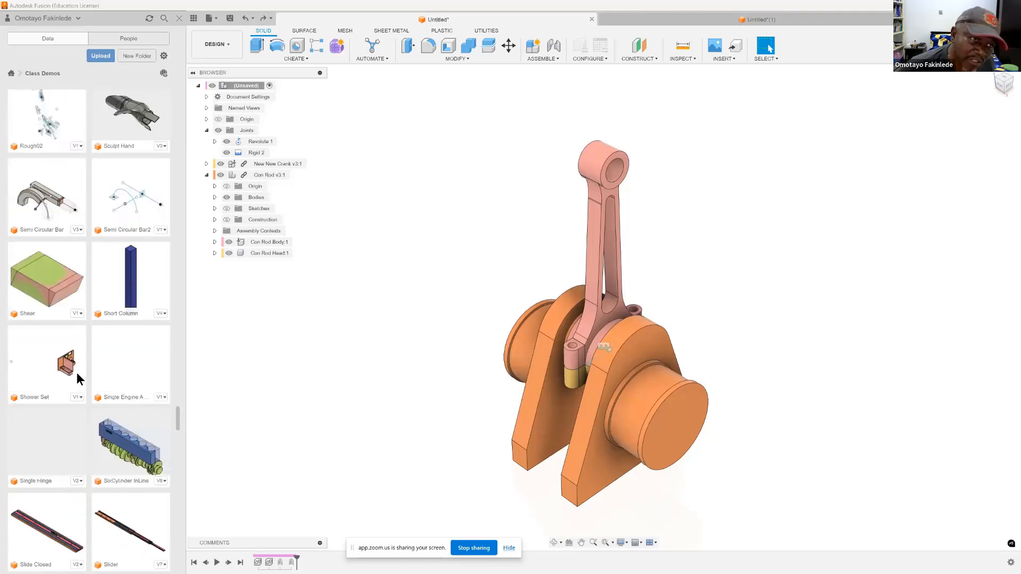
{"action": "scroll", "coordinate": [77, 375], "scroll_direction": "up", "scroll_amount": 8}
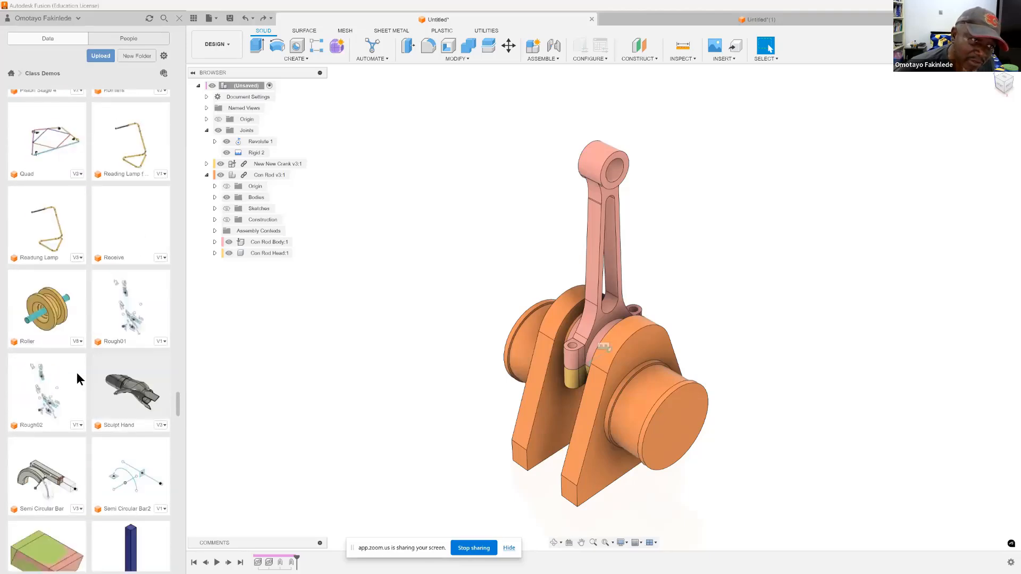
{"action": "scroll", "coordinate": [77, 375], "scroll_direction": "up", "scroll_amount": 2}
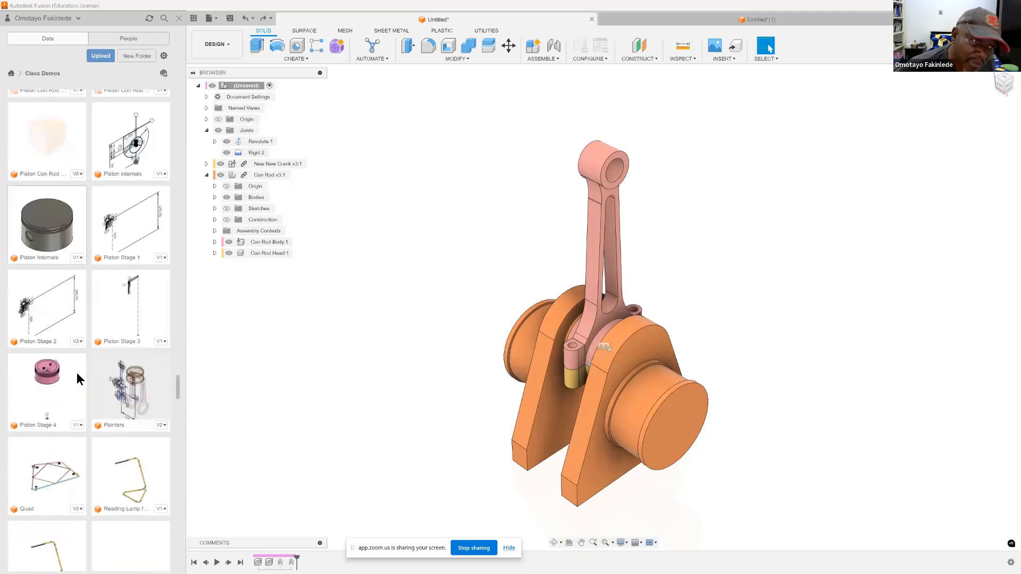
Step: Insert Piston Internals into the current design and raise it along Z over the upper end of the connecting rod
{"action": "right_click", "coordinate": [52, 233]}
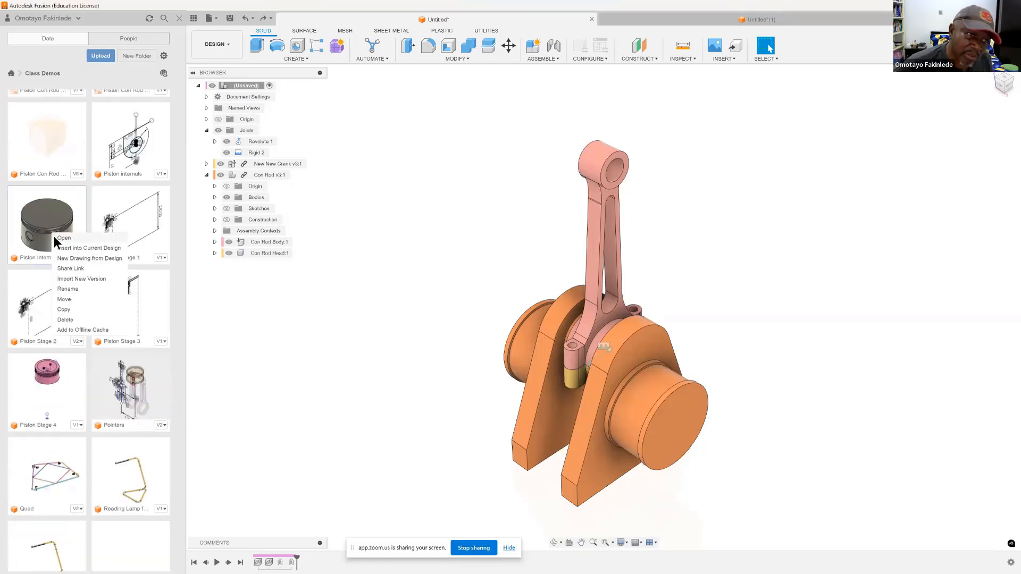
{"action": "left_click", "coordinate": [78, 248]}
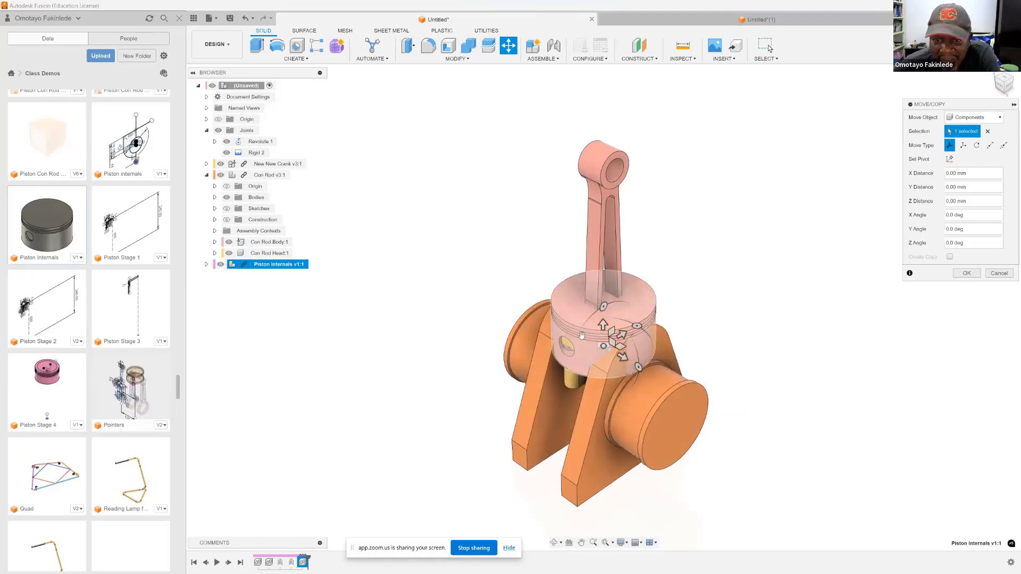
{"action": "left_click", "coordinate": [980, 202]}
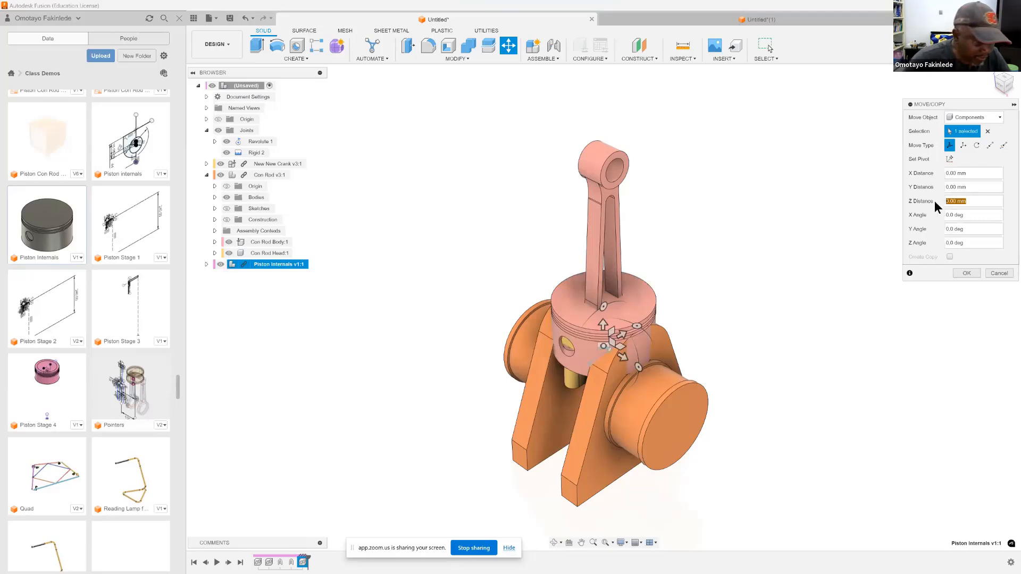
{"action": "type", "text": "180"}
{"action": "key", "text": "Return"}
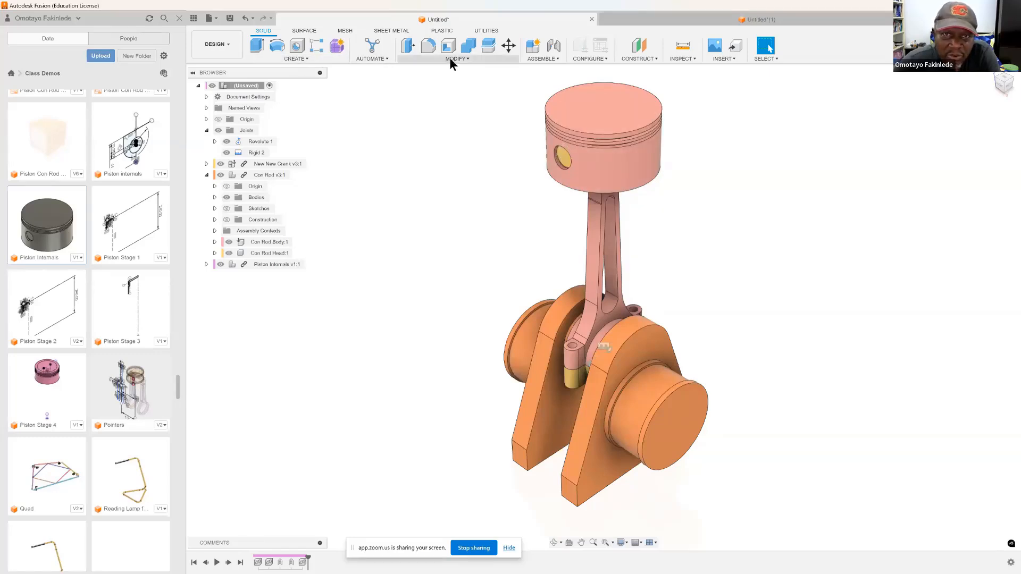
Step: Add a rigid as-built joint between the Piston Pin and the Piston
{"action": "left_click", "coordinate": [542, 58]}
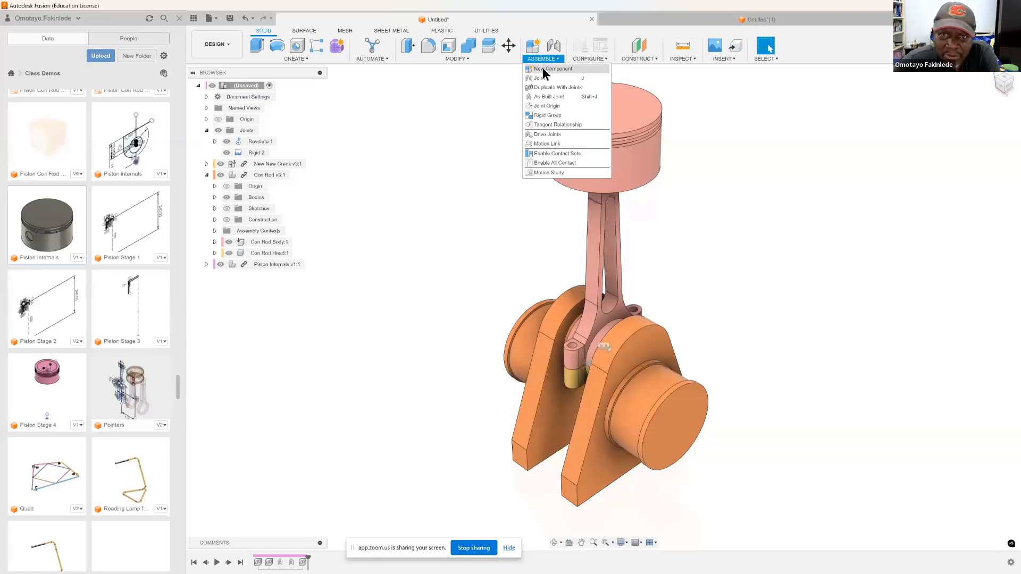
{"action": "left_click", "coordinate": [544, 97]}
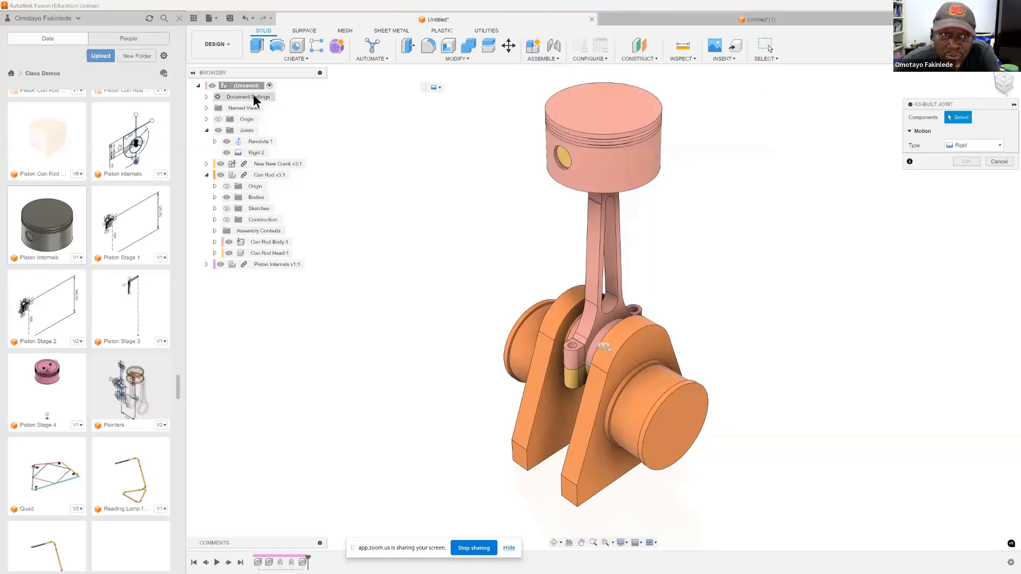
{"action": "left_click", "coordinate": [561, 155]}
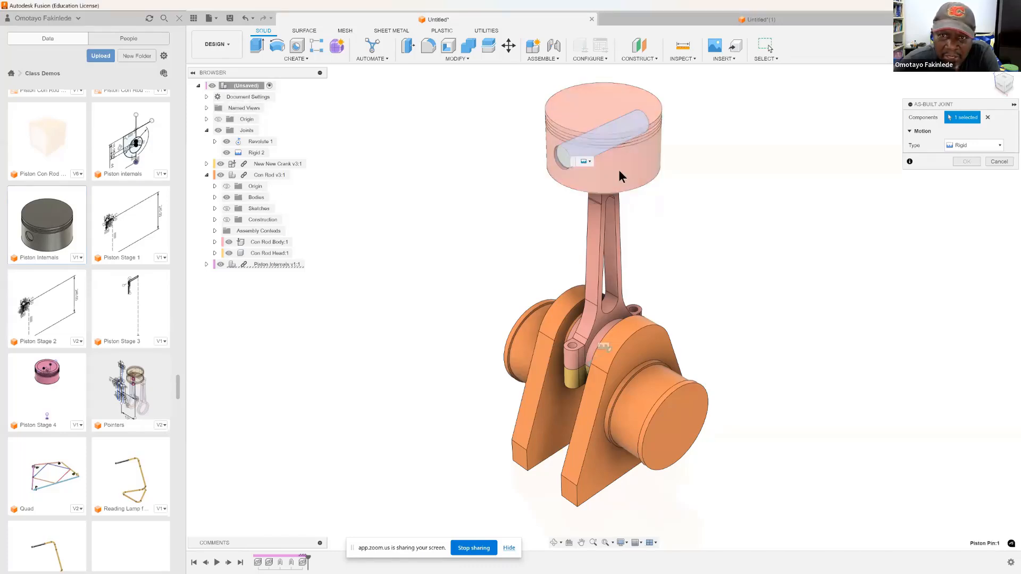
{"action": "left_click", "coordinate": [618, 170]}
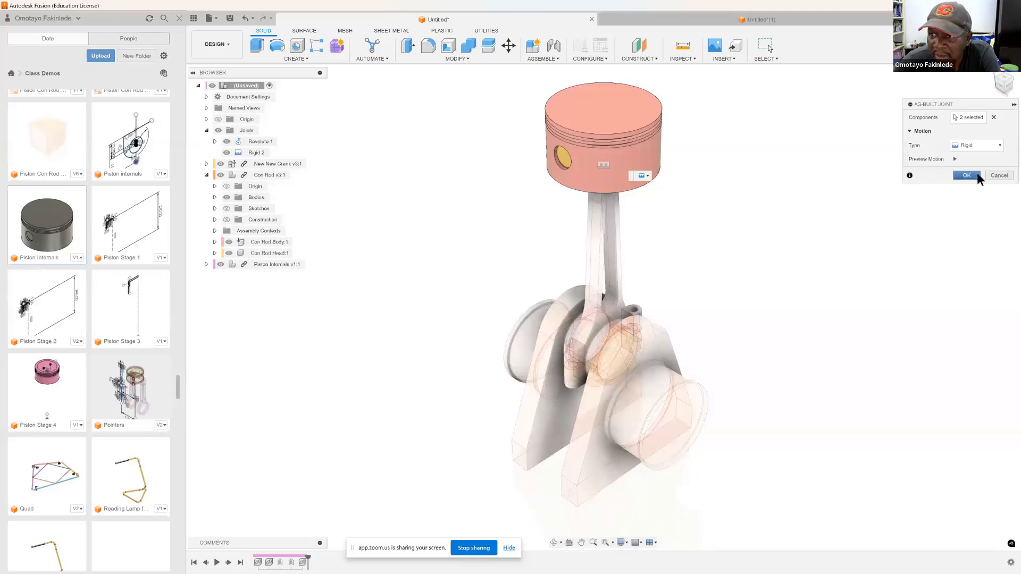
{"action": "left_click", "coordinate": [967, 175]}
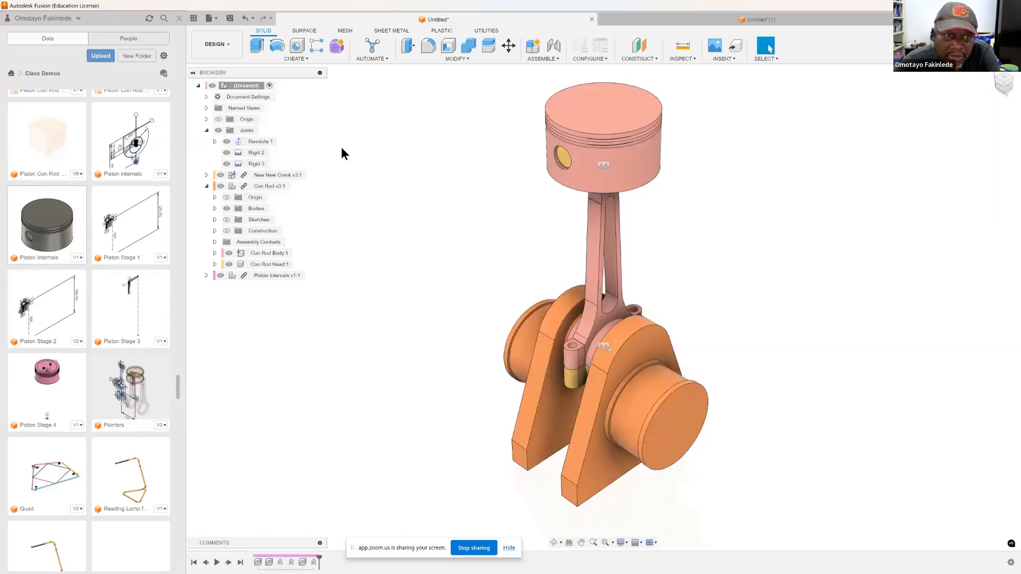
Step: Preview the motion of the rigid joint between the piston and its pin
{"action": "right_click", "coordinate": [257, 164]}
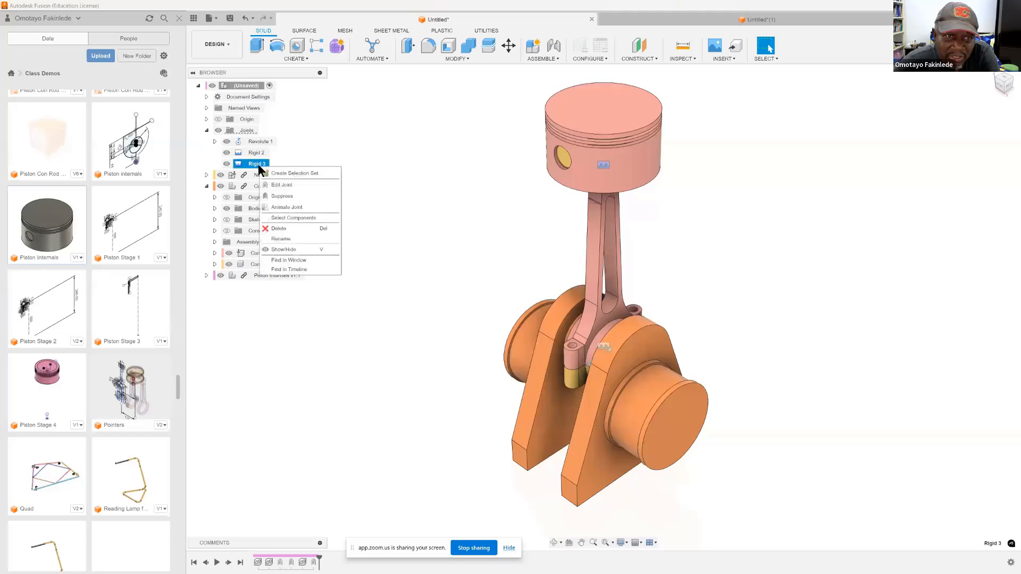
{"action": "left_click", "coordinate": [278, 187]}
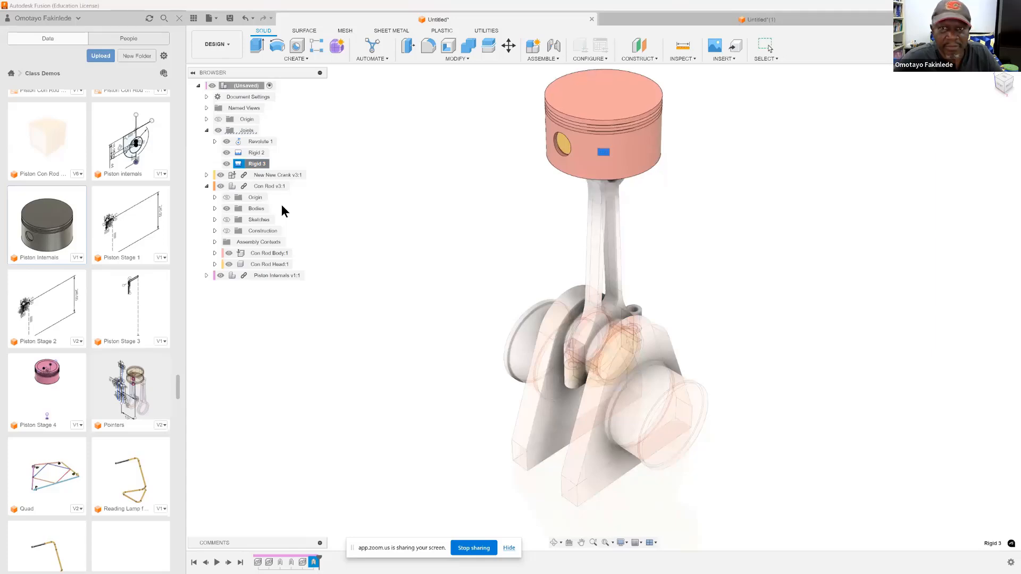
{"action": "key", "text": "Escape"}
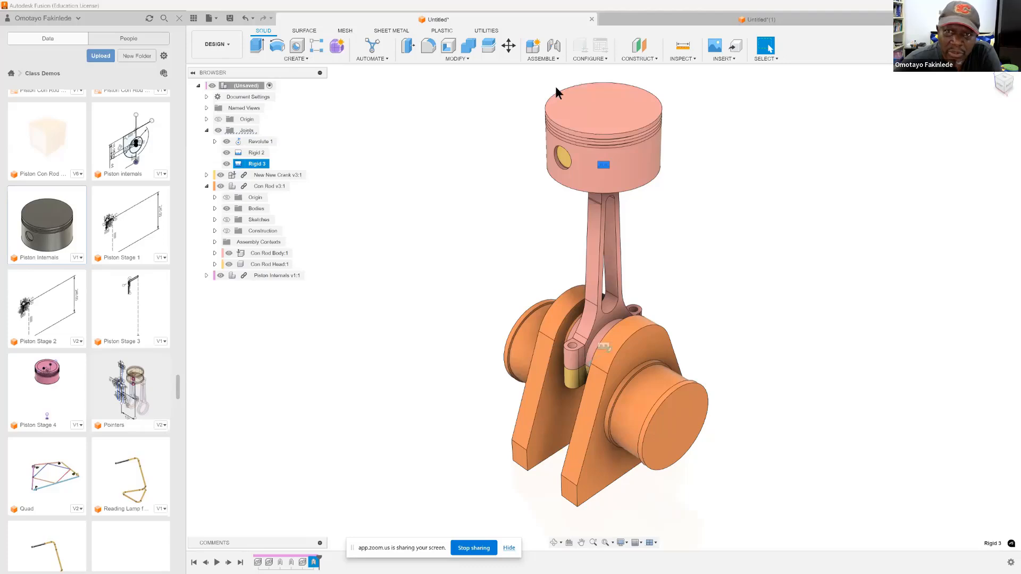
Step: Set up a Move/Copy rotation of 90 degrees about the design's origin Z axis
{"action": "right_click", "coordinate": [583, 108]}
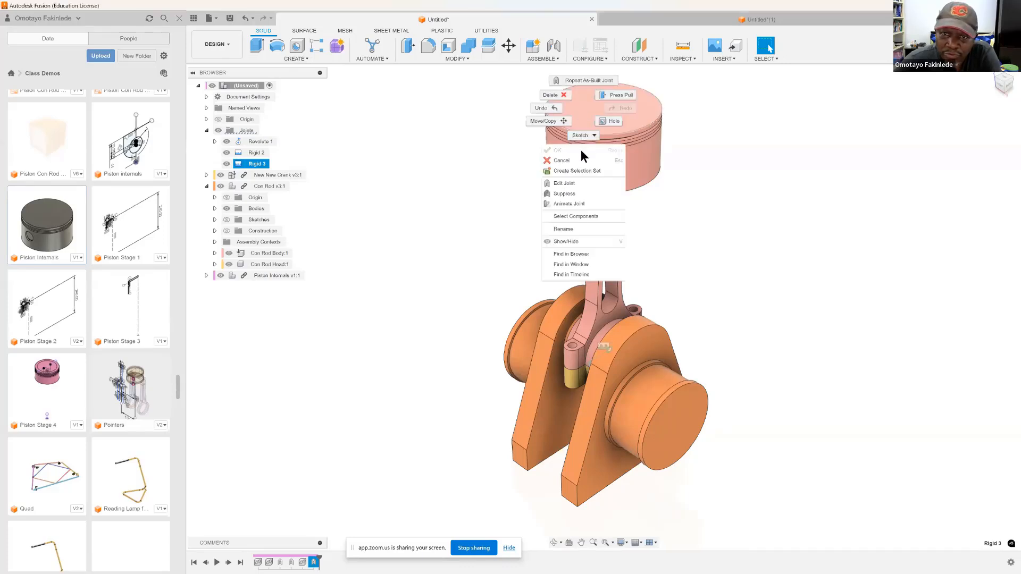
{"action": "left_click", "coordinate": [551, 124]}
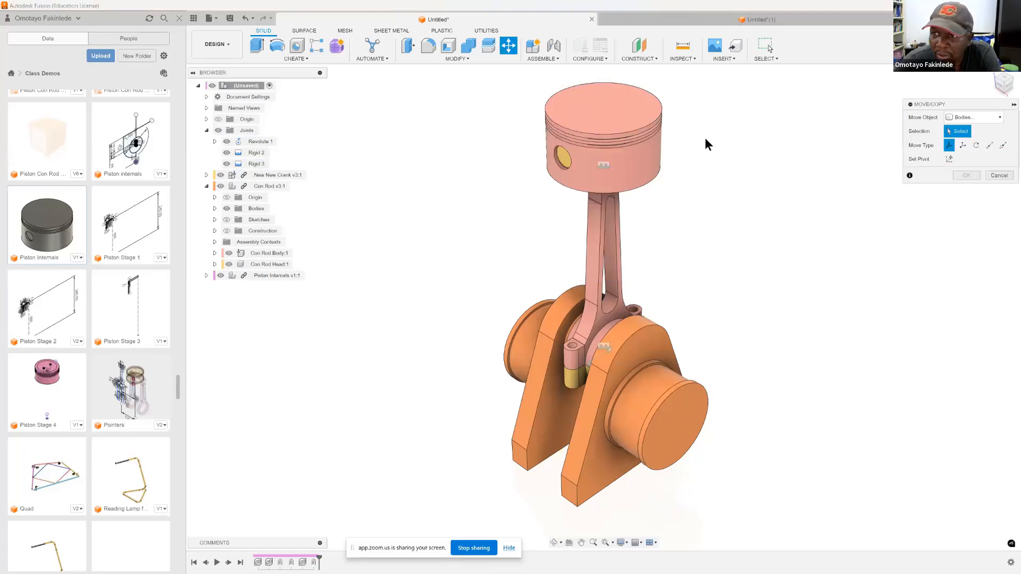
{"action": "left_click", "coordinate": [977, 145]}
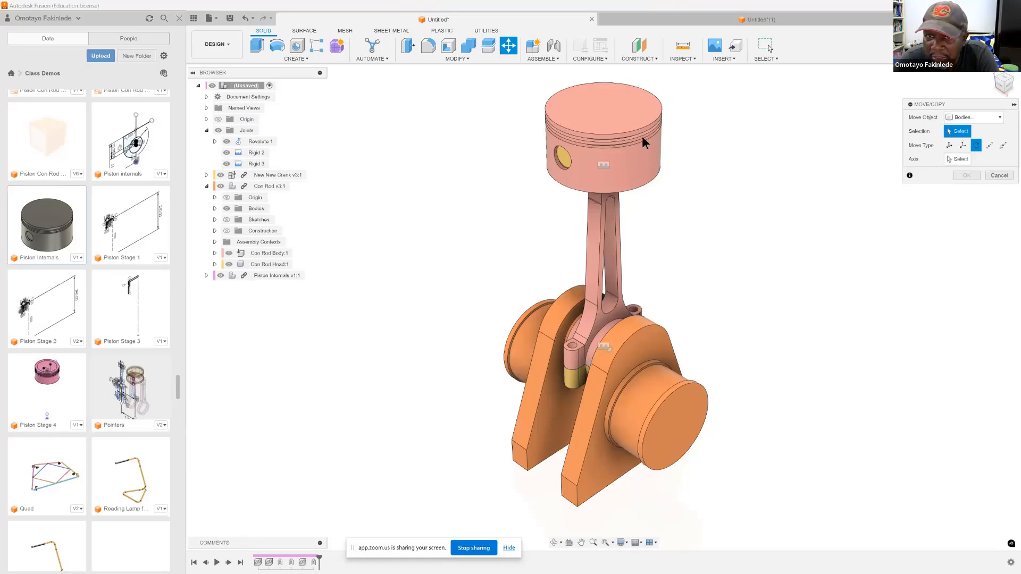
{"action": "left_click", "coordinate": [956, 158]}
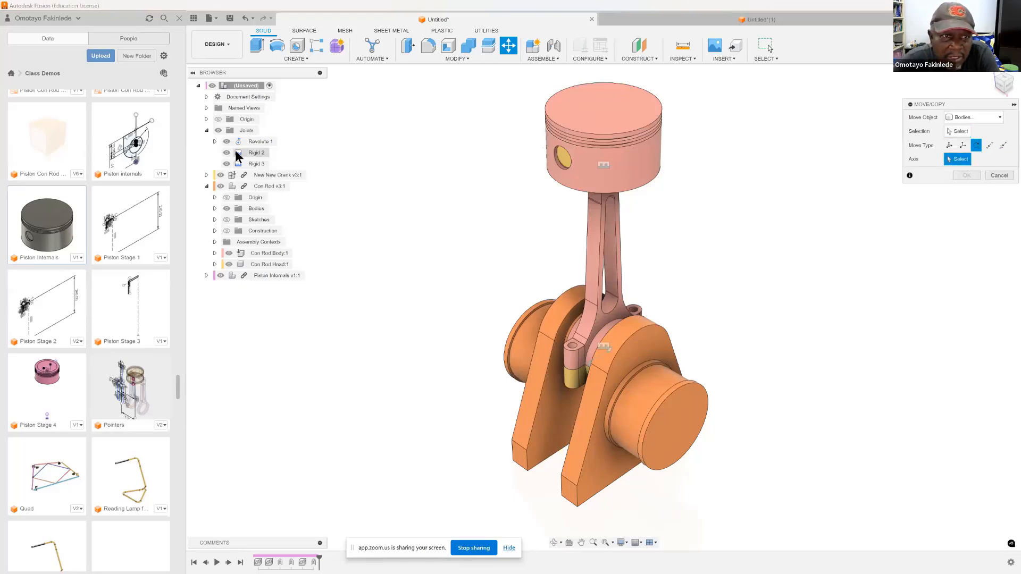
{"action": "left_click", "coordinate": [206, 119]}
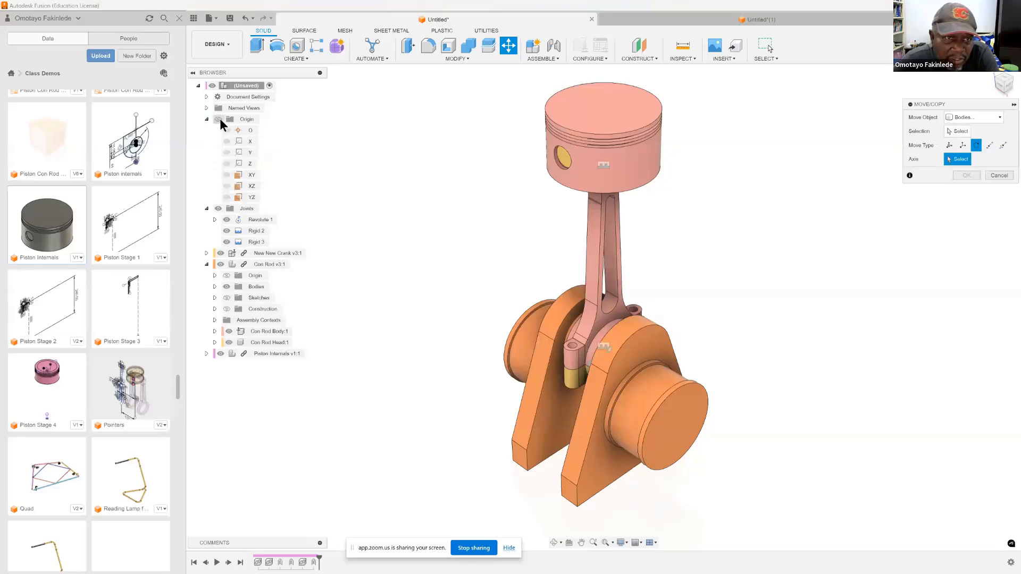
{"action": "left_click", "coordinate": [247, 163]}
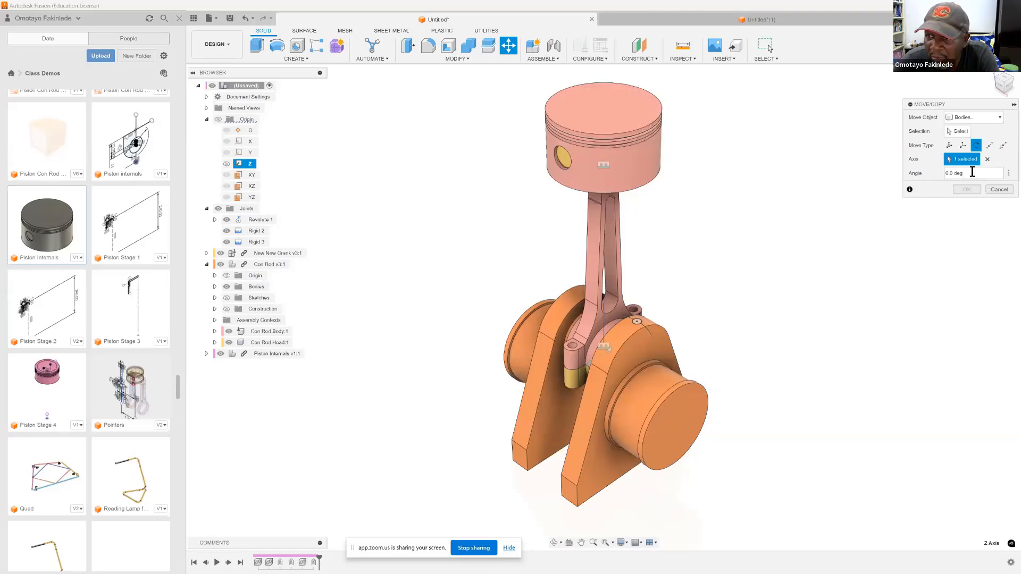
{"action": "type", "text": "90"}
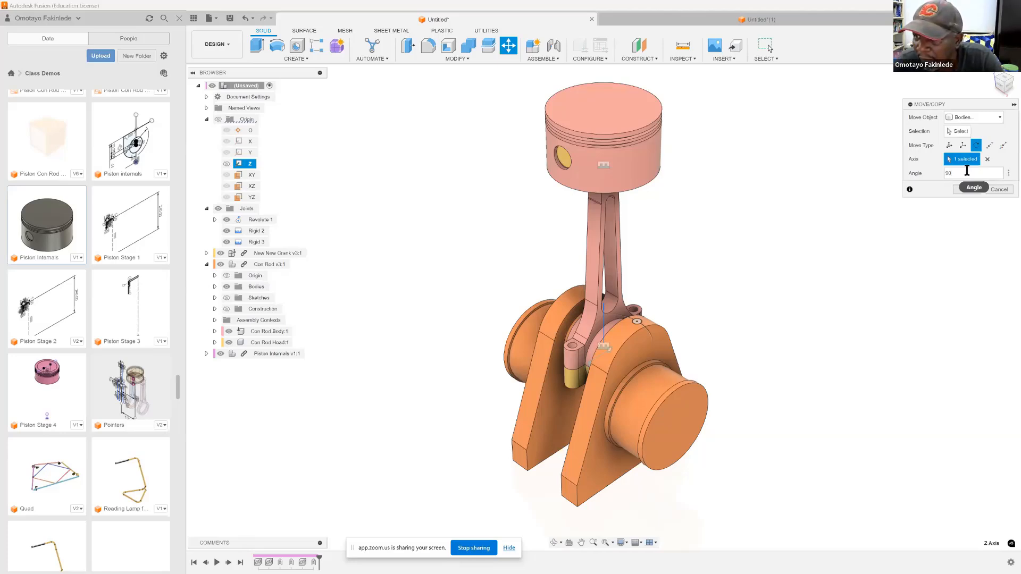
Step: Switch the move object to Components and rotate Piston Internals 90 degrees about the Z axis
{"action": "left_click", "coordinate": [964, 131]}
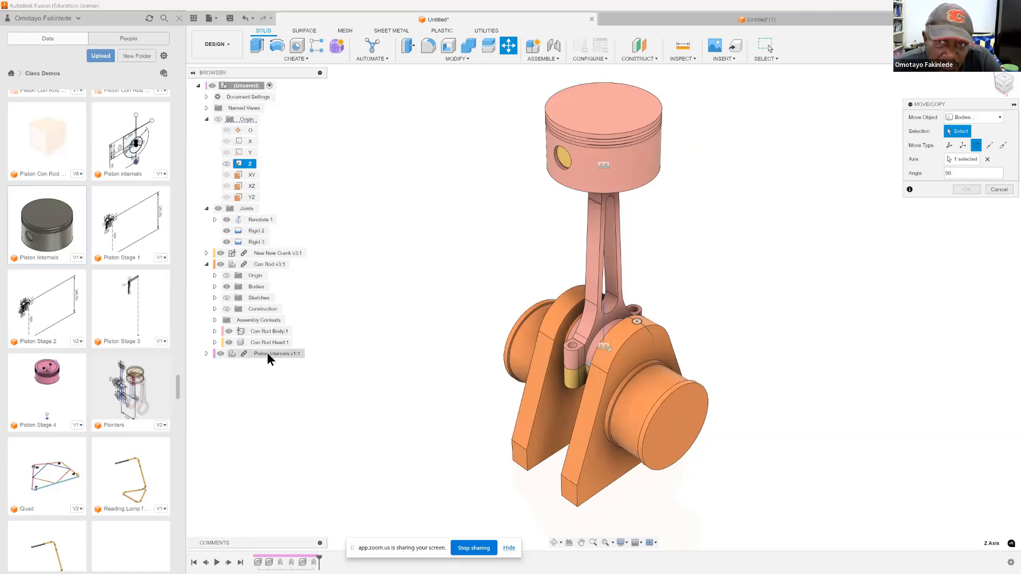
{"action": "left_click", "coordinate": [207, 353]}
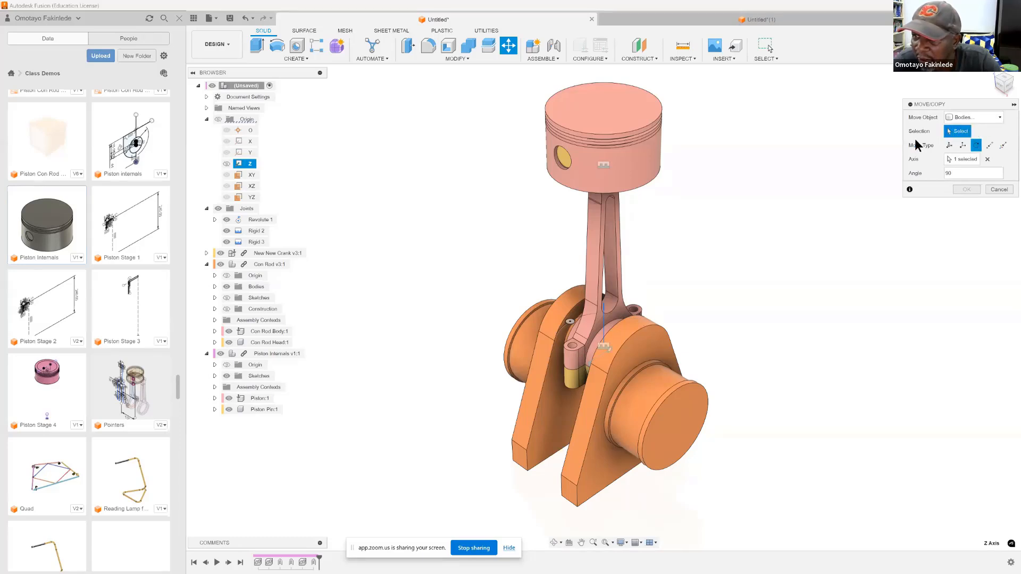
{"action": "left_click", "coordinate": [959, 173]}
{"action": "left_click", "coordinate": [1001, 118]}
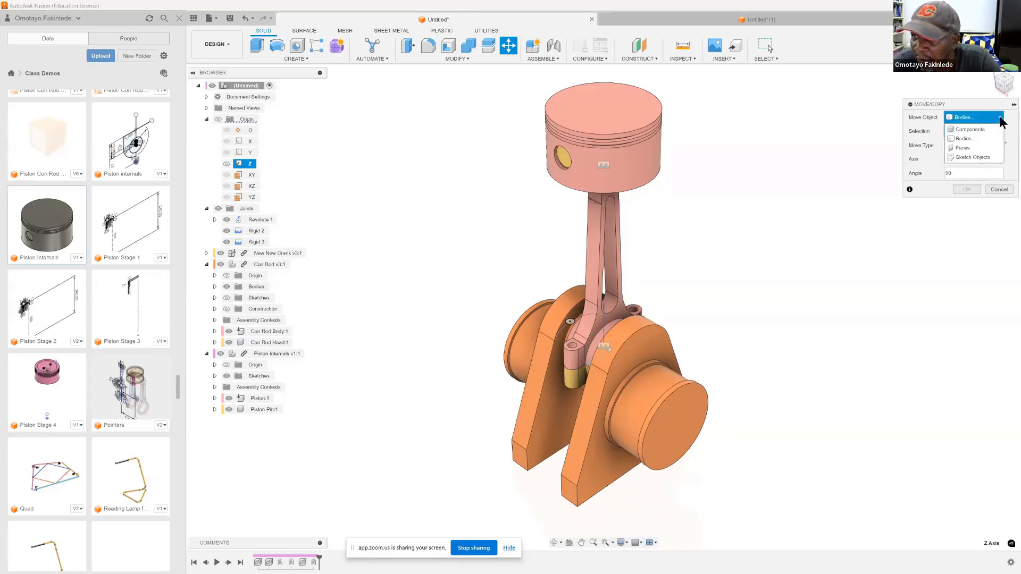
{"action": "left_click", "coordinate": [962, 139]}
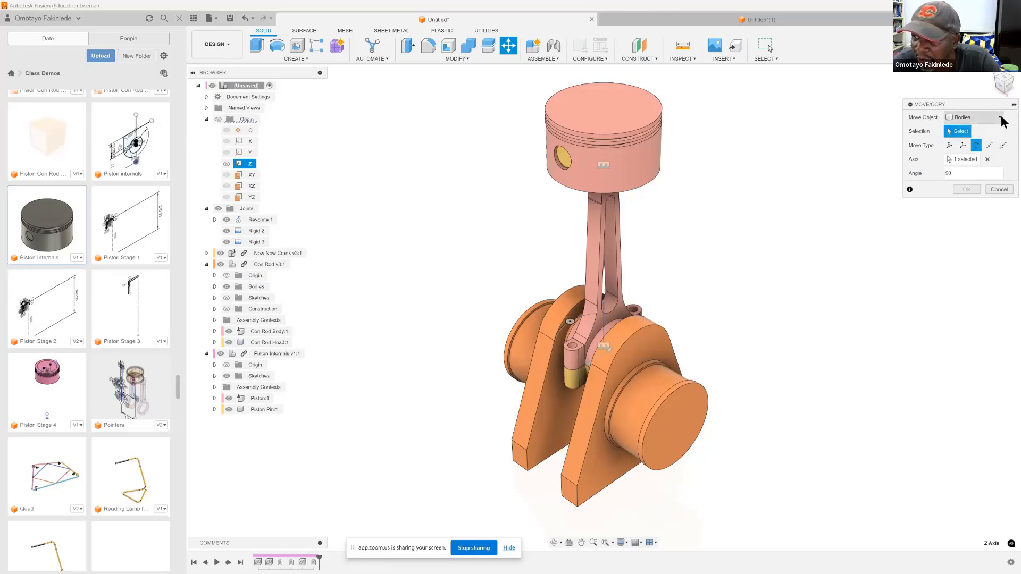
{"action": "left_click", "coordinate": [998, 117]}
{"action": "left_click", "coordinate": [970, 129]}
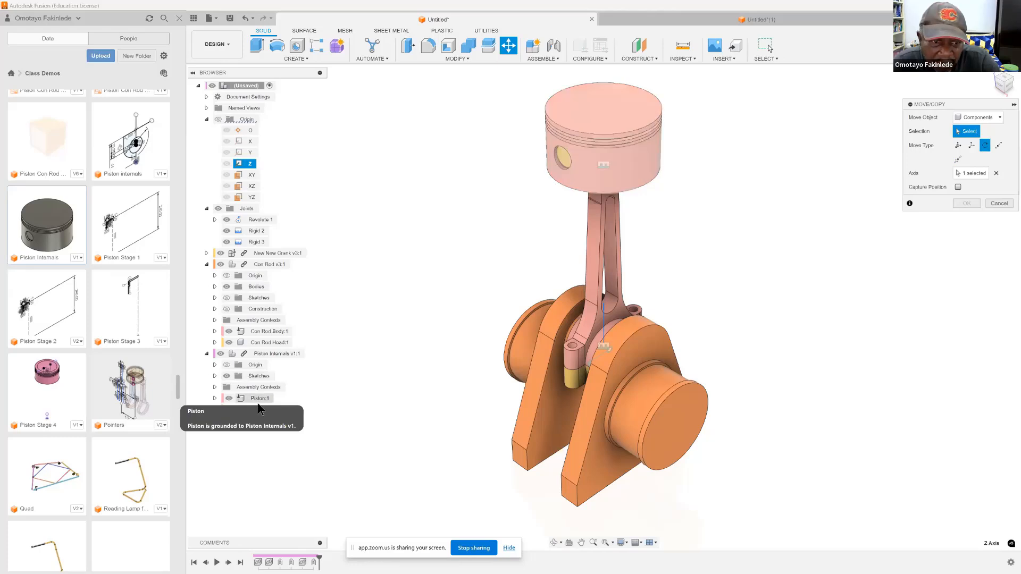
{"action": "left_click", "coordinate": [258, 353]}
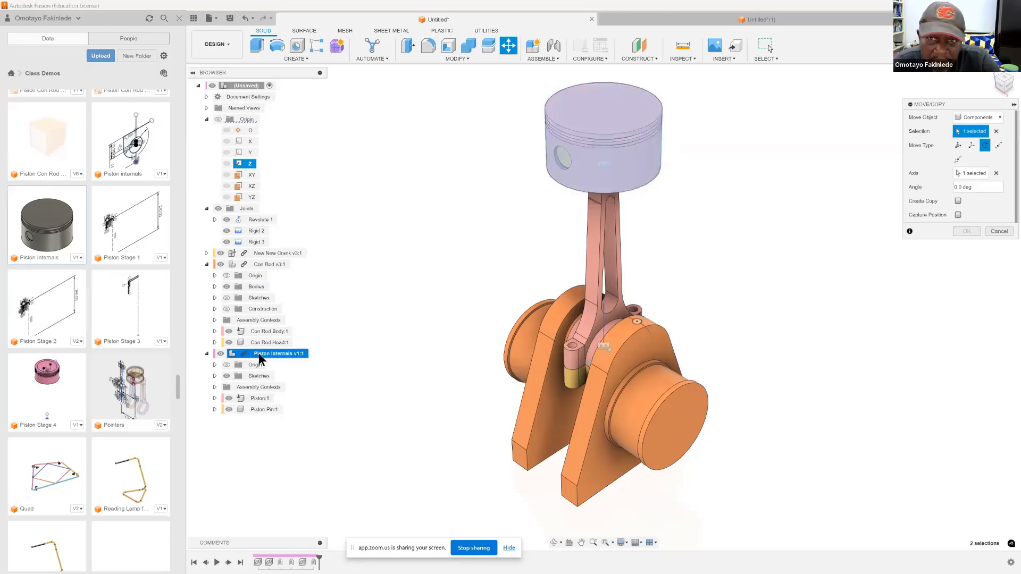
{"action": "left_click", "coordinate": [958, 187]}
{"action": "type", "text": "90"}
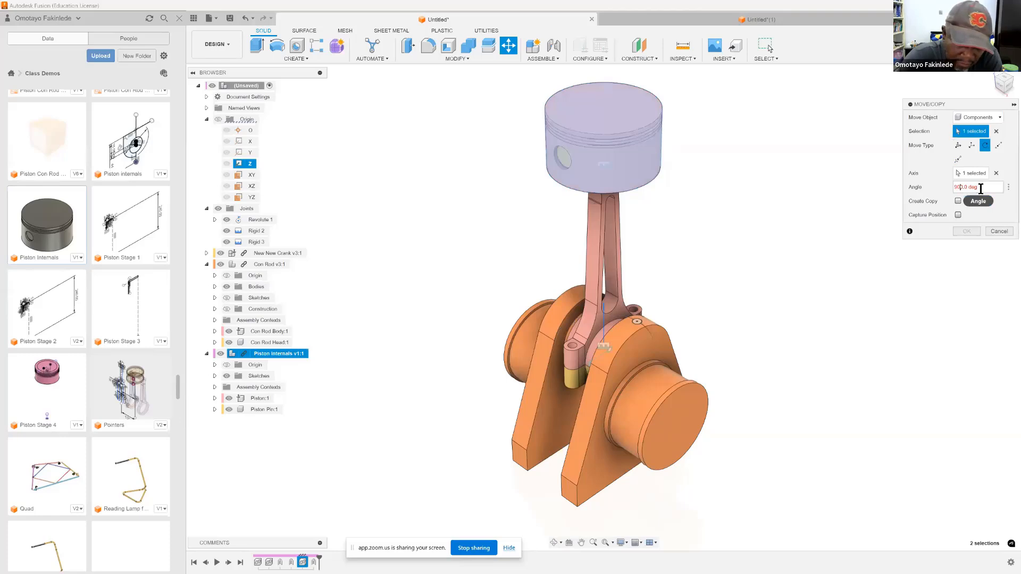
{"action": "key", "text": "Delete"}
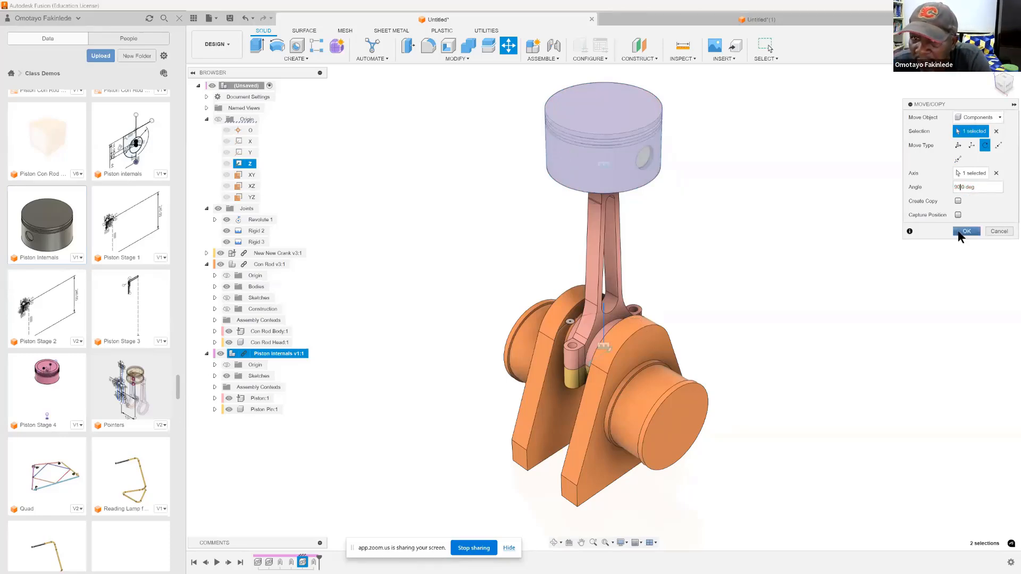
{"action": "left_click", "coordinate": [963, 231]}
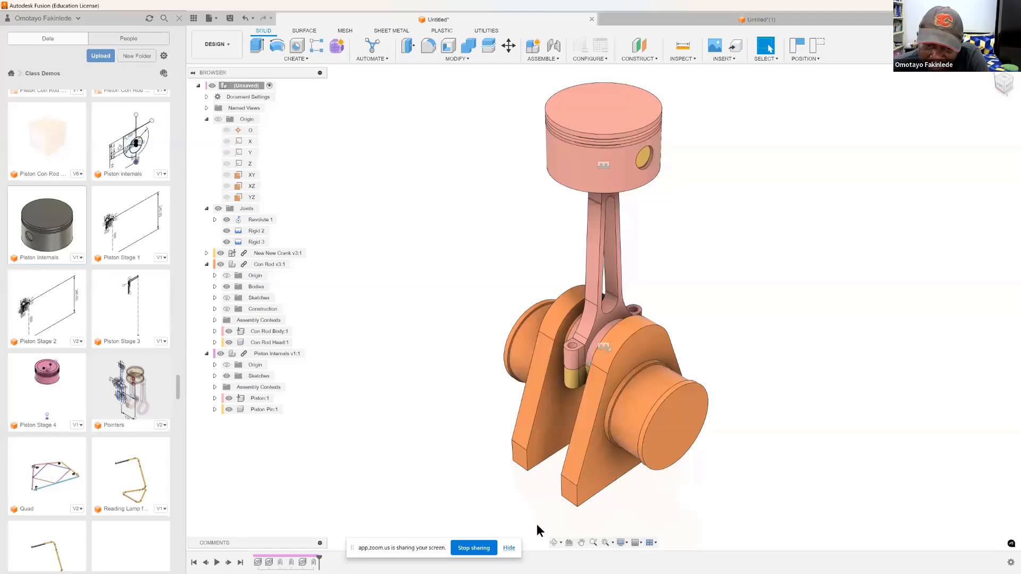
{"action": "left_click", "coordinate": [553, 543]}
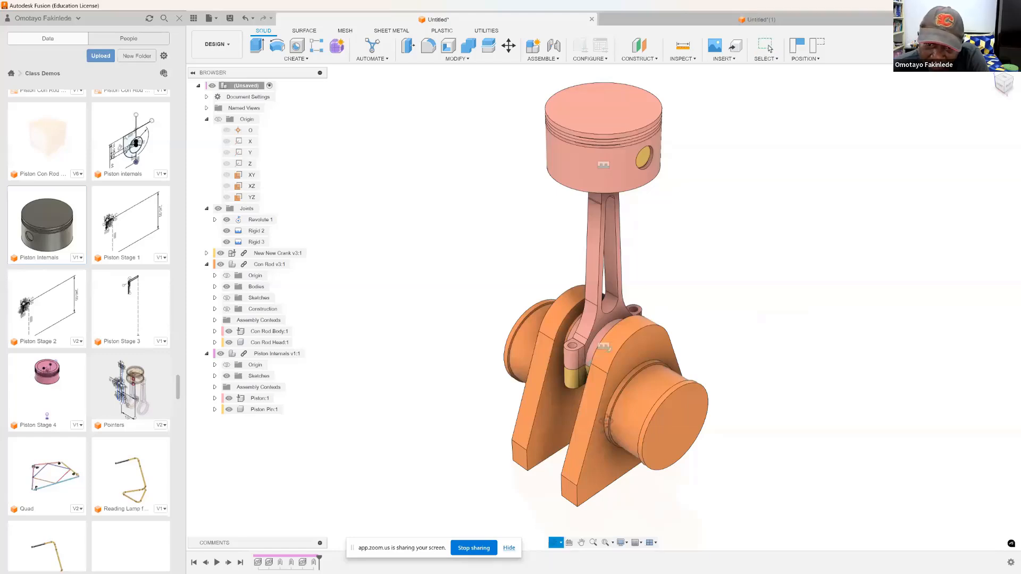
{"action": "left_click_drag", "start_coordinate": [603, 417], "coordinate": [605, 360]}
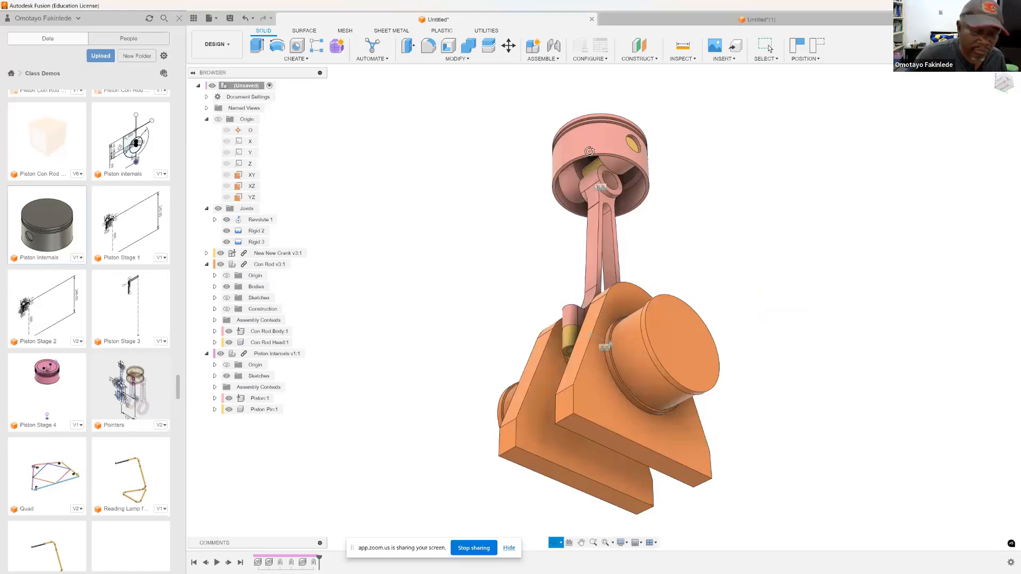
{"action": "key", "text": "Escape"}
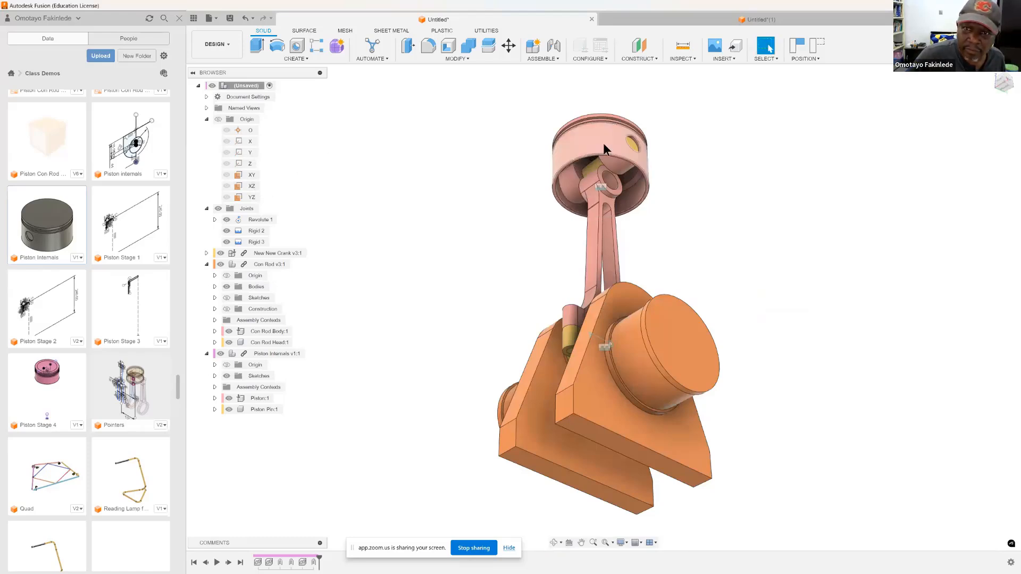
{"action": "right_click", "coordinate": [602, 162]}
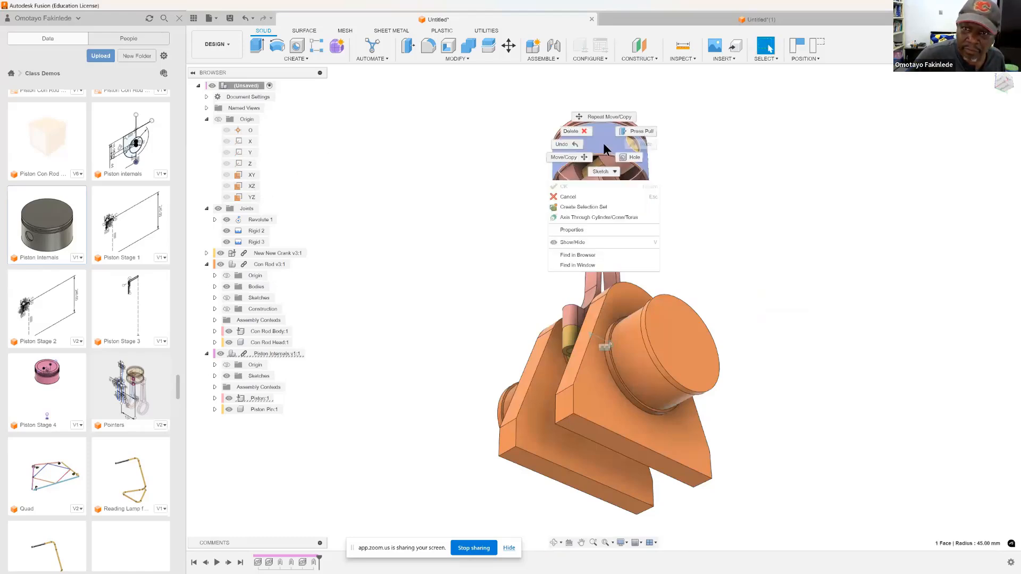
{"action": "left_click", "coordinate": [567, 157]}
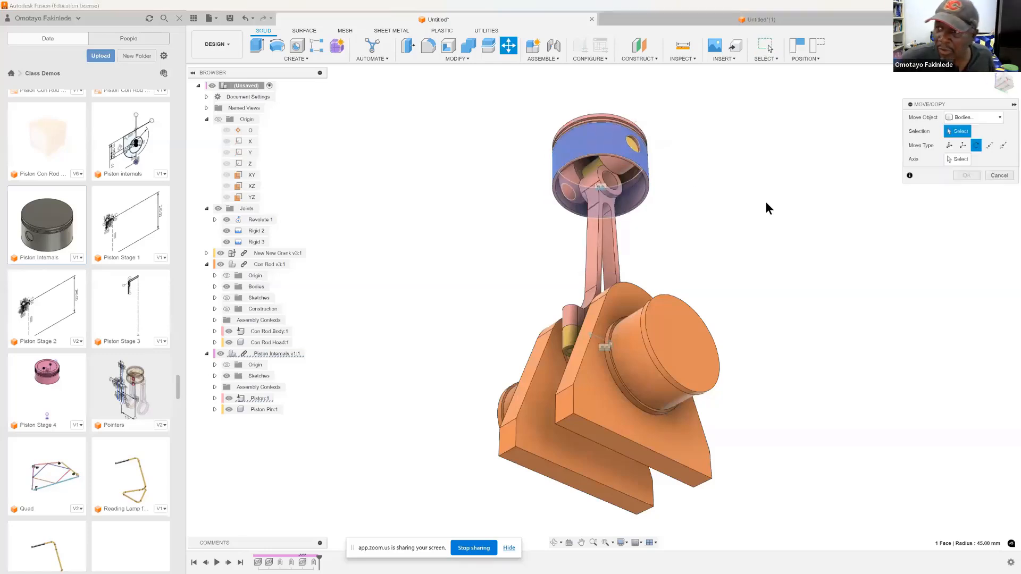
{"action": "left_click", "coordinate": [1000, 118]}
{"action": "left_click", "coordinate": [967, 129]}
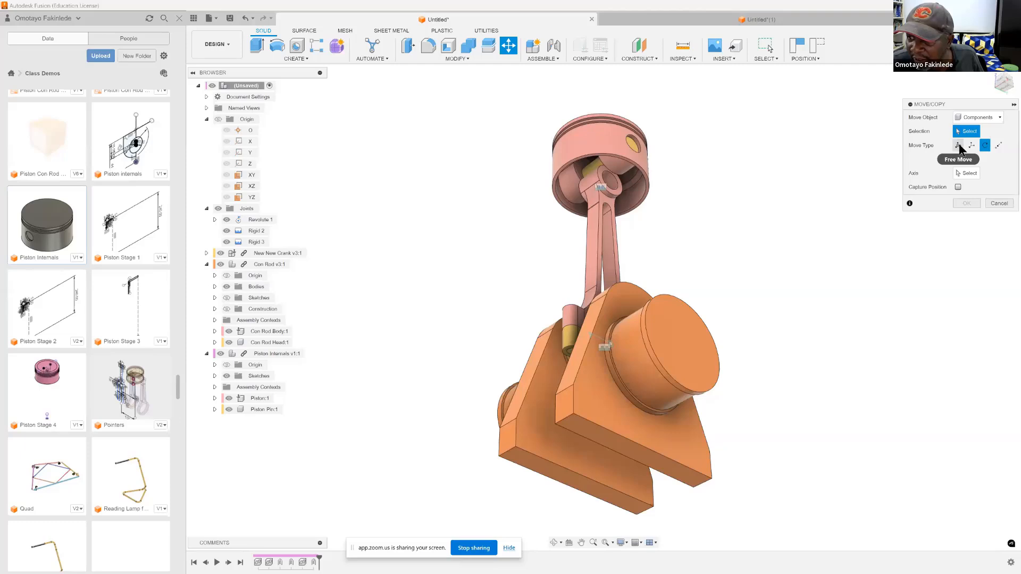
{"action": "left_click", "coordinate": [959, 145]}
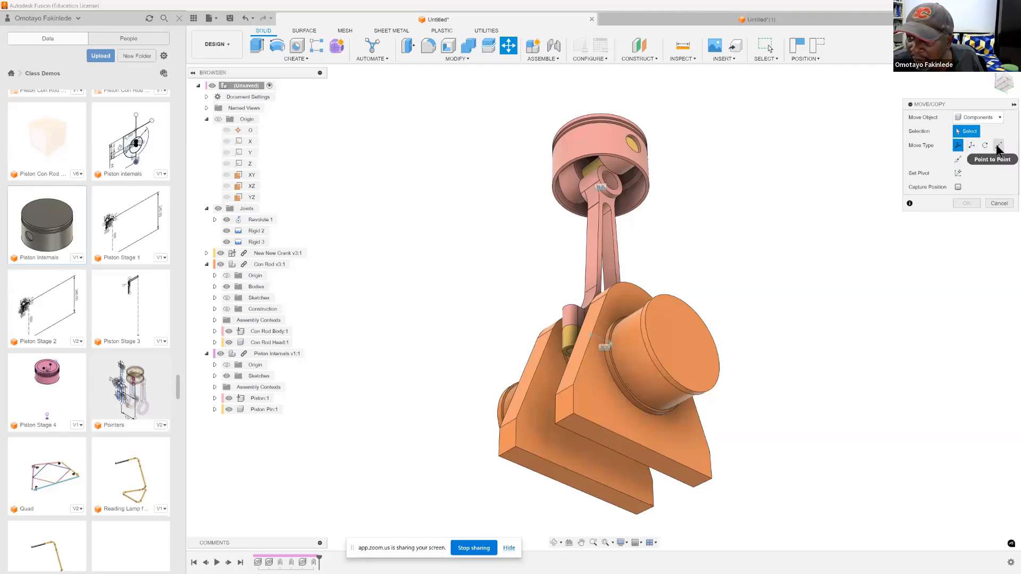
{"action": "left_click", "coordinate": [971, 144]}
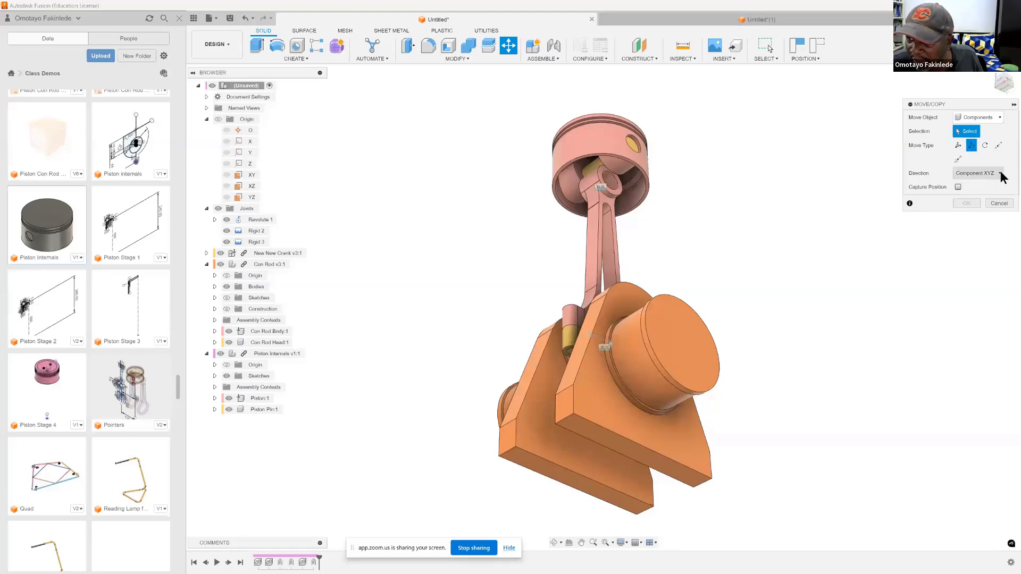
{"action": "left_click", "coordinate": [999, 173]}
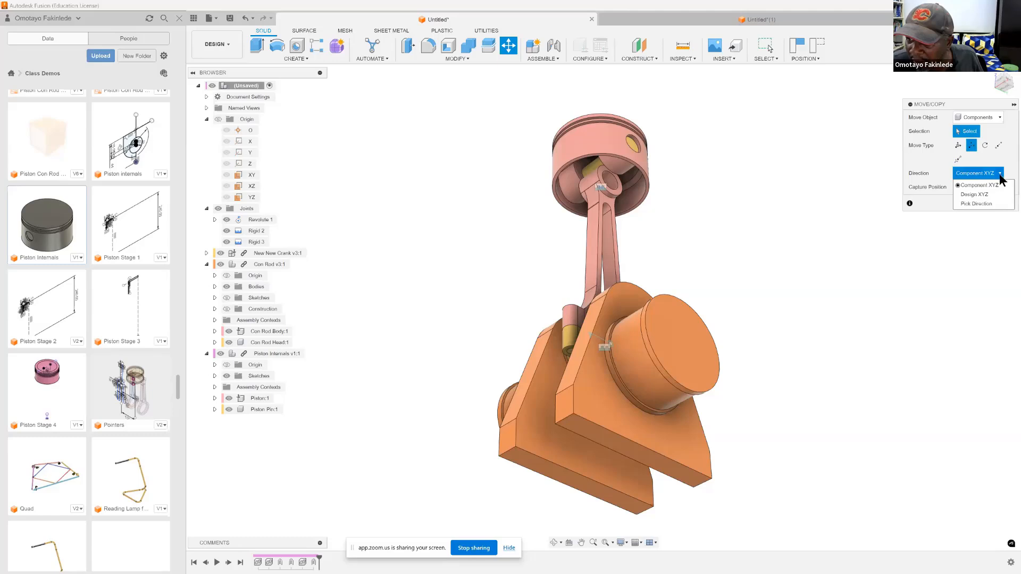
{"action": "left_click", "coordinate": [973, 203]}
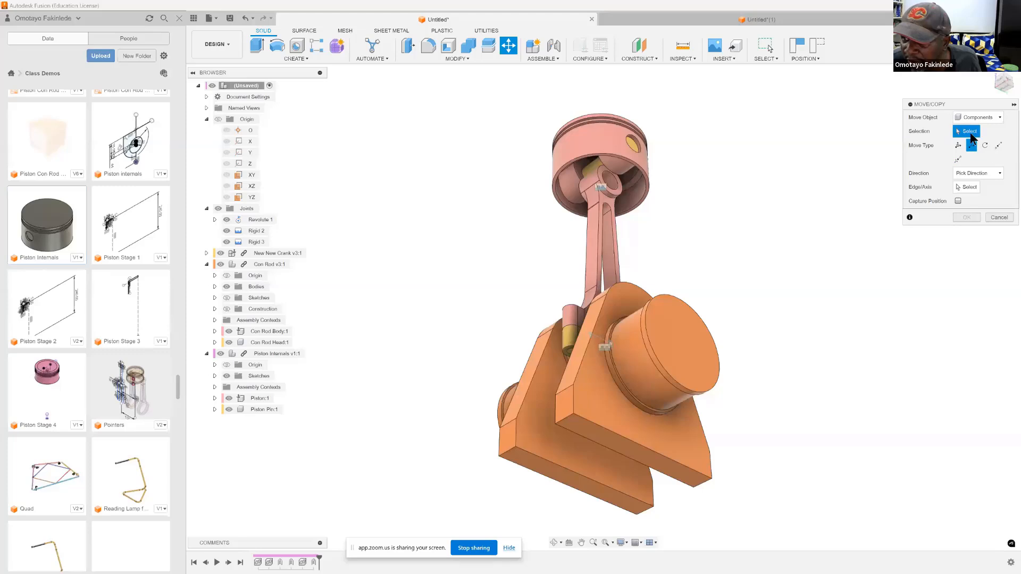
{"action": "left_click", "coordinate": [608, 140]}
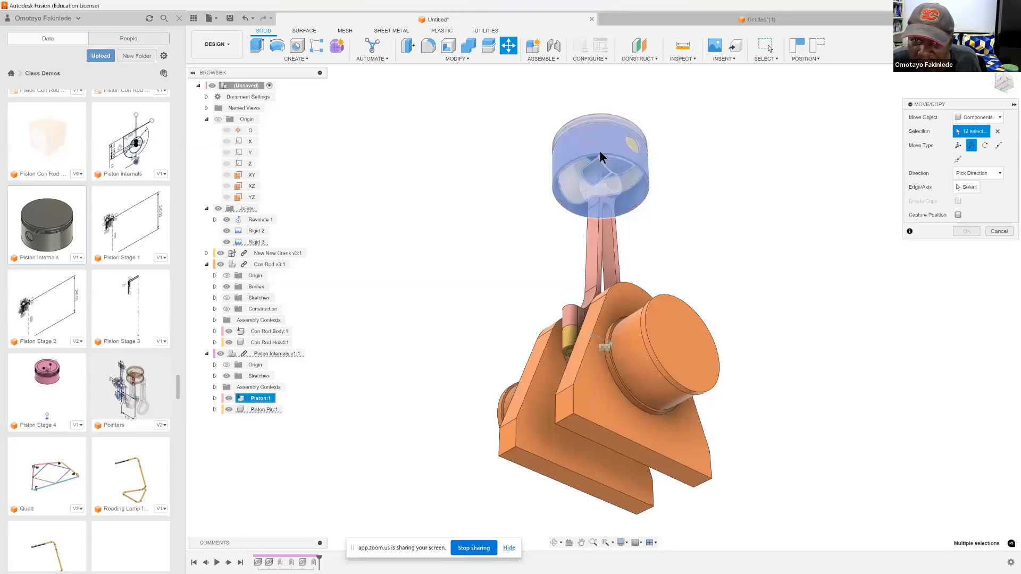
{"action": "key", "text": "Escape"}
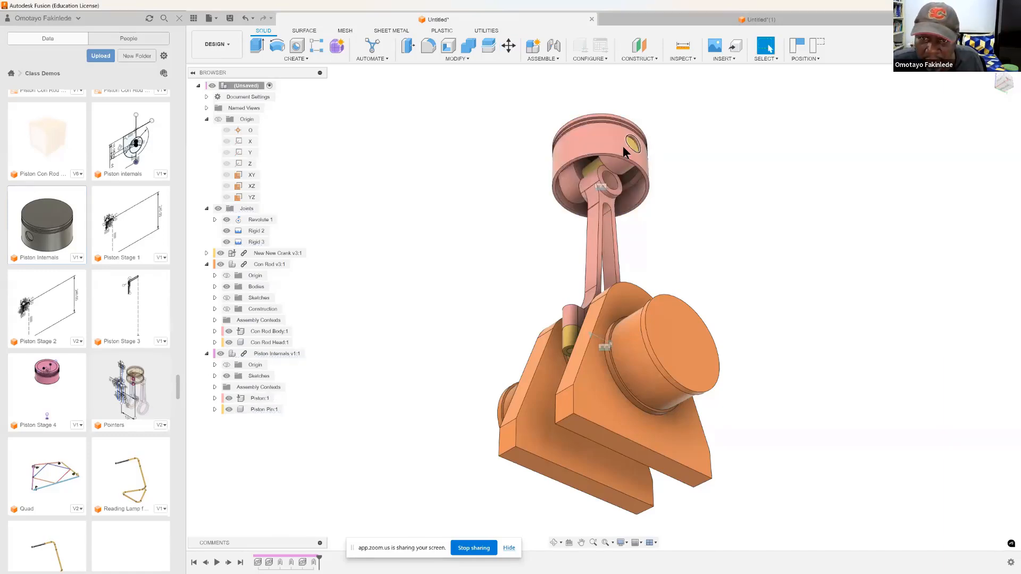
Step: Reposition the piston and its pin freehand, lowering them over the small end of the connecting rod
{"action": "left_click_drag", "start_coordinate": [618, 143], "coordinate": [620, 164]}
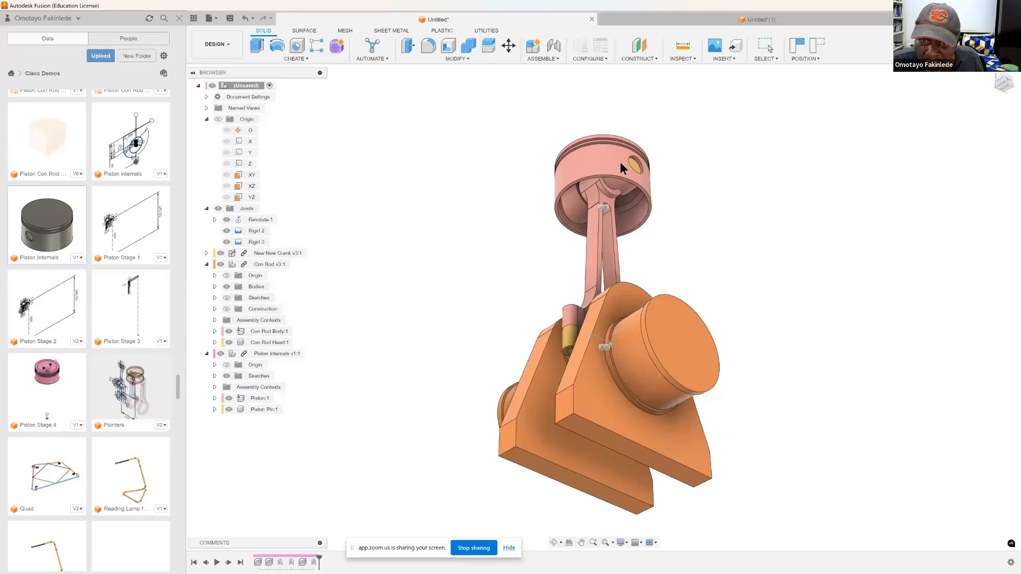
{"action": "left_click_drag", "start_coordinate": [621, 164], "coordinate": [621, 162]}
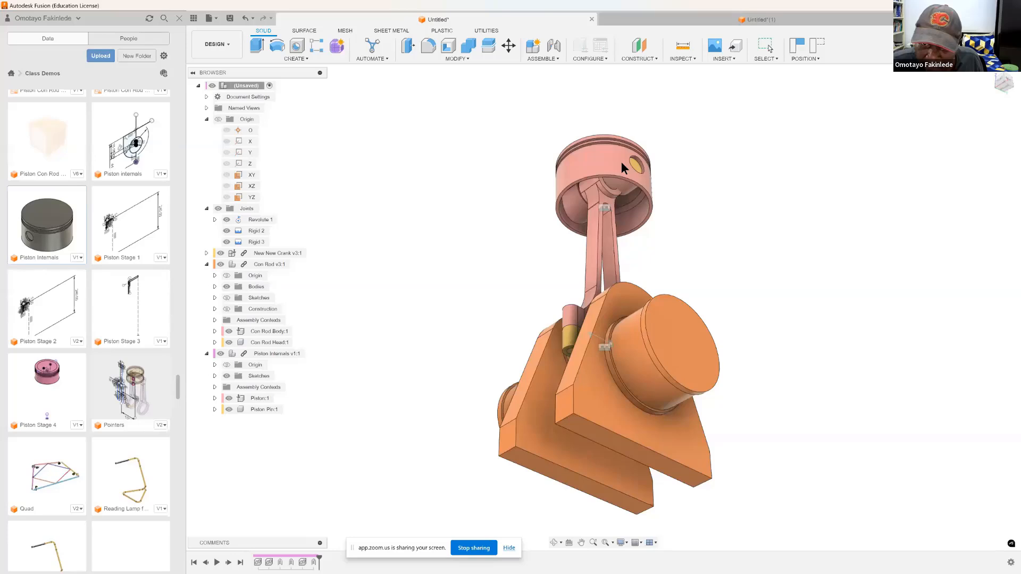
{"action": "left_click_drag", "start_coordinate": [621, 162], "coordinate": [615, 161]}
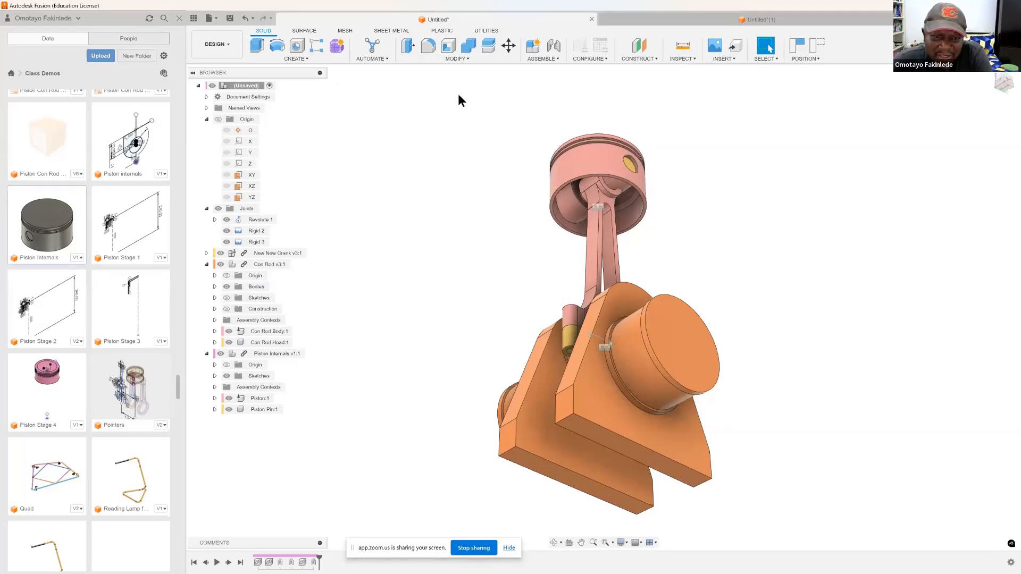
Step: Add a revolute as-built joint between the Con Rod Body and the piston assembly, with its origin at the rod's small-end bore
{"action": "left_click", "coordinate": [551, 57]}
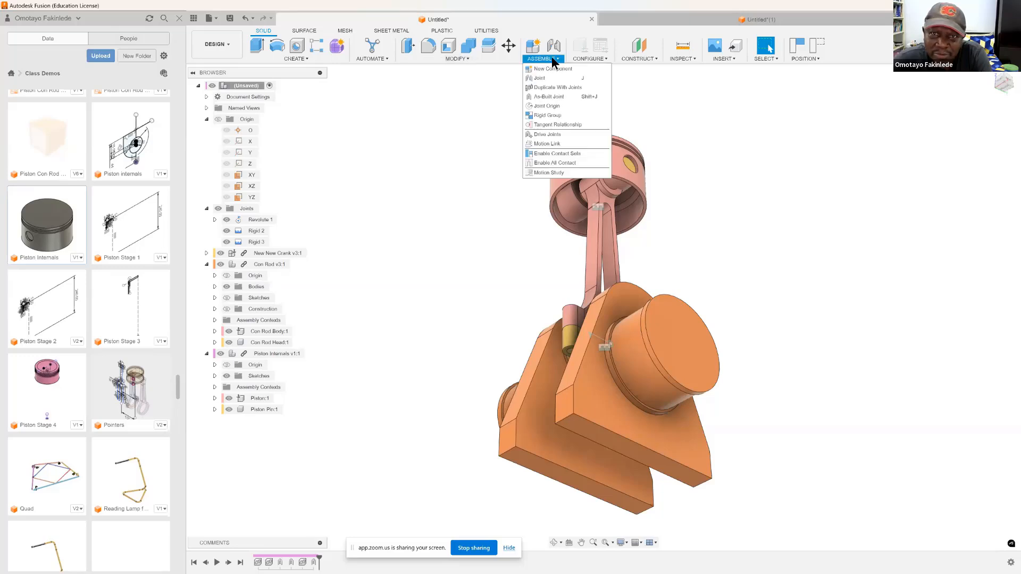
{"action": "left_click", "coordinate": [546, 78]}
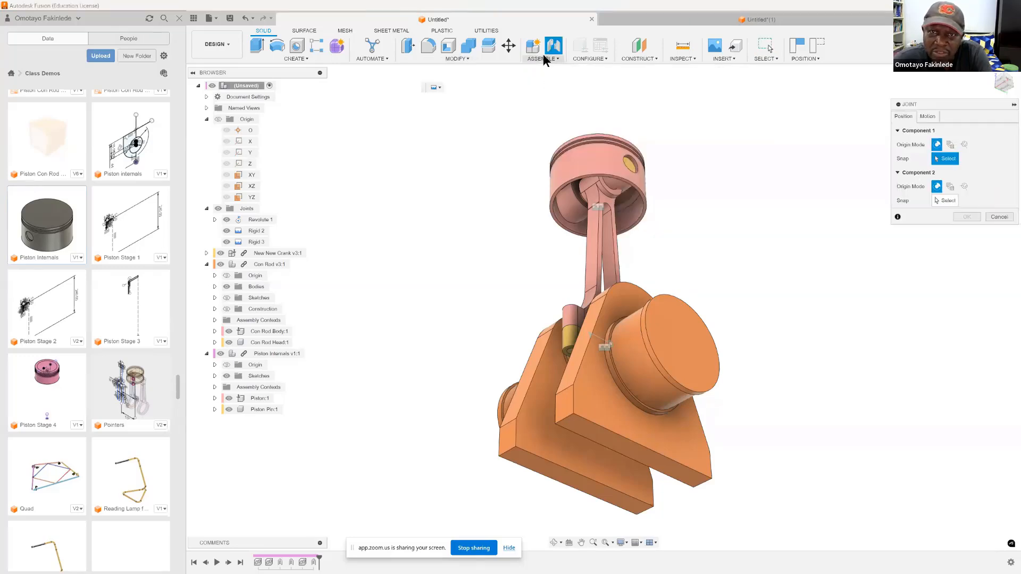
{"action": "left_click", "coordinate": [547, 58]}
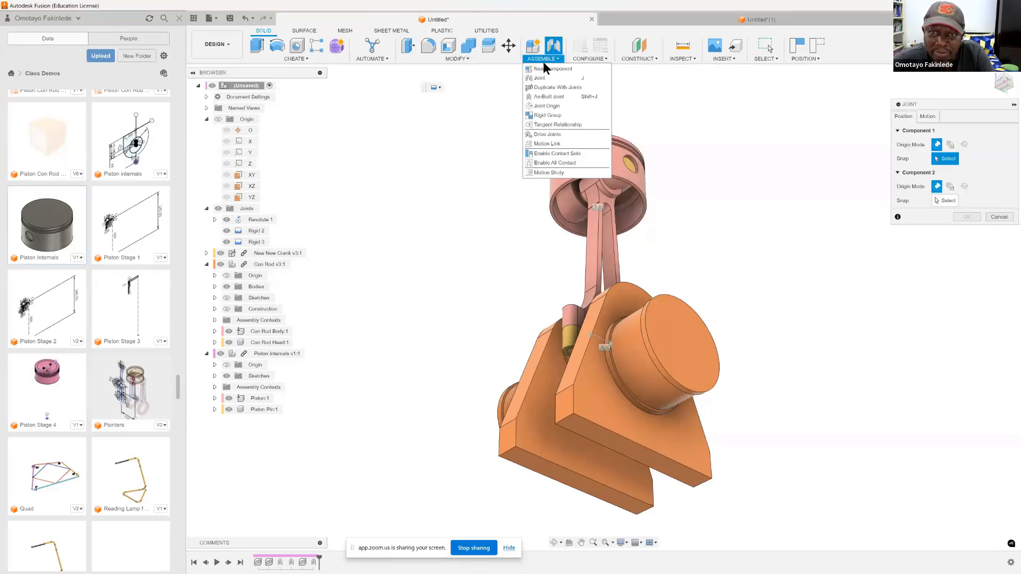
{"action": "left_click", "coordinate": [547, 96]}
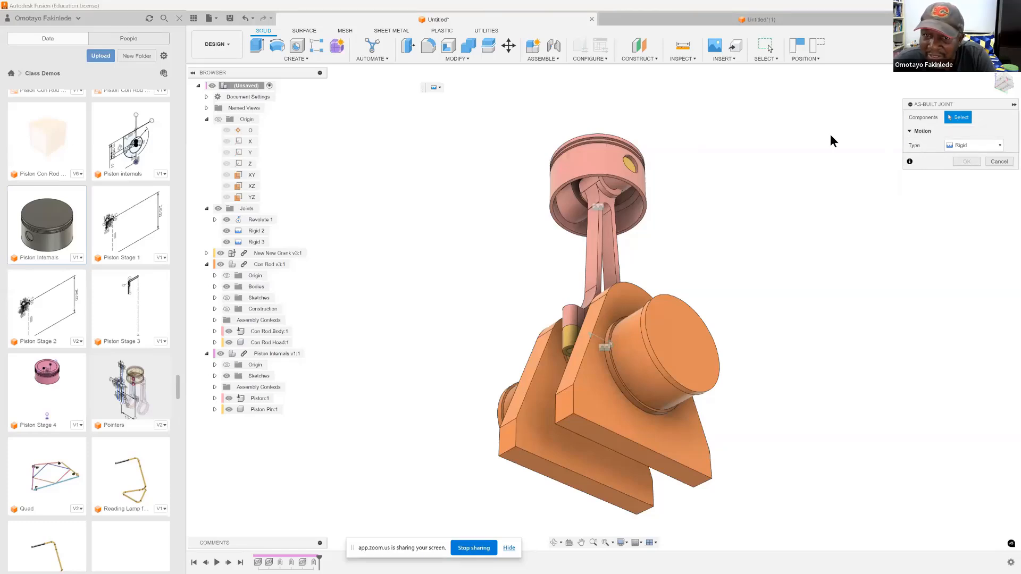
{"action": "left_click", "coordinate": [597, 222]}
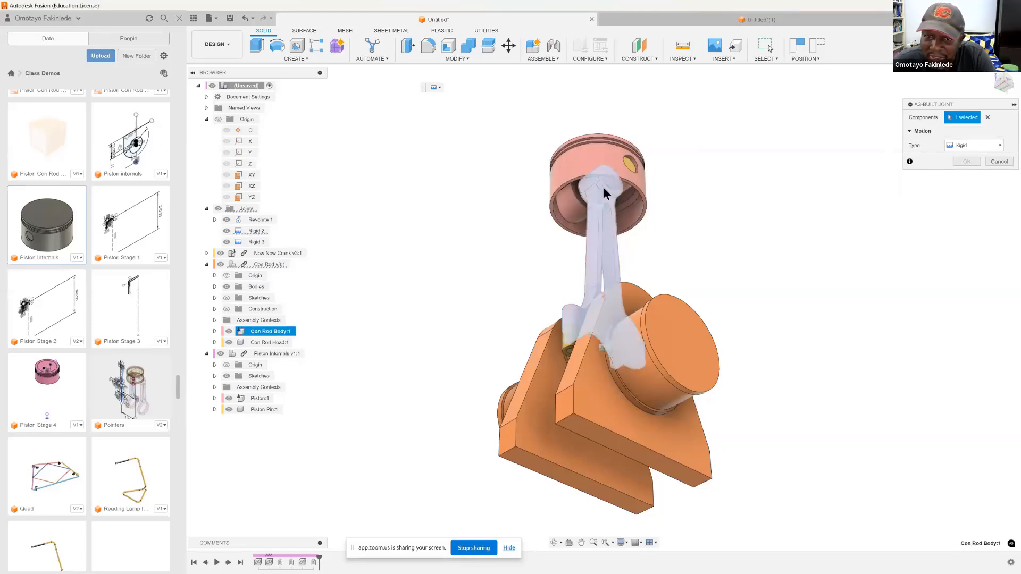
{"action": "left_click", "coordinate": [603, 187]}
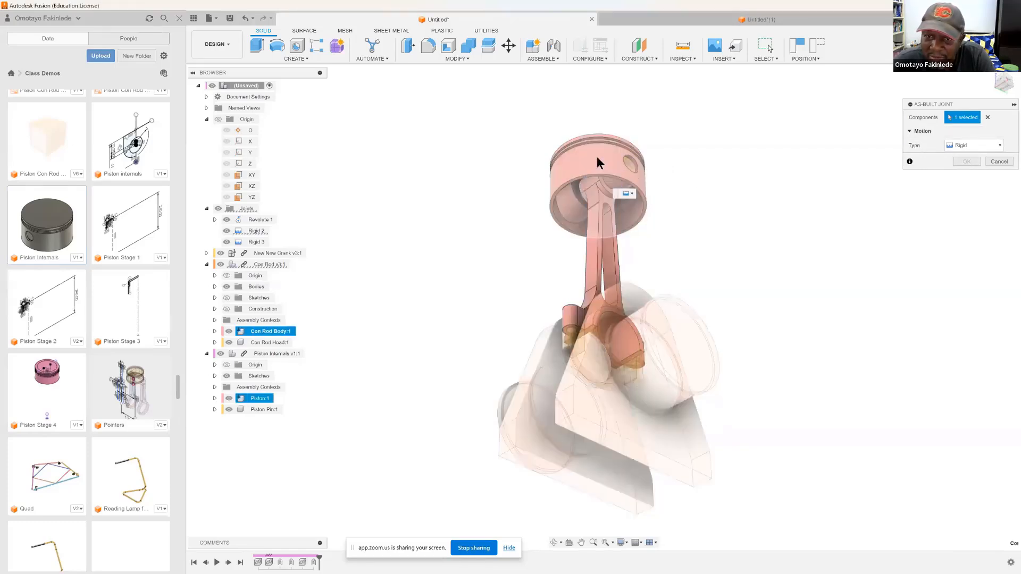
{"action": "left_click", "coordinate": [993, 144]}
{"action": "left_click", "coordinate": [971, 167]}
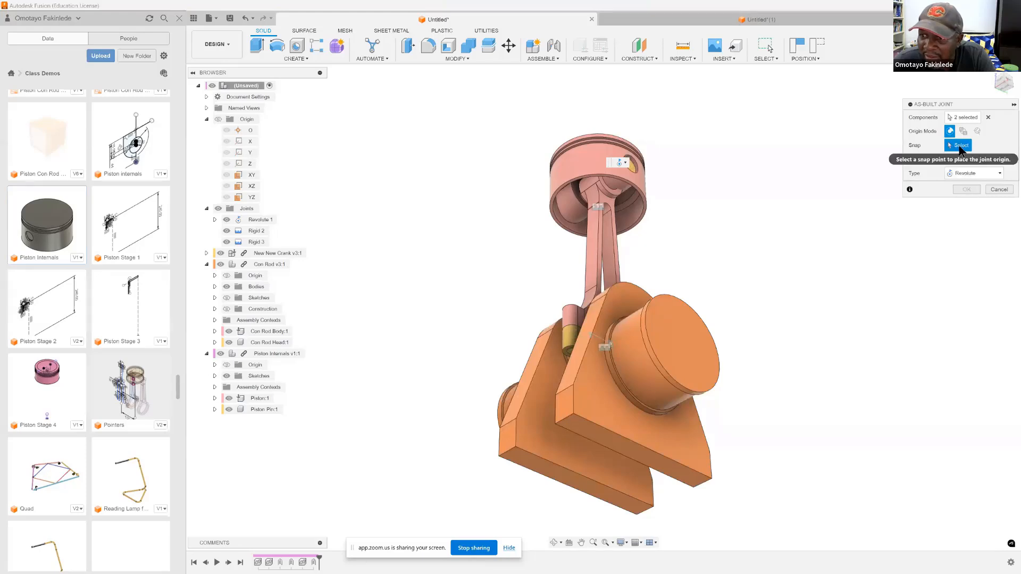
{"action": "left_click", "coordinate": [606, 184]}
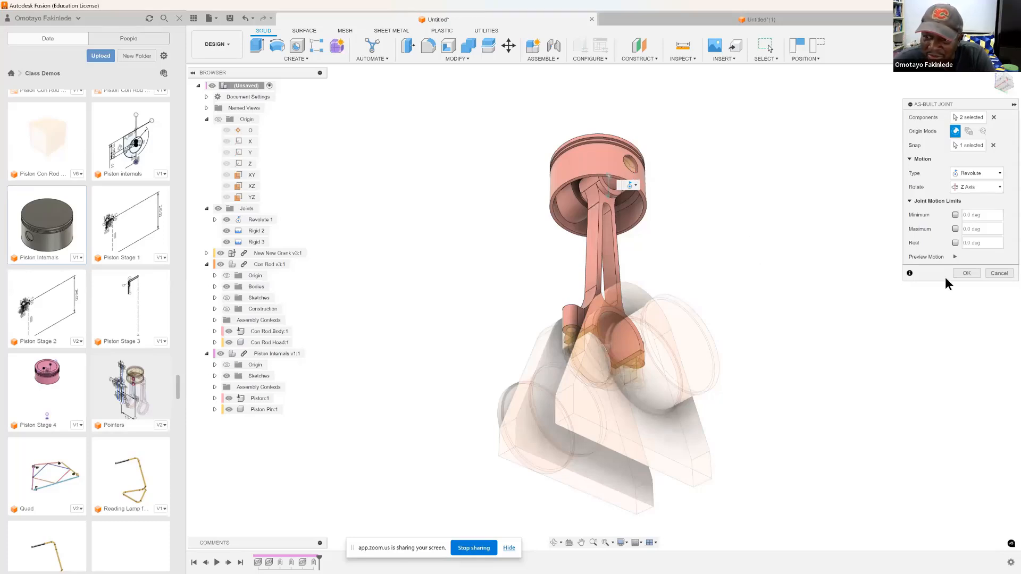
{"action": "left_click", "coordinate": [965, 273]}
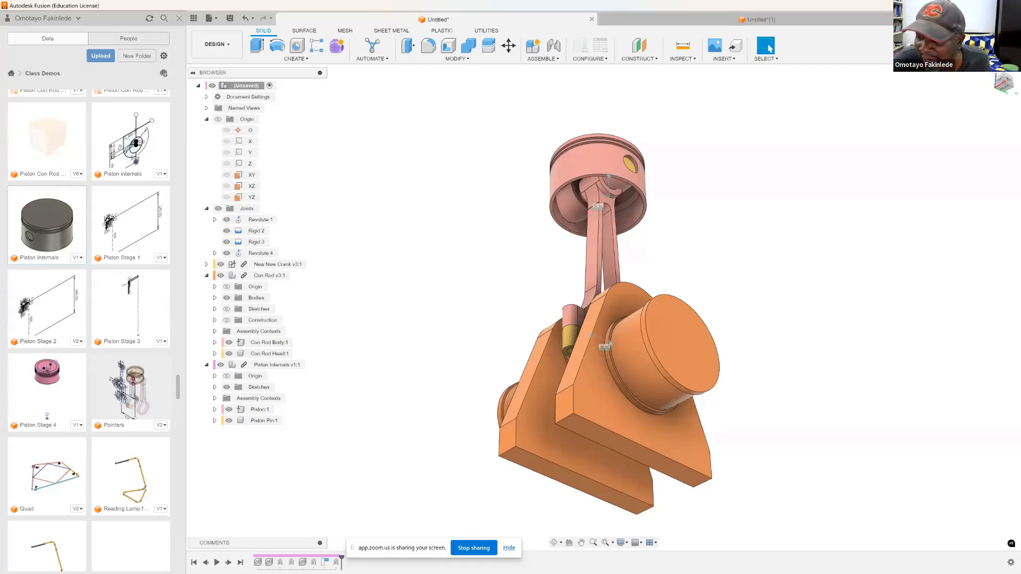
Step: Switch to the PowerPoint presentation, go to slide 38, and correct "desig" to "design" in the third main bullet
{"action": "key", "text": "alt+Tab"}
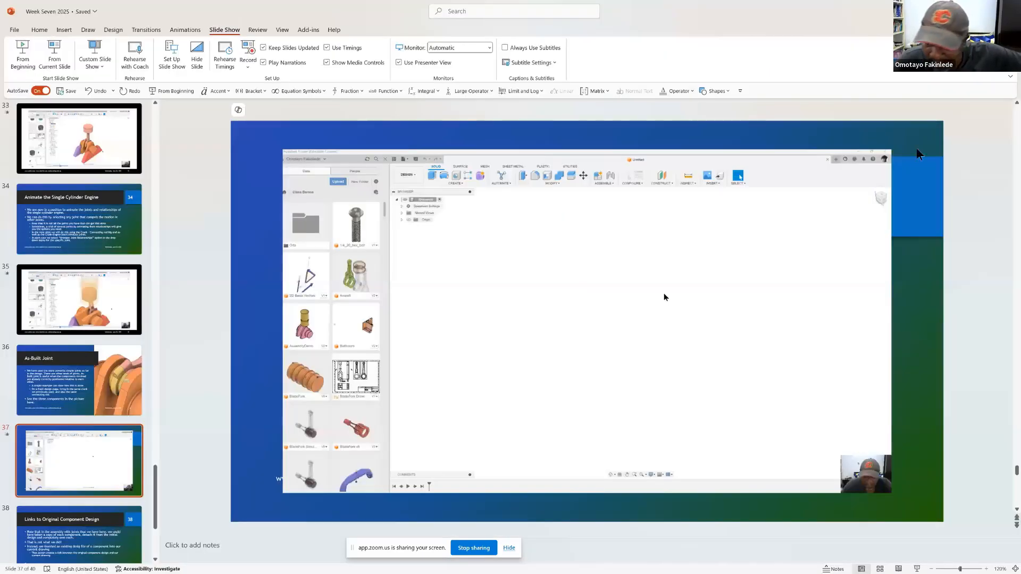
{"action": "key", "text": "super"}
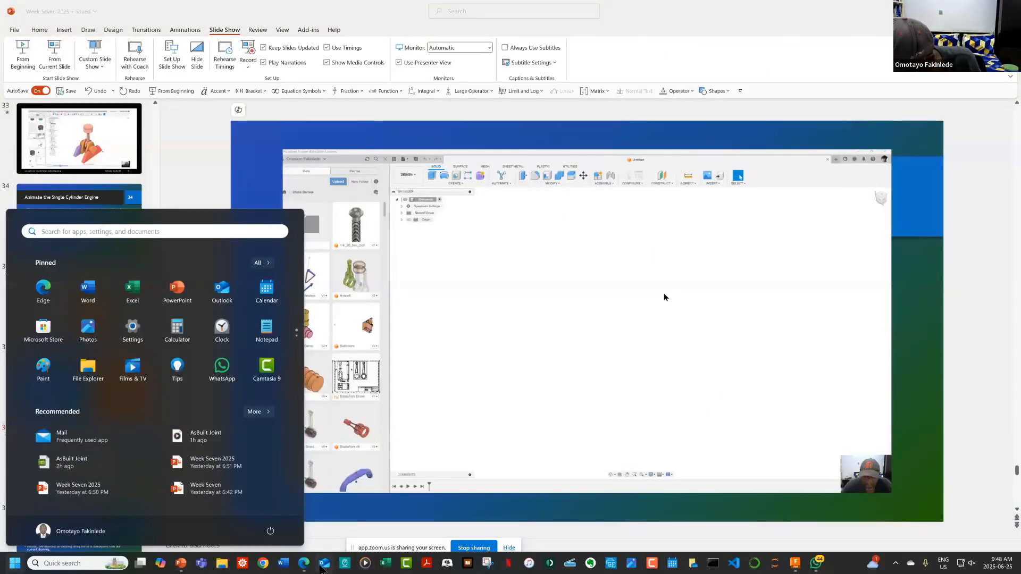
{"action": "left_click", "coordinate": [482, 109]}
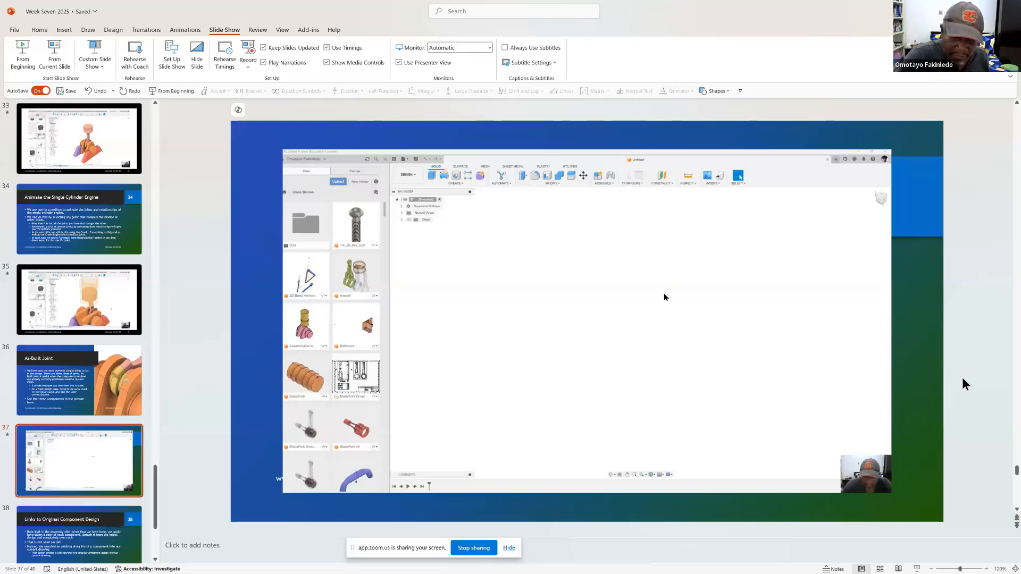
{"action": "key", "text": "Page_Down"}
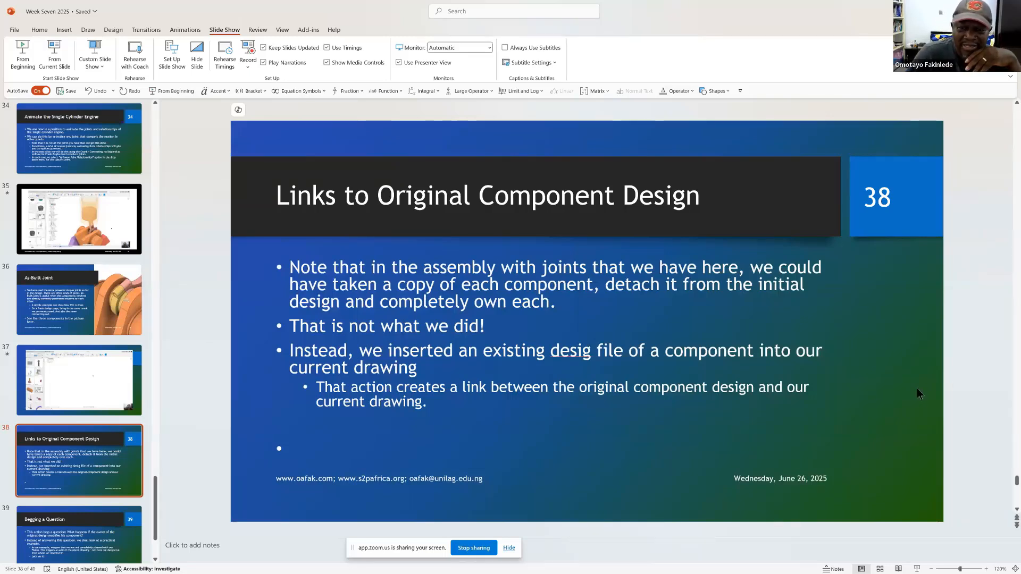
{"action": "left_click", "coordinate": [590, 351]}
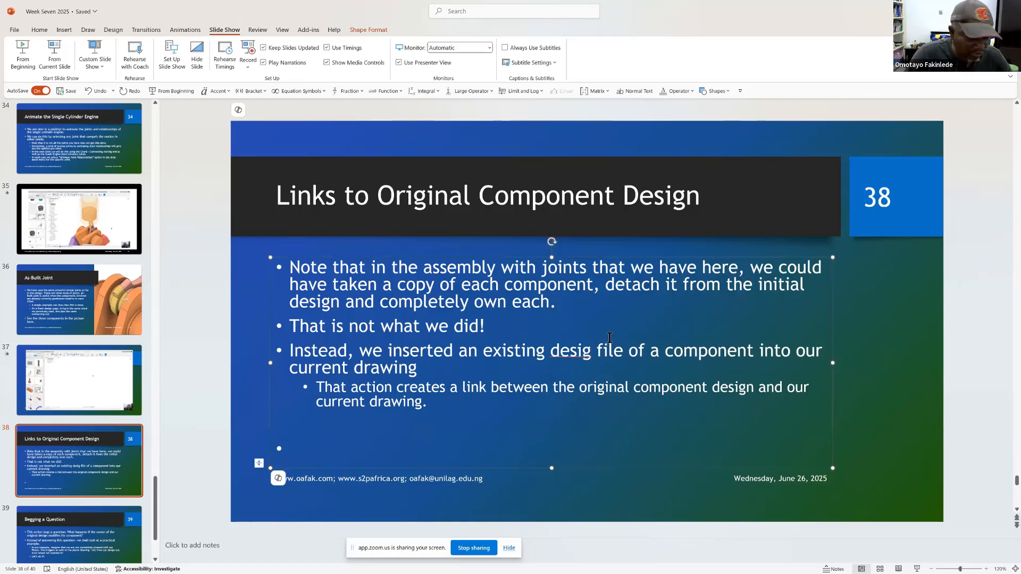
{"action": "type", "text": "n"}
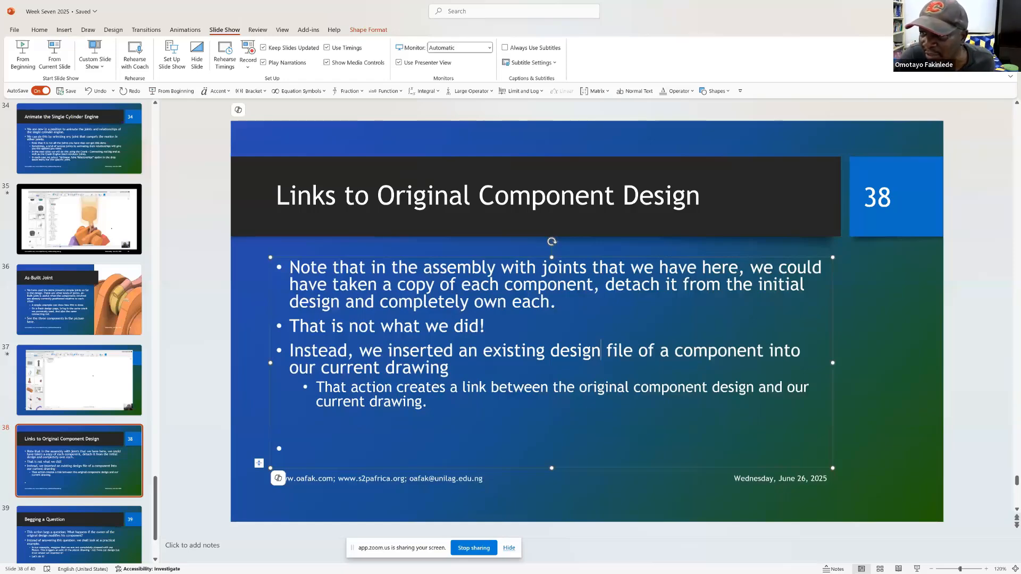
Step: Switch back to Autodesk Fusion and examine the piston's underside and the connecting rod's small end close up
{"action": "left_click", "coordinate": [967, 8]}
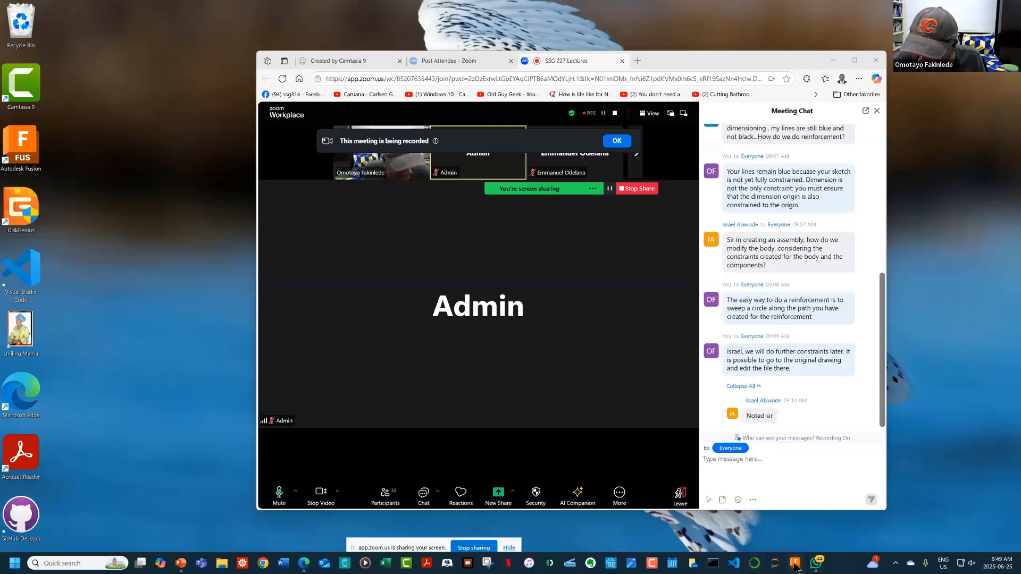
{"action": "left_click", "coordinate": [795, 562]}
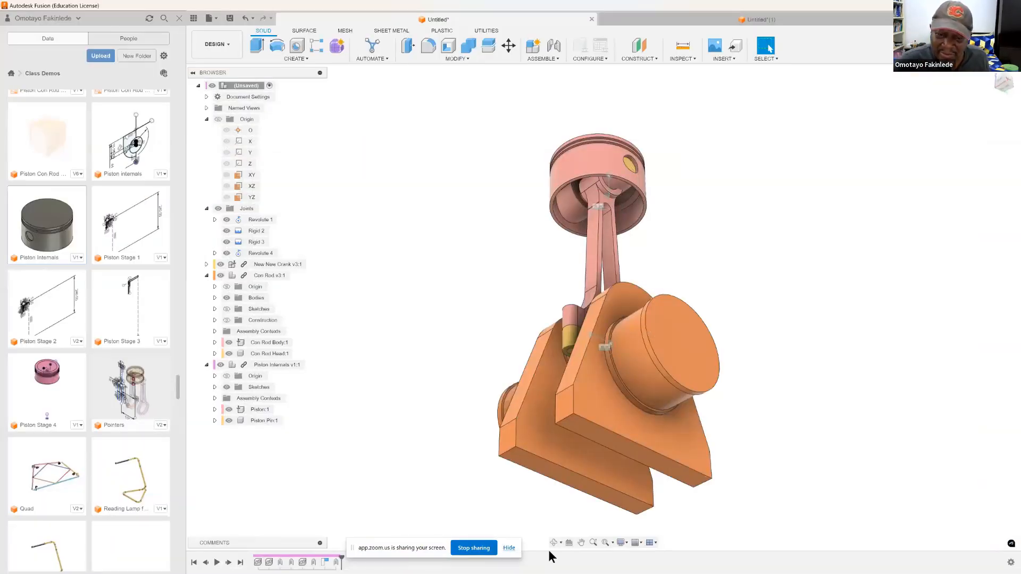
{"action": "left_click", "coordinate": [582, 543]}
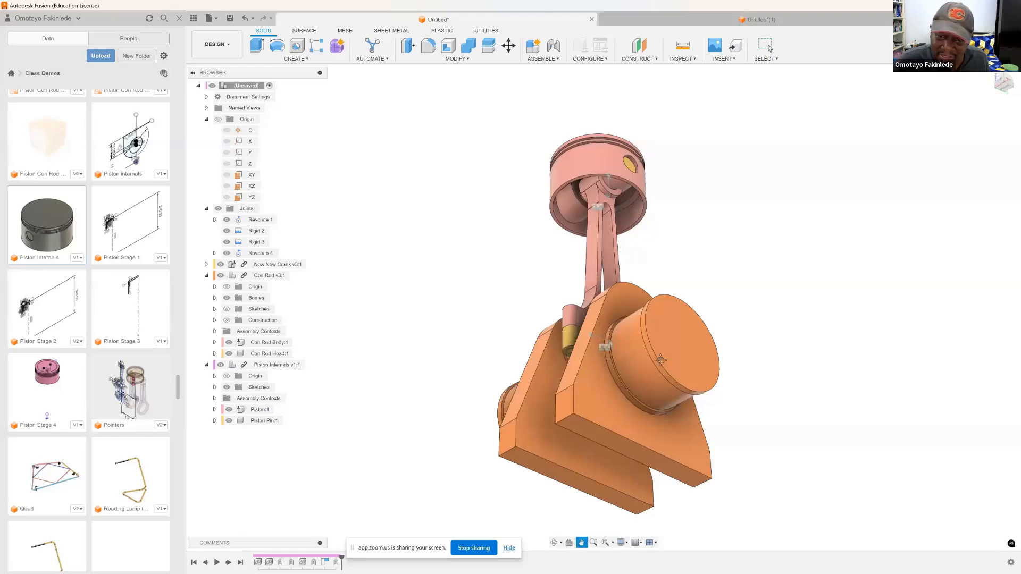
{"action": "left_click_drag", "start_coordinate": [618, 319], "coordinate": [621, 423]}
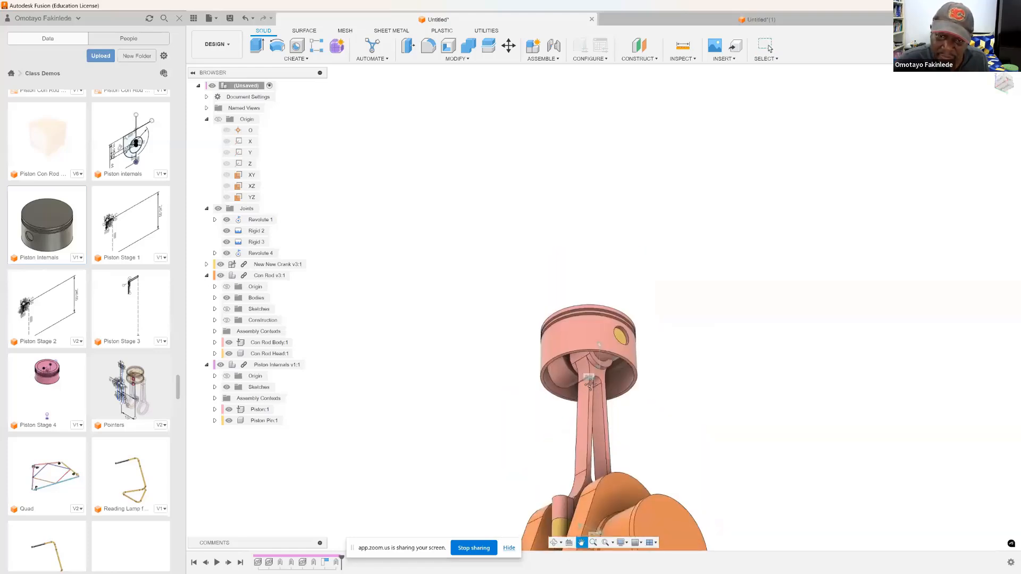
{"action": "scroll", "coordinate": [606, 399], "scroll_direction": "down", "scroll_amount": 3}
{"action": "scroll", "coordinate": [597, 382], "scroll_direction": "up", "scroll_amount": 5}
{"action": "scroll", "coordinate": [597, 382], "scroll_direction": "up", "scroll_amount": 4}
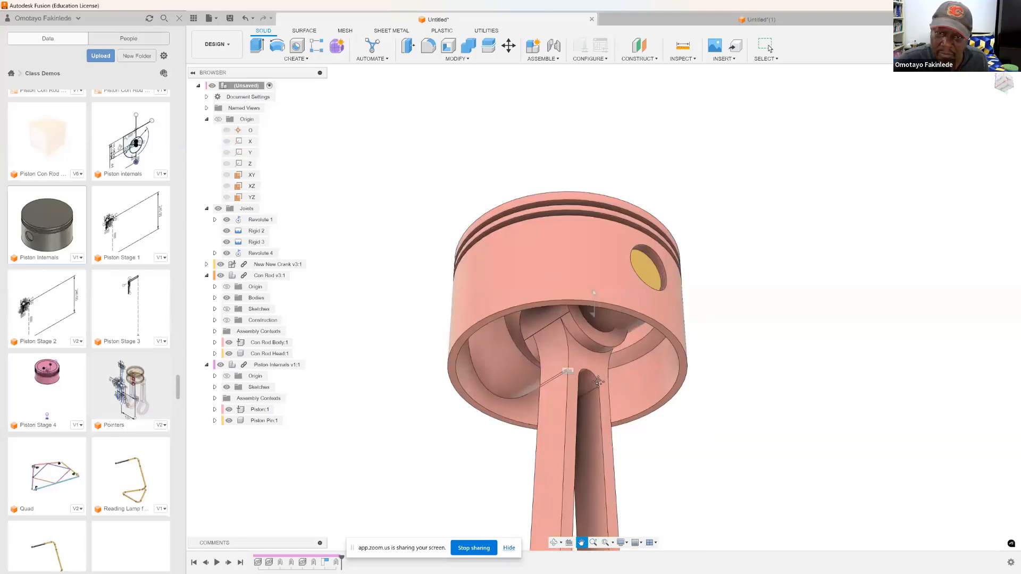
Step: Close Autodesk Fusion, discarding the unsaved changes in both open designs and dismissing the NewAddIn1 message
{"action": "left_click_drag", "start_coordinate": [633, 244], "coordinate": [653, 374]}
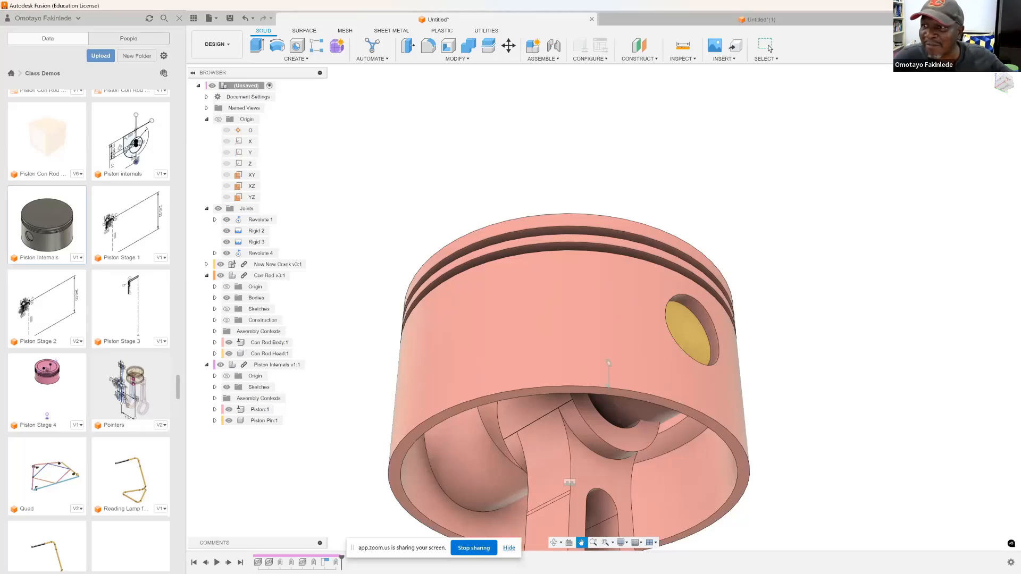
{"action": "left_click", "coordinate": [1009, 6]}
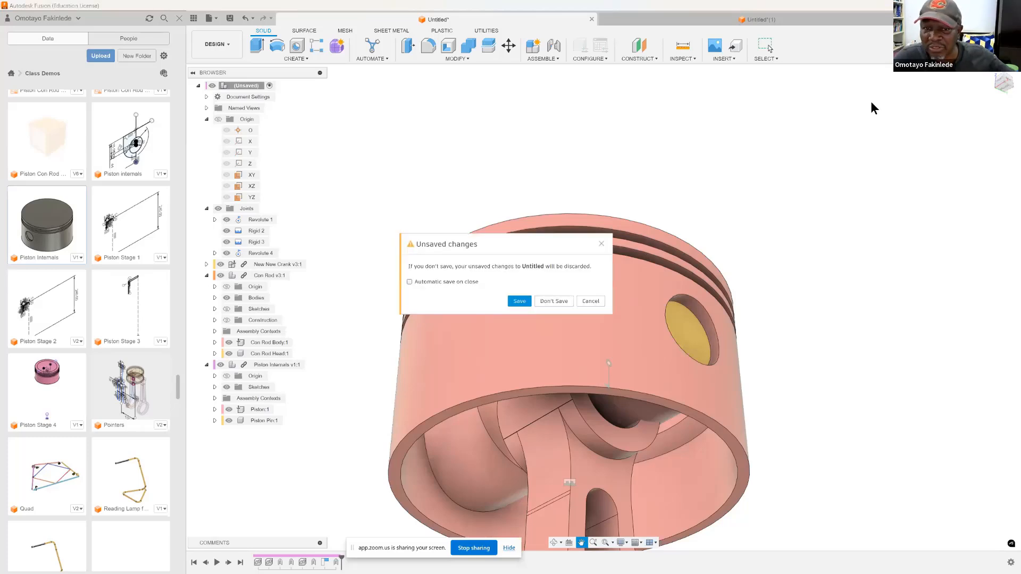
{"action": "left_click", "coordinate": [540, 301]}
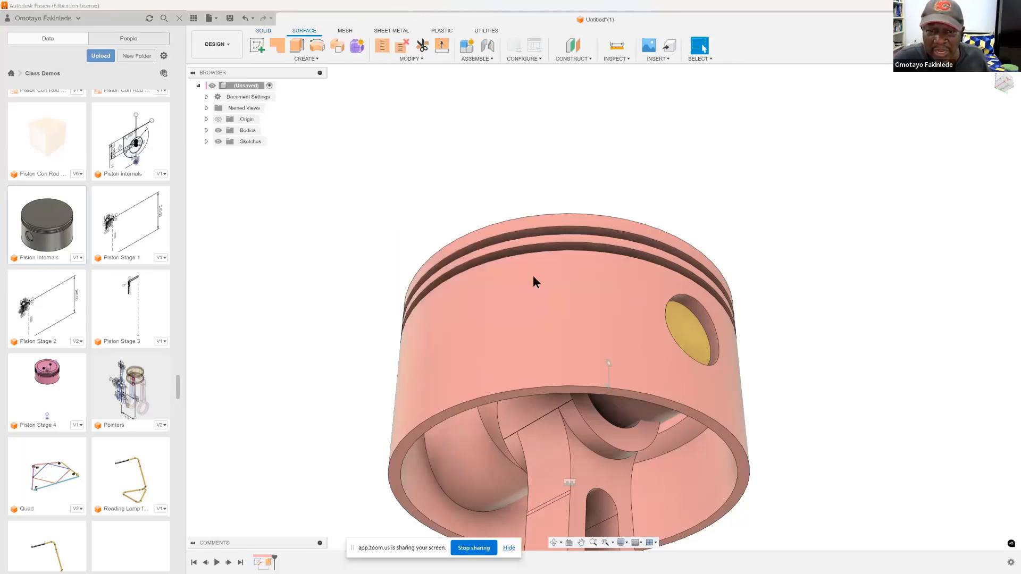
{"action": "left_click", "coordinate": [550, 300]}
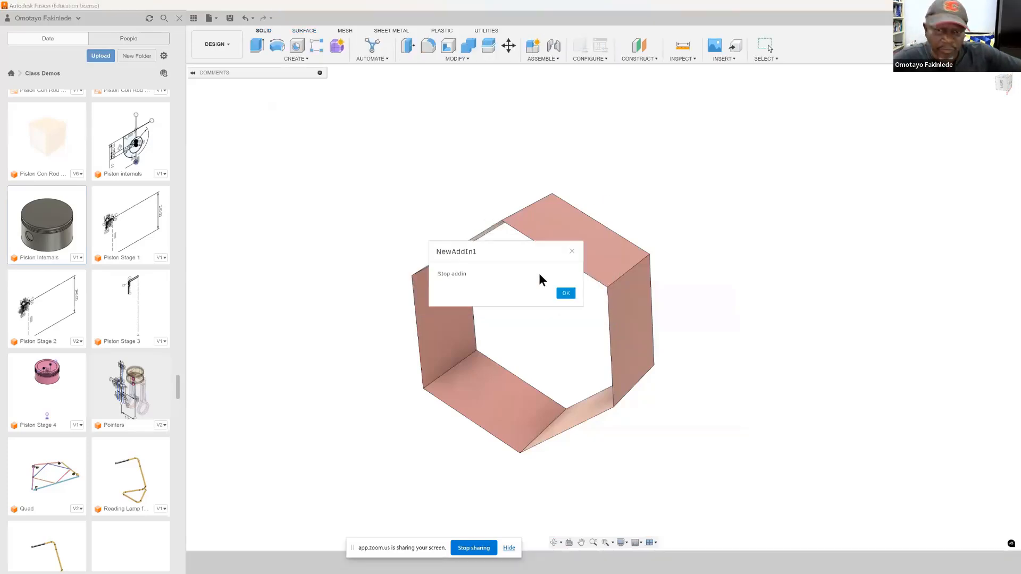
{"action": "key", "text": "super"}
{"action": "left_click", "coordinate": [566, 292]}
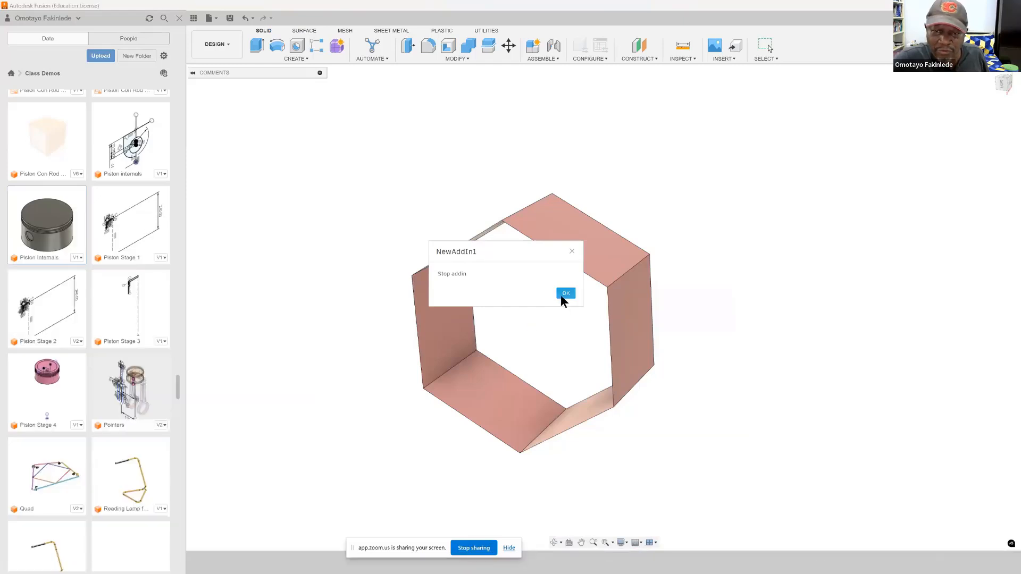
{"action": "left_click", "coordinate": [565, 293]}
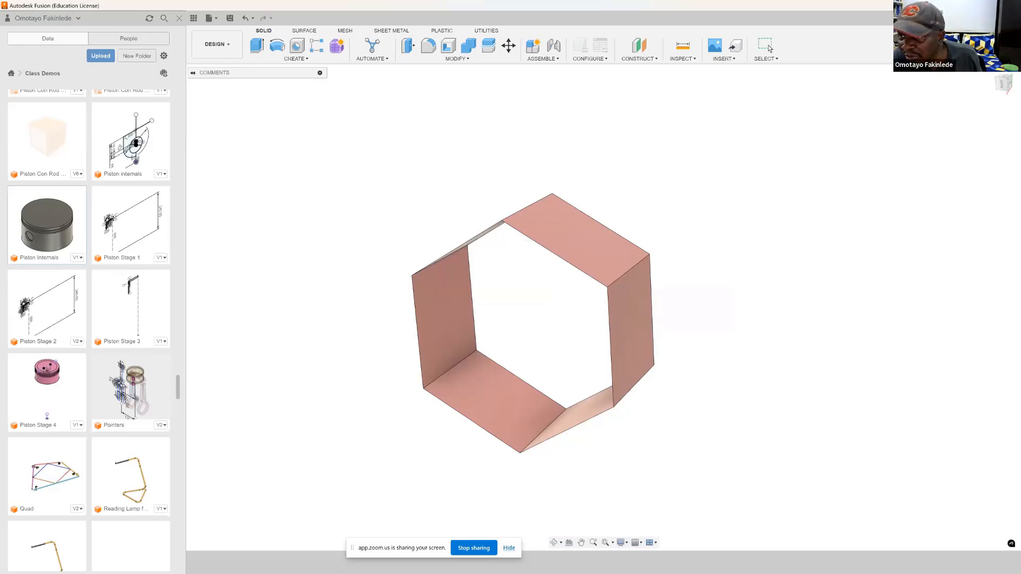
Step: Switch to the Zoom meeting and read through the participants' questions in the meeting chat
{"action": "left_click", "coordinate": [966, 6]}
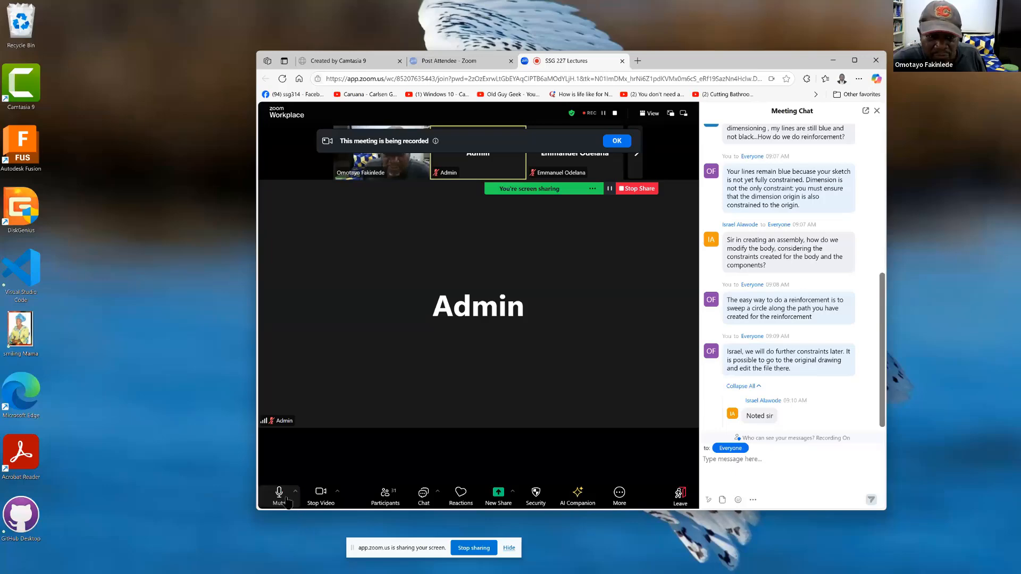
{"action": "left_click", "coordinate": [423, 497]}
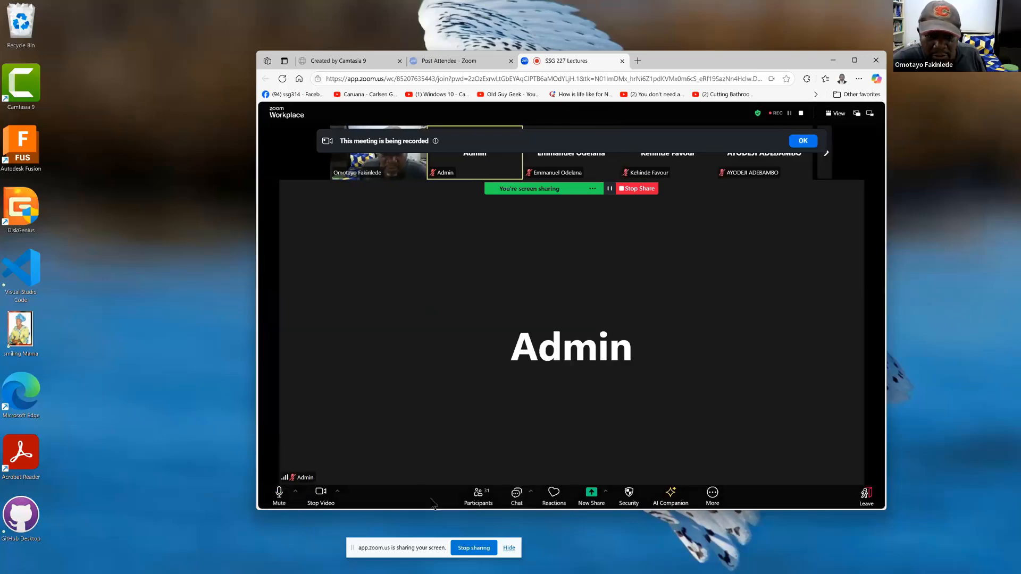
{"action": "left_click", "coordinate": [517, 495]}
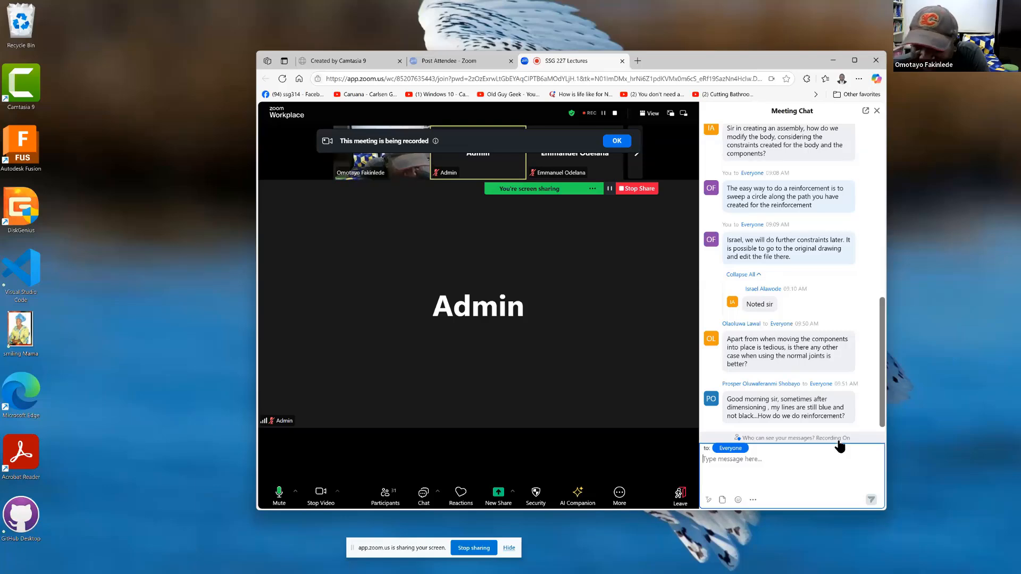
{"action": "scroll", "coordinate": [809, 415], "scroll_direction": "up", "scroll_amount": 10}
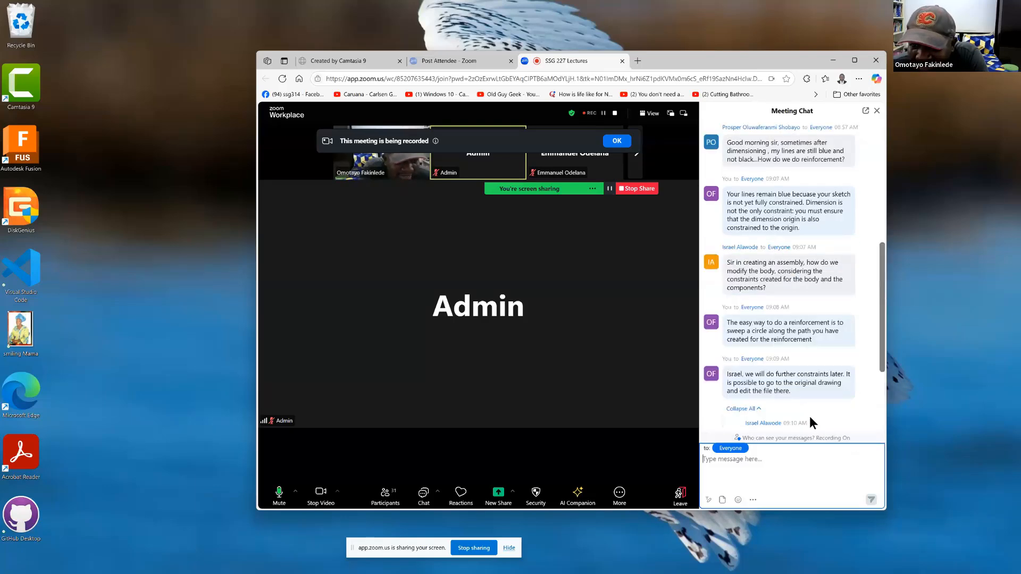
{"action": "scroll", "coordinate": [809, 418], "scroll_direction": "up", "scroll_amount": 1}
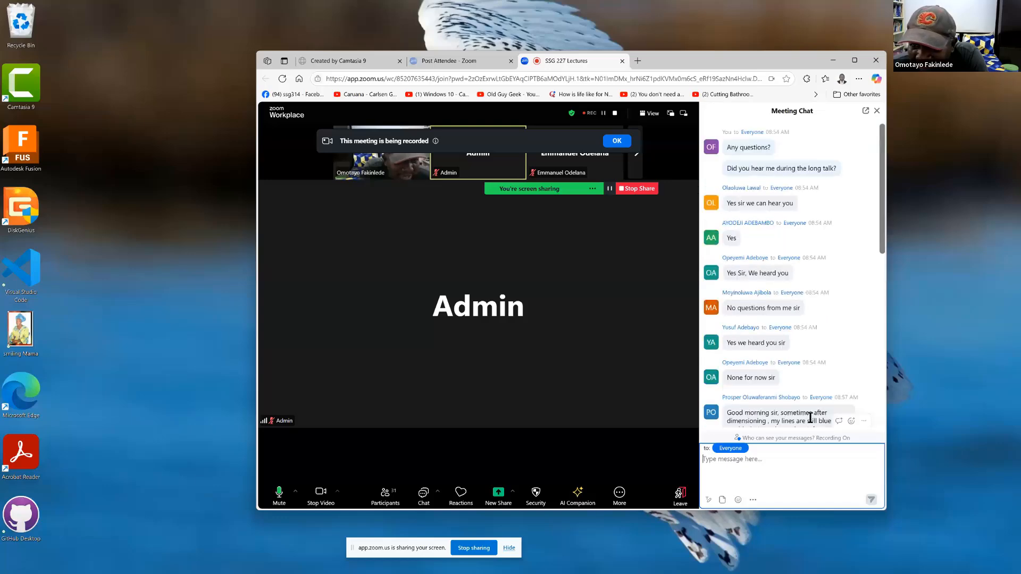
{"action": "scroll", "coordinate": [810, 418], "scroll_direction": "down", "scroll_amount": 4}
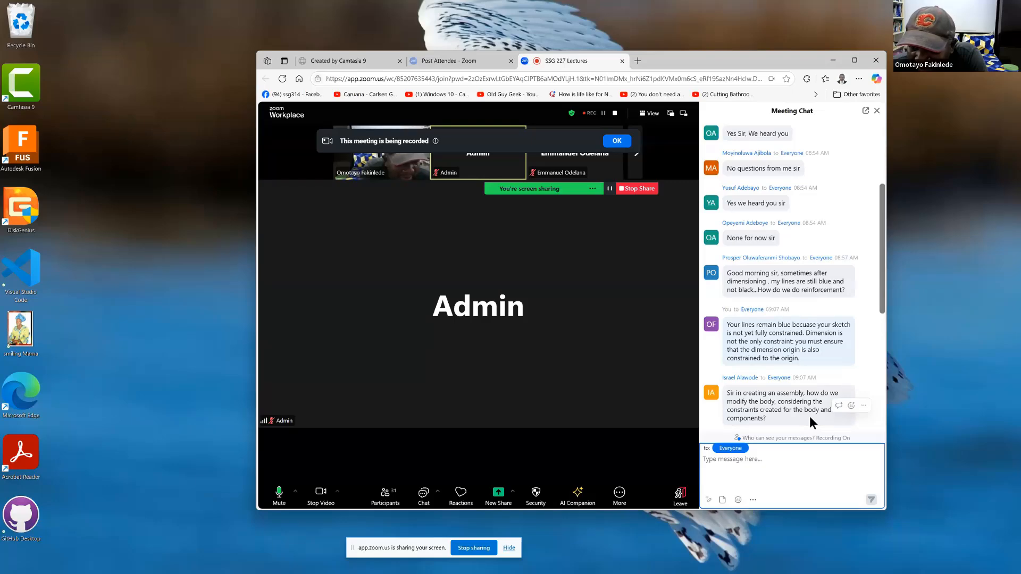
{"action": "scroll", "coordinate": [810, 415], "scroll_direction": "down", "scroll_amount": 8}
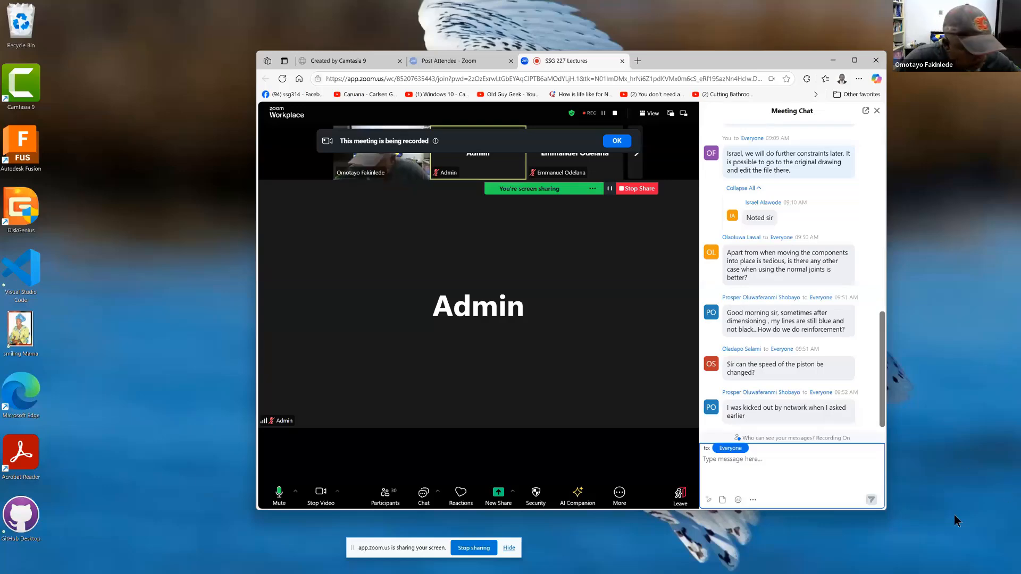
{"action": "key", "text": "super"}
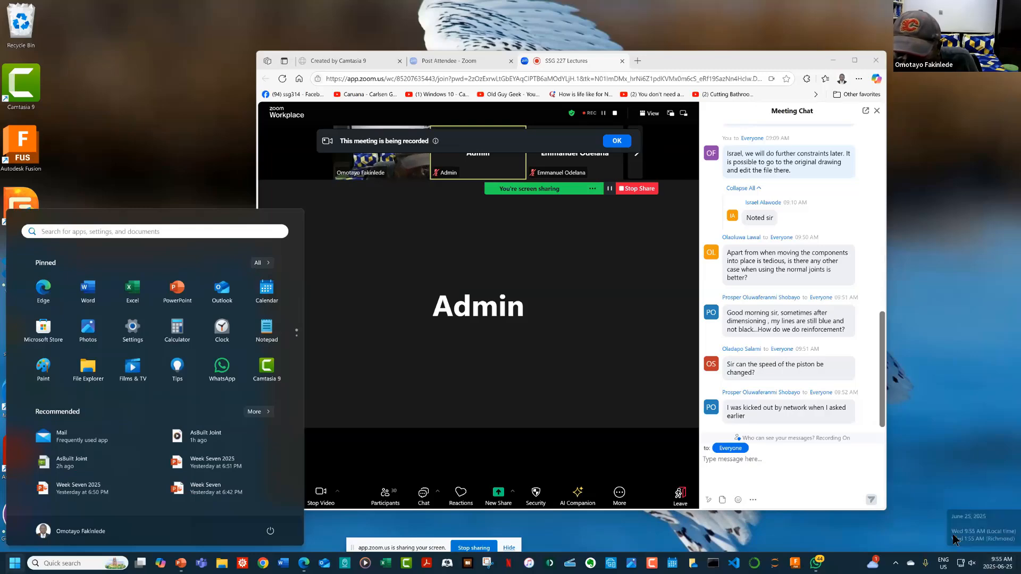
{"action": "left_click", "coordinate": [796, 451]}
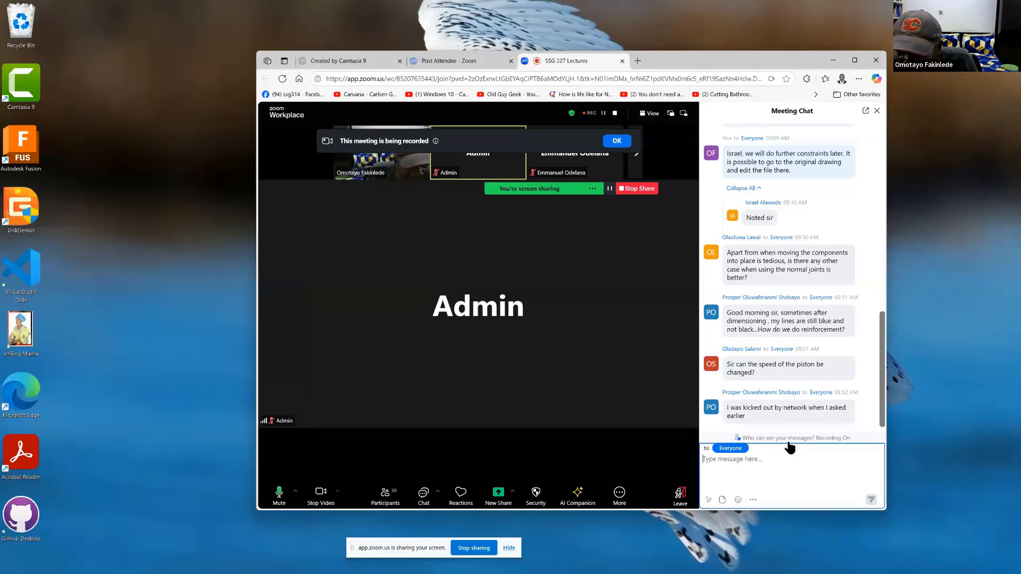